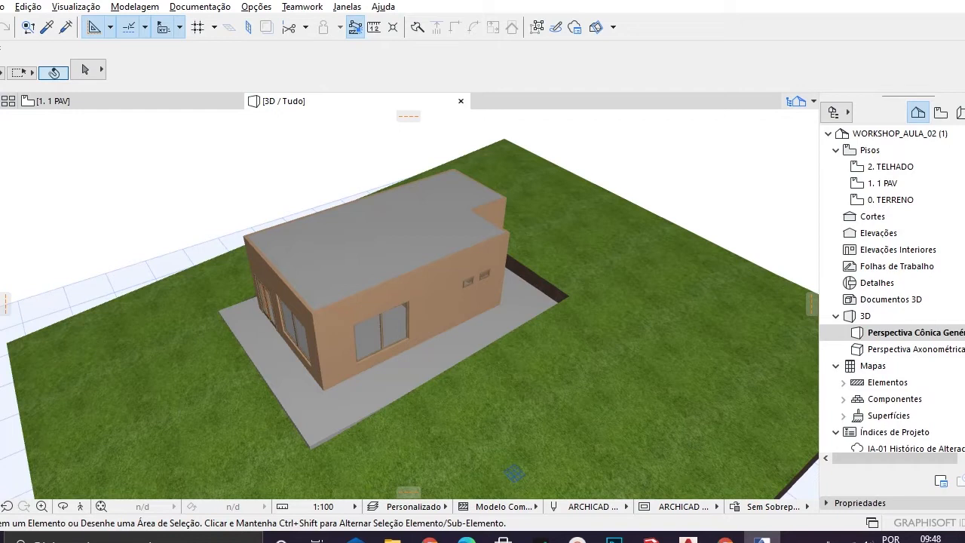
Step: Create a new layer named 0-MOBILIÁRIO in the layer settings
key("ctrl+l")
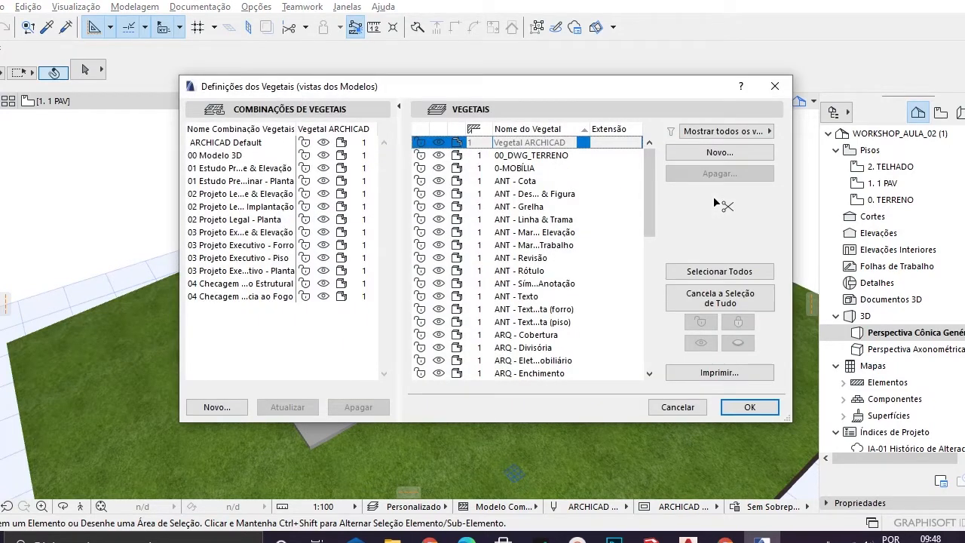
left_click(720, 154)
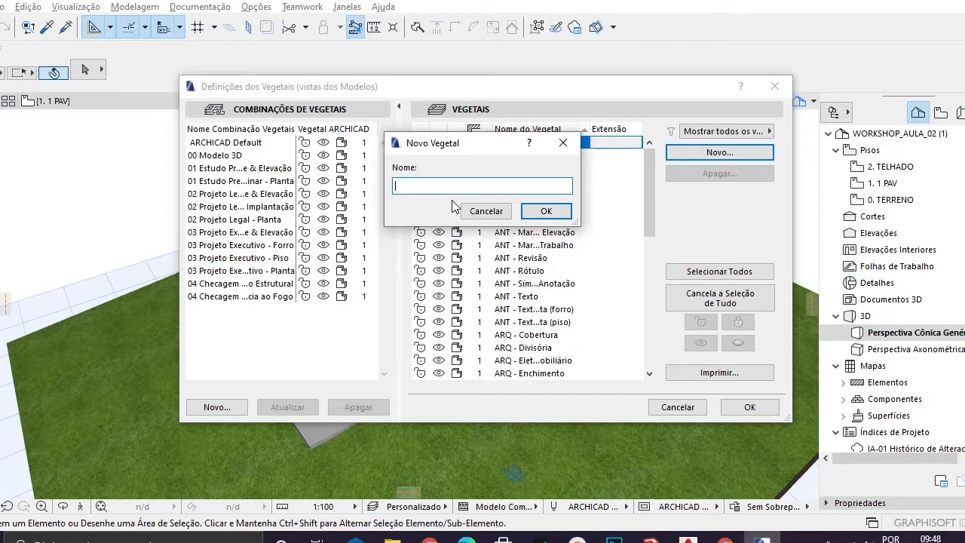
type("0-MOBILIÁRIO")
left_click(544, 212)
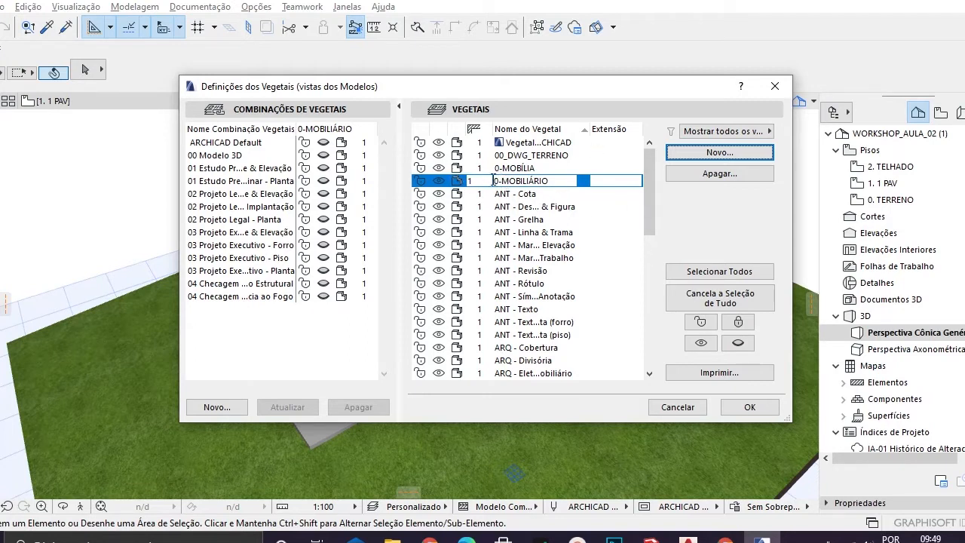
left_click(744, 408)
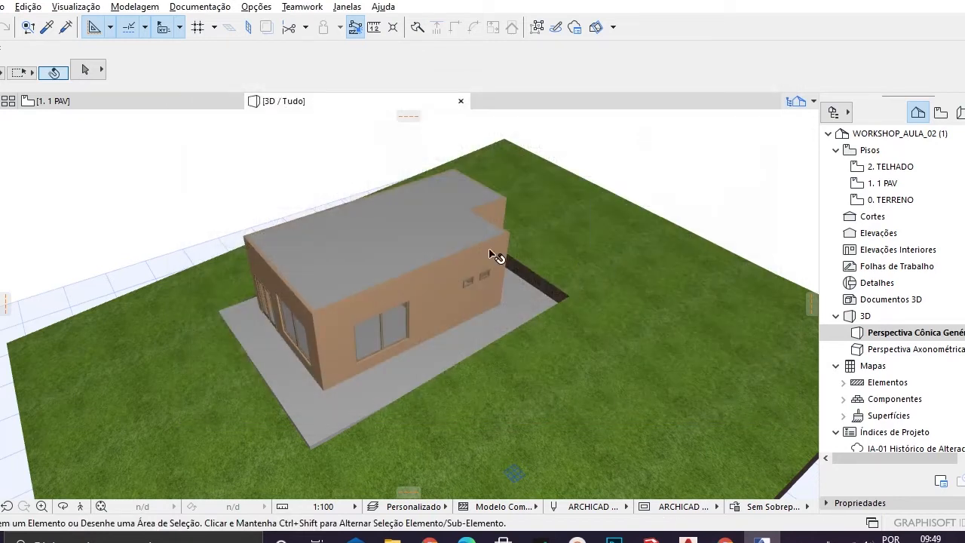
Step: Identify the layer of the slab covering the house and hide that layer, EST - Laje
mouse_move(420, 231)
mouse_move(350, 243)
scroll(404, 240, "up", 1)
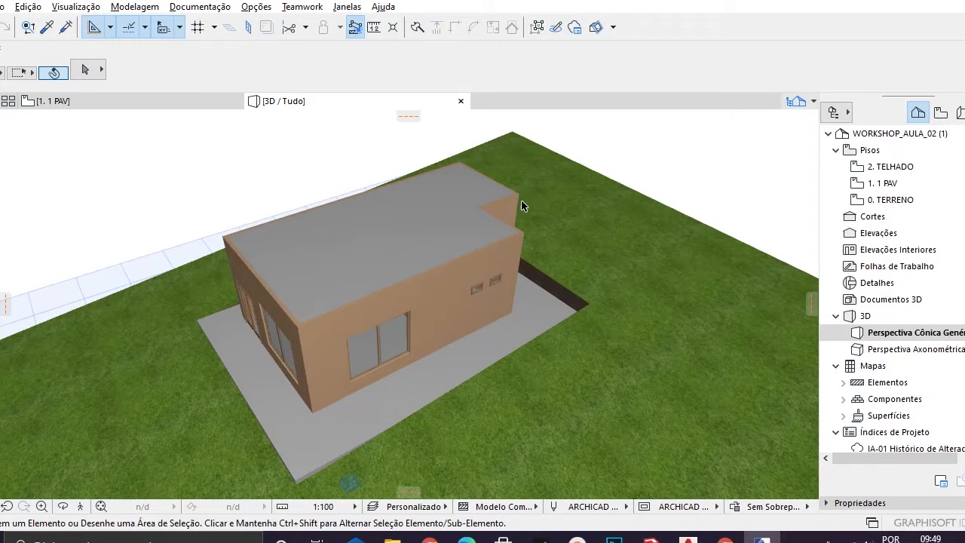
left_click(432, 235)
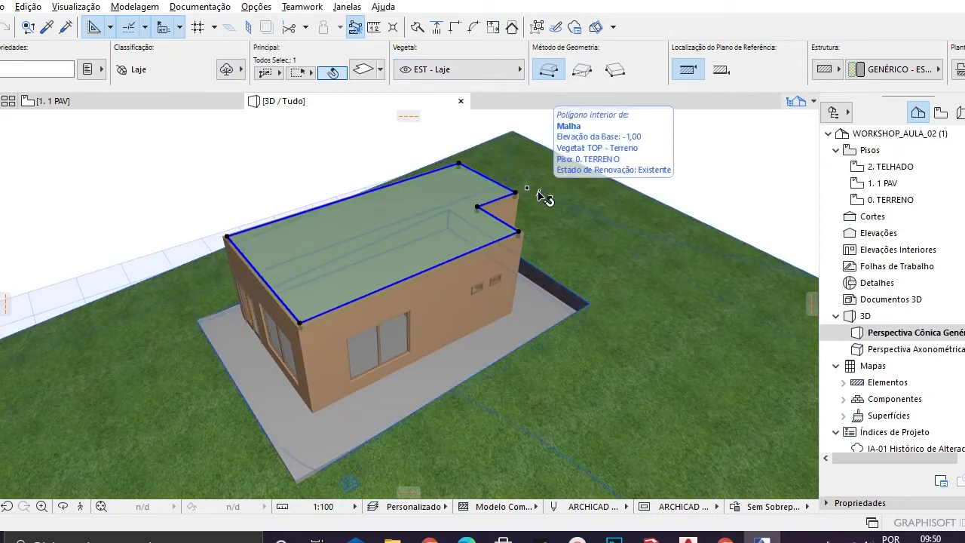
key("ctrl+l")
scroll(538, 193, "down", 4)
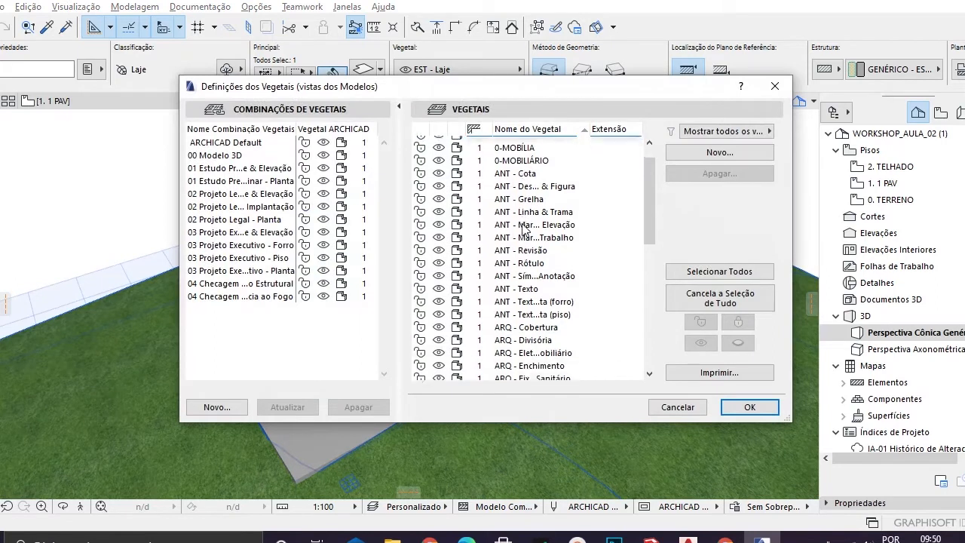
scroll(518, 233, "down", 6)
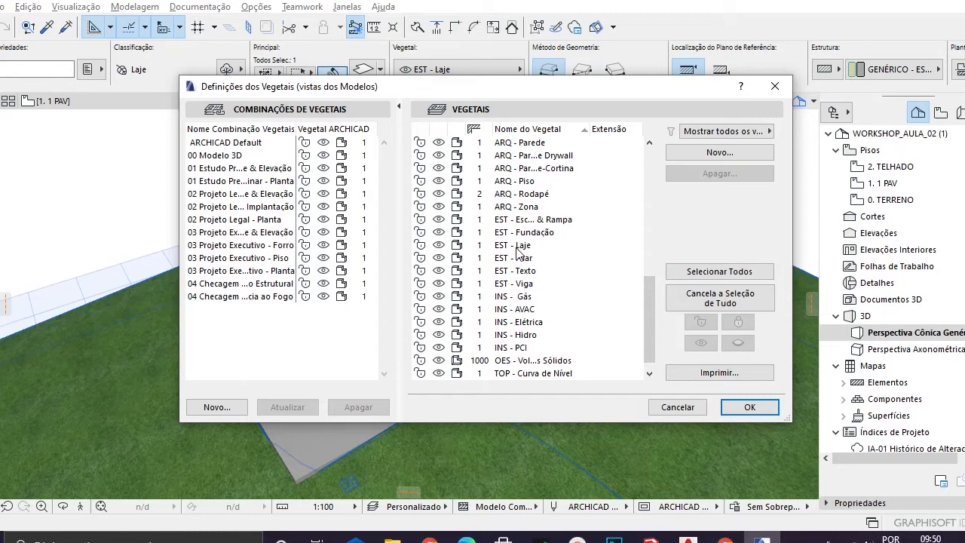
left_click(439, 248)
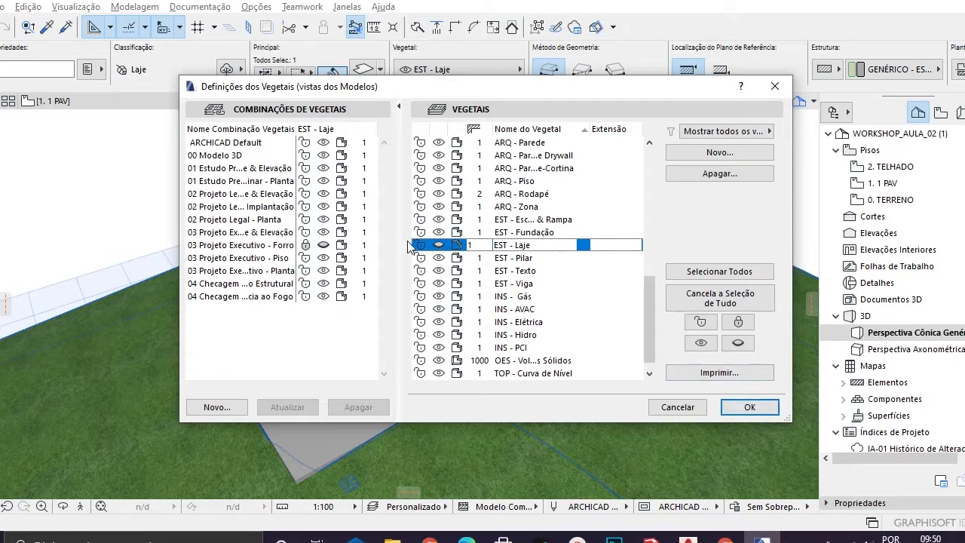
left_click(751, 408)
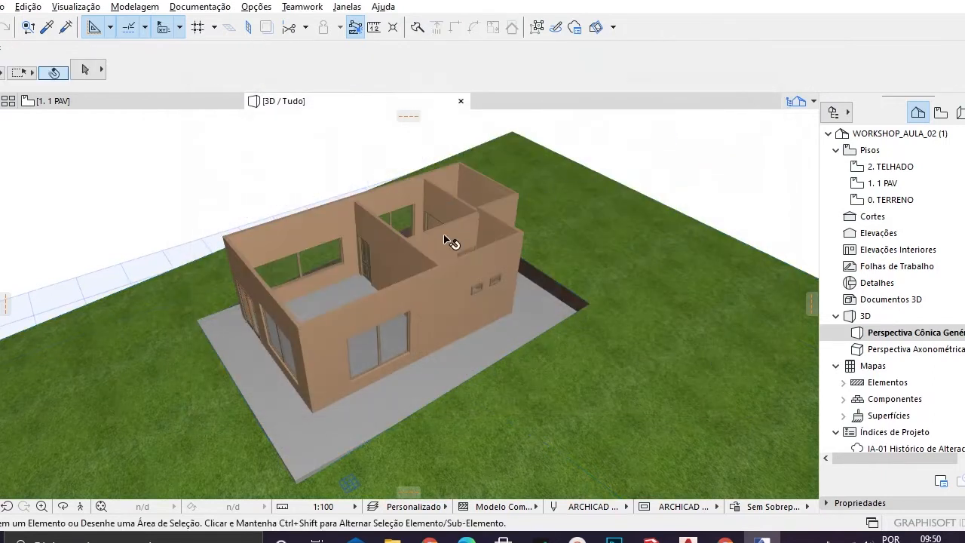
Step: View the uncovered rooms from above in 3D and open the 1. 1 PAV floor plan
left_click_drag(470, 242, 325, 284)
left_click_drag(434, 331, 456, 354)
scroll(479, 272, "up", 1)
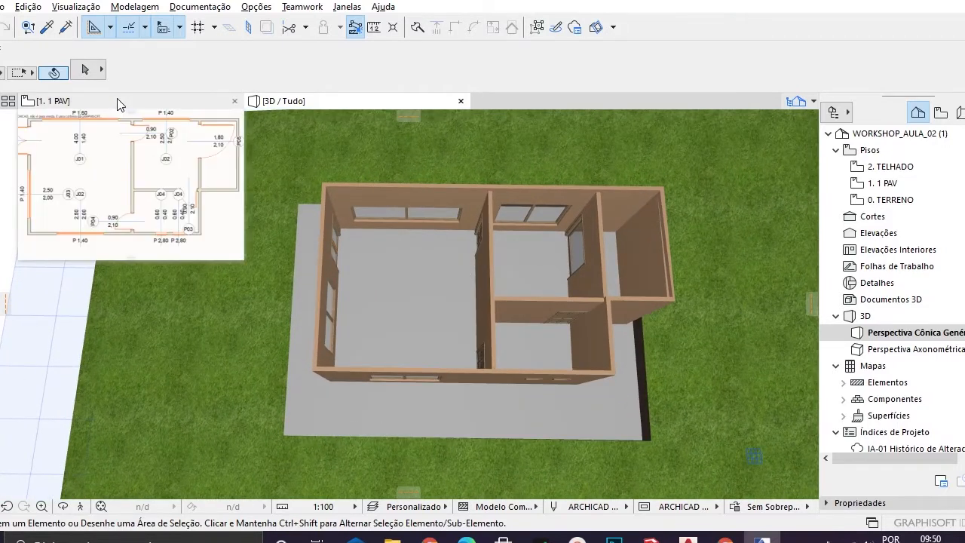
left_click(117, 100)
middle_click_drag(458, 263, 470, 282)
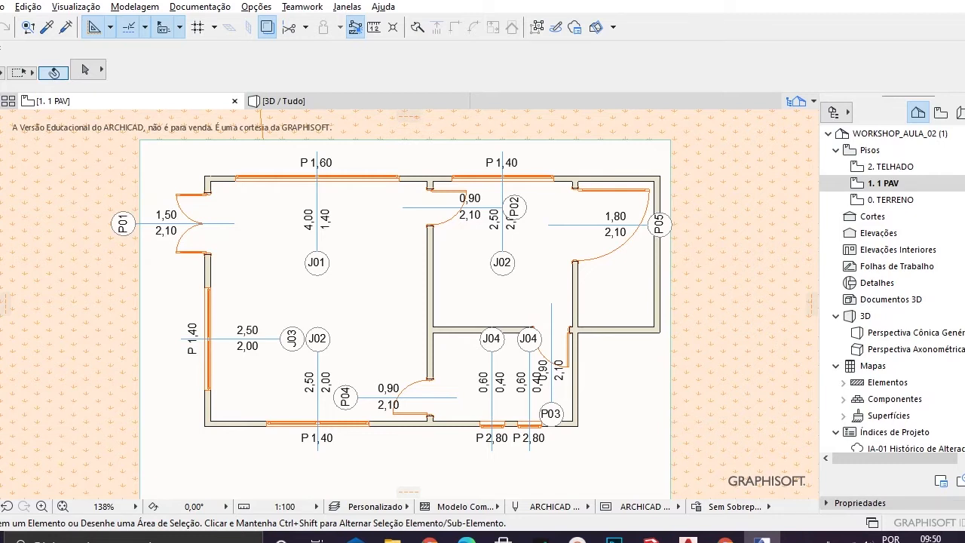
Step: Open the default object settings and browse the Armários e Estantes 23 folder of the Biblioteca ARCHICAD 23 library
key("ctrl+t")
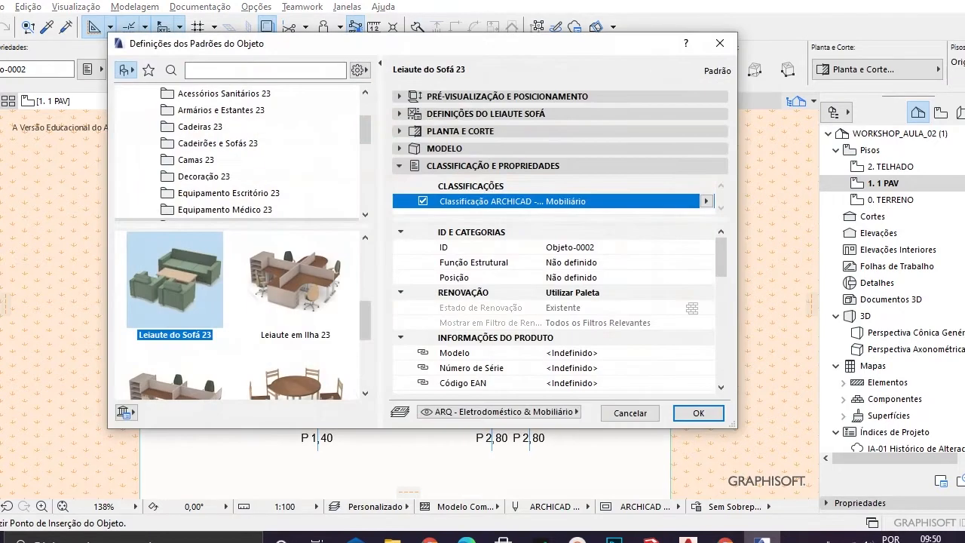
scroll(278, 193, "up", 5)
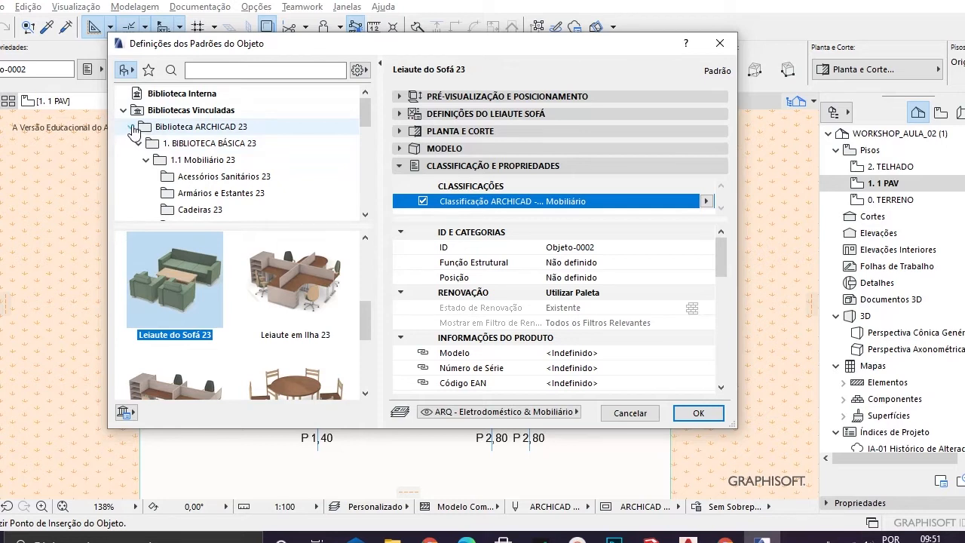
left_click(131, 128)
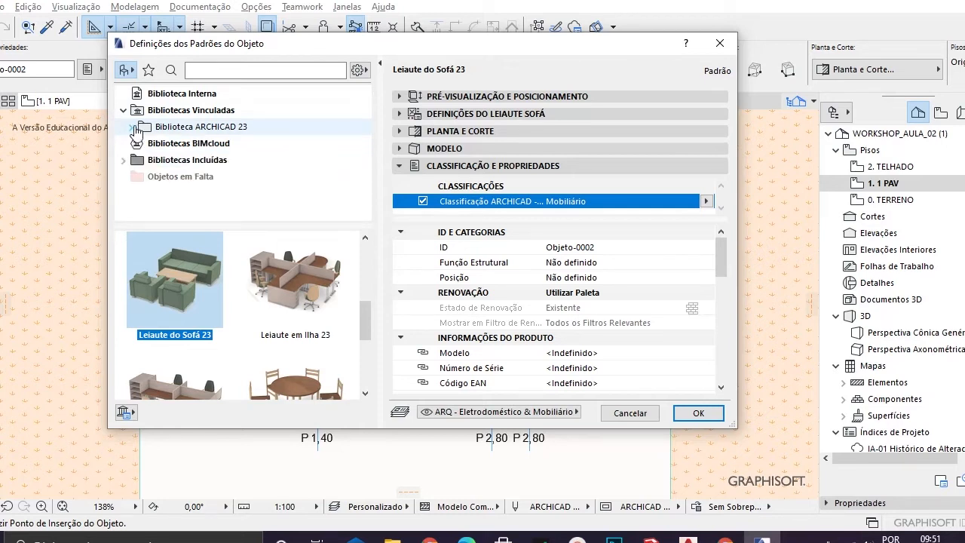
left_click(132, 127)
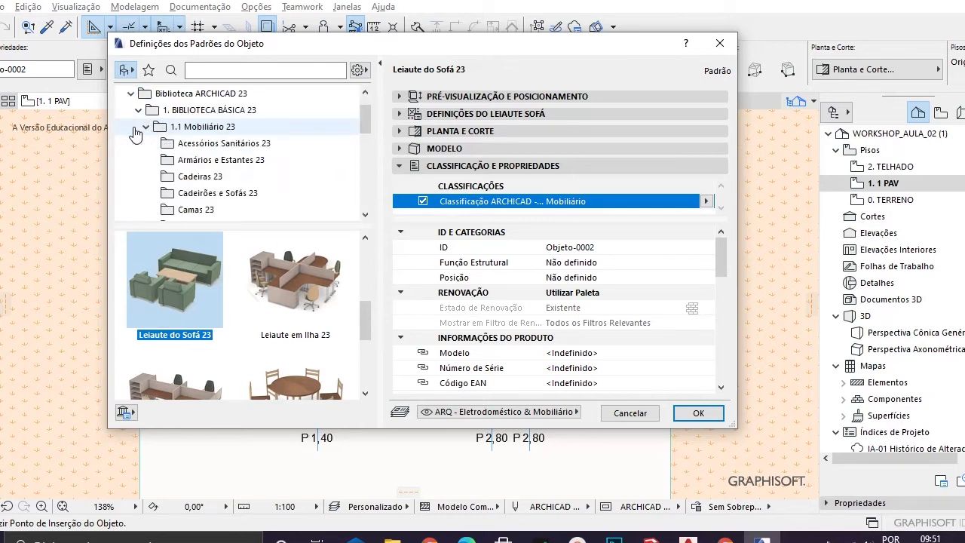
left_click(202, 148)
left_click(209, 163)
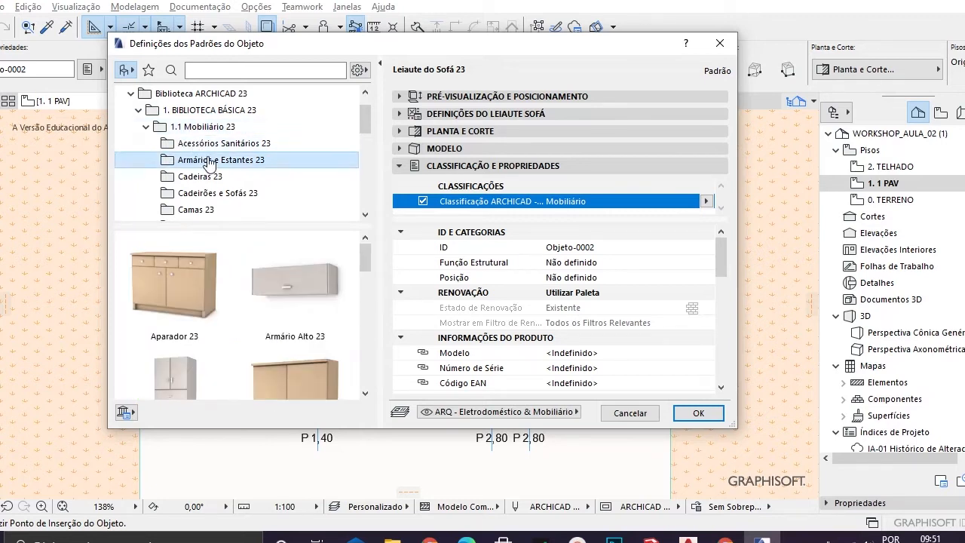
scroll(262, 315, "down", 3)
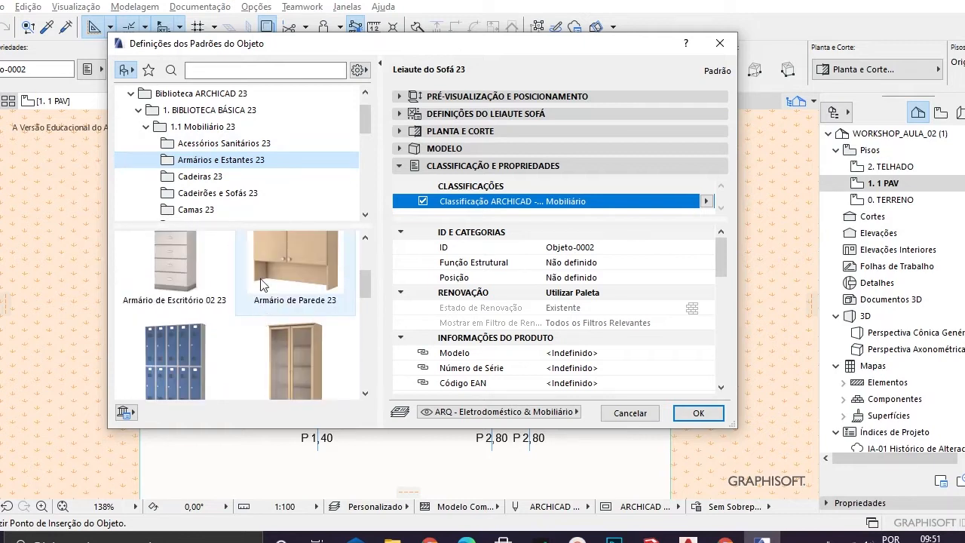
Step: Examine the objects offered in the Cadeiras 23 and Decoração 23 library folders
left_click(230, 178)
scroll(229, 198, "down", 2)
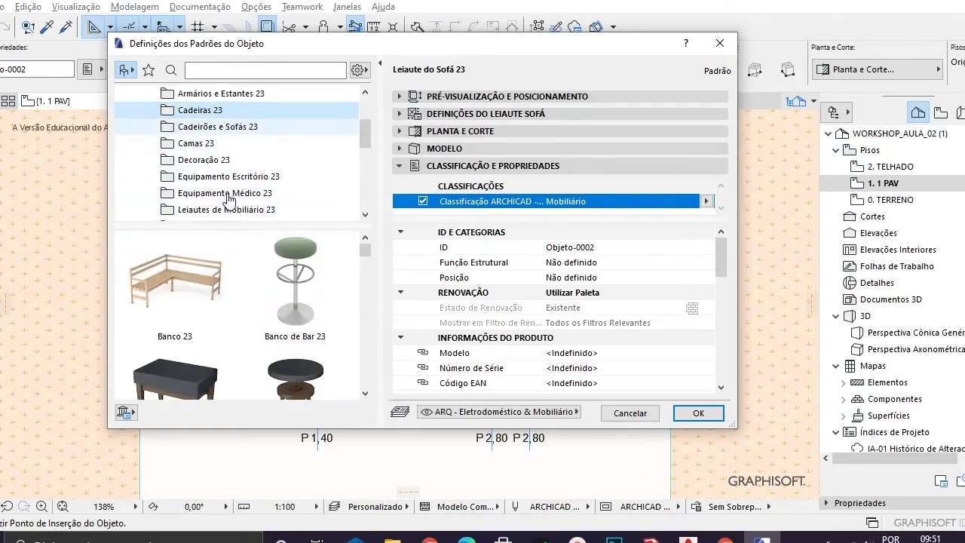
left_click(213, 160)
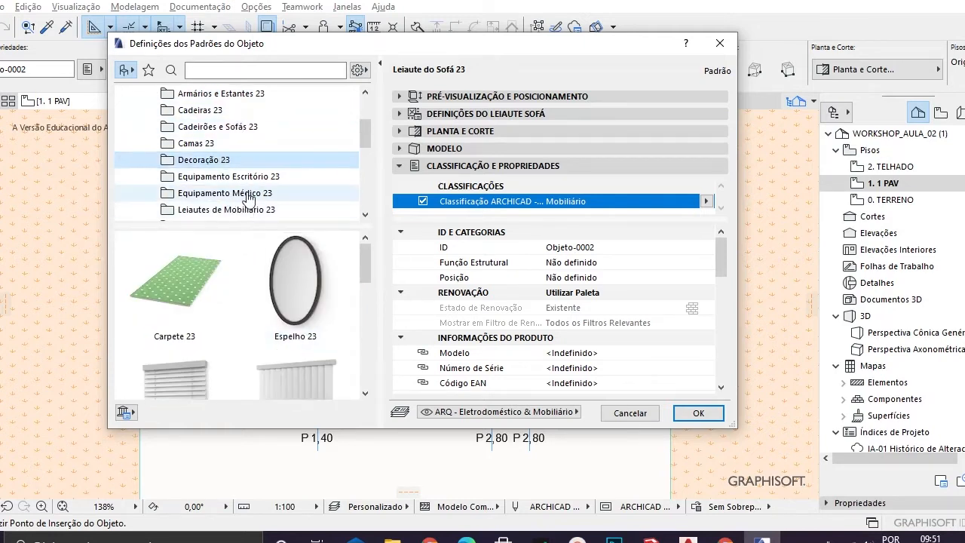
scroll(249, 184, "down", 1)
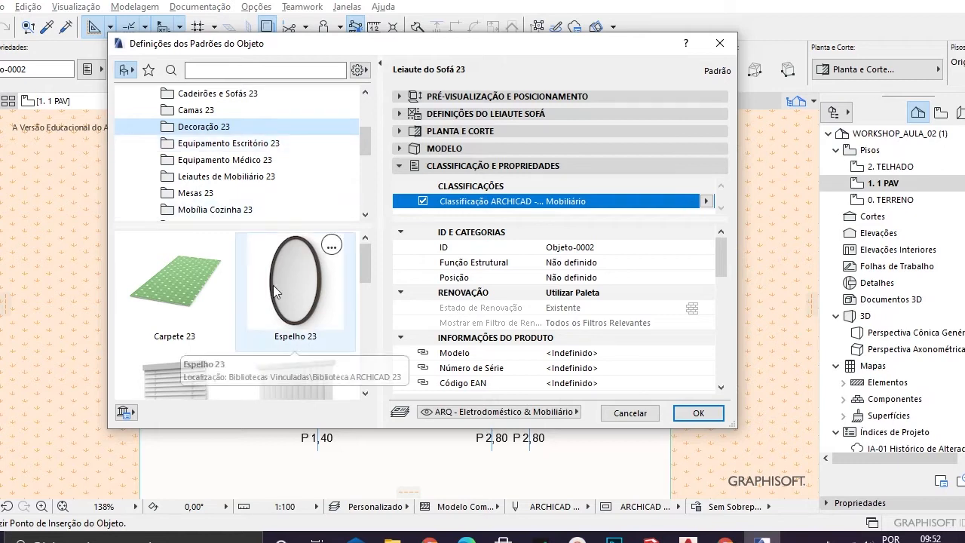
scroll(259, 153, "down", 1)
scroll(271, 162, "up", 5)
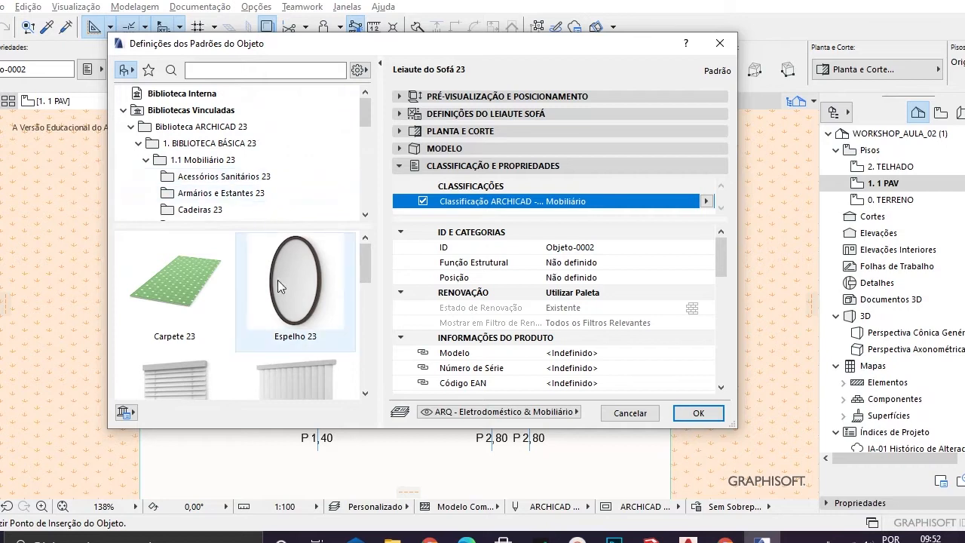
scroll(258, 276, "down", 1)
scroll(259, 282, "up", 1)
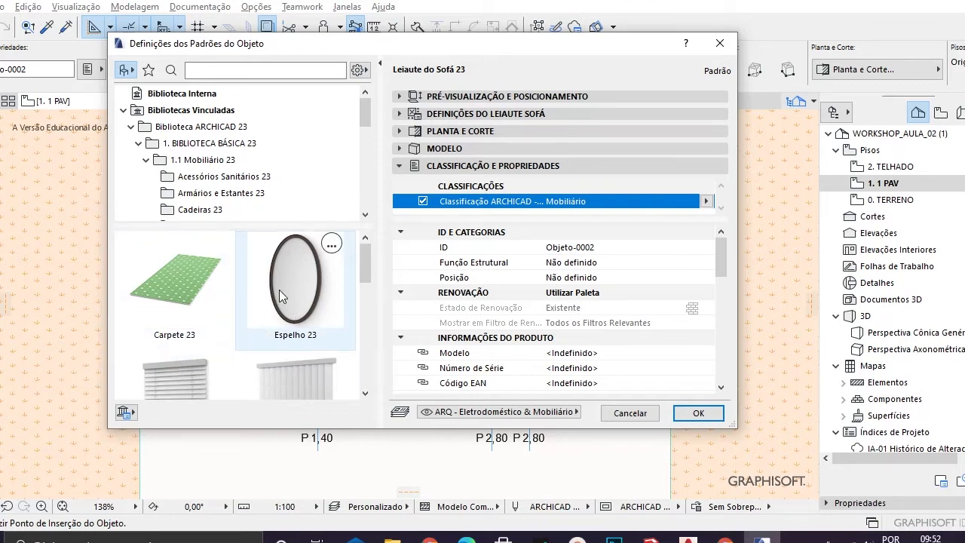
scroll(263, 294, "down", 3)
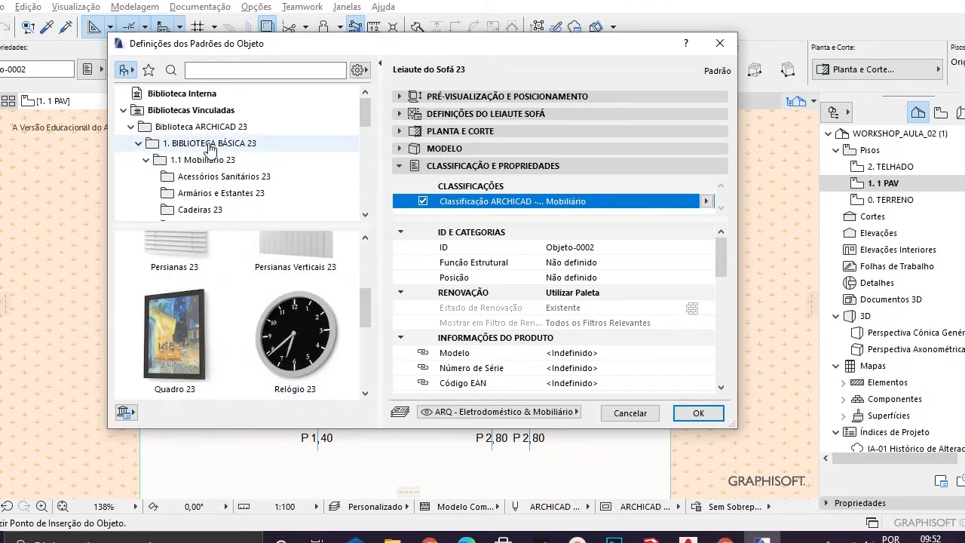
Step: Choose the Sofá 23 object from the Cadeirões e Sofás 23 library folder
scroll(212, 179, "down", 2)
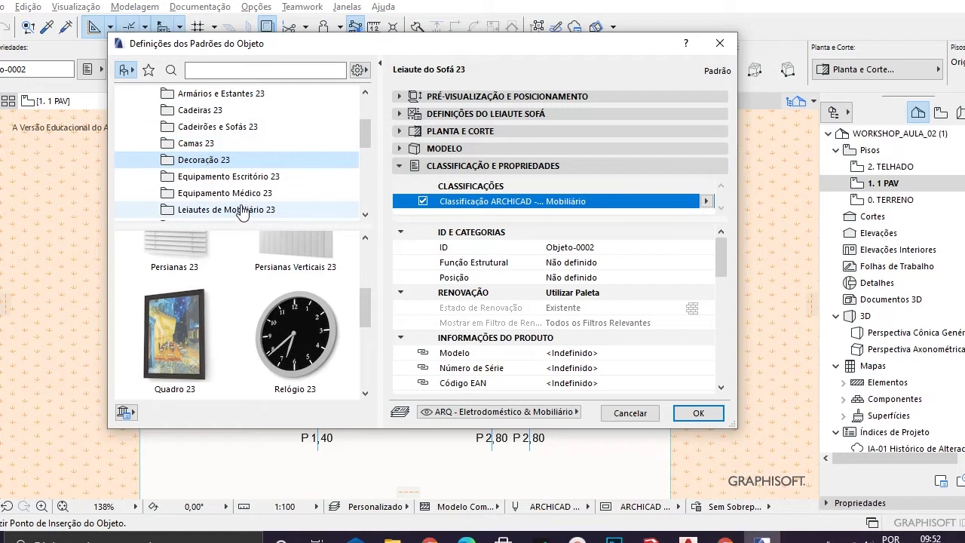
scroll(235, 196, "down", 1)
left_click(230, 178)
scroll(228, 189, "up", 2)
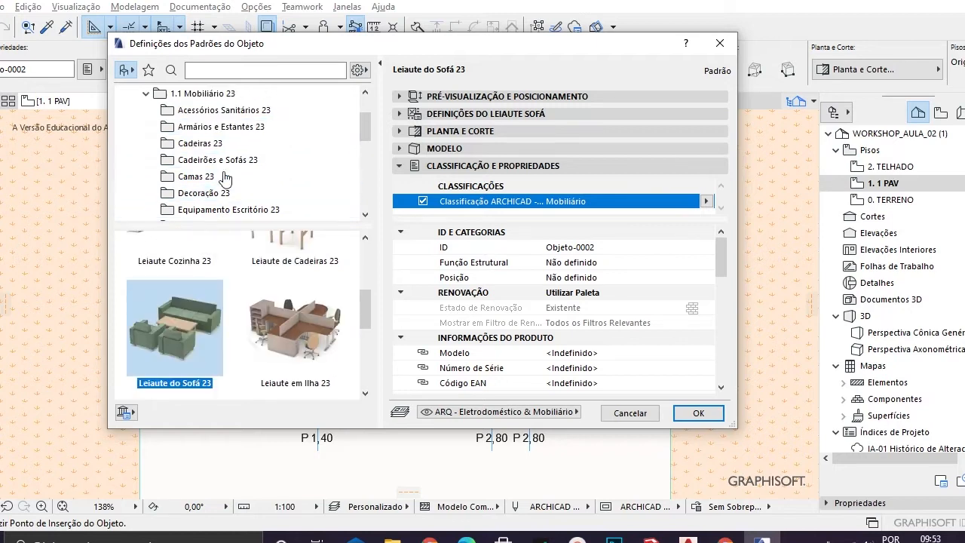
left_click(226, 193)
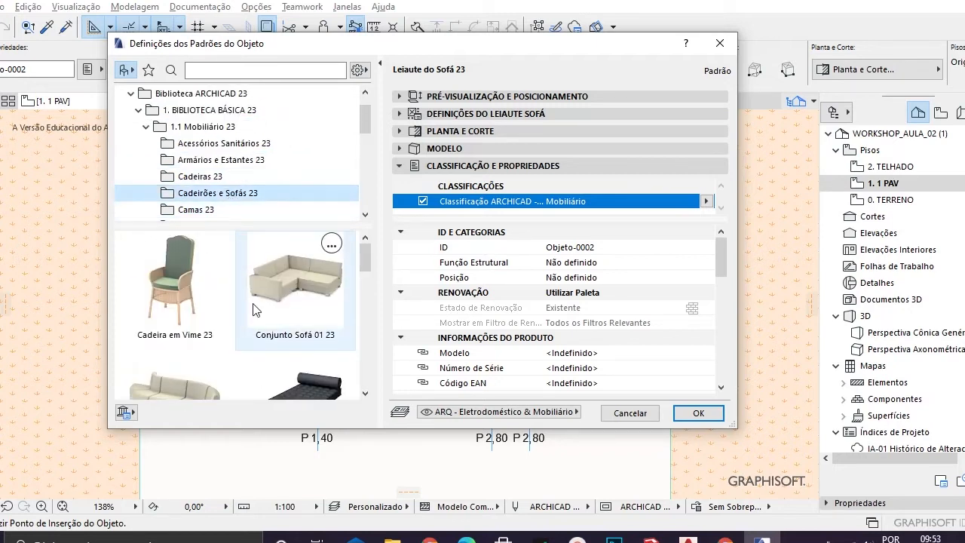
scroll(254, 308, "down", 1)
scroll(251, 302, "down", 2)
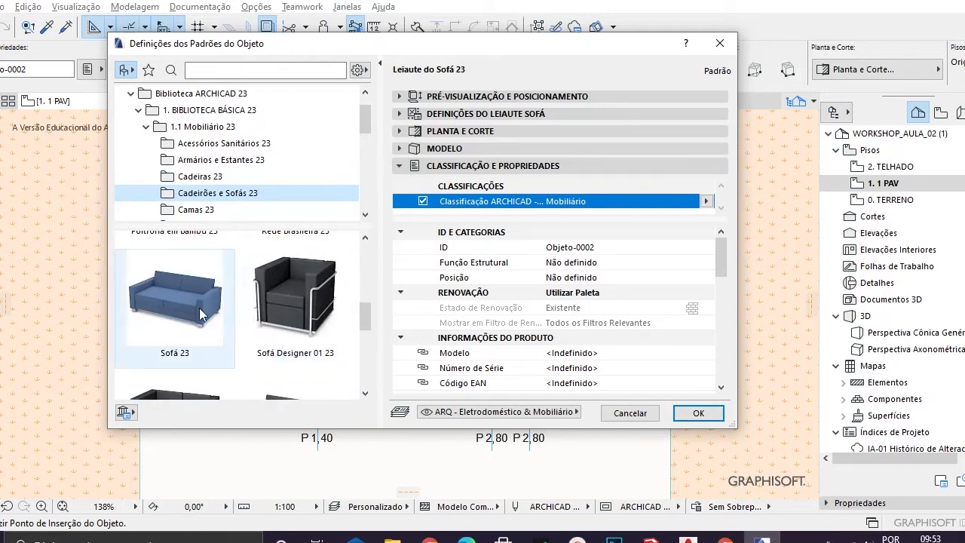
left_click(191, 306)
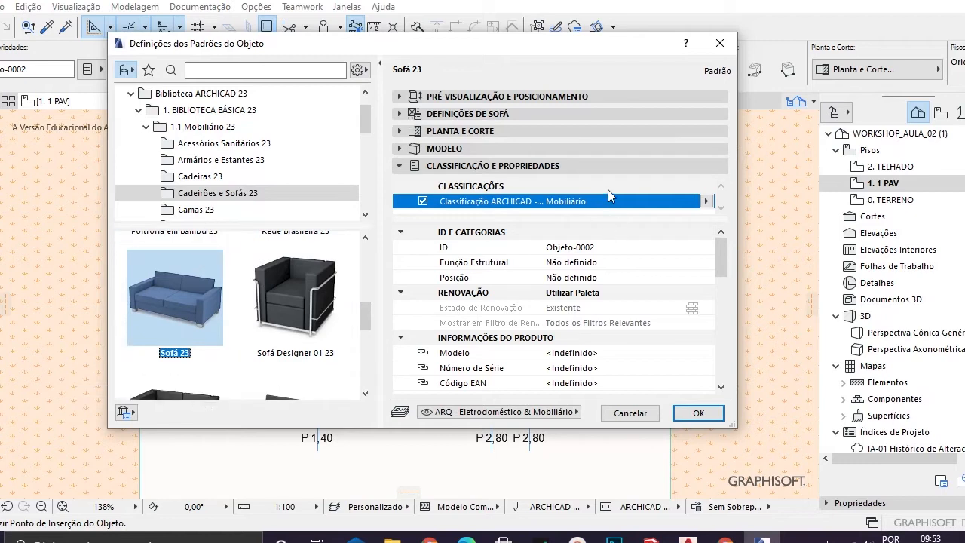
Step: Show the sofa's preview and positioning settings and inspect its front and 3D previews
left_click(401, 97)
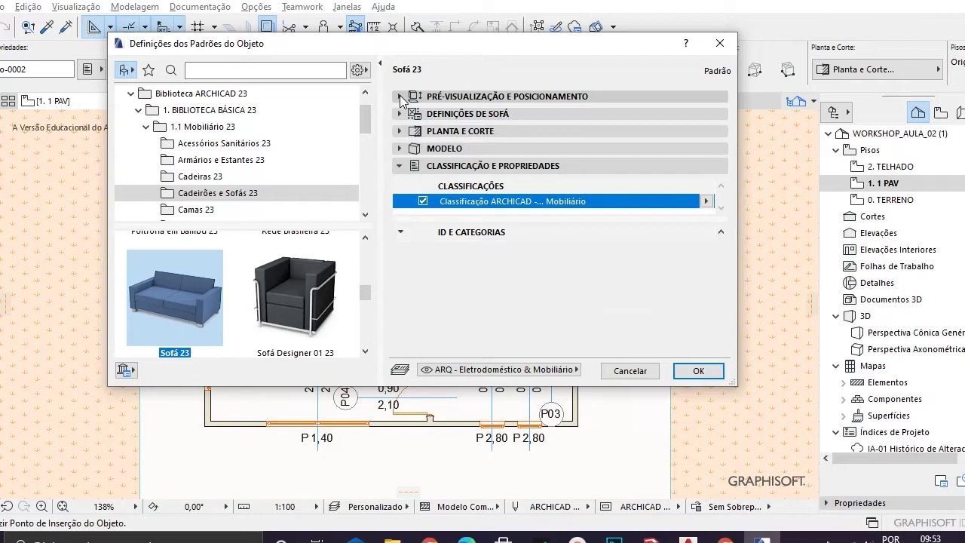
left_click(400, 97)
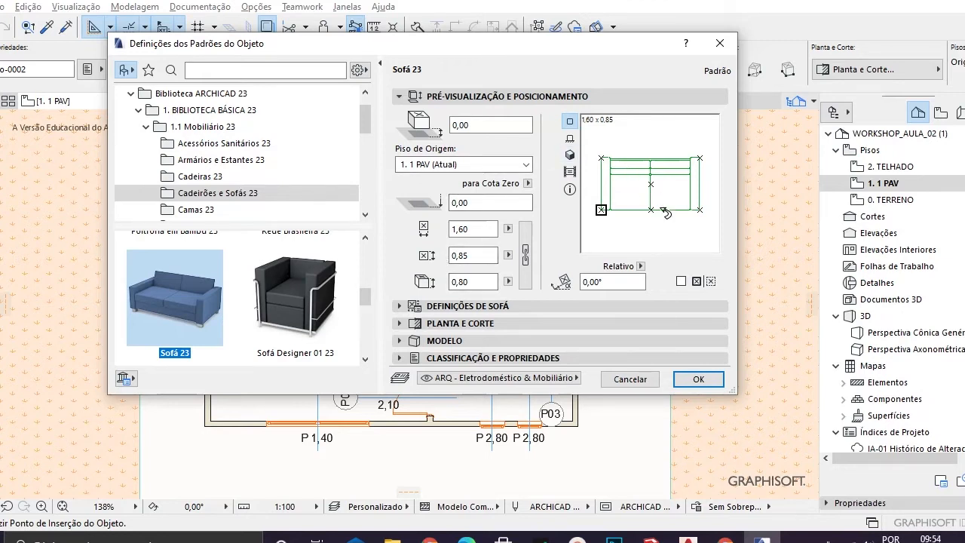
left_click(570, 138)
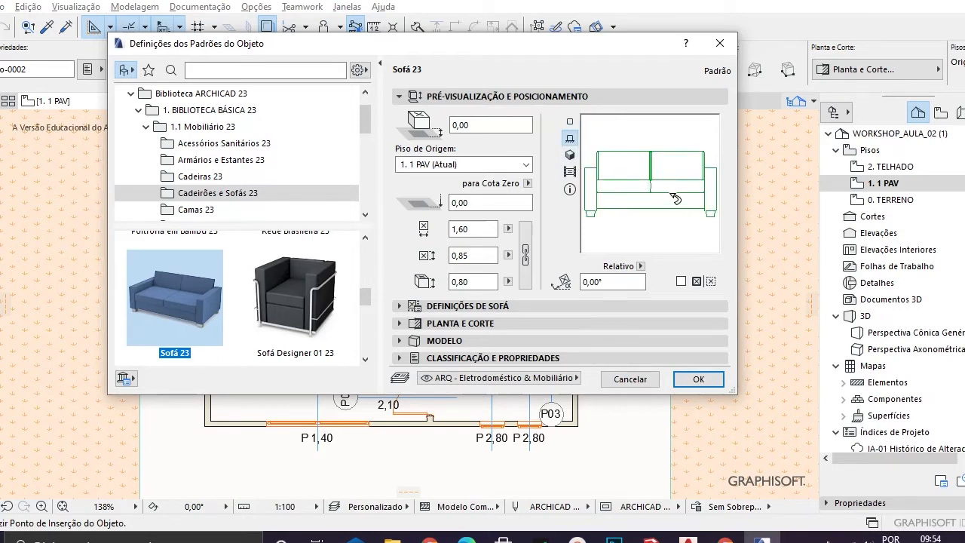
left_click(572, 156)
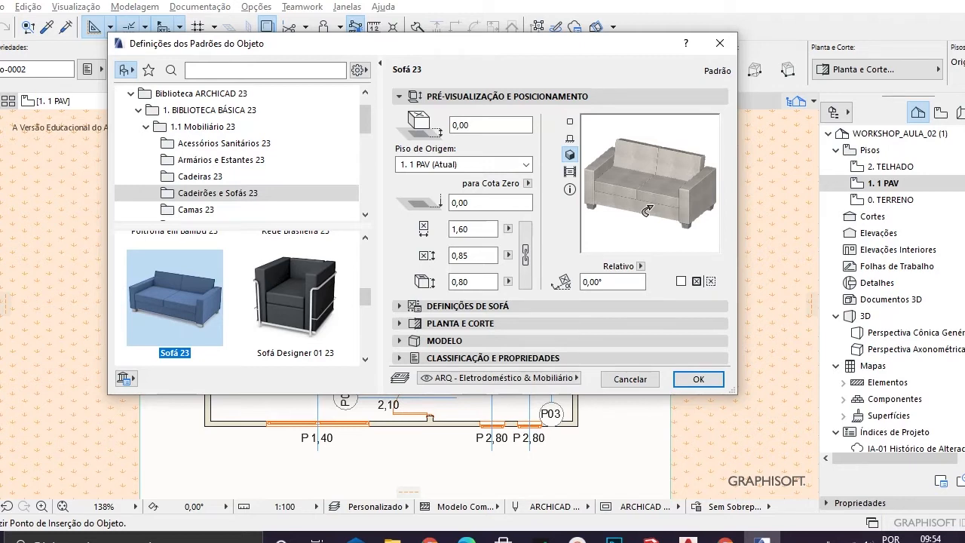
Step: Examine the sofa's style, leg and fabric surface options and its floor plan and section attributes
left_click(398, 305)
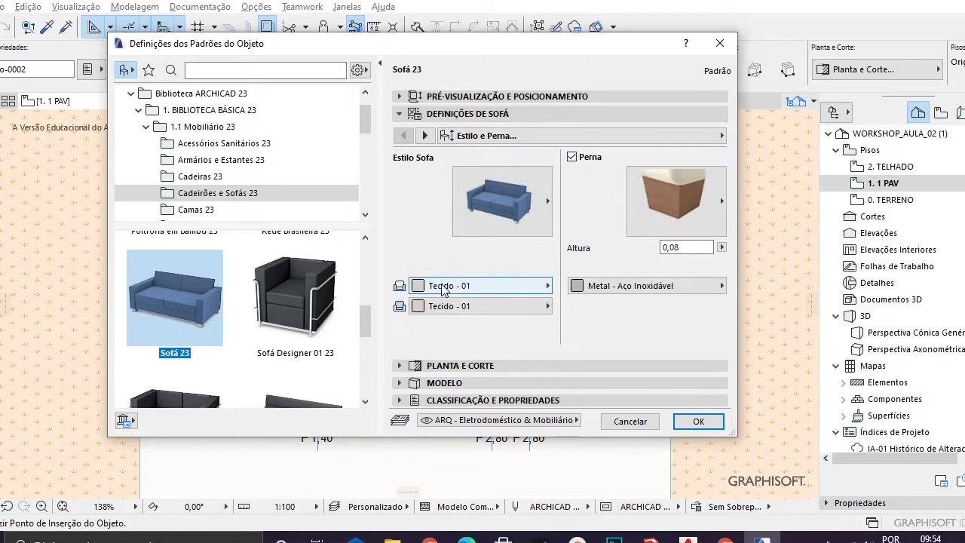
left_click(544, 288)
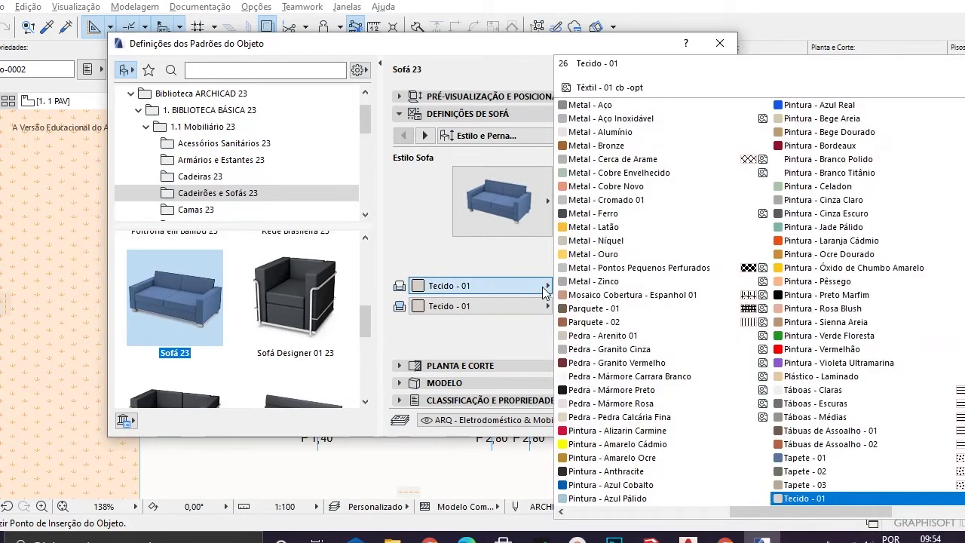
left_click(542, 287)
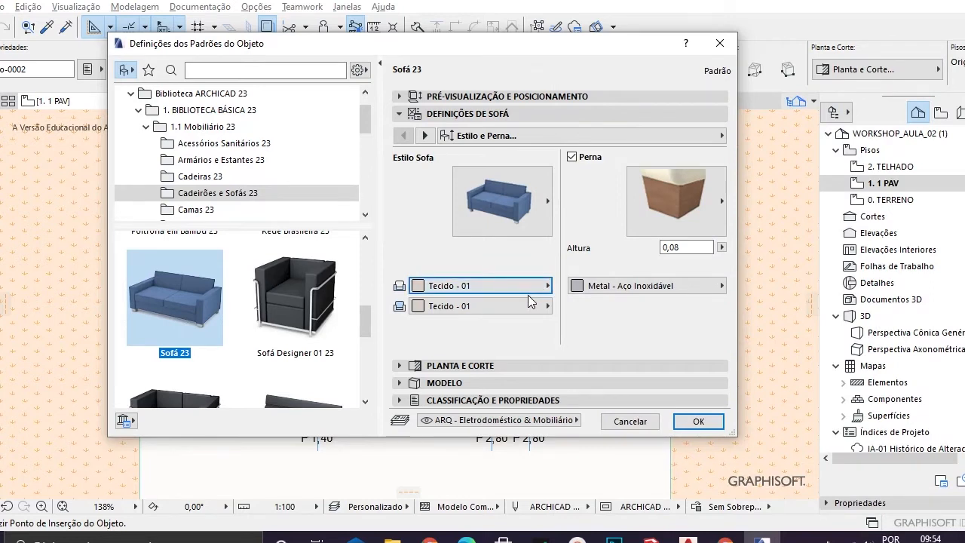
left_click(399, 365)
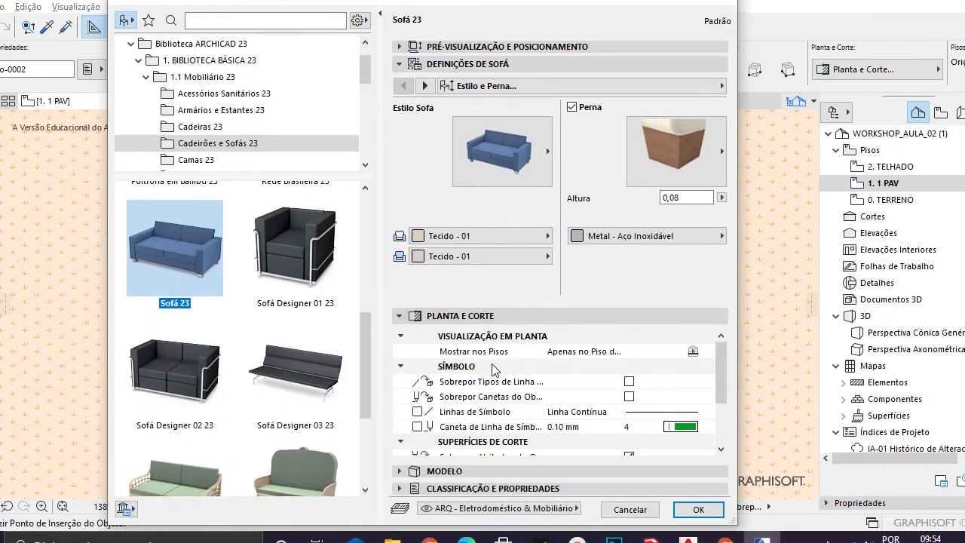
scroll(494, 370, "down", 2)
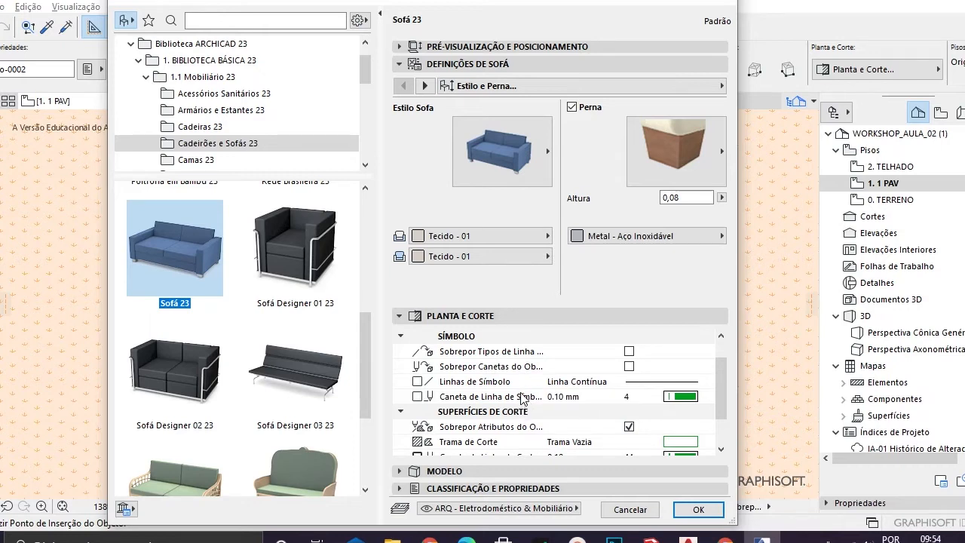
scroll(523, 398, "down", 3)
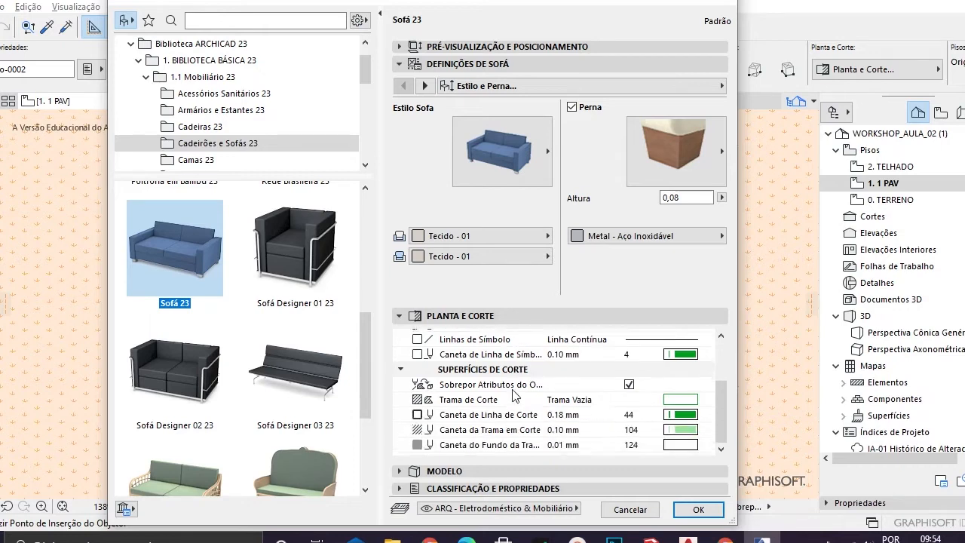
Step: Review the sofa's model surface override and its classification and property settings
left_click(399, 472)
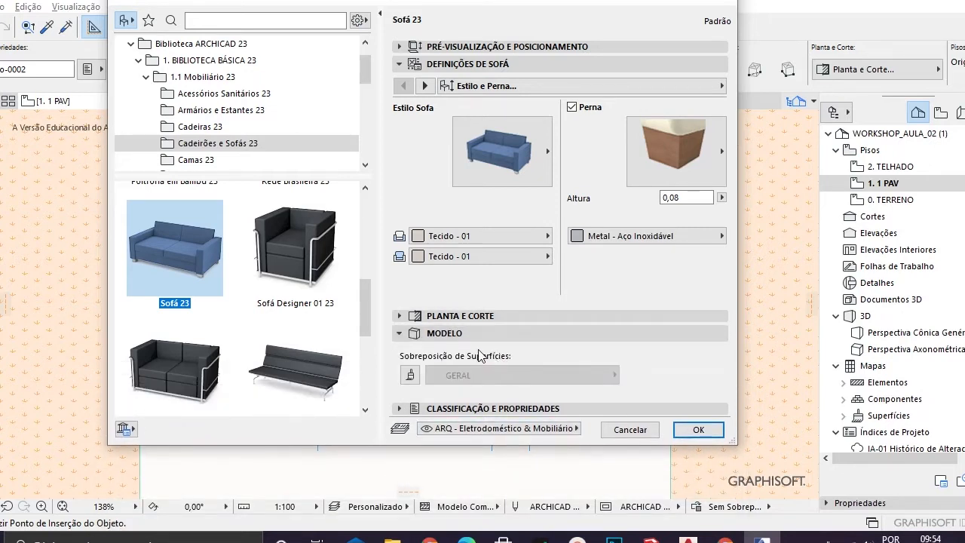
left_click(399, 408)
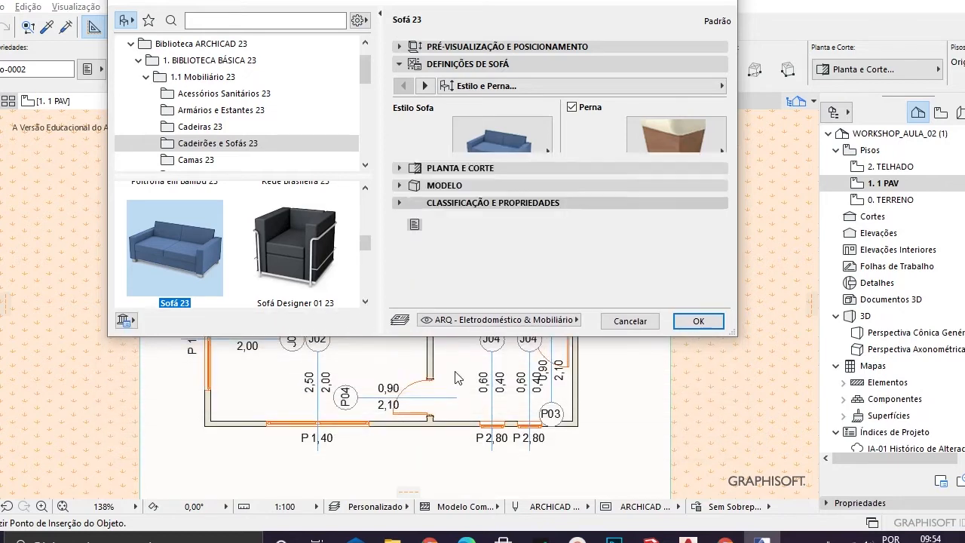
scroll(540, 245, "down", 2)
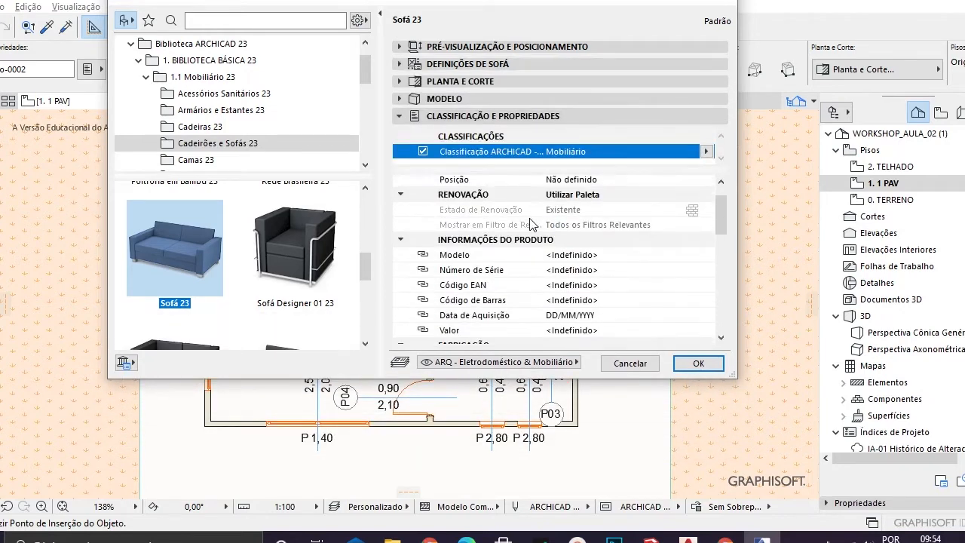
scroll(540, 245, "down", 8)
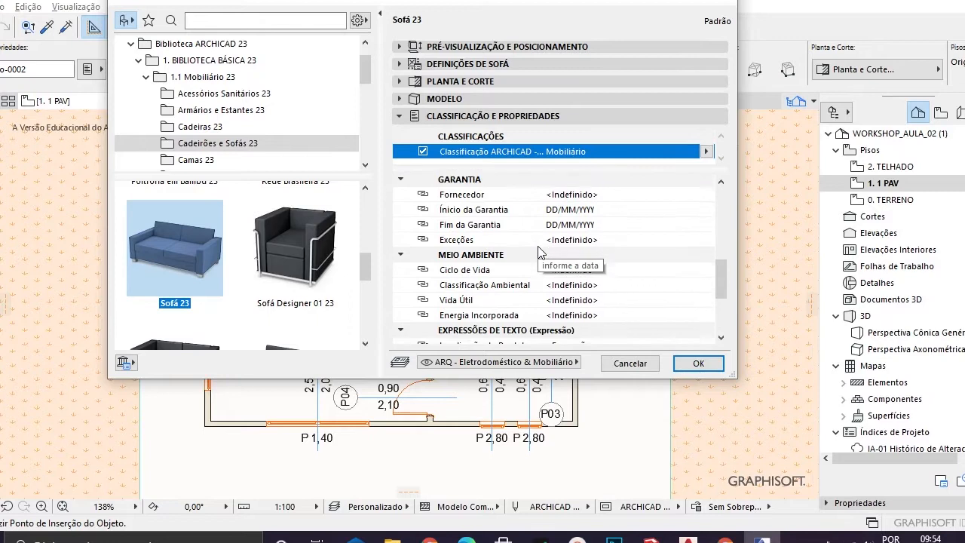
scroll(540, 253, "up", 10)
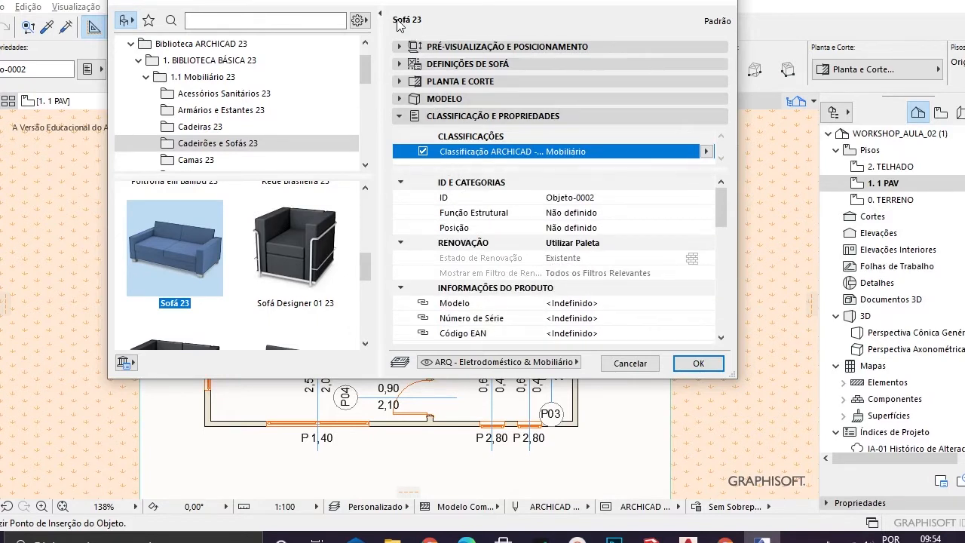
Step: Return to the sofa's preview and positioning settings and show the options for managing libraries and loading other objects
left_click(408, 49)
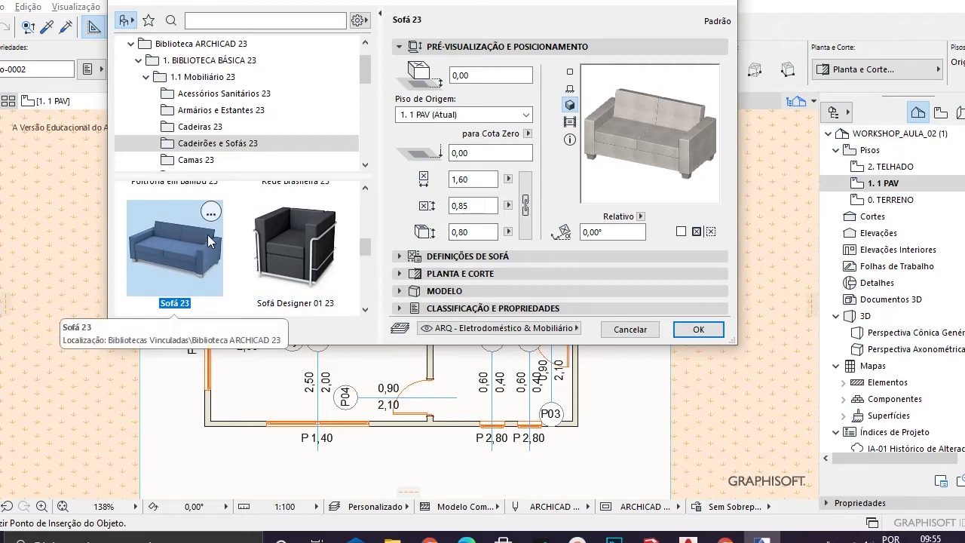
left_click_drag(443, 0, 487, 20)
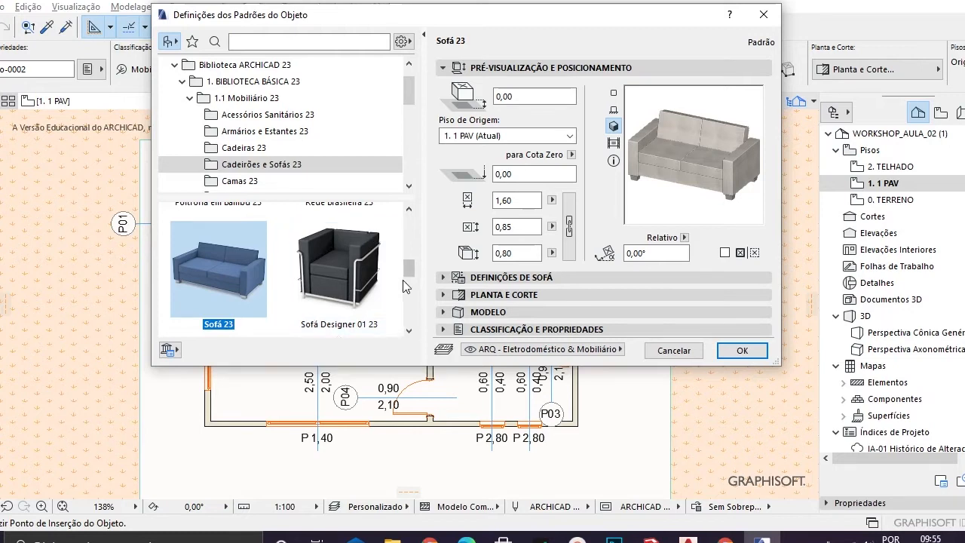
left_click(169, 350)
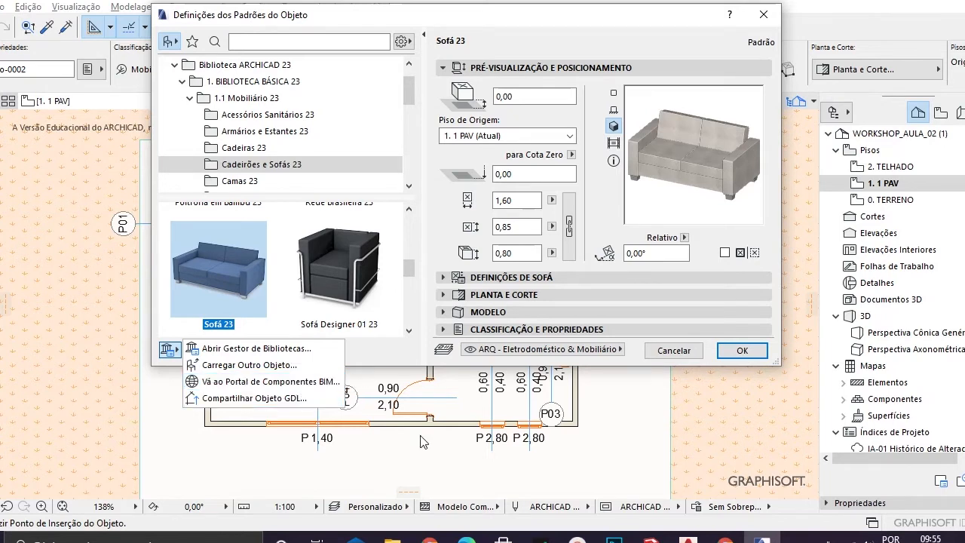
Step: Switch to the Edge browser, open the BIMcomponents home page and look over its Brazilian Object Library offer
left_click(466, 537)
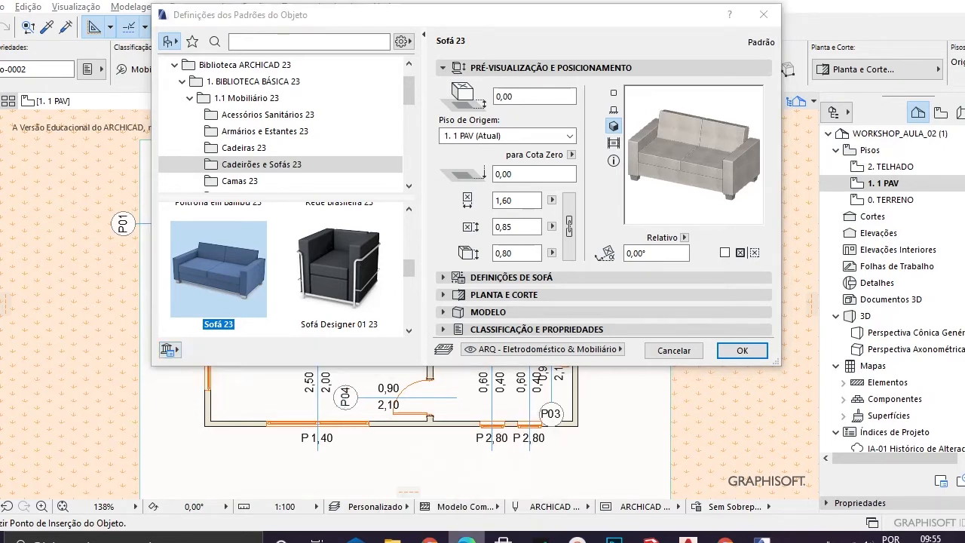
left_click(466, 537)
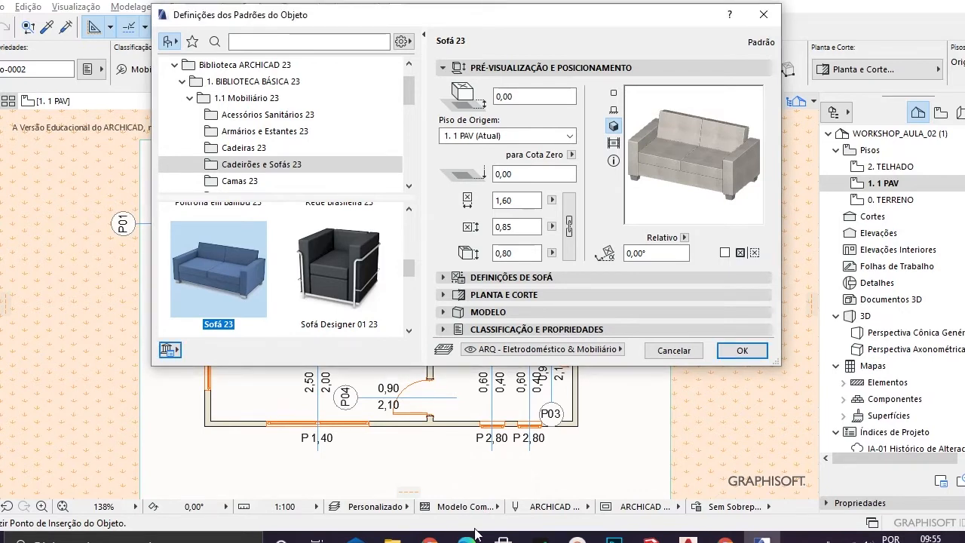
mouse_move(476, 534)
left_click(475, 487)
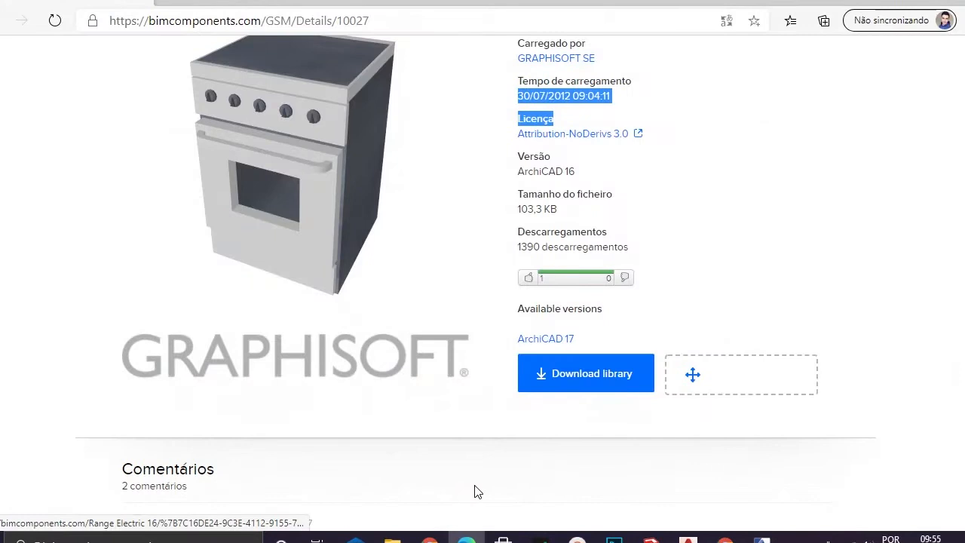
scroll(483, 377, "down", 2)
scroll(459, 198, "up", 7)
left_click(459, 198)
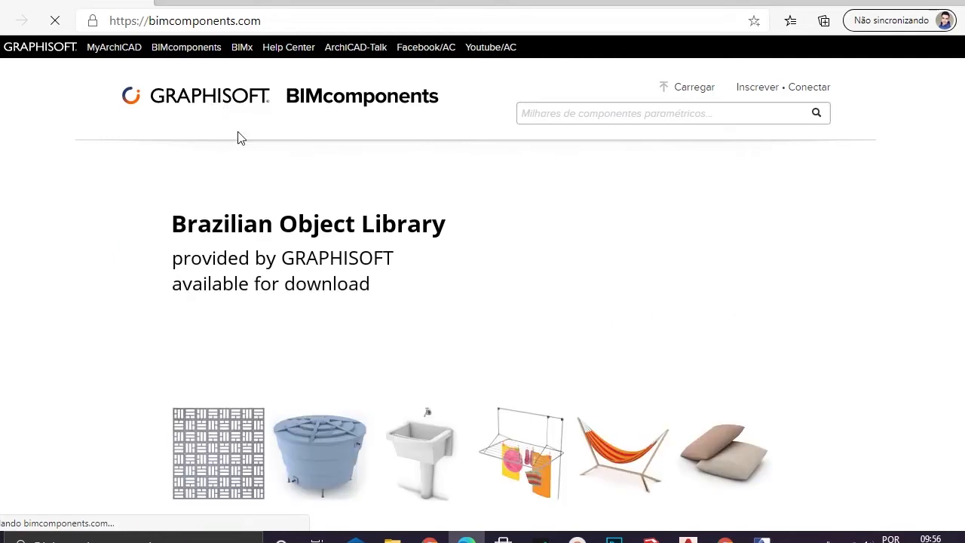
scroll(580, 285, "down", 5)
scroll(577, 286, "up", 3)
scroll(573, 251, "up", 2)
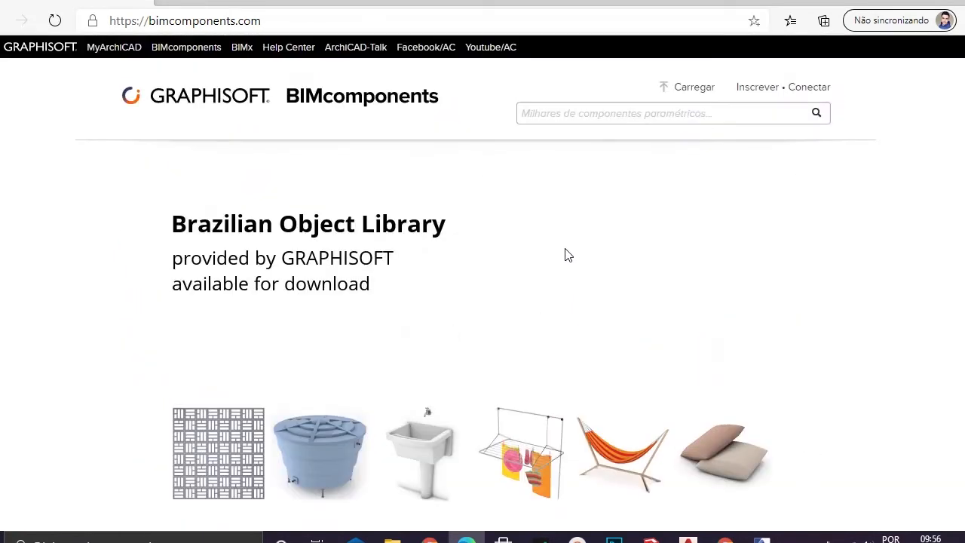
Step: Search BIMcomponents for COZINHA and decline the offer to translate the page
left_click(574, 113)
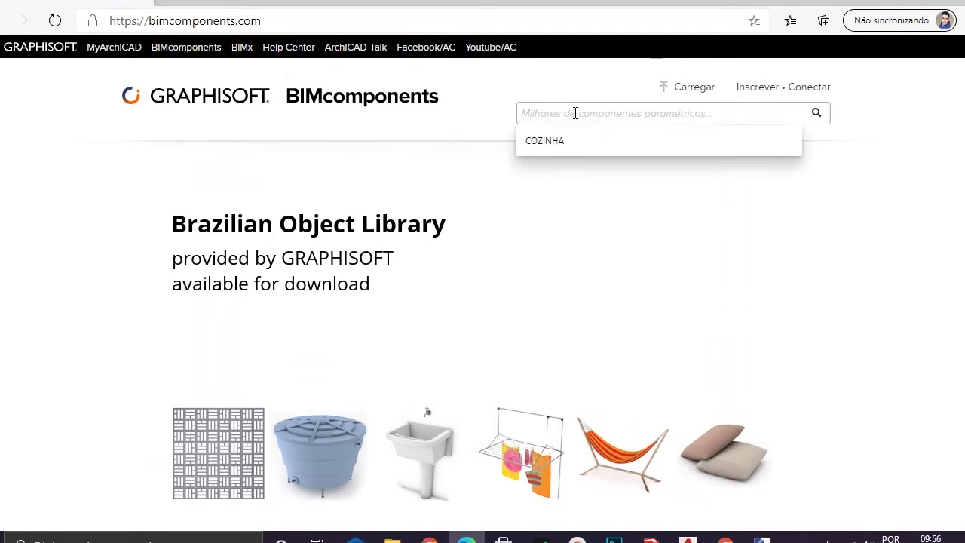
left_click(569, 144)
left_click(818, 116)
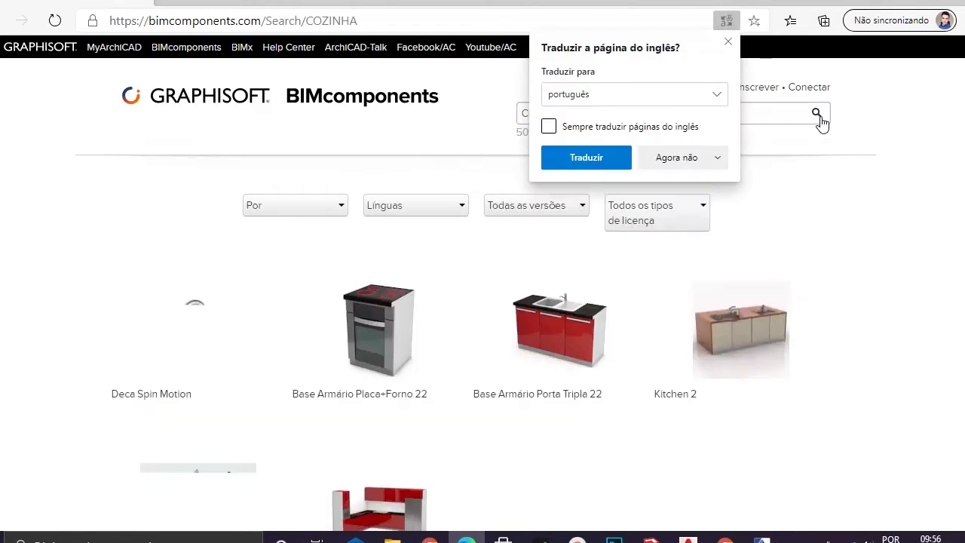
left_click(720, 158)
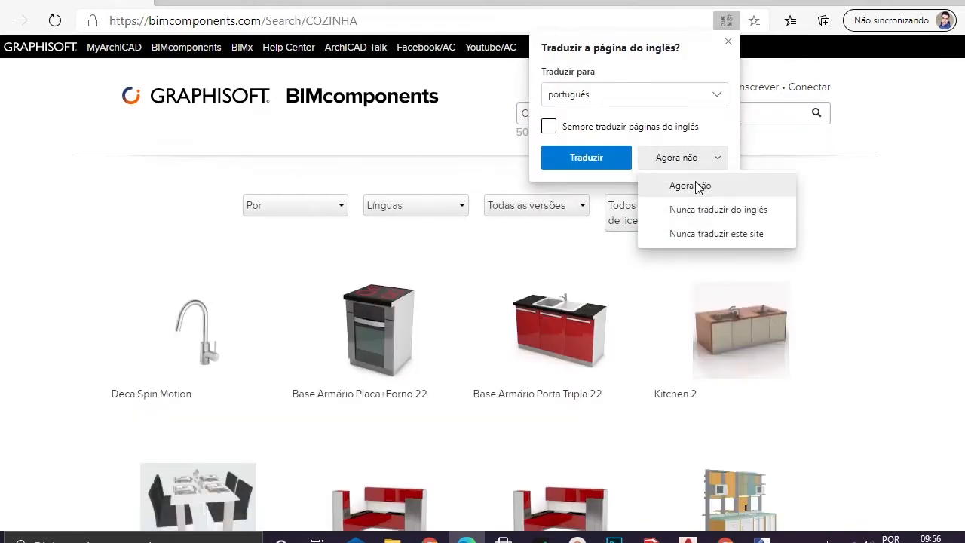
left_click(697, 187)
Step: Examine the kitchen cabinets, appliances, sinks and tables in the COZINHA search results
scroll(445, 282, "down", 1)
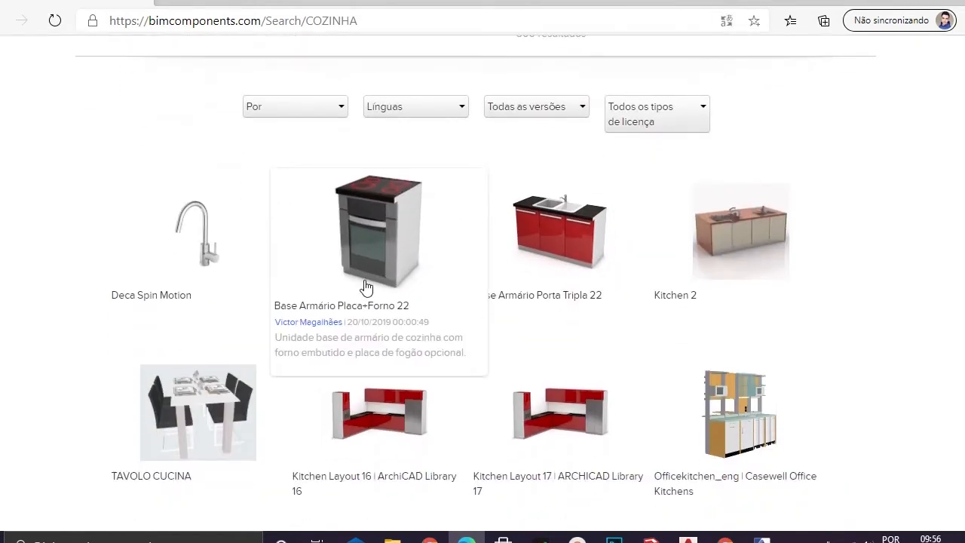
scroll(402, 287, "down", 4)
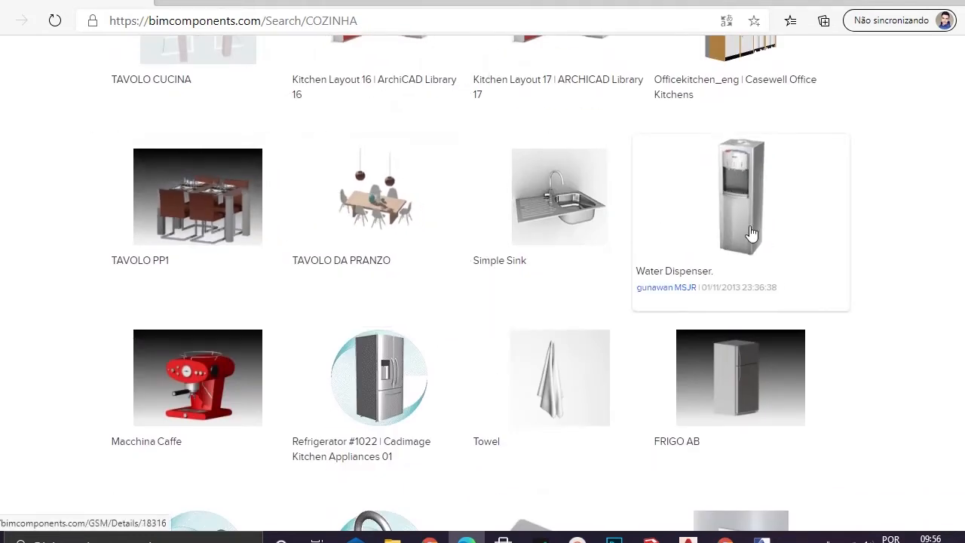
scroll(692, 377, "down", 1)
scroll(741, 279, "down", 4)
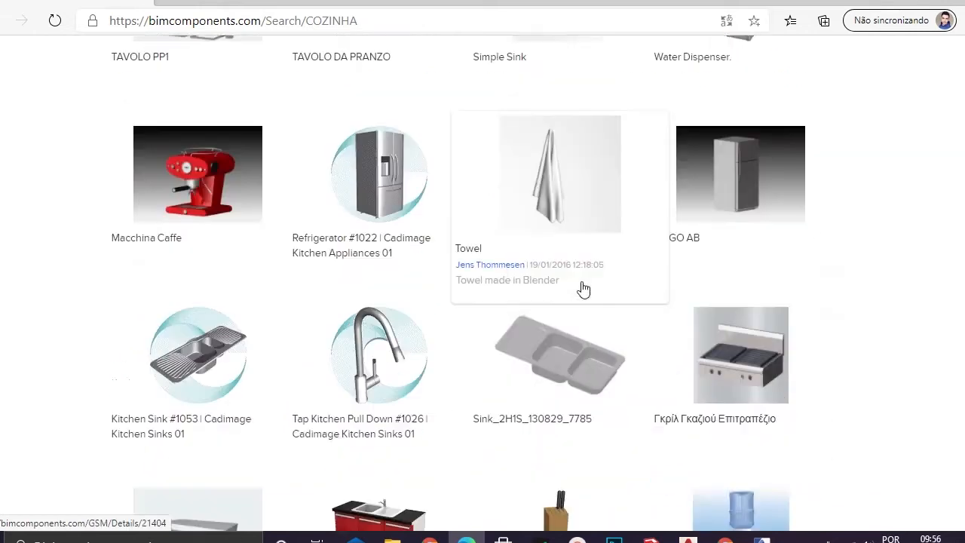
scroll(859, 358, "down", 4)
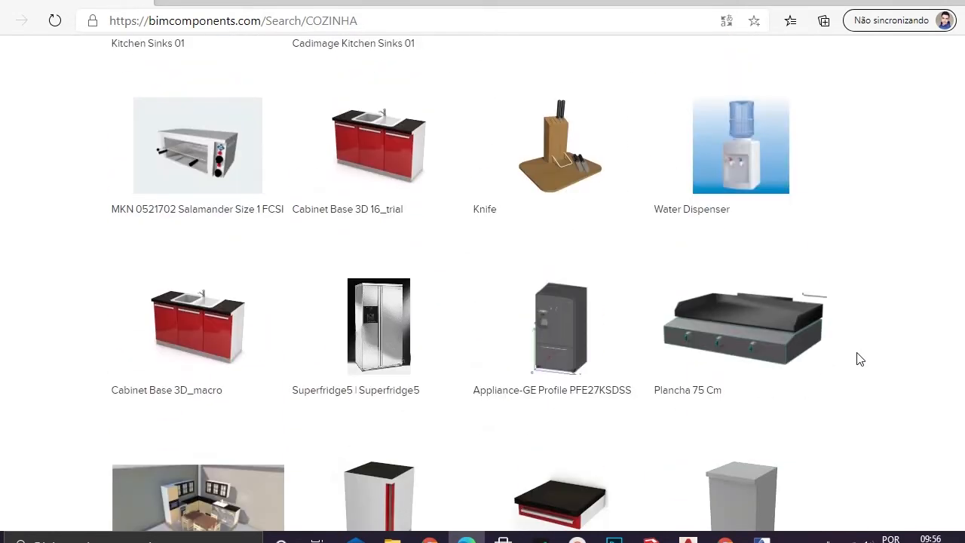
scroll(785, 354, "down", 1)
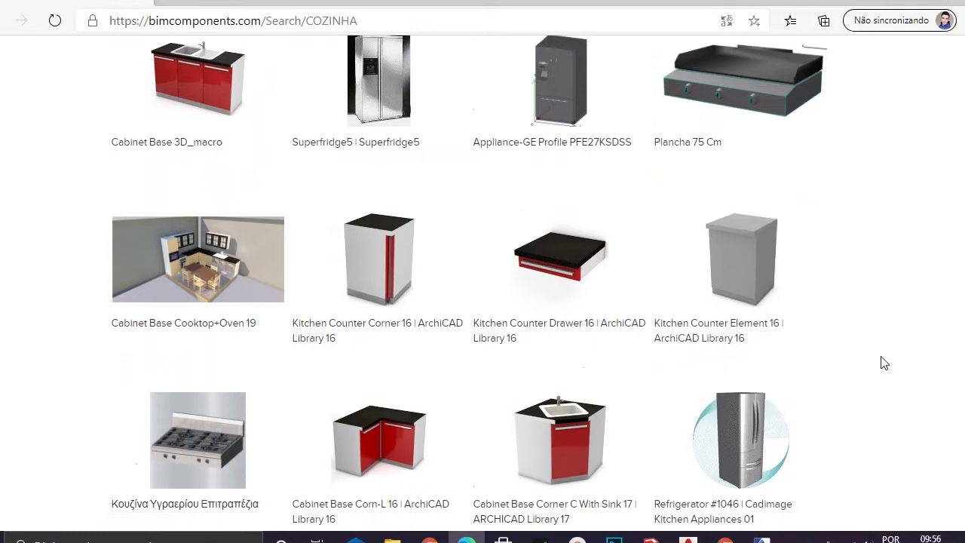
scroll(882, 362, "down", 3)
scroll(883, 364, "down", 1)
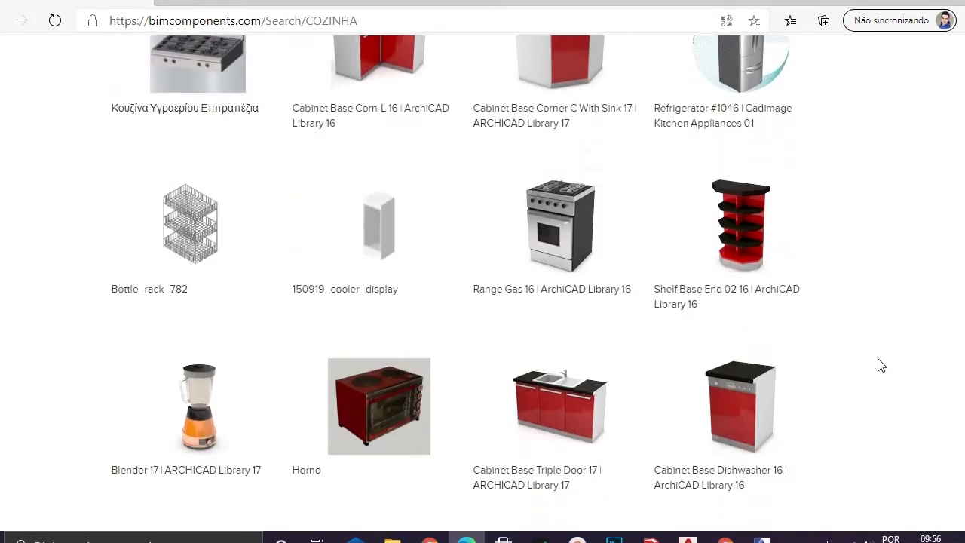
scroll(862, 369, "down", 2)
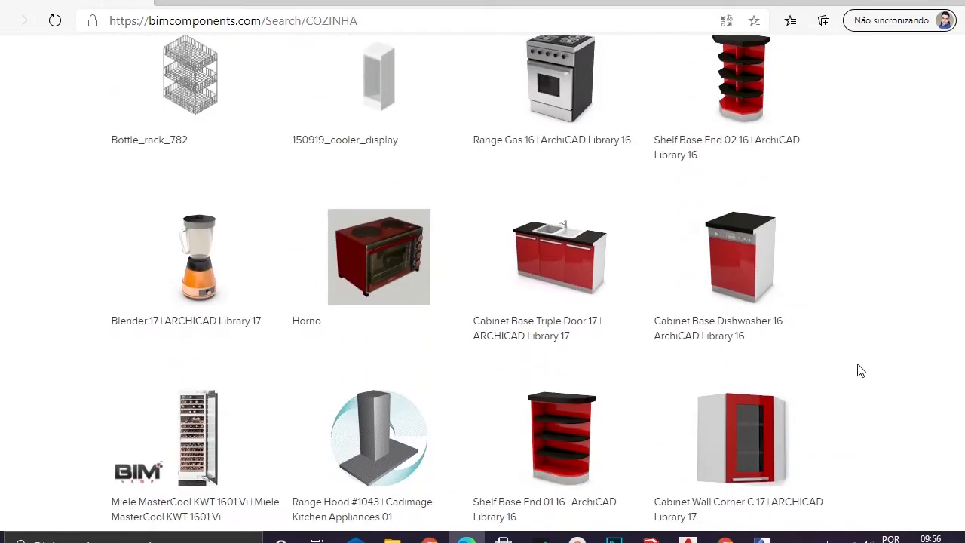
scroll(858, 372, "down", 2)
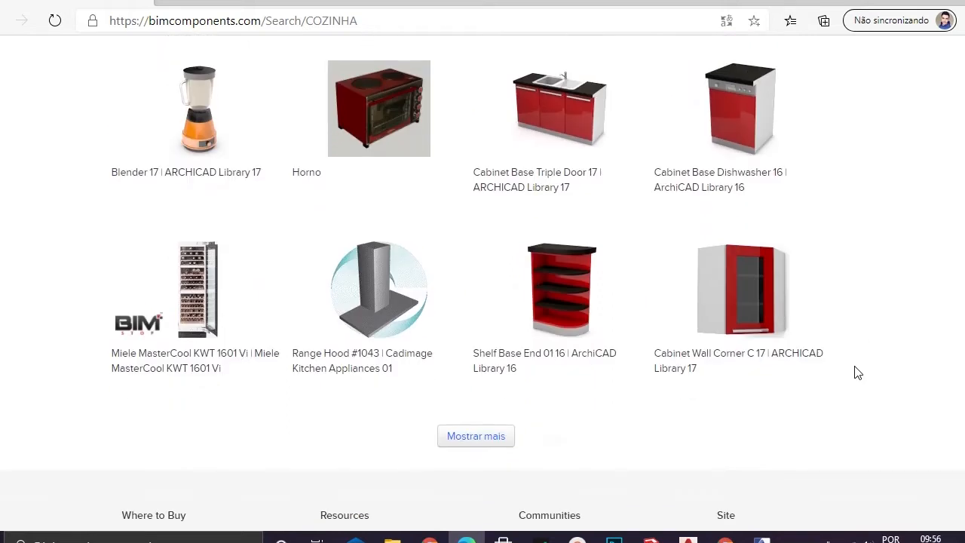
Step: Load more COZINHA results and look through the additional kitchen components
left_click(447, 444)
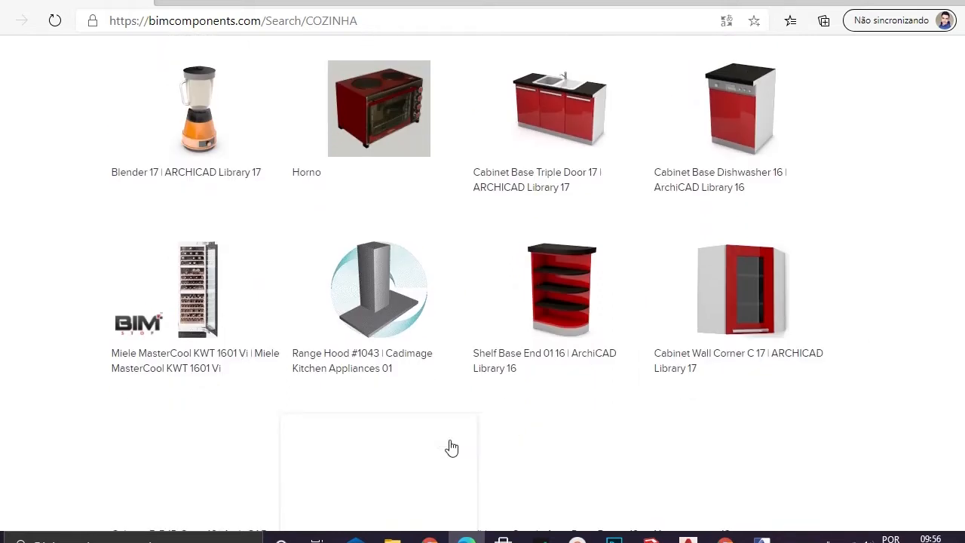
scroll(877, 390, "down", 3)
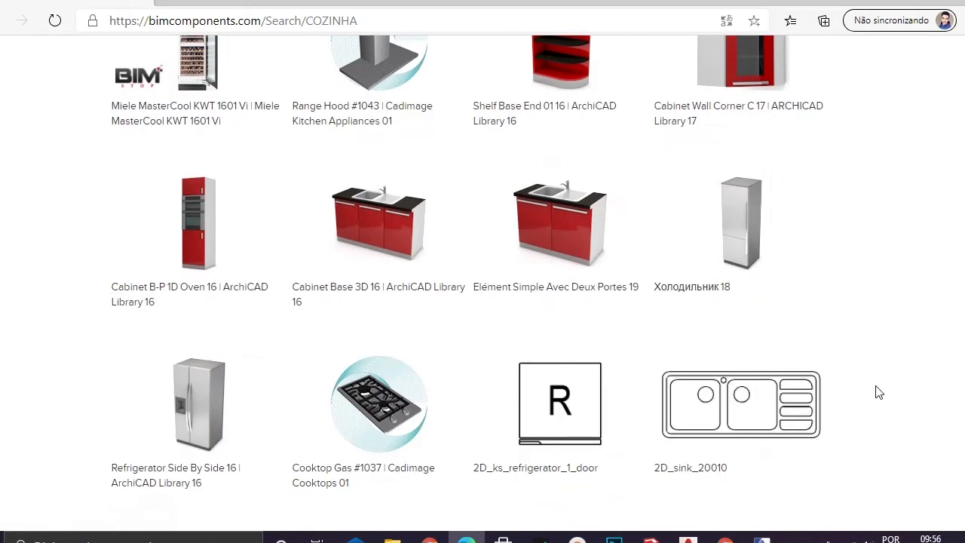
scroll(879, 392, "down", 3)
scroll(878, 391, "down", 2)
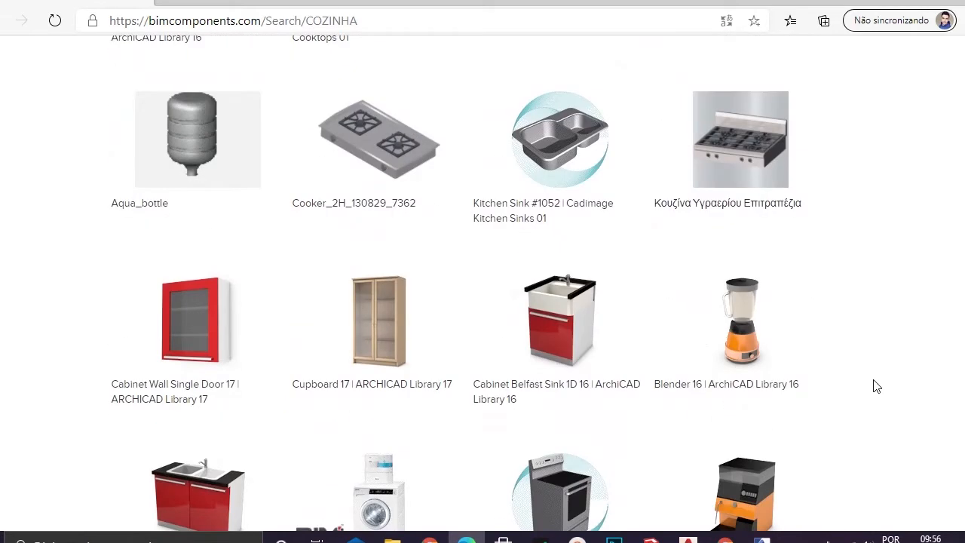
scroll(876, 387, "down", 2)
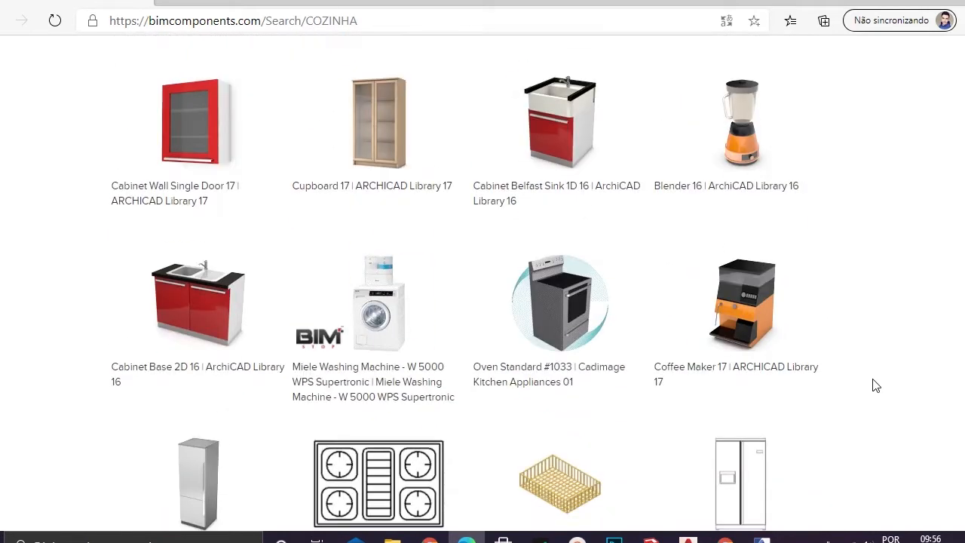
scroll(854, 368, "down", 1)
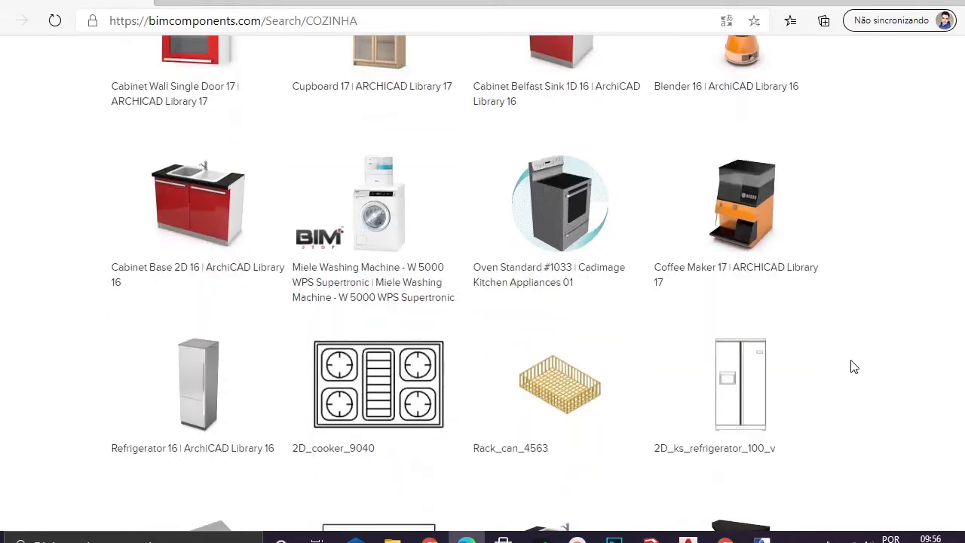
Step: Open the Range Electric 16 details page from the COZINHA results and review its description, preview image and download options
scroll(855, 368, "down", 1)
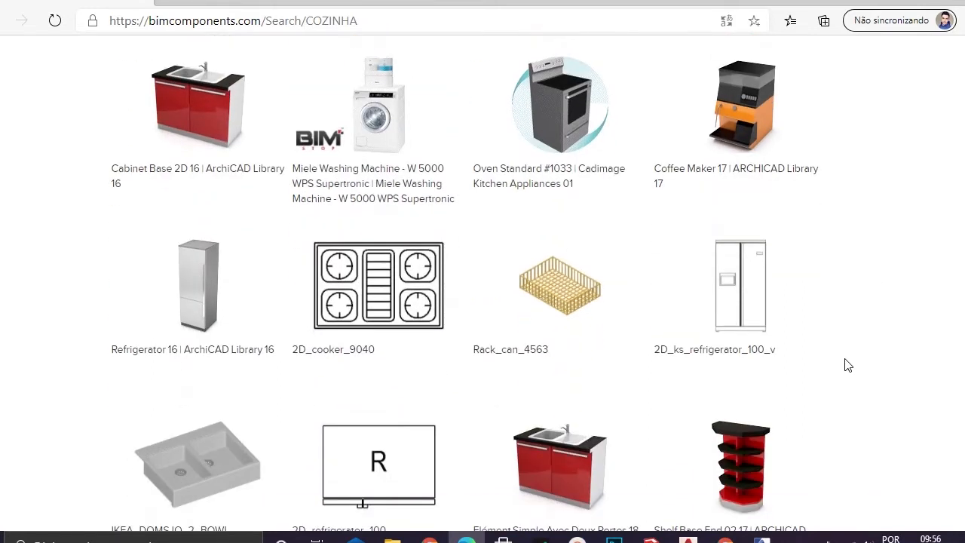
scroll(845, 364, "up", 1)
scroll(776, 274, "down", 2)
scroll(776, 274, "down", 4)
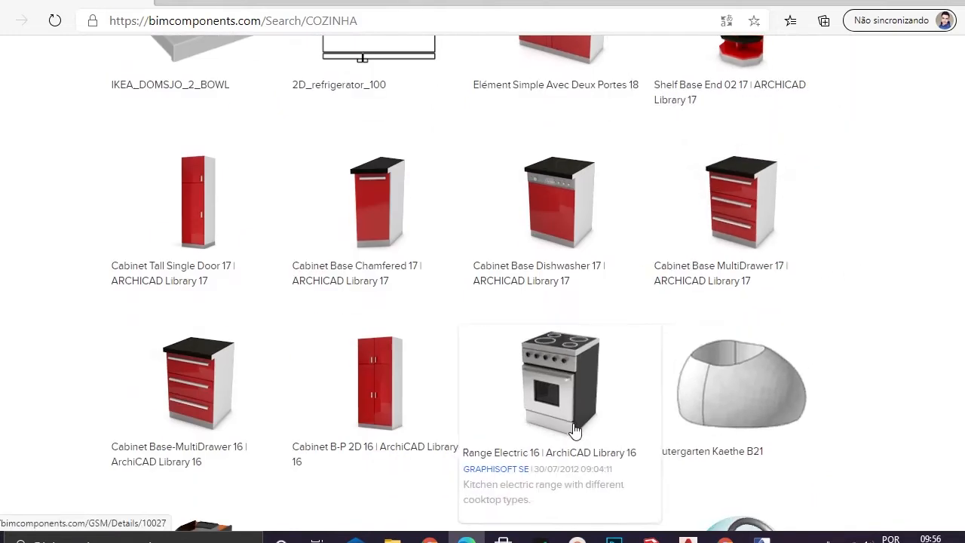
left_click(570, 405)
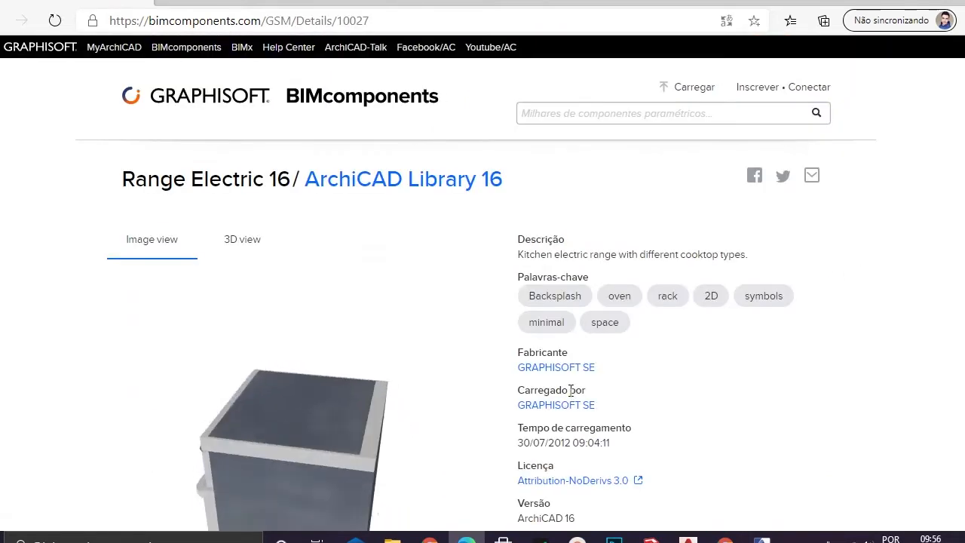
scroll(563, 333, "down", 3)
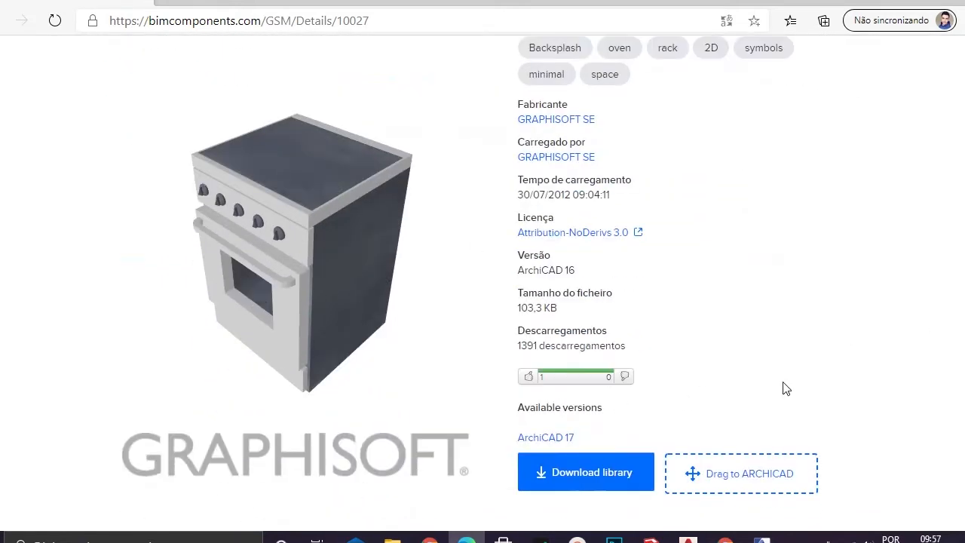
scroll(784, 323, "down", 3)
scroll(877, 286, "up", 4)
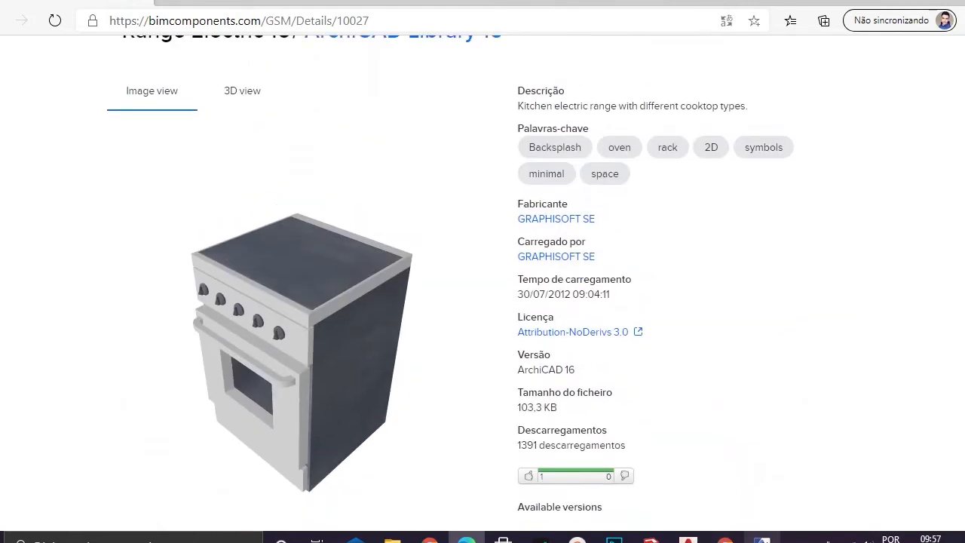
scroll(756, 390, "down", 3)
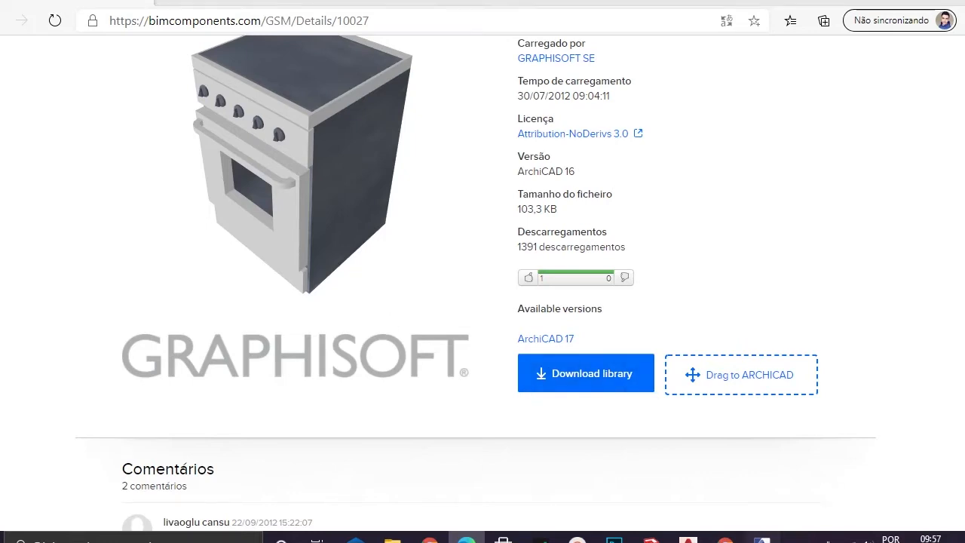
Step: Try to bring Range Electric 16 from the BIMcomponents page into the 1. 1 PAV plan in ARCHICAD, and cancel its download
left_click(765, 538)
left_click(693, 354)
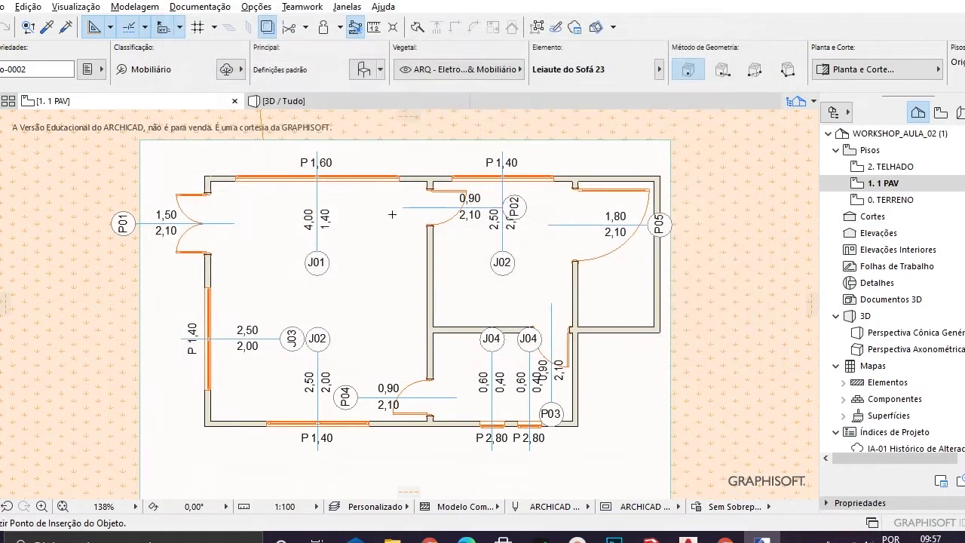
scroll(395, 258, "up", 3)
middle_click_drag(395, 257, 348, 266)
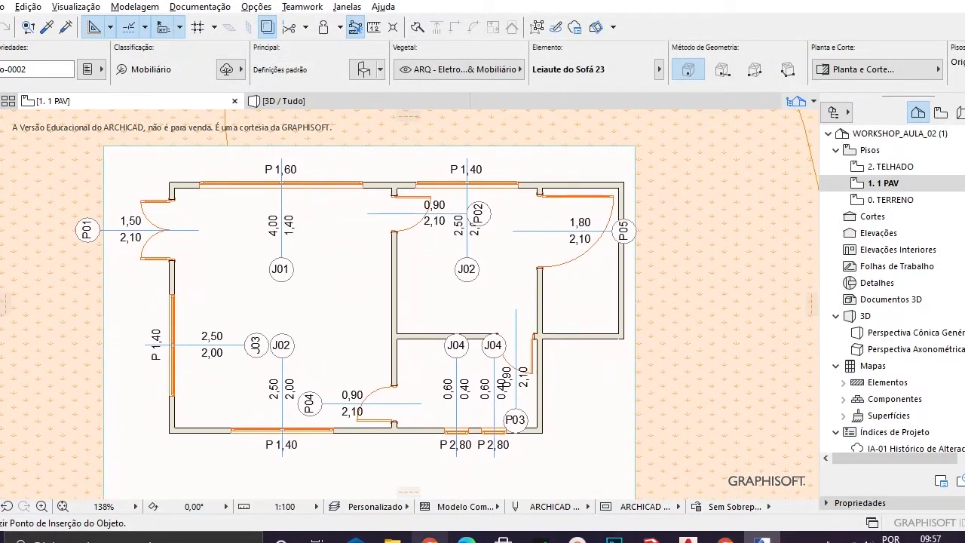
left_click(466, 539)
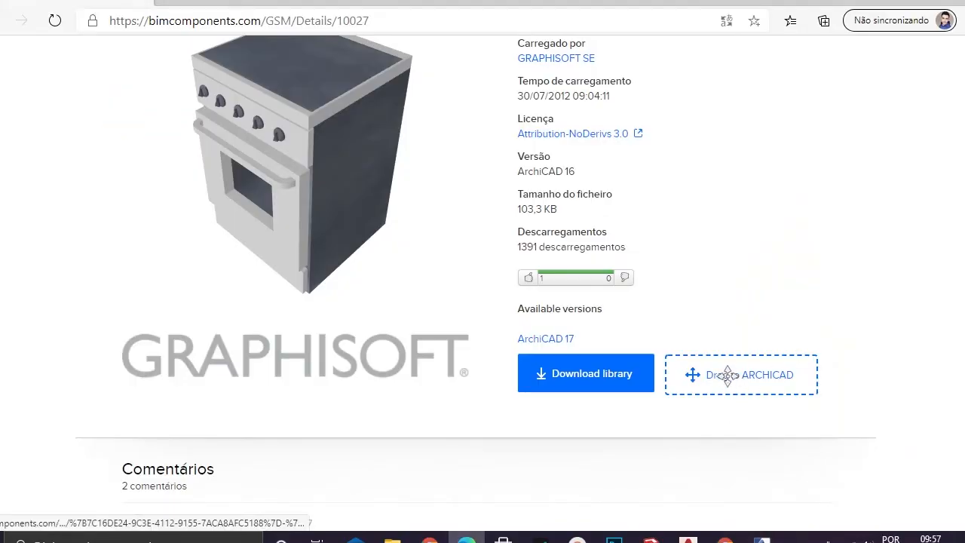
left_click_drag(727, 375, 762, 539)
left_click_drag(708, 503, 444, 256)
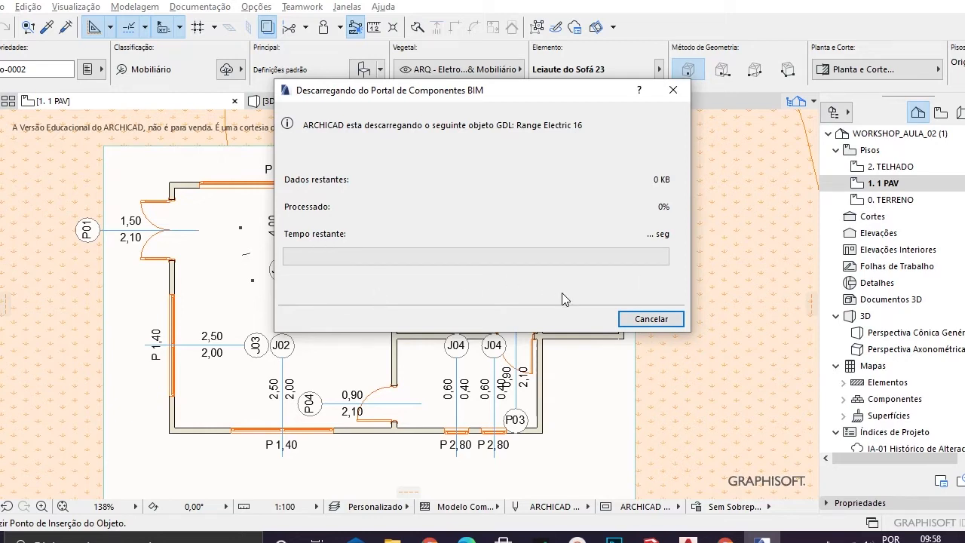
left_click(647, 323)
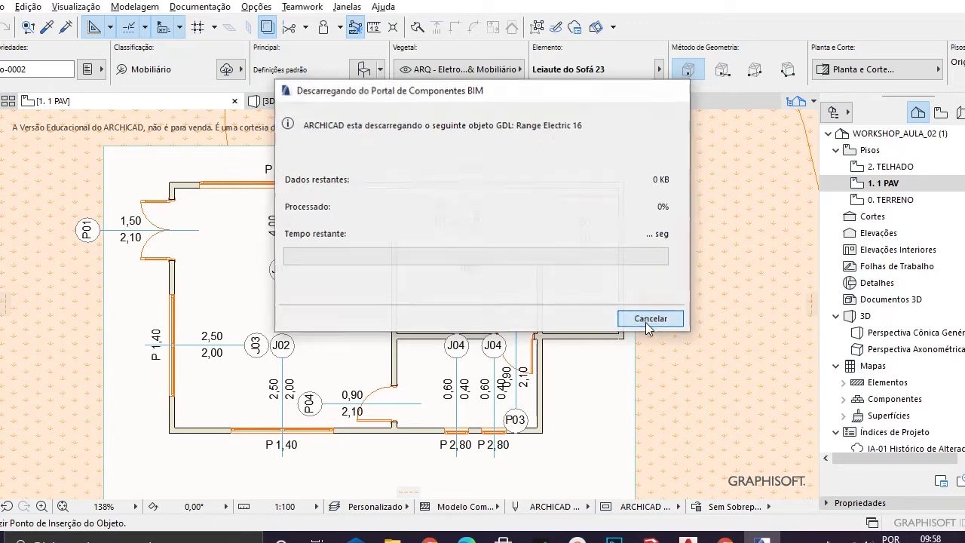
Step: Open the default object settings and browse the folders under 1.1 Mobiliário 23
scroll(416, 289, "up", 2)
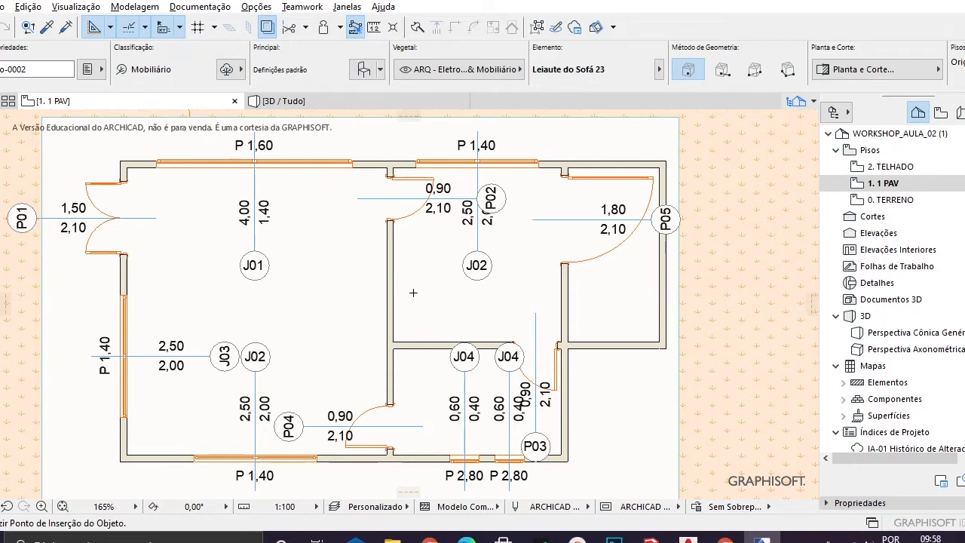
scroll(413, 292, "down", 4)
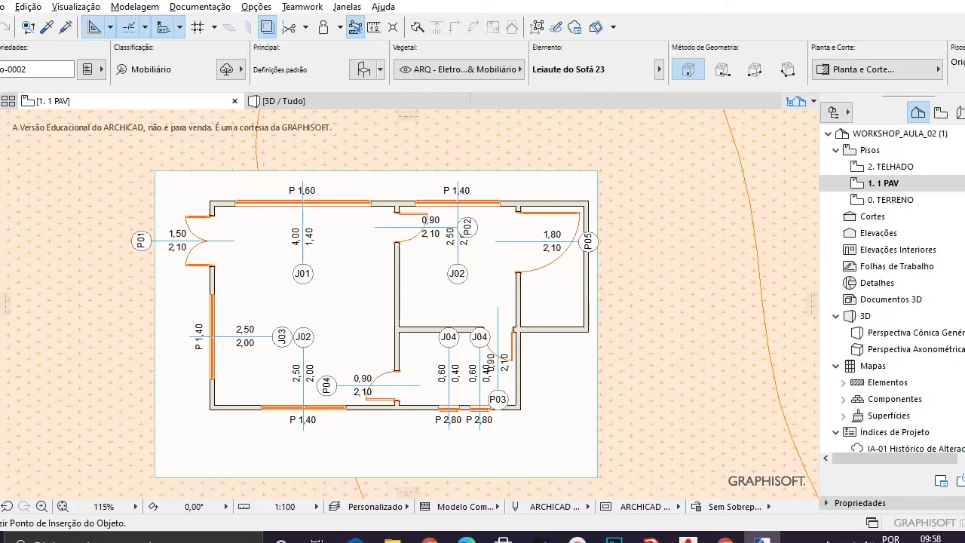
key("ctrl+t")
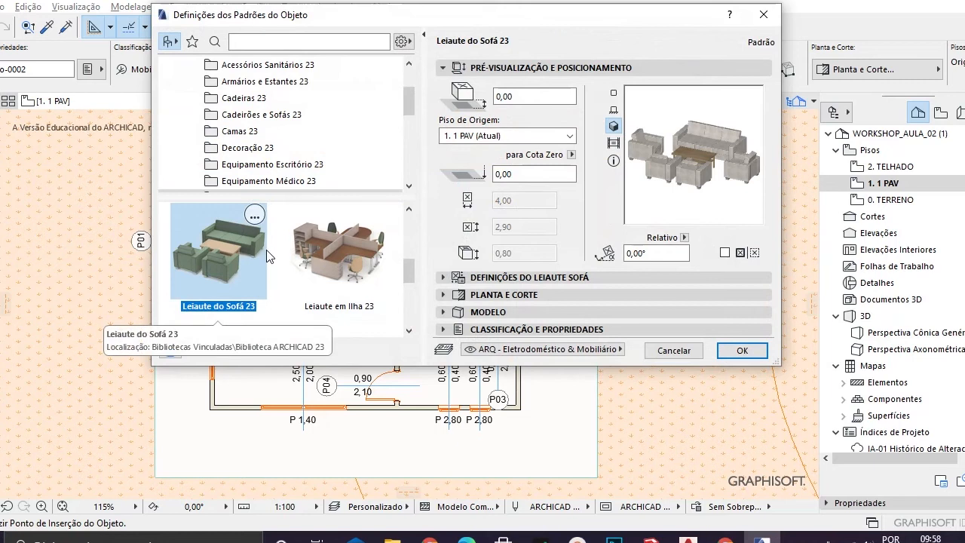
scroll(309, 121, "up", 2)
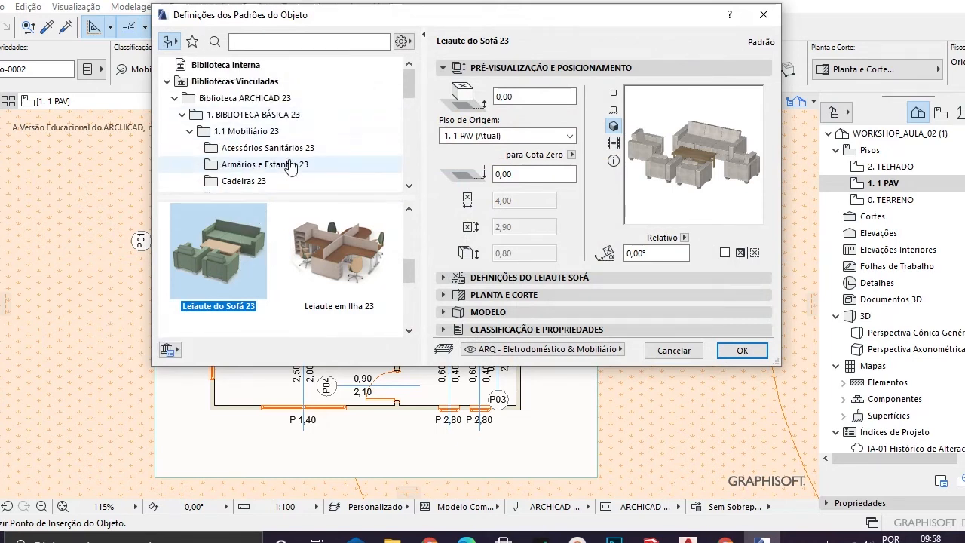
scroll(291, 168, "down", 2)
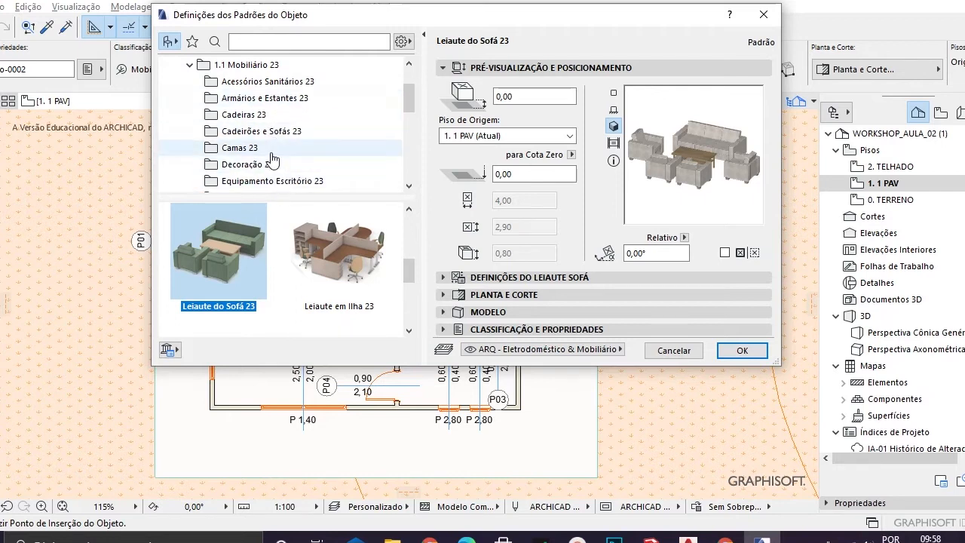
scroll(273, 155, "up", 1)
scroll(273, 136, "down", 1)
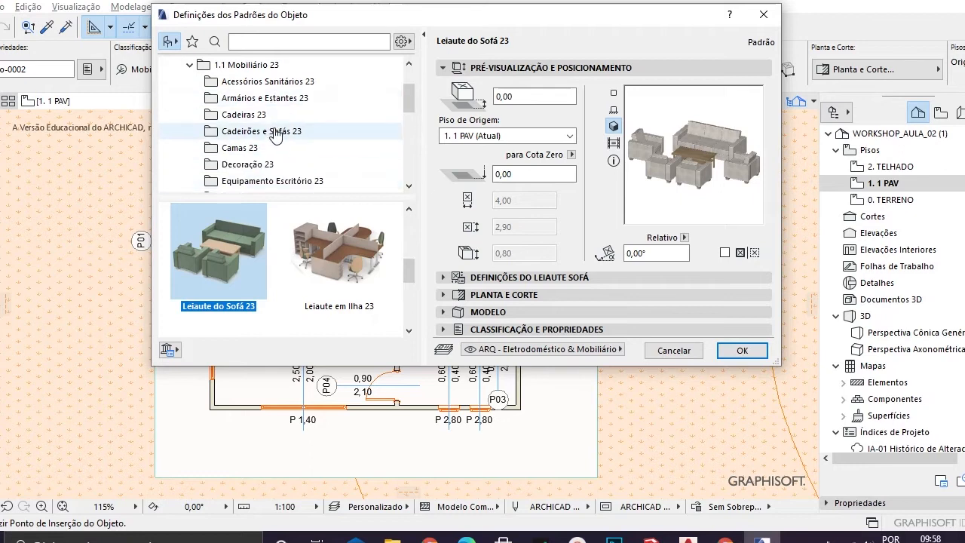
Step: Select Conjunto Sofá 01 23 from the Cadeirões e Sofás 23 folder and look at the neighbouring seating objects
left_click(273, 131)
scroll(320, 267, "down", 1)
scroll(325, 244, "up", 1)
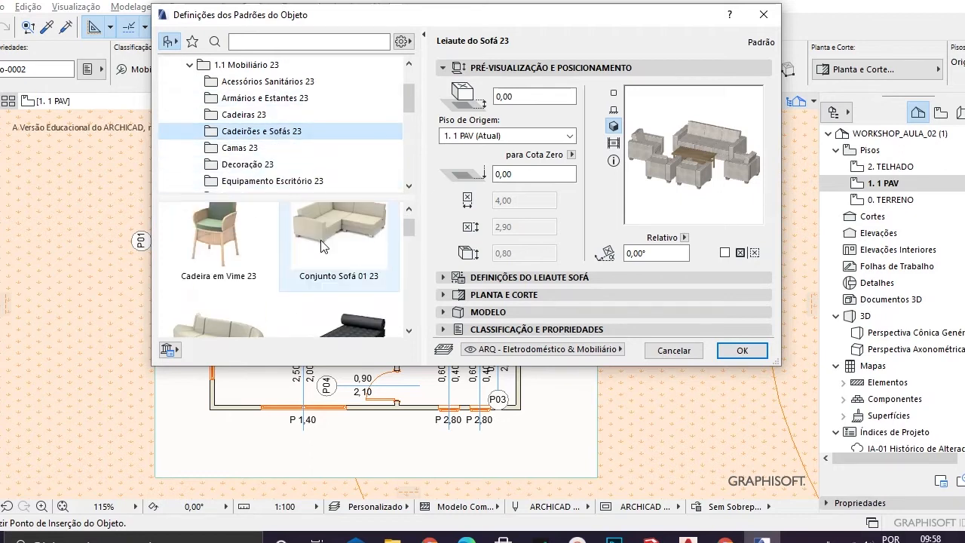
scroll(337, 208, "down", 1)
left_click(334, 216)
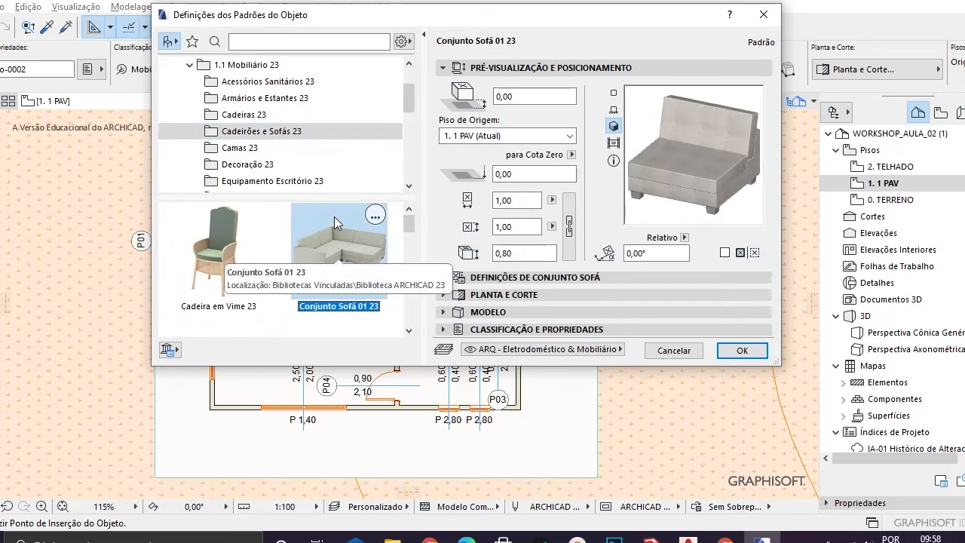
scroll(304, 235, "down", 1)
scroll(301, 238, "down", 1)
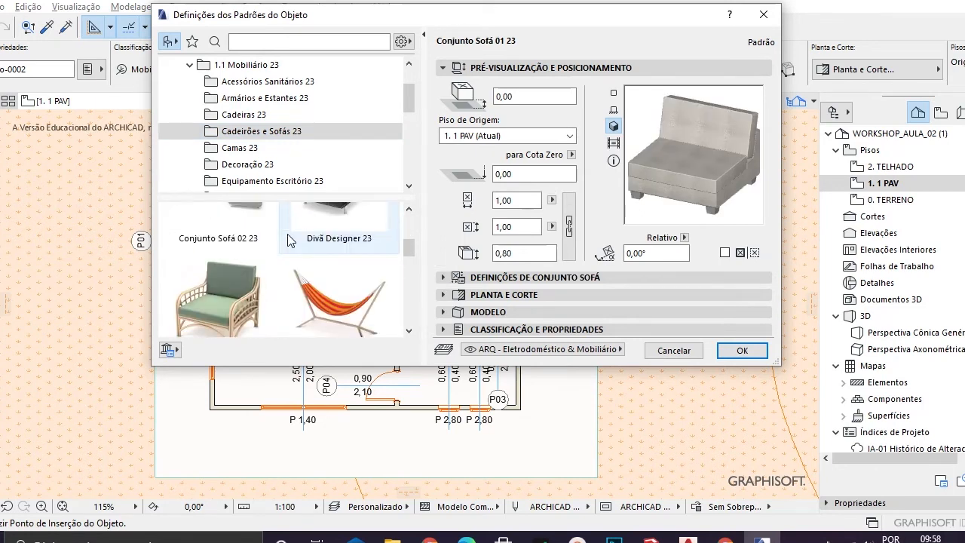
Step: Examine the kitchen, chair, sofa, workstation and dining table layouts in the Leiautes de Mobiliário 23 folder
scroll(271, 155, "down", 2)
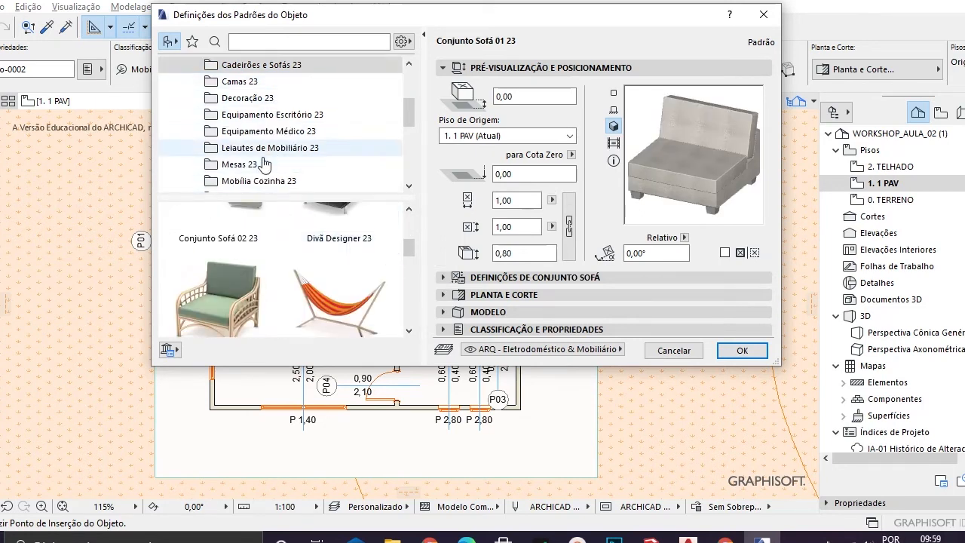
left_click(269, 151)
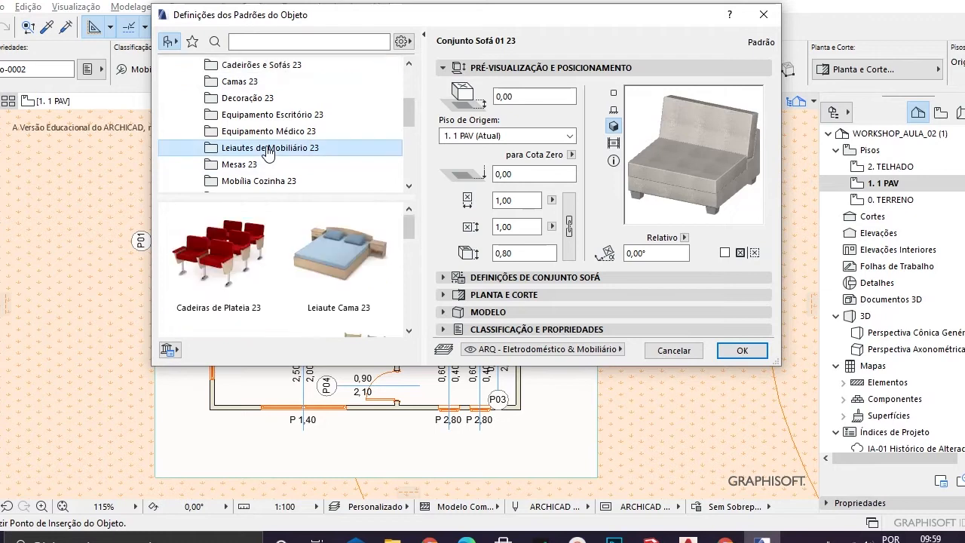
scroll(309, 259, "down", 1)
scroll(309, 259, "down", 1)
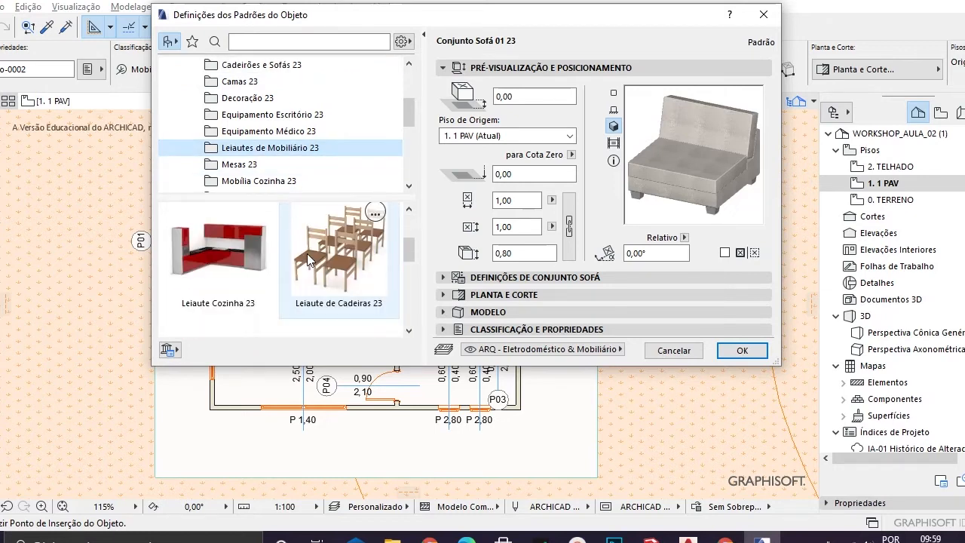
scroll(263, 170, "up", 1)
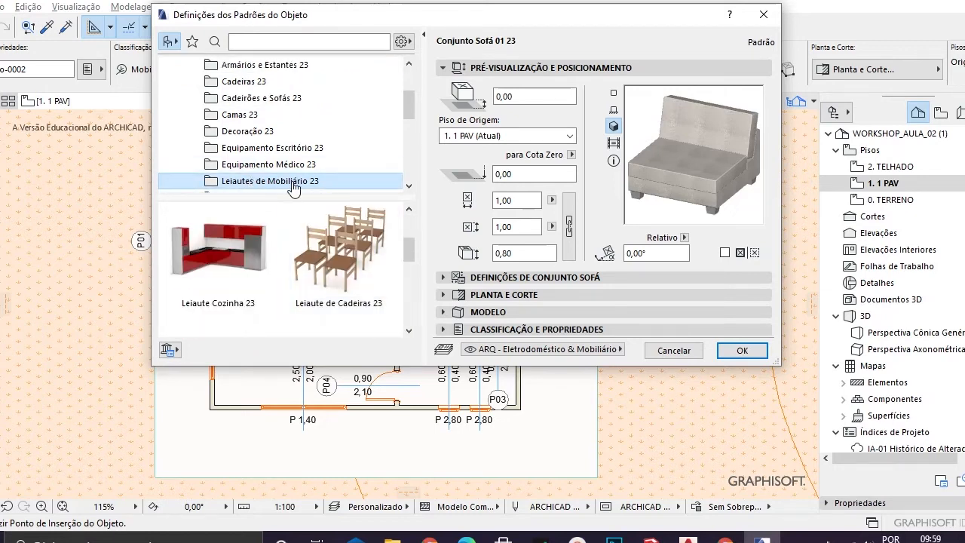
scroll(302, 189, "down", 1)
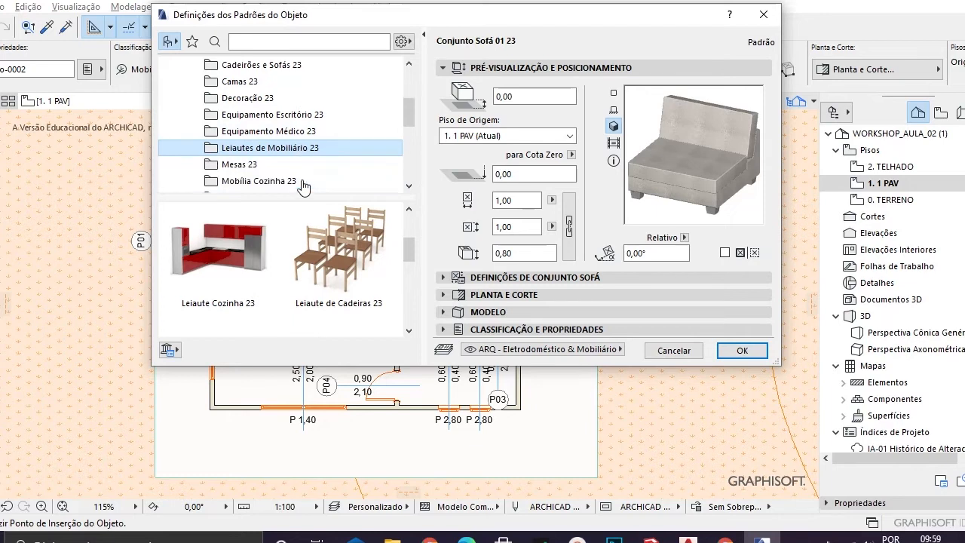
scroll(309, 248, "down", 1)
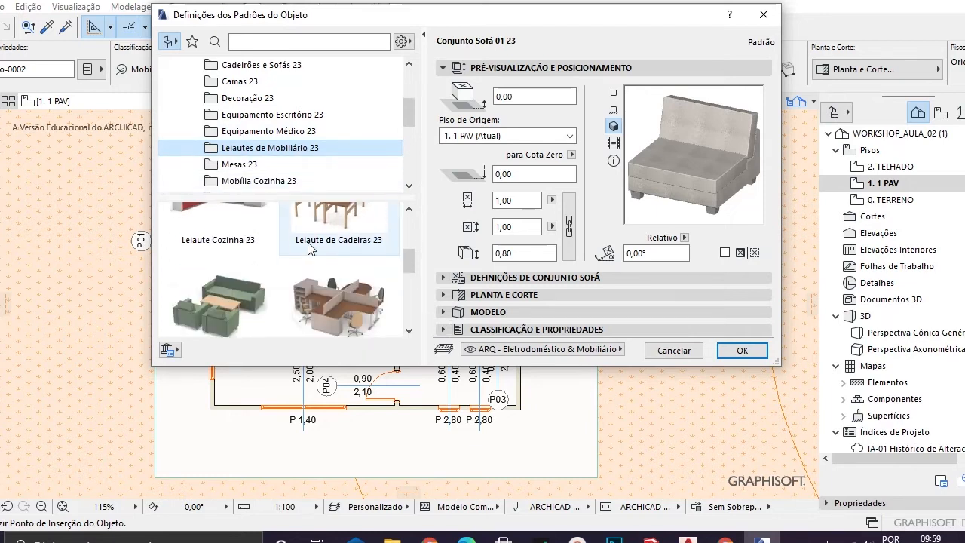
scroll(310, 249, "down", 1)
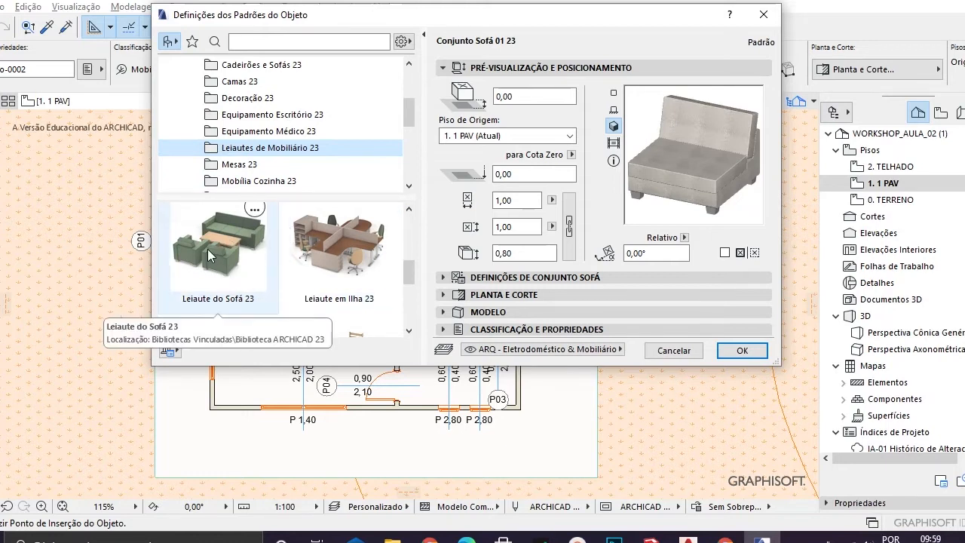
scroll(342, 250, "down", 1)
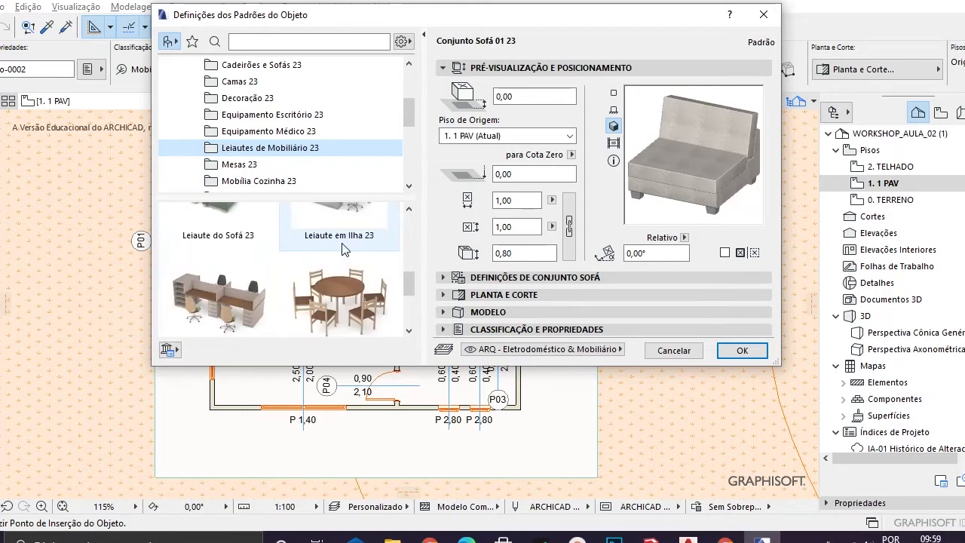
scroll(338, 277, "down", 2)
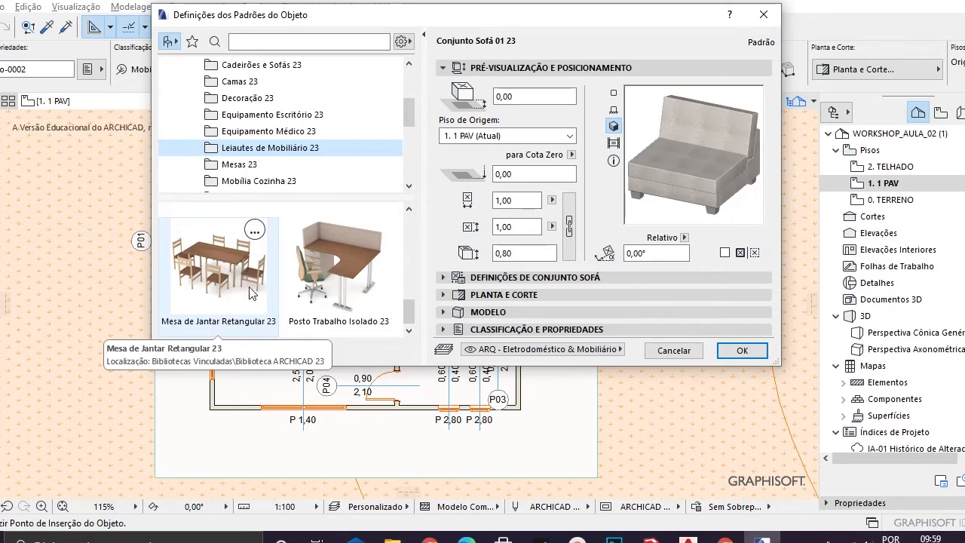
scroll(249, 270, "up", 1)
scroll(249, 270, "up", 2)
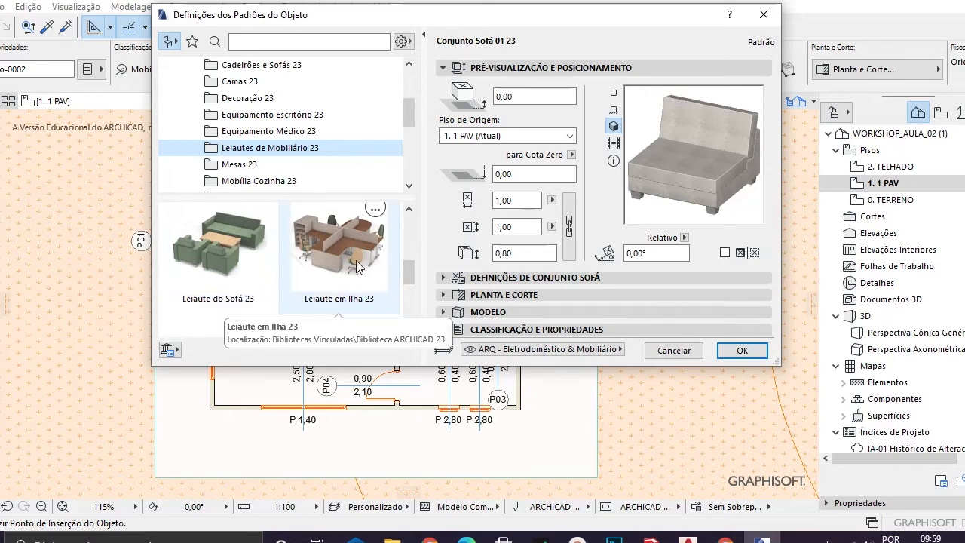
Step: Select Sofá 23 from the Cadeirões e Sofás 23 folder and show its style and leg settings
scroll(259, 161, "up", 3)
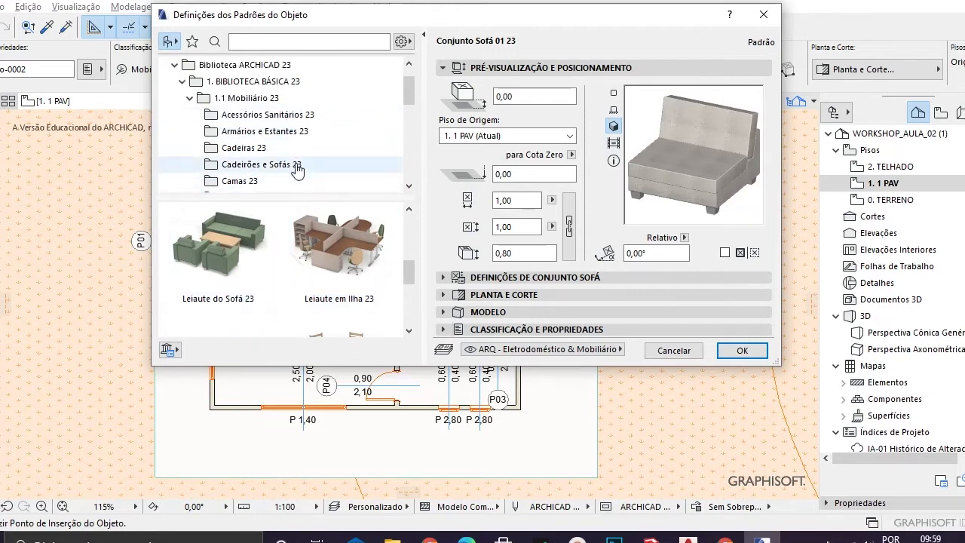
left_click(298, 172)
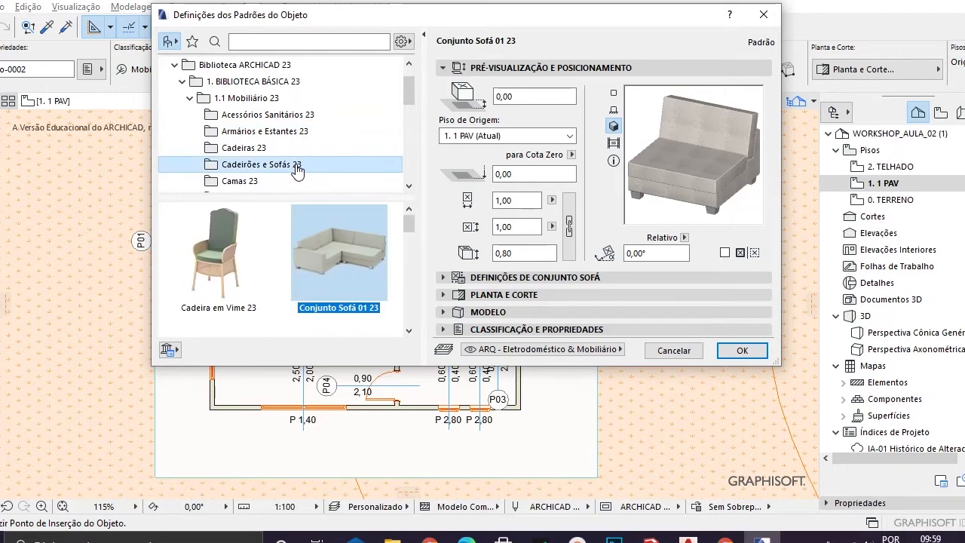
scroll(292, 270, "down", 5)
scroll(293, 280, "down", 3)
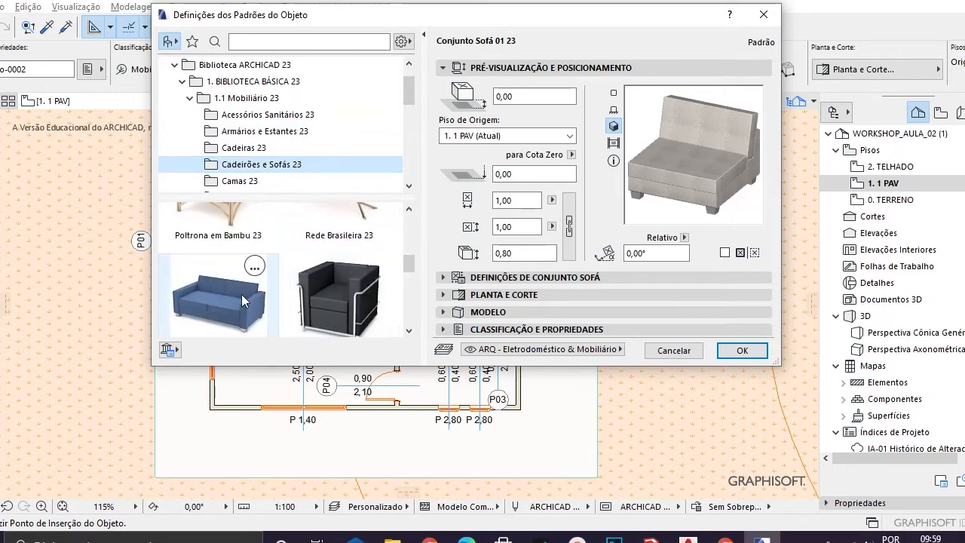
left_click(234, 302)
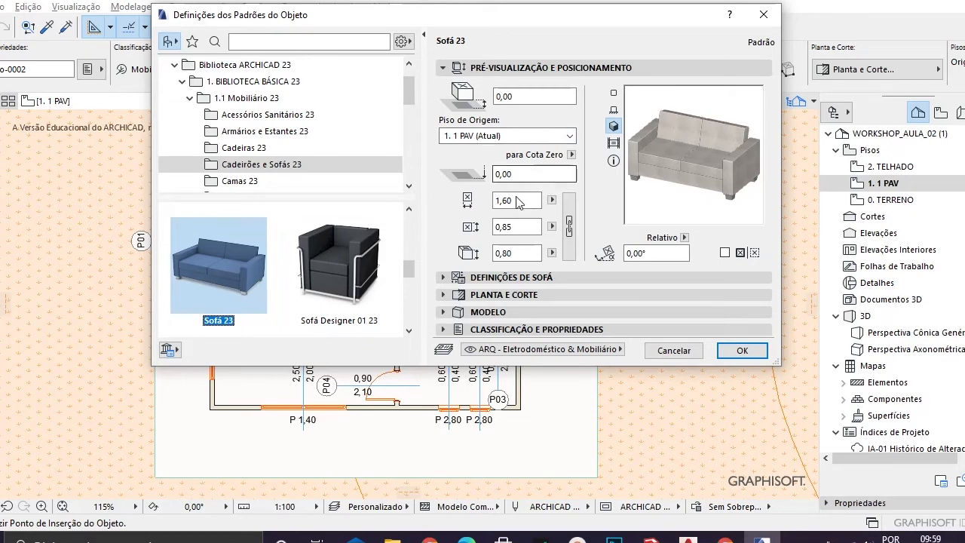
left_click(445, 280)
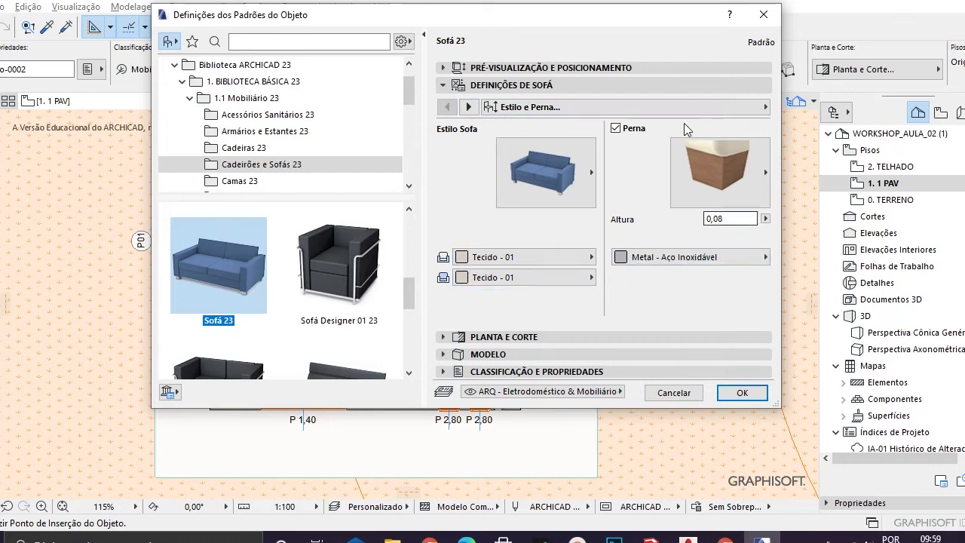
Step: Set both fabric surfaces of Sofá 23 to Pintura - Laranja Cádmio
left_click(591, 259)
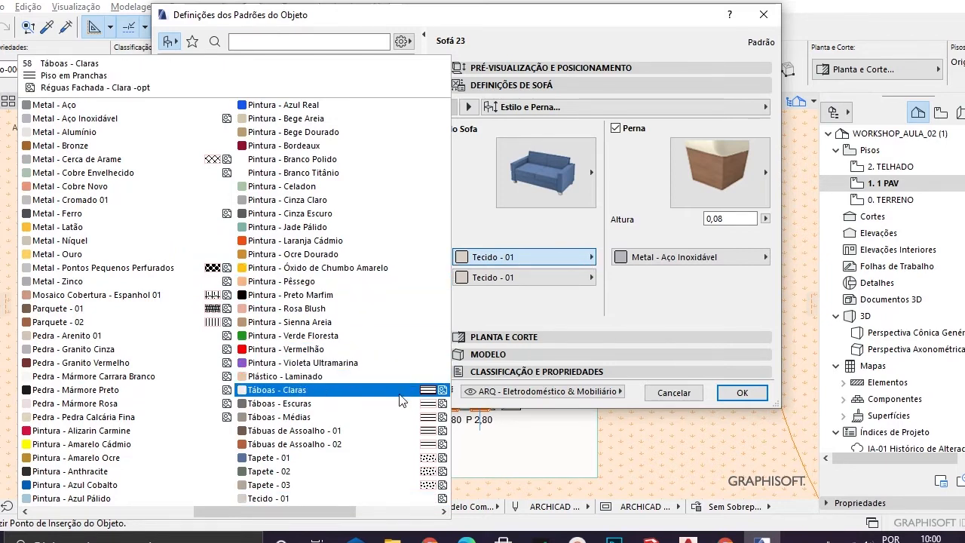
left_click(291, 244)
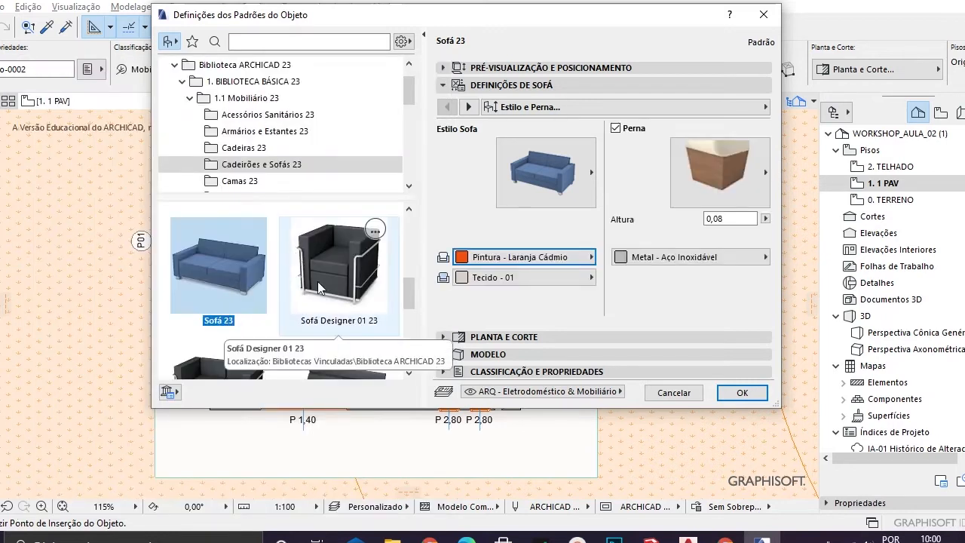
left_click(592, 278)
left_click(249, 241)
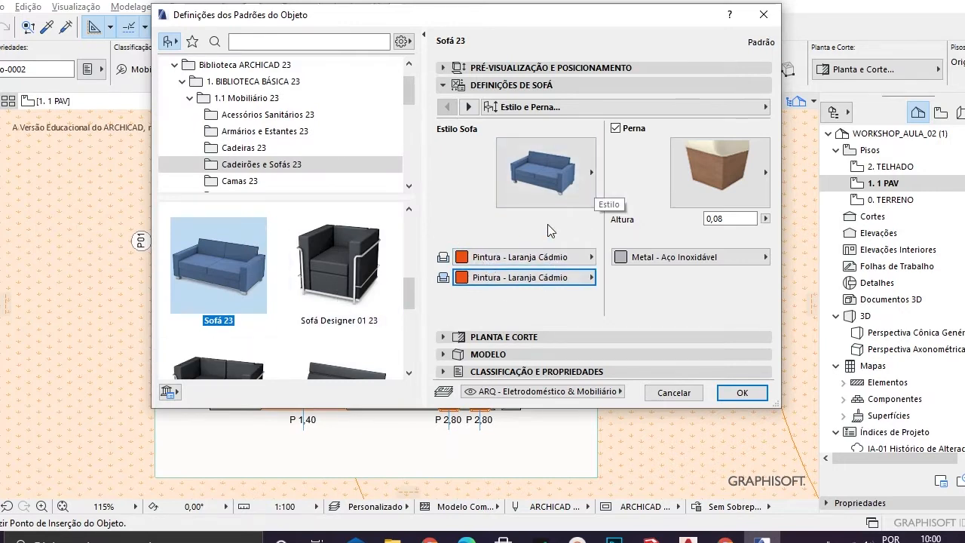
Step: Try several alternative body and armrest styles for Sofá 23, and return to its original style
left_click(588, 168)
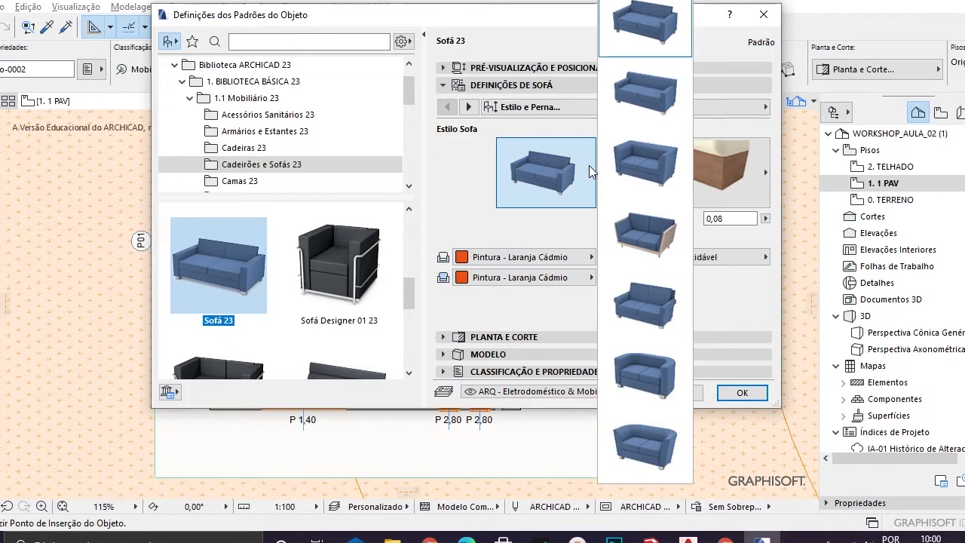
left_click(463, 233)
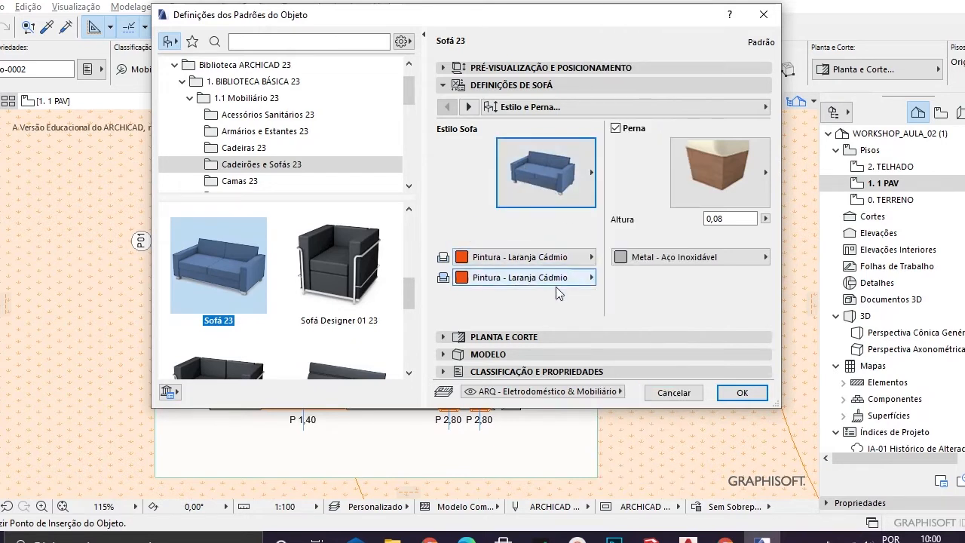
left_click(586, 173)
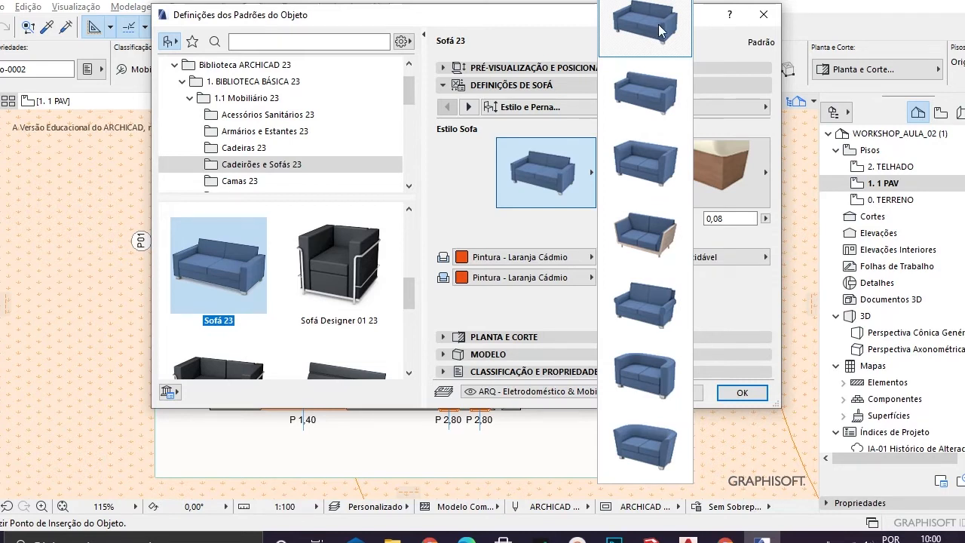
left_click(666, 177)
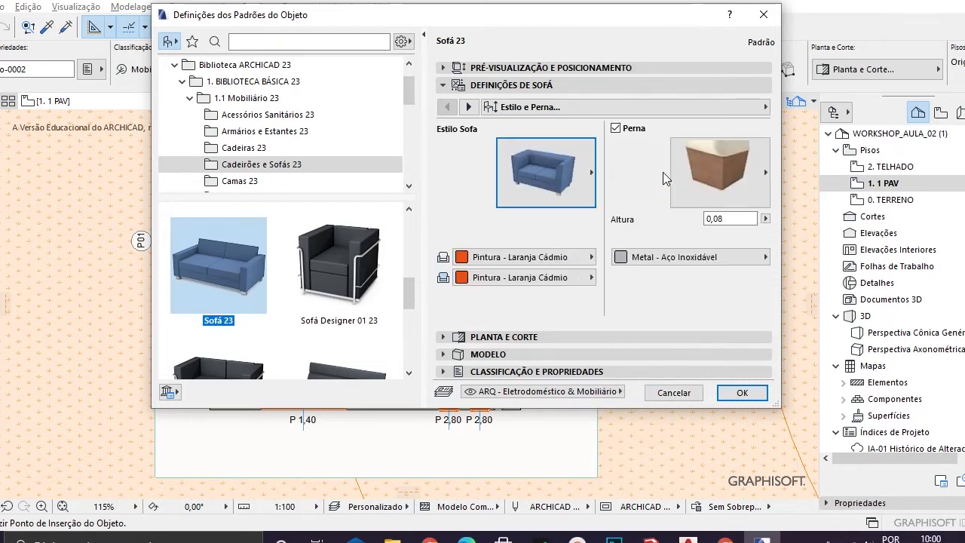
left_click(544, 172)
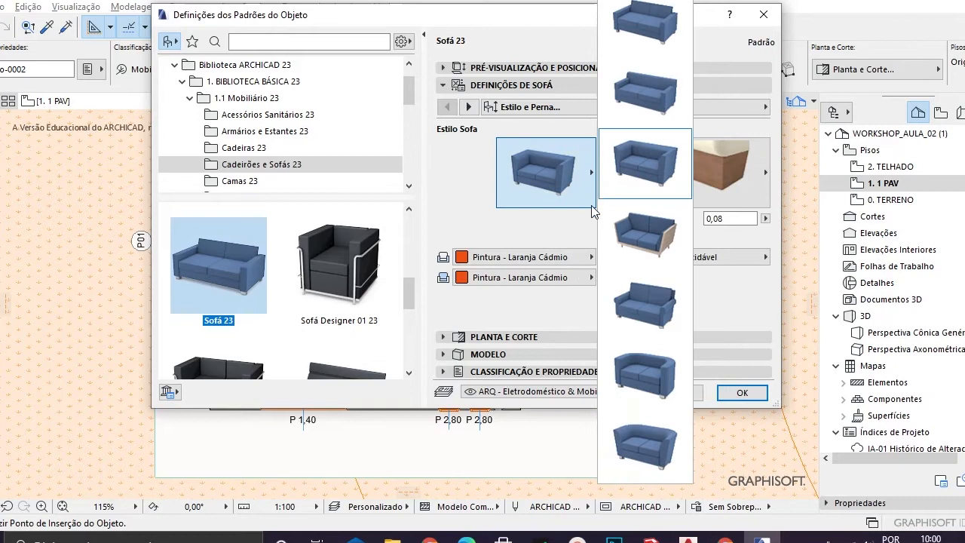
left_click(646, 312)
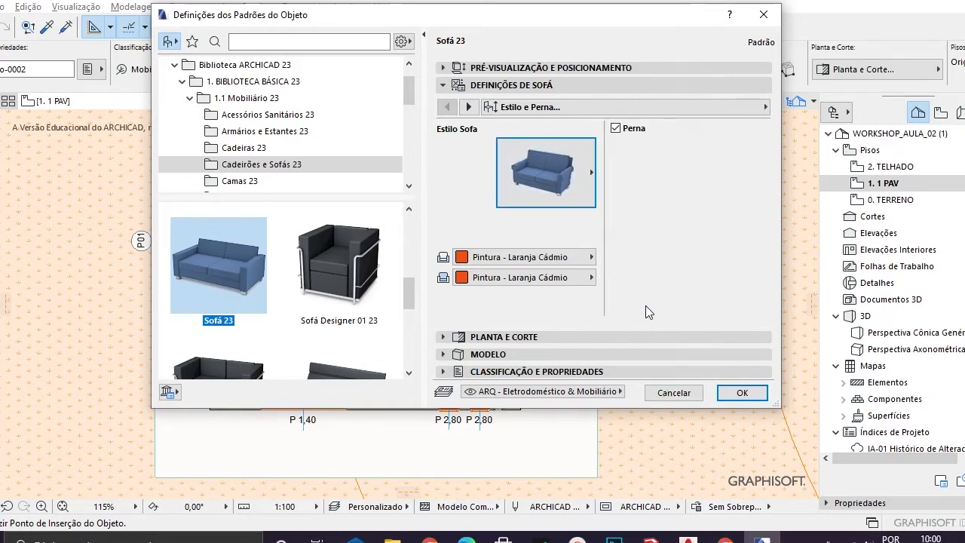
left_click(546, 171)
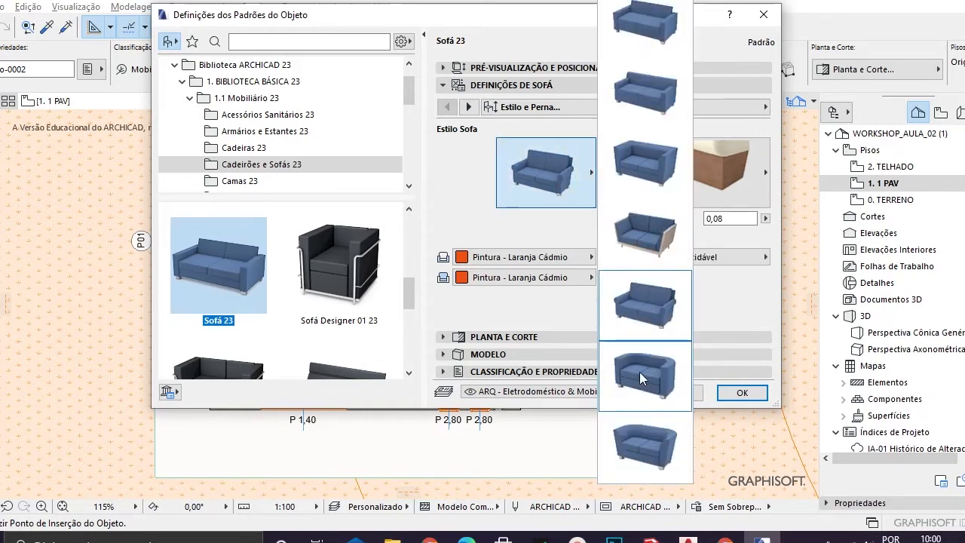
left_click(656, 447)
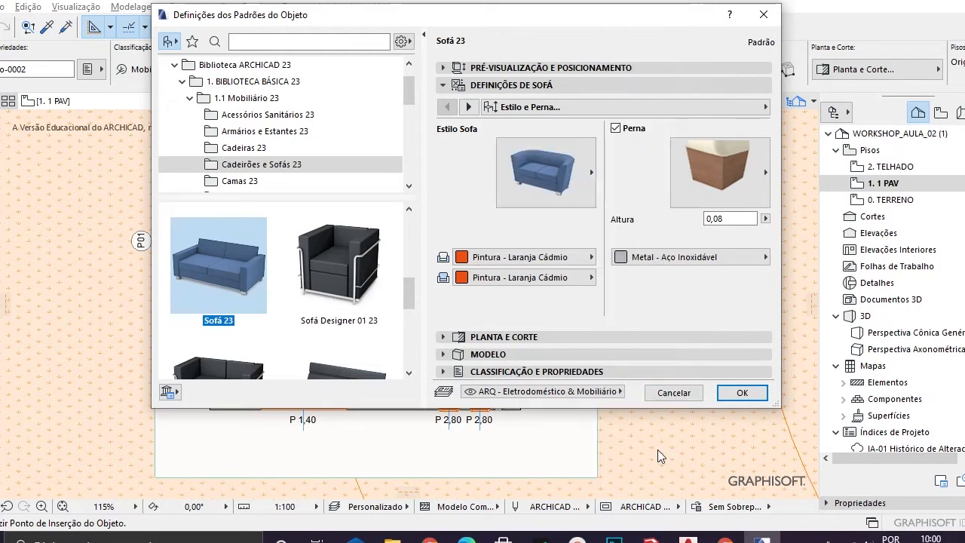
left_click(575, 178)
left_click(660, 33)
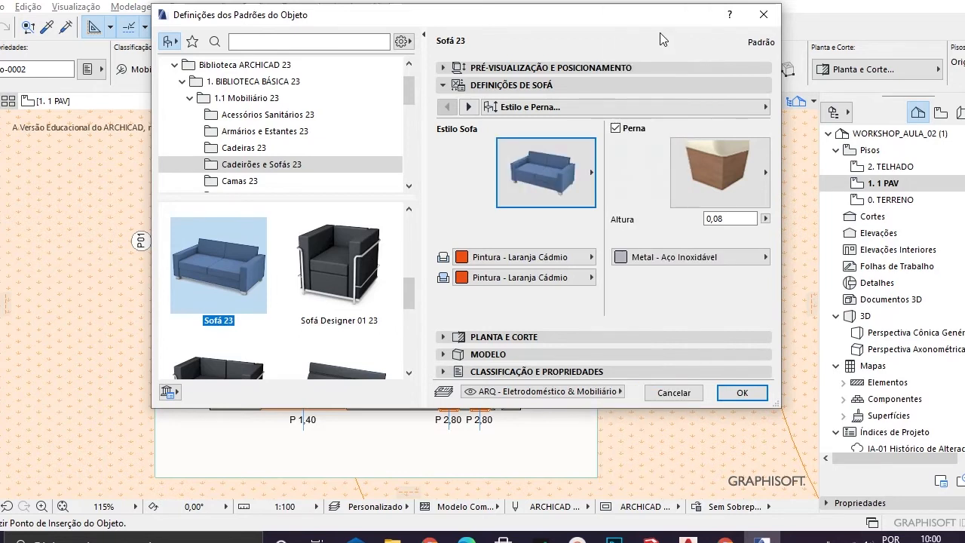
Step: Set the number of seats to 3 in the sofa's dimensions and minimum space settings
left_click(469, 108)
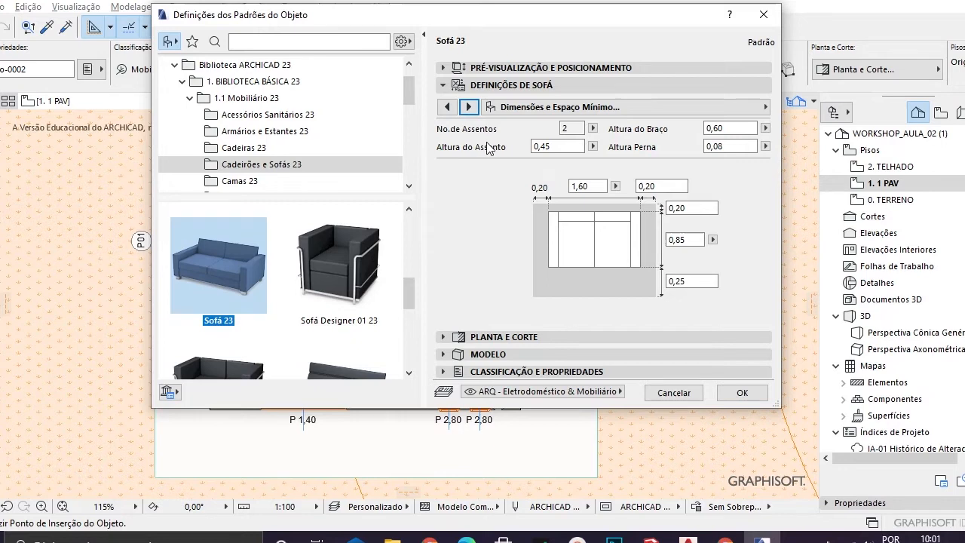
left_click(593, 130)
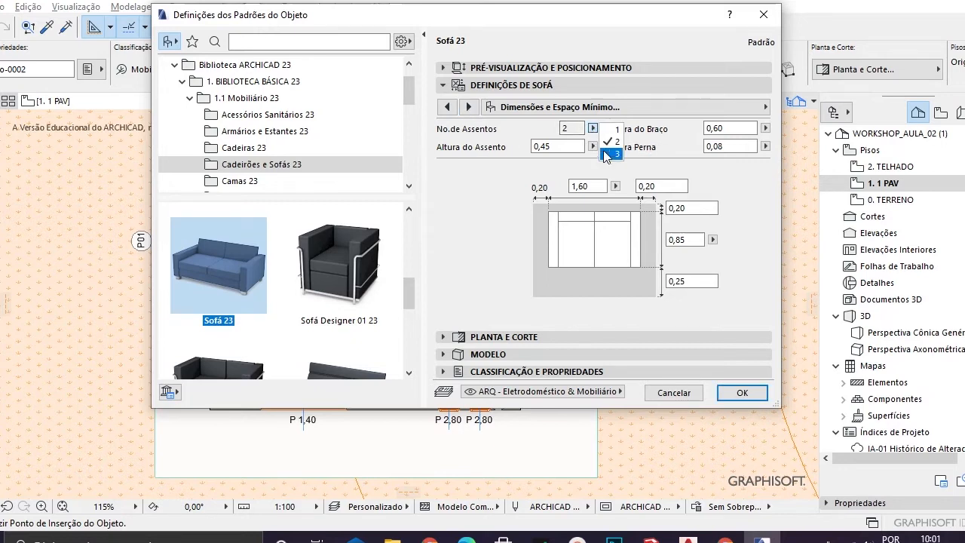
left_click(618, 154)
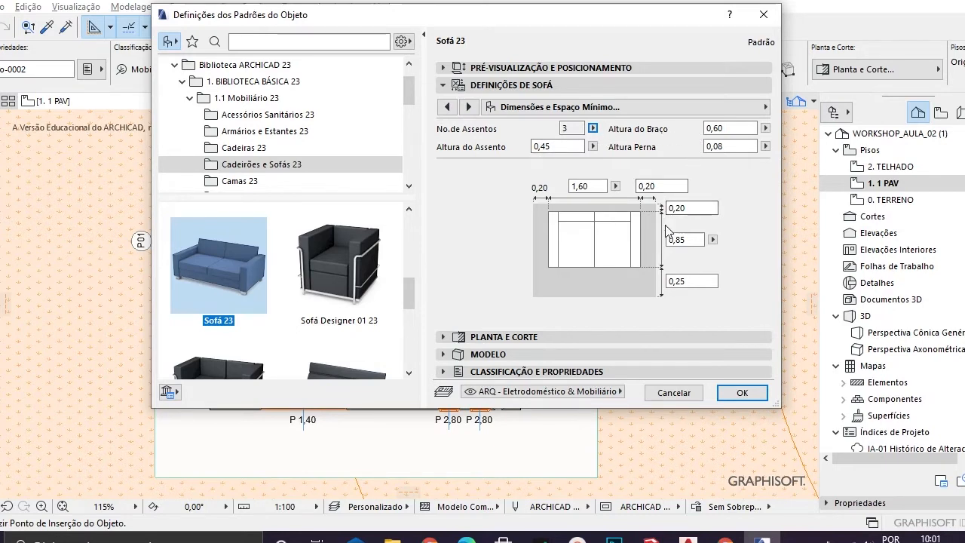
Step: Try to enter a new overall width for the three-seat sofa
left_click(616, 186)
left_click(617, 188)
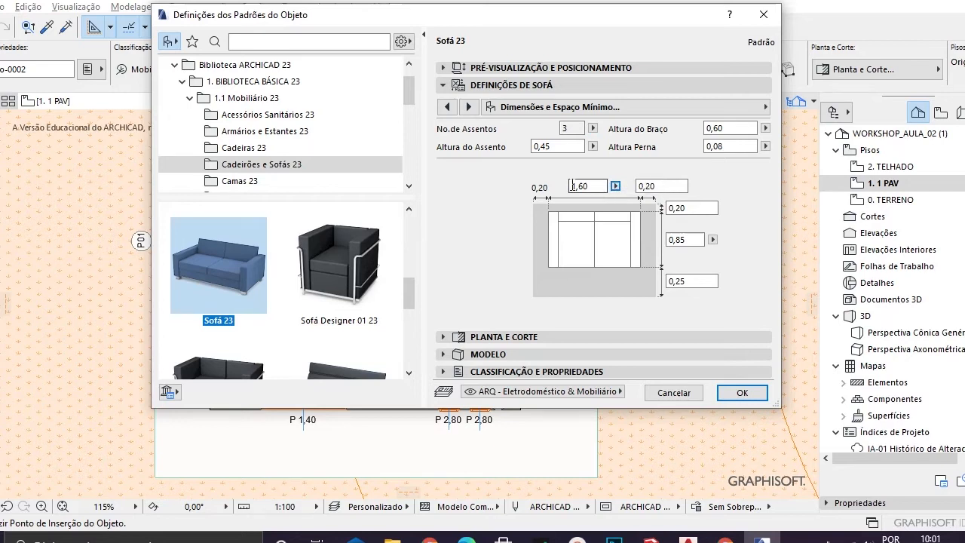
left_click_drag(590, 186, 579, 186)
type("2,00")
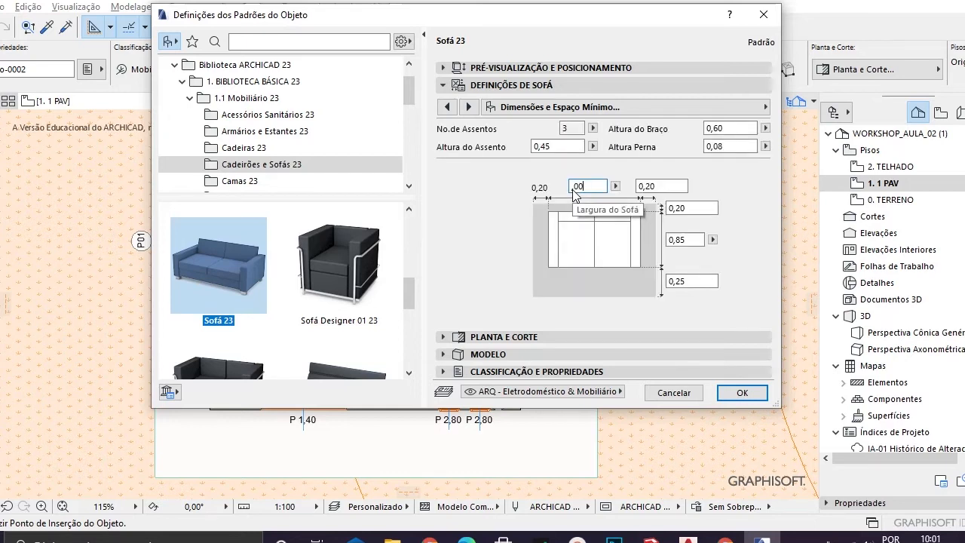
key("BackSpace")
type("3,00")
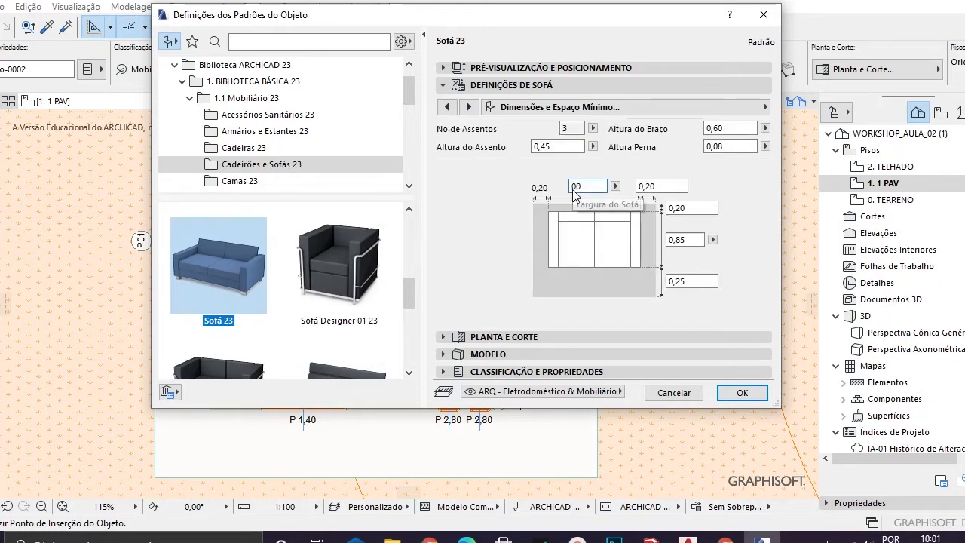
key("Return")
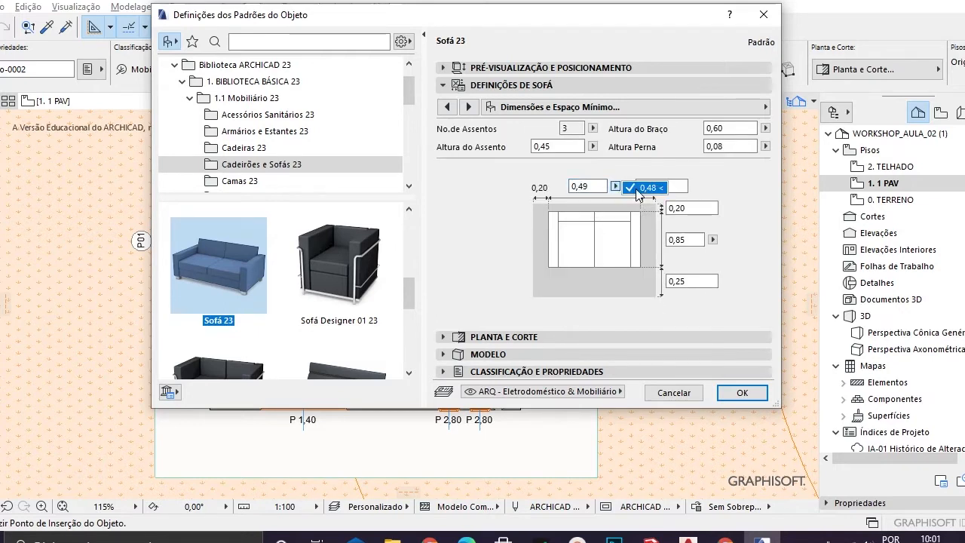
Step: Set the sofa's width (Largura do Sofá) to 2,00
left_click(591, 187)
double_click(591, 187)
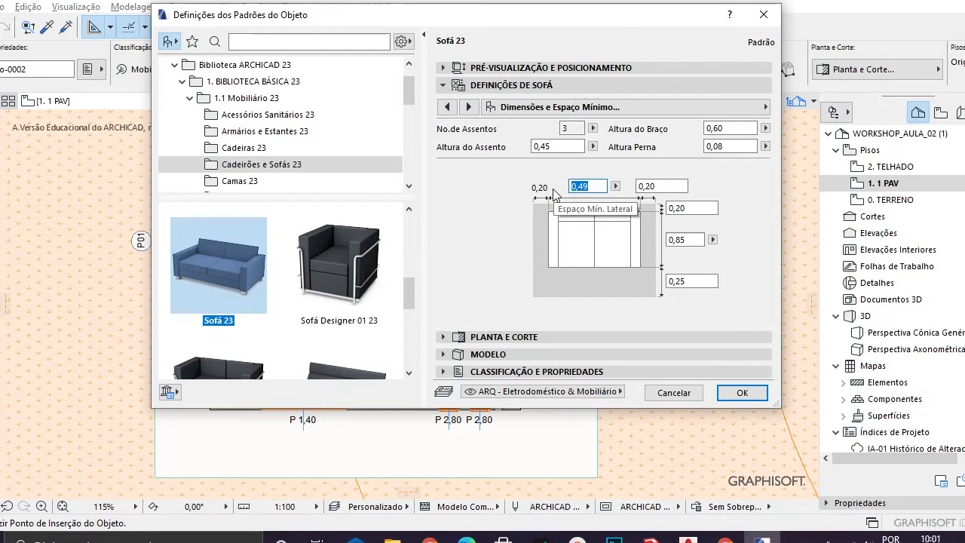
type("2,00")
key("Return")
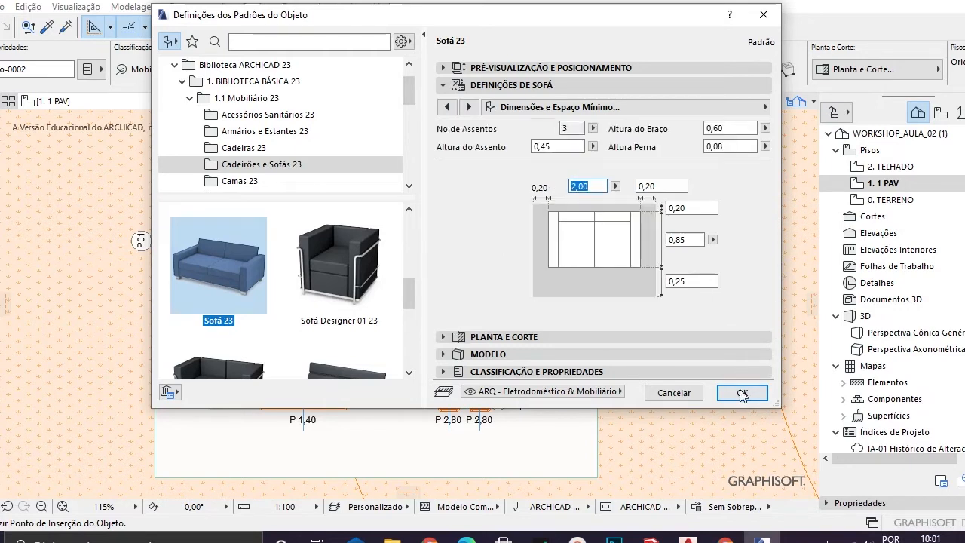
Step: Look through the sofa's 2D representation, 3D representation and surfaces, and description settings, and return to its dimensions
left_click(468, 107)
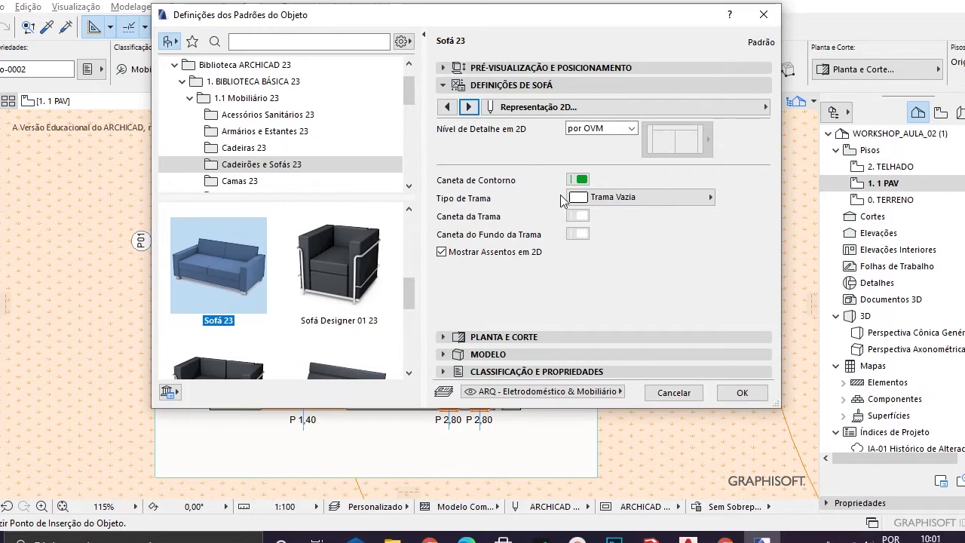
left_click(470, 107)
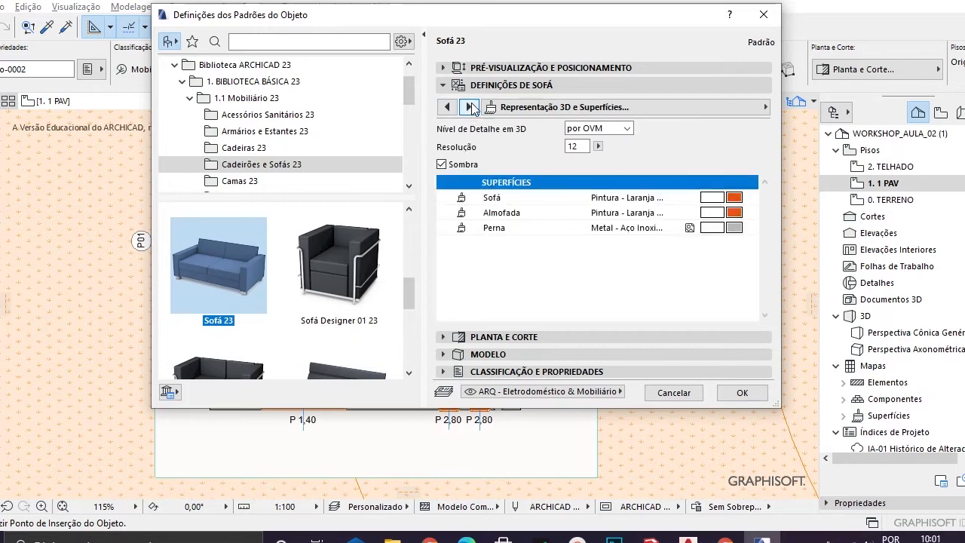
left_click(473, 108)
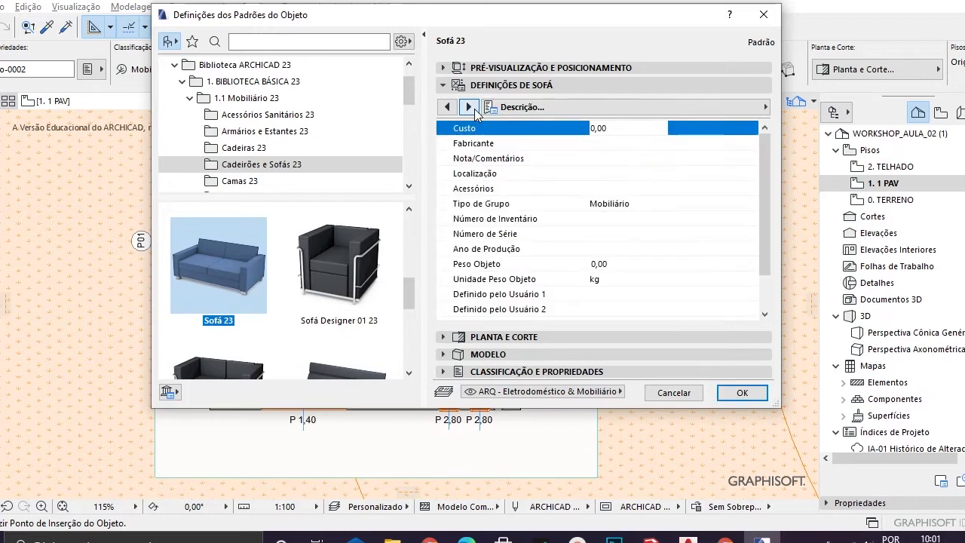
left_click(447, 107)
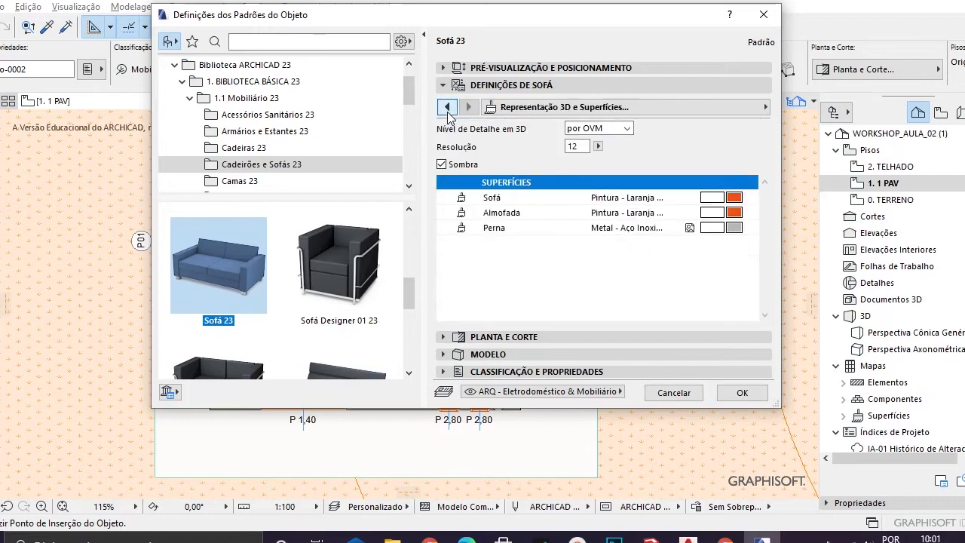
left_click(447, 107)
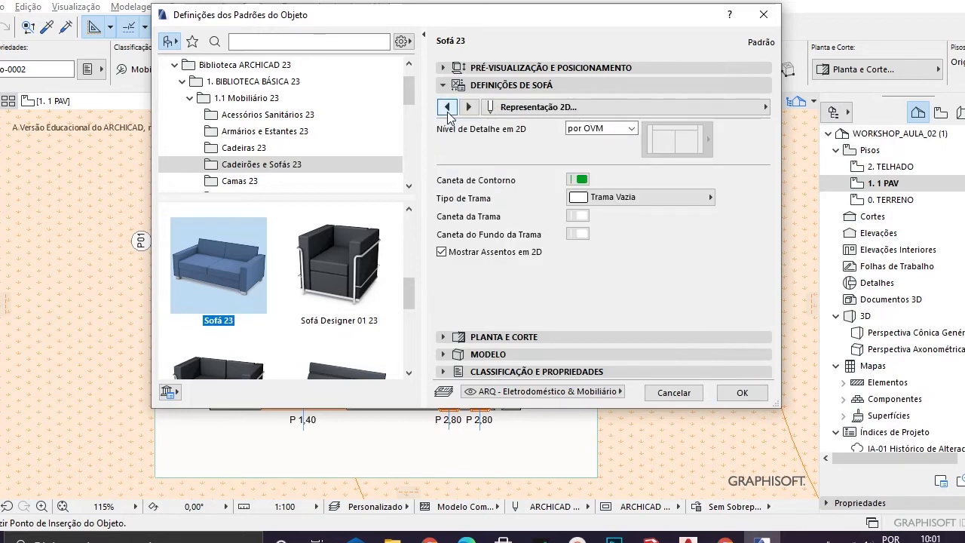
left_click(447, 107)
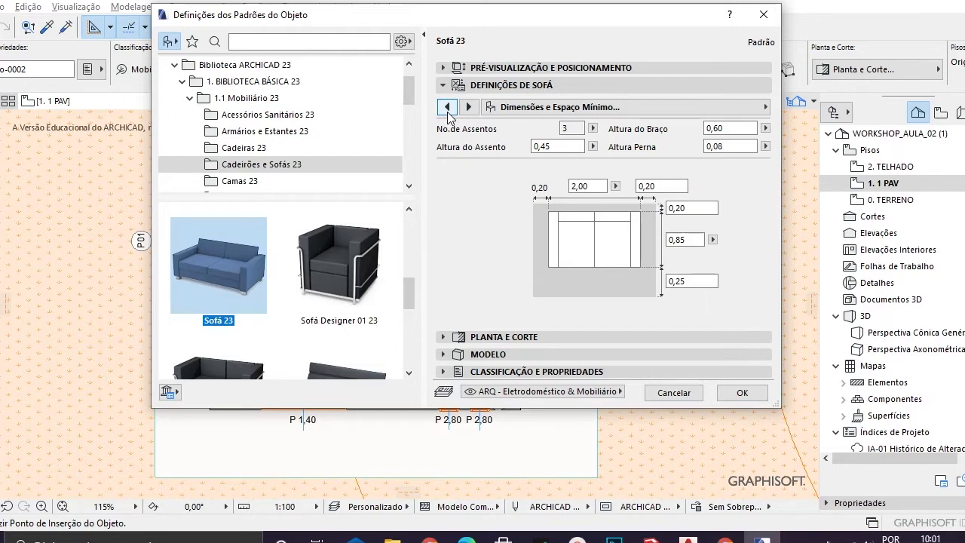
Step: Examine the sofa's floor plan and section attributes, including symbol and cut surface settings, and its model surface override
left_click(444, 337)
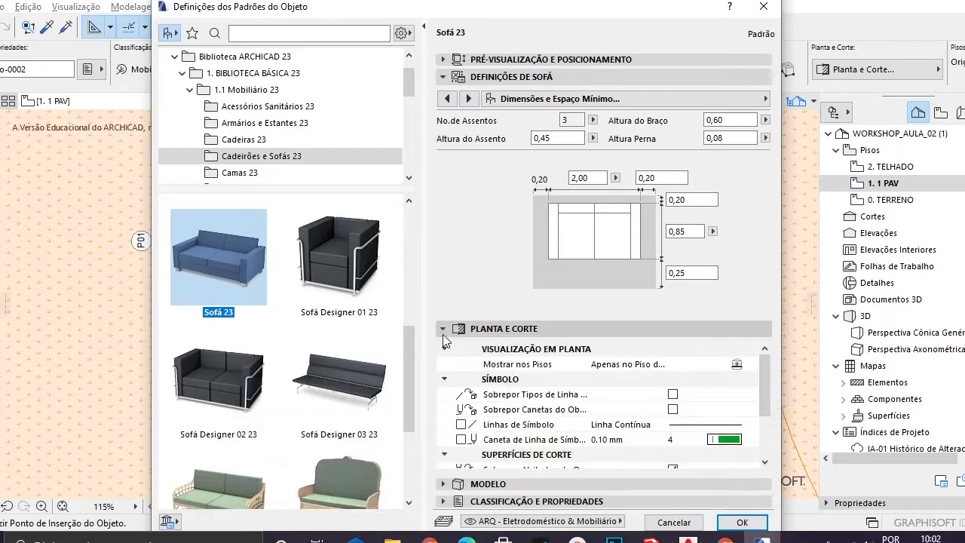
scroll(528, 366, "down", 2)
scroll(530, 366, "up", 2)
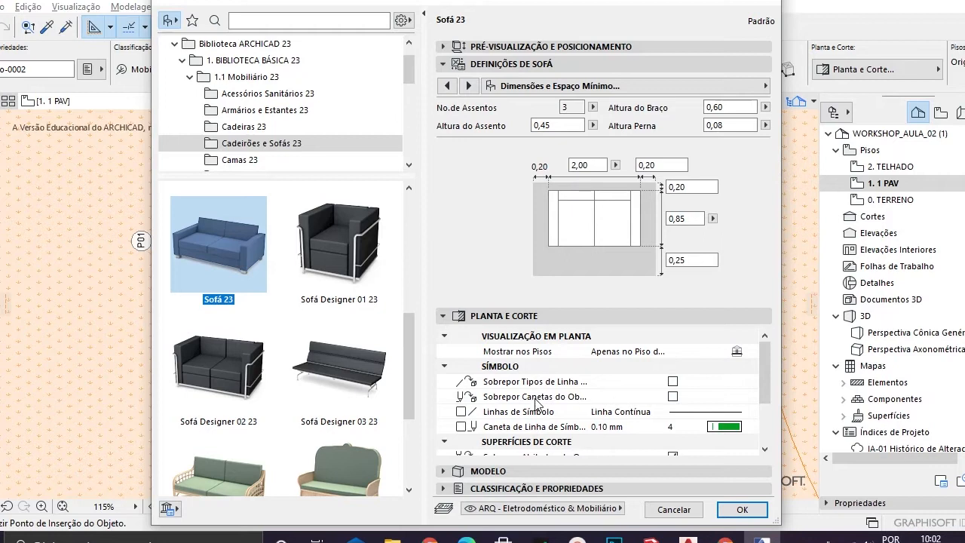
scroll(550, 392, "down", 2)
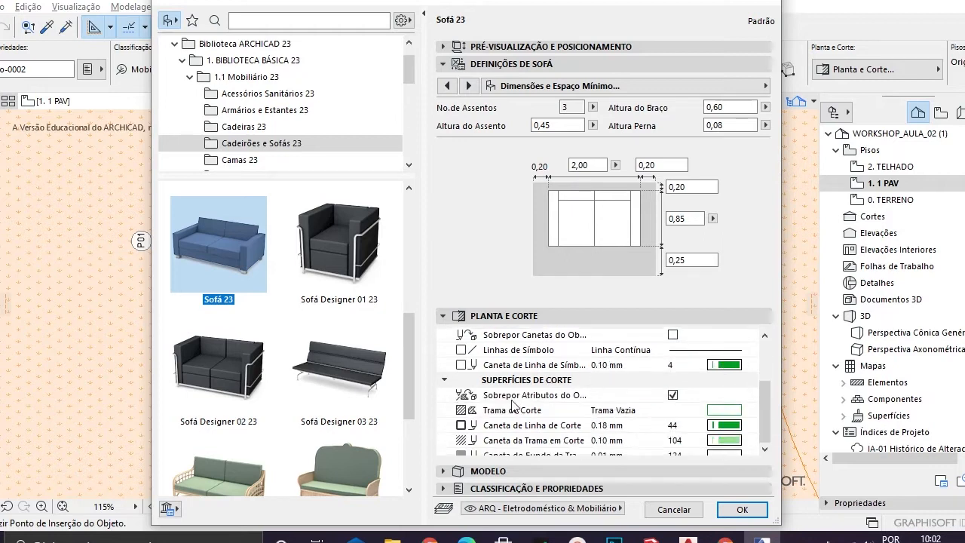
scroll(512, 404, "down", 1)
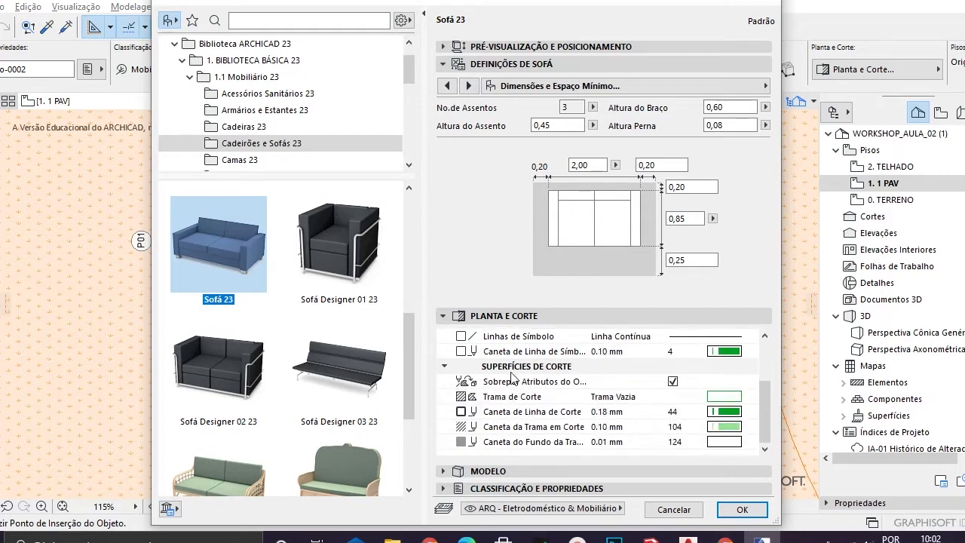
left_click(443, 471)
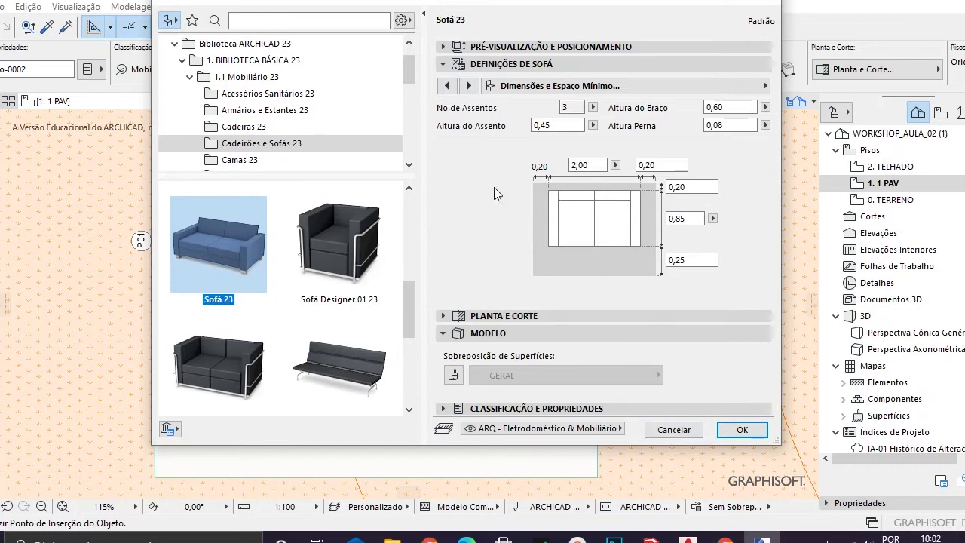
Step: Accept the sofa settings and place Sofá 23 in the middle of the large room, by the J01 window marker
left_click(742, 430)
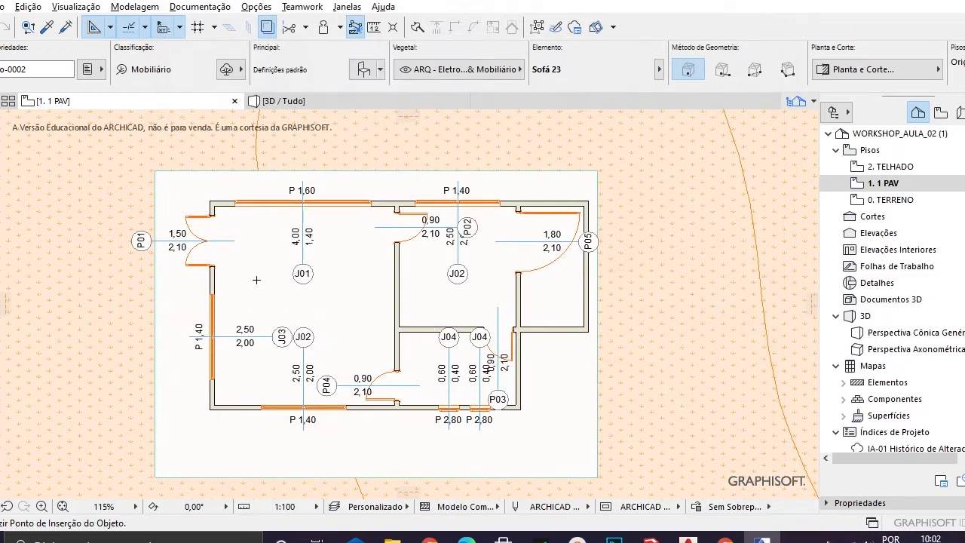
scroll(256, 281, "up", 5)
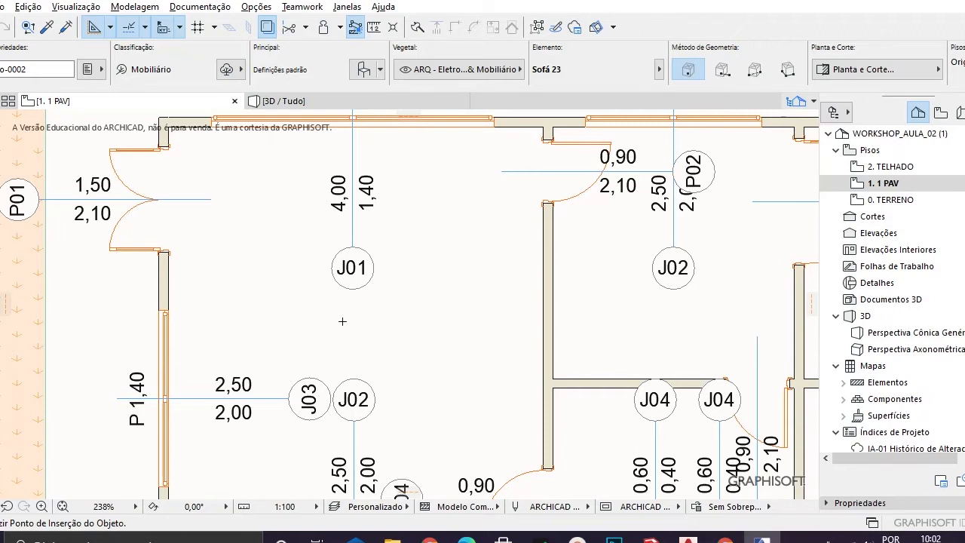
left_click(342, 321)
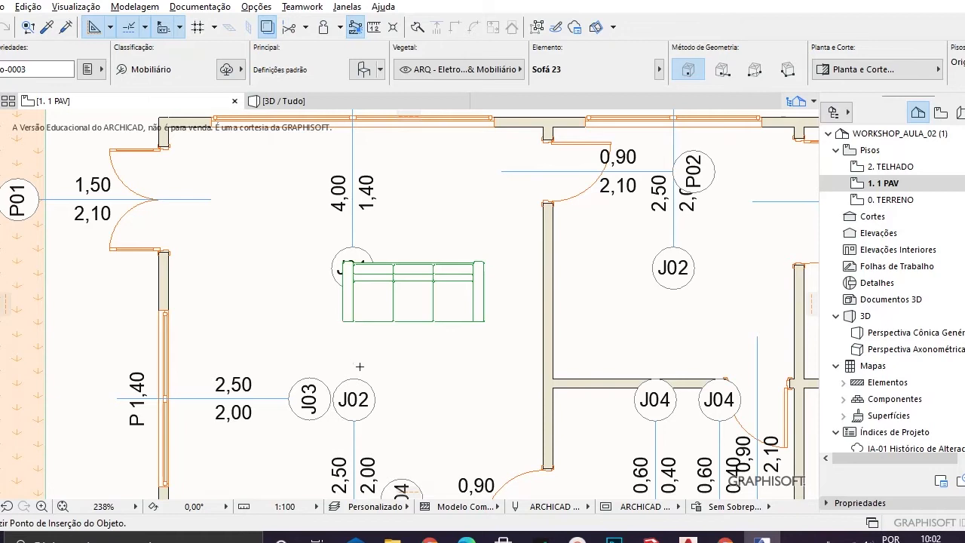
Step: Leave object placement and select the Sofá 23 just placed in the large room
left_click(1, 94)
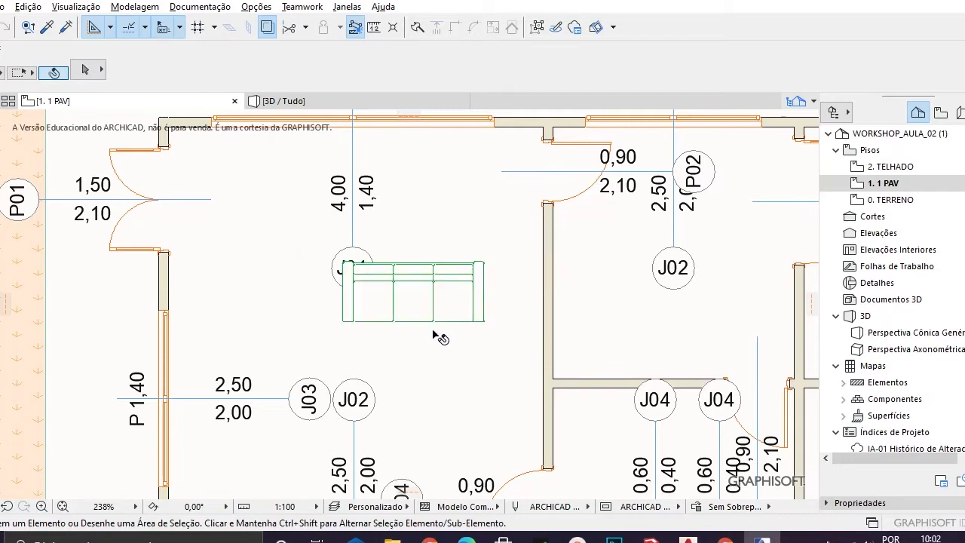
left_click(460, 311)
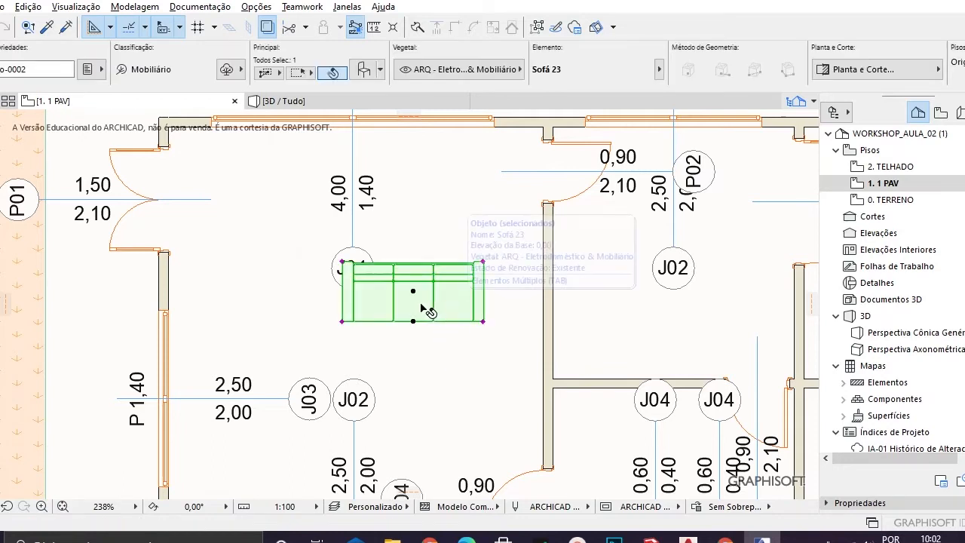
scroll(407, 279, "up", 3)
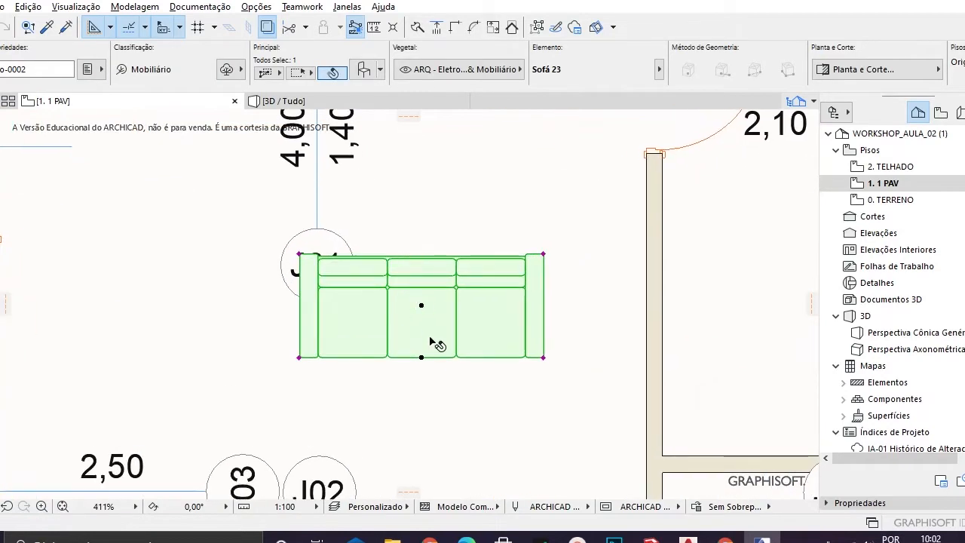
scroll(425, 315, "down", 5)
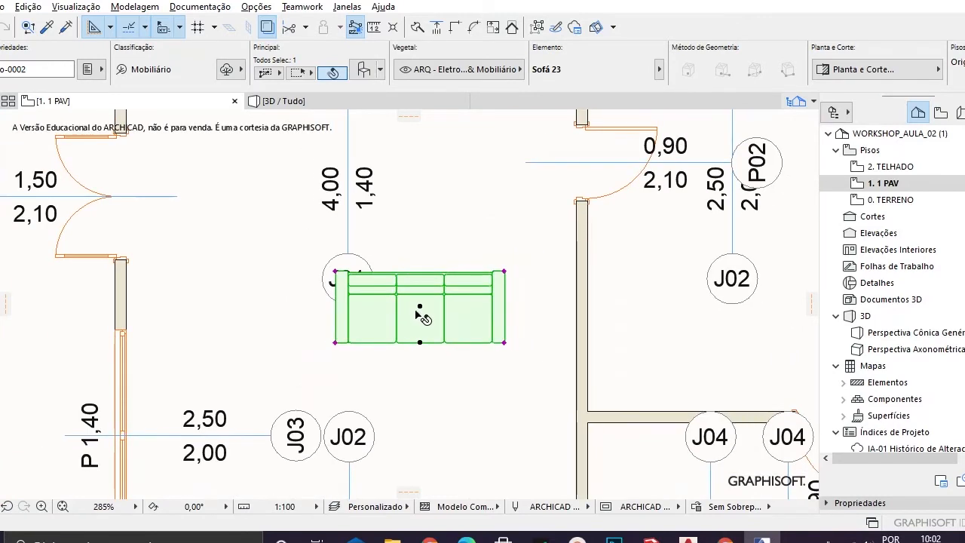
scroll(424, 314, "up", 3)
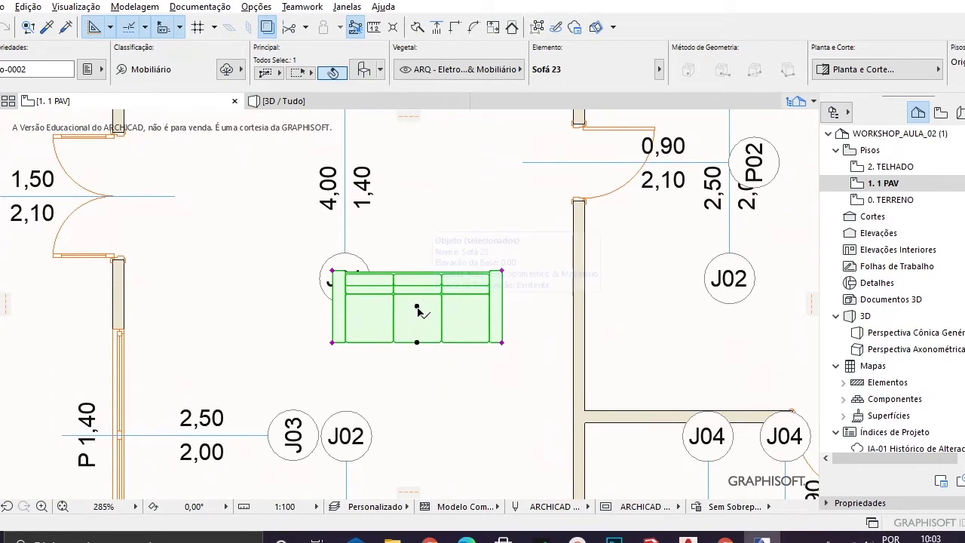
scroll(418, 310, "down", 1)
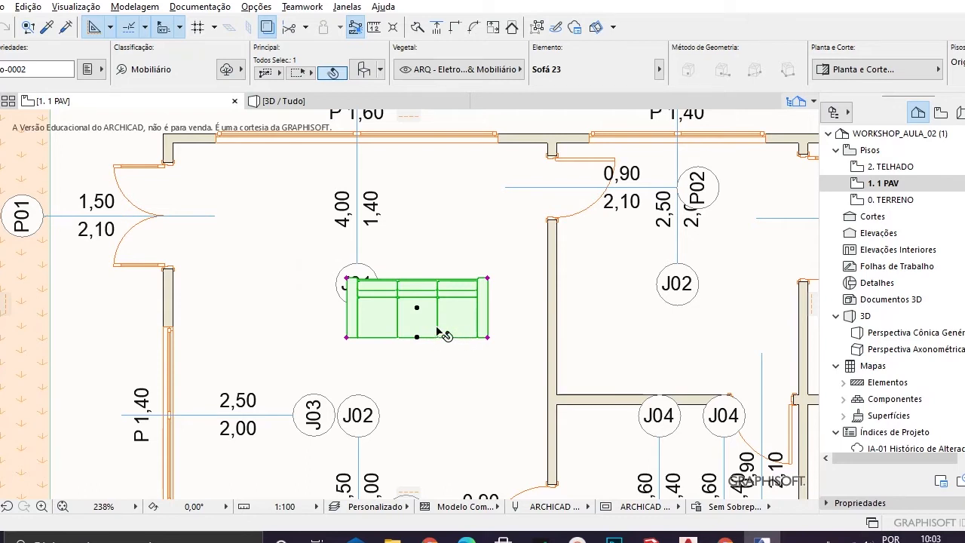
mouse_move(438, 330)
scroll(420, 309, "down", 1)
mouse_move(420, 309)
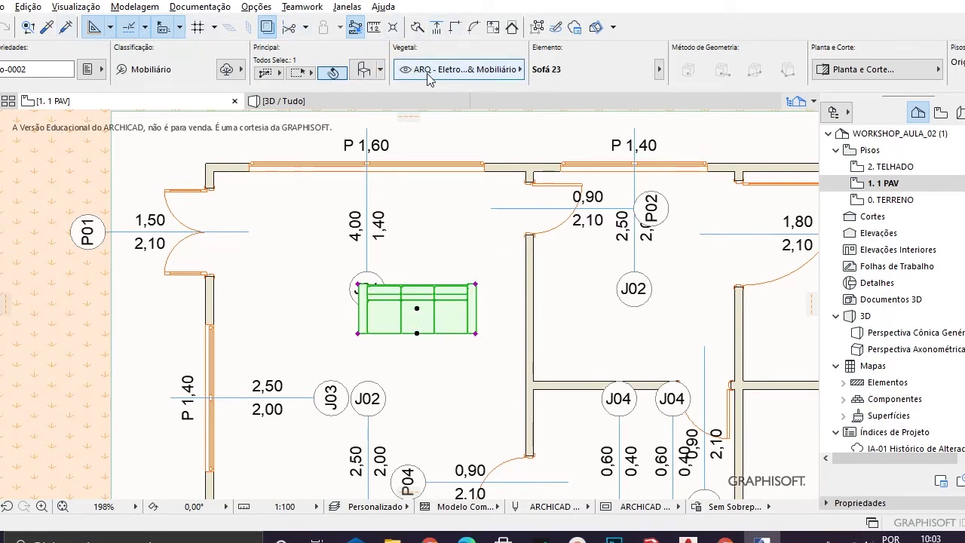
Step: Look over the move commands for the selected sofa and shift it by its centre straight towards the J01 window wall
left_click(28, 7)
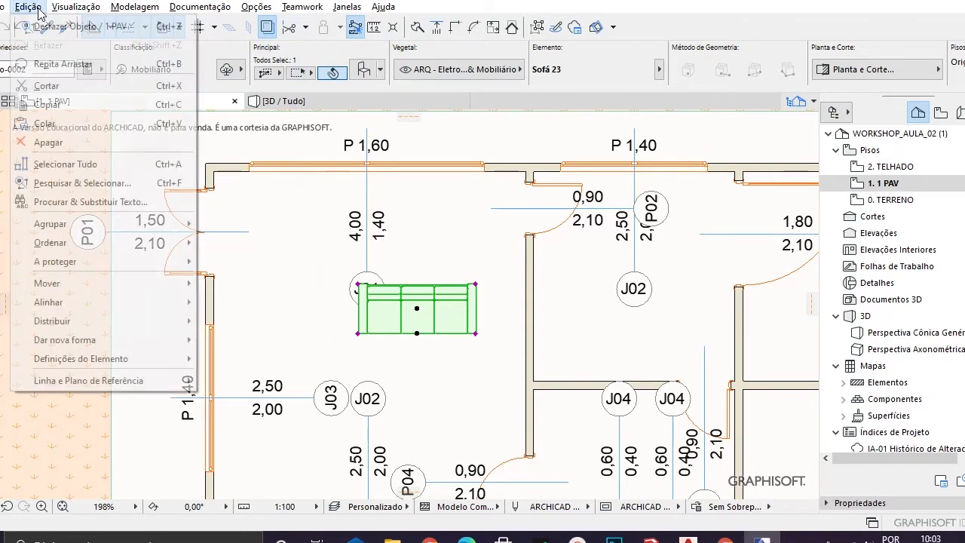
mouse_move(153, 281)
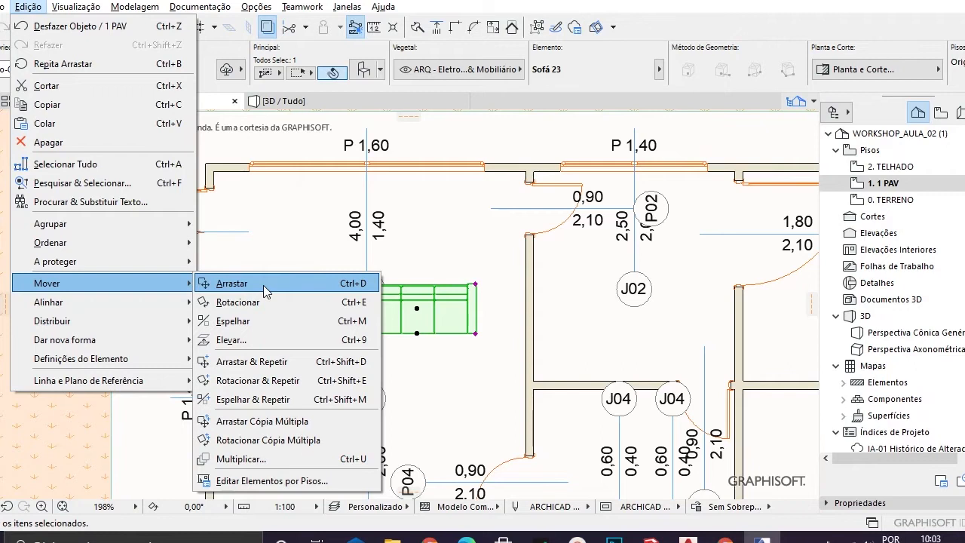
key("Escape")
key("Escape")
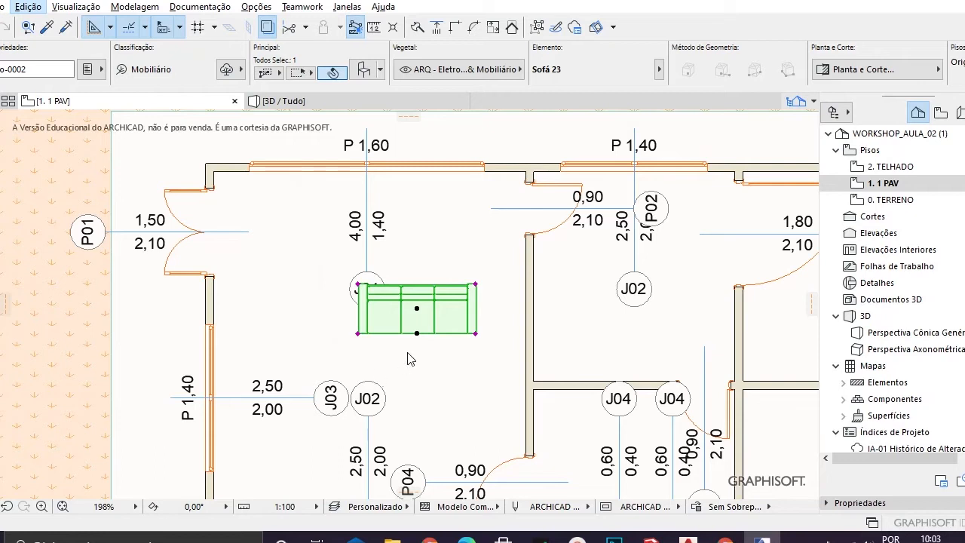
left_click(417, 309)
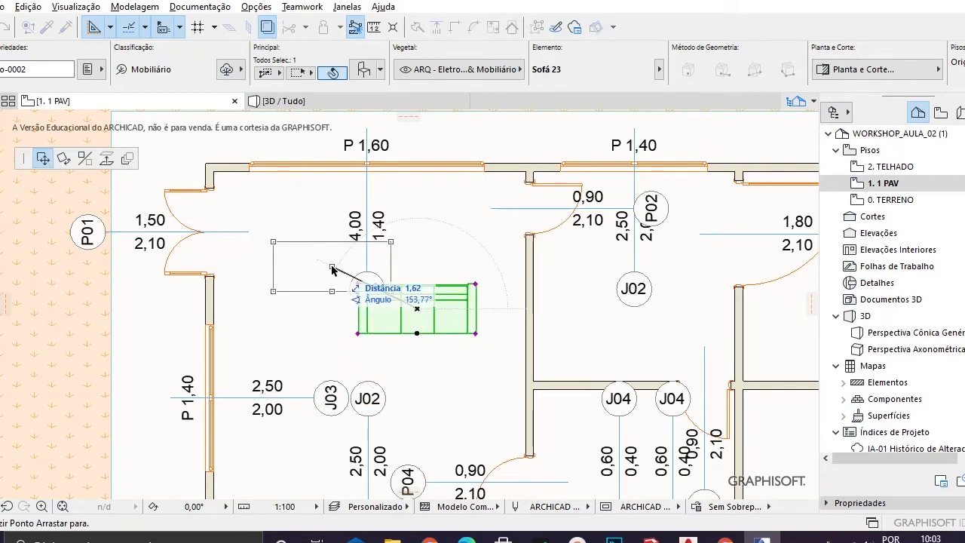
left_click(417, 280)
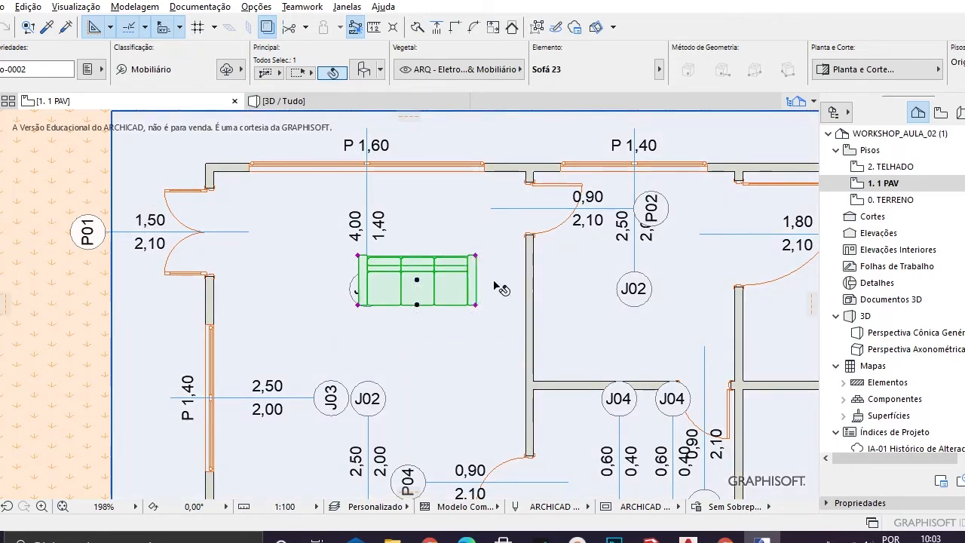
Step: Rotate the sofa 90° clockwise about its centre so its back faces the partition wall with door P02's room
scroll(247, 204, "down", 2)
scroll(365, 260, "up", 2)
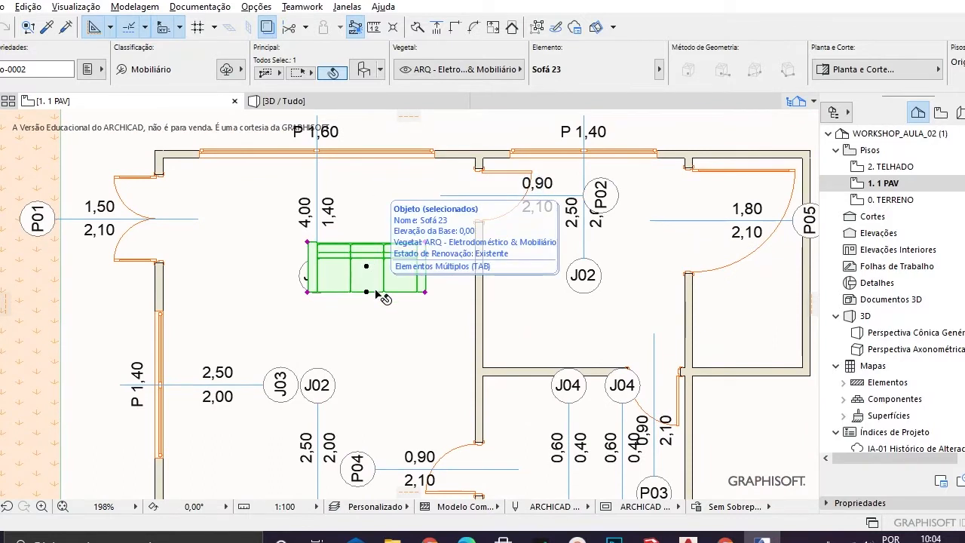
key("ctrl+e")
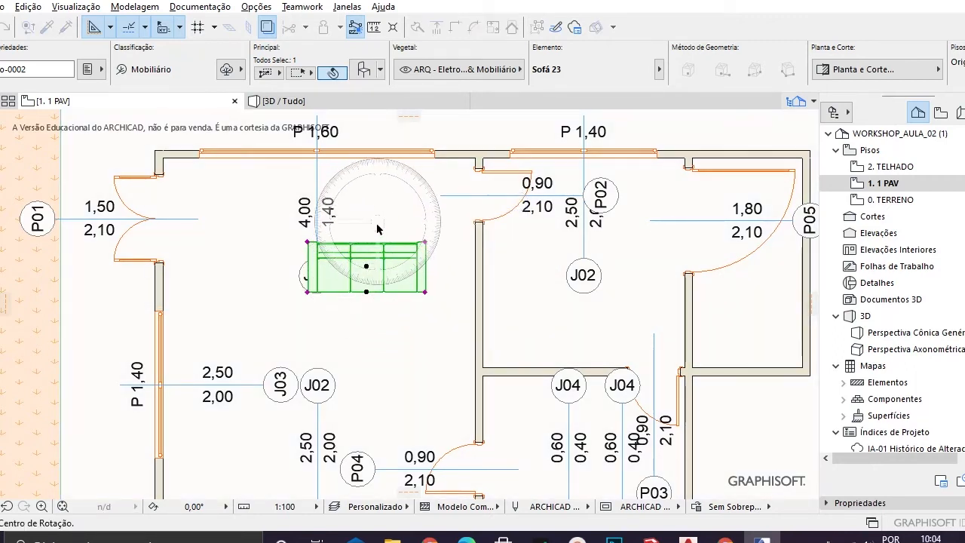
left_click(366, 267)
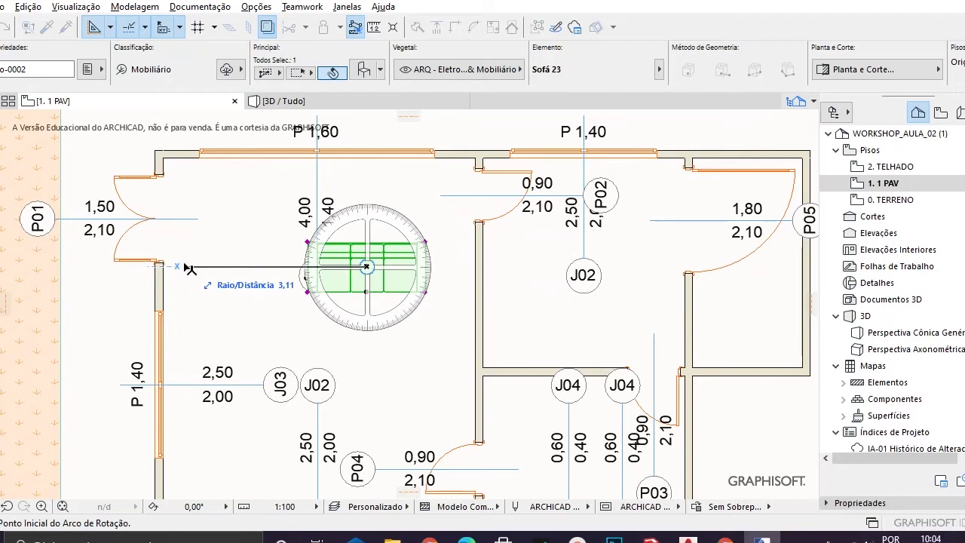
left_click(369, 180)
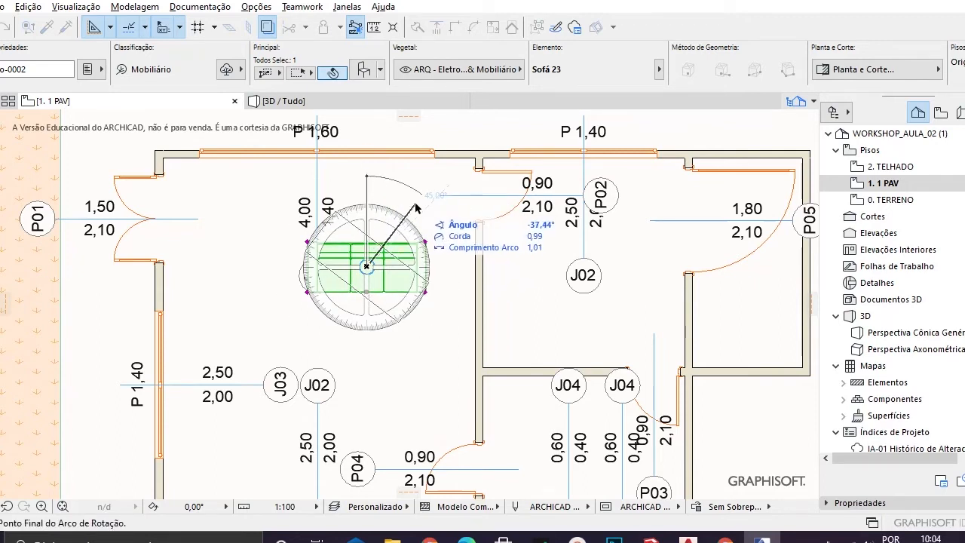
left_click(455, 272)
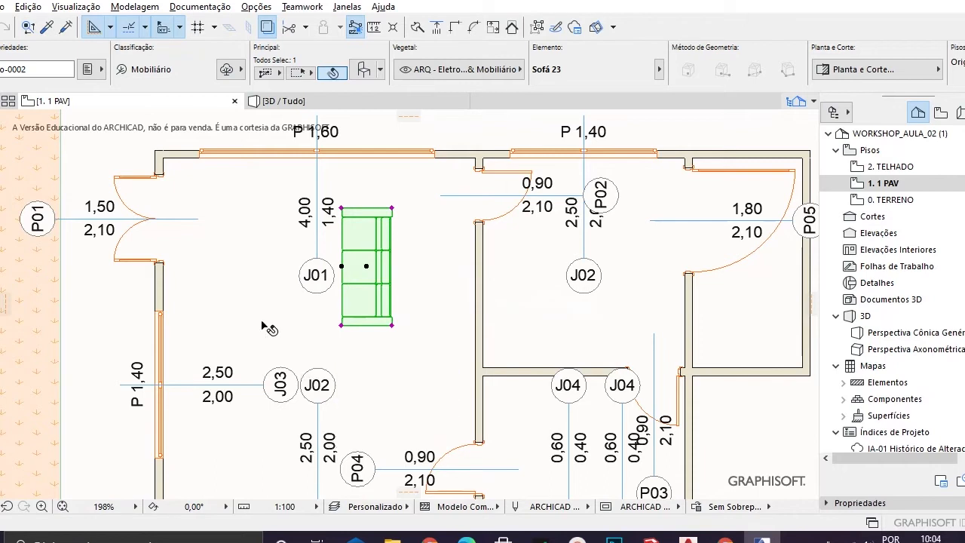
Step: Move the rotated sofa by its back corner to the partition wall between the large room and the J02 room, and deselect it
scroll(267, 327, "down", 1)
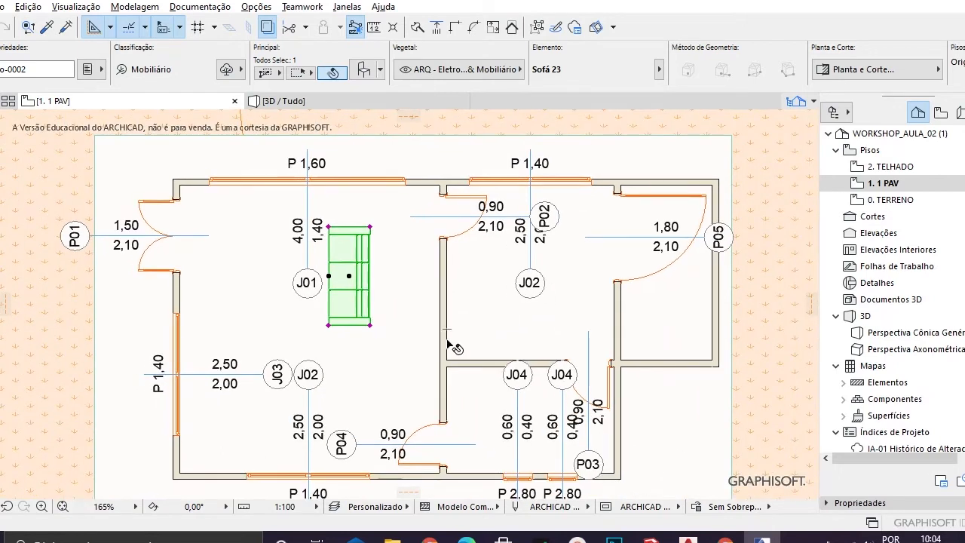
key("ctrl+d")
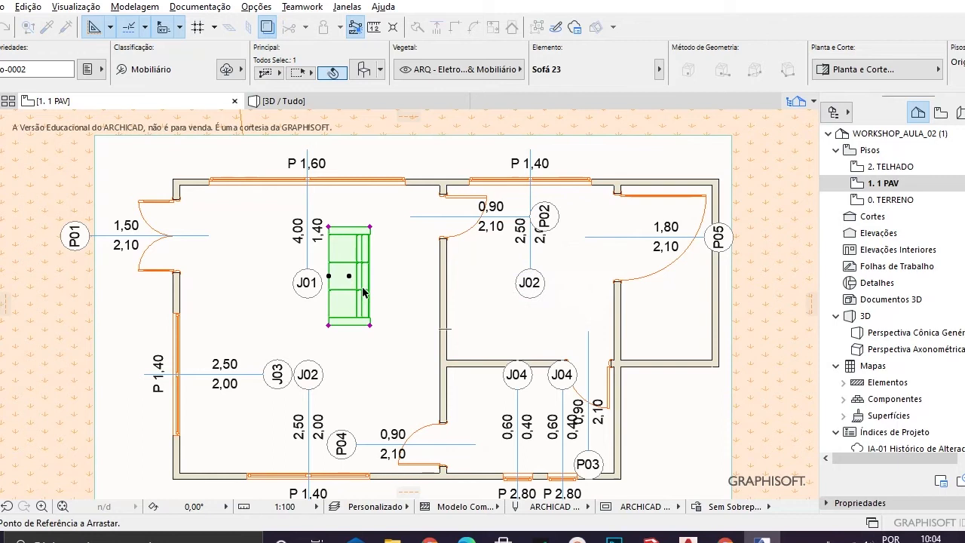
scroll(373, 326, "up", 3)
left_click(365, 313)
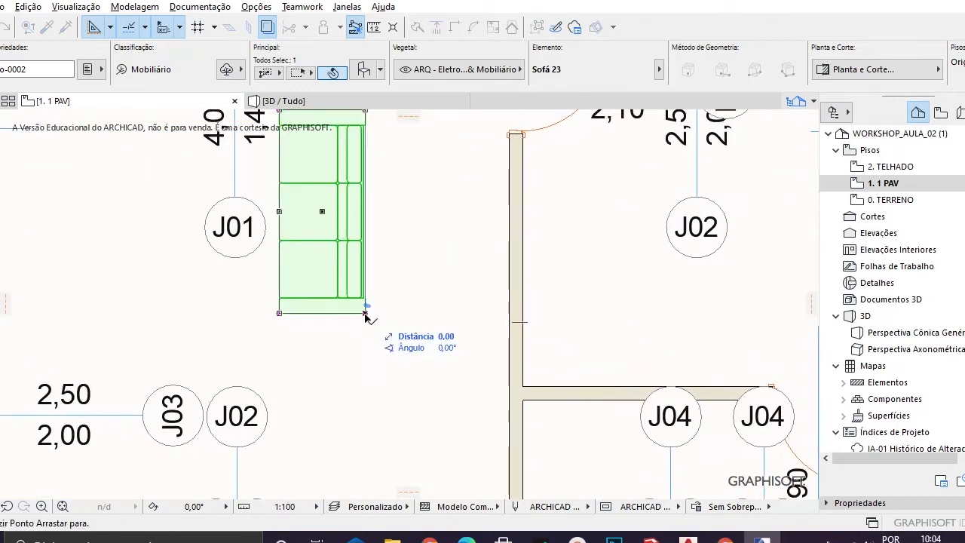
left_click(506, 377)
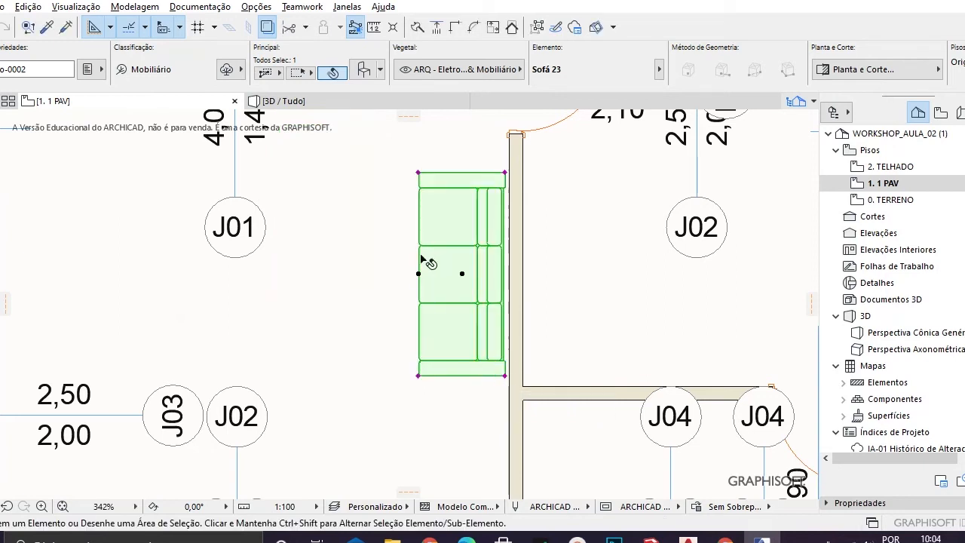
key("Escape")
scroll(395, 258, "down", 5)
scroll(414, 262, "up", 4)
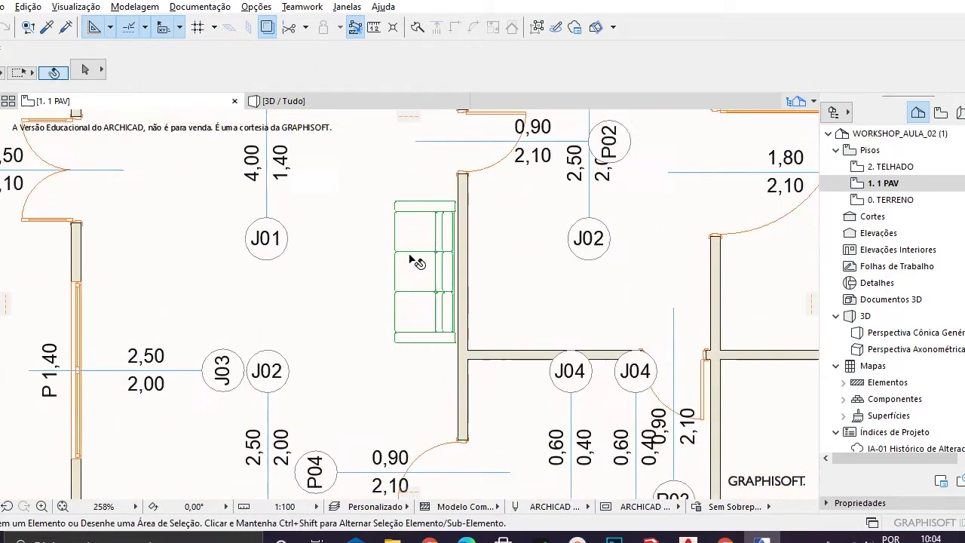
scroll(415, 261, "down", 2)
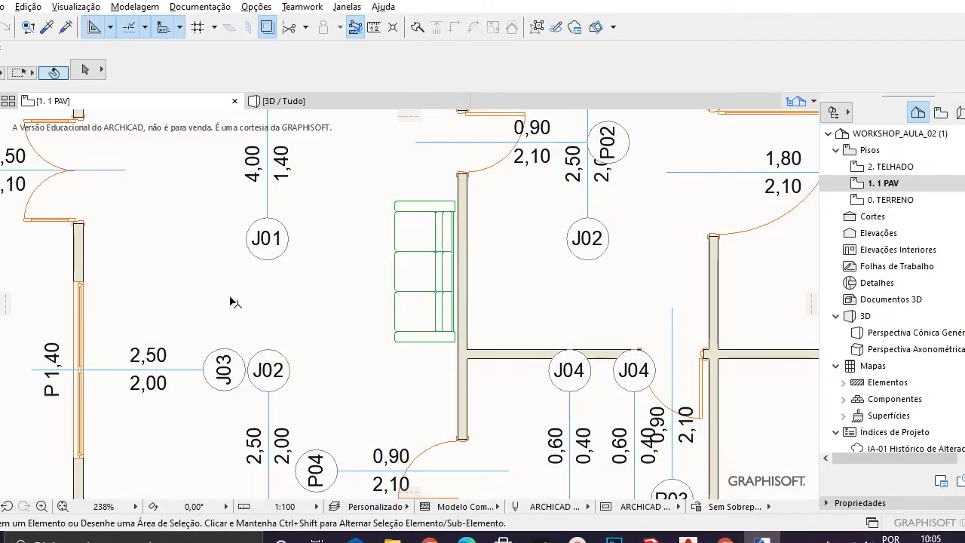
Step: Examine the house in the 3D view from above and from outside, checking the large room for the sofa
left_click(307, 101)
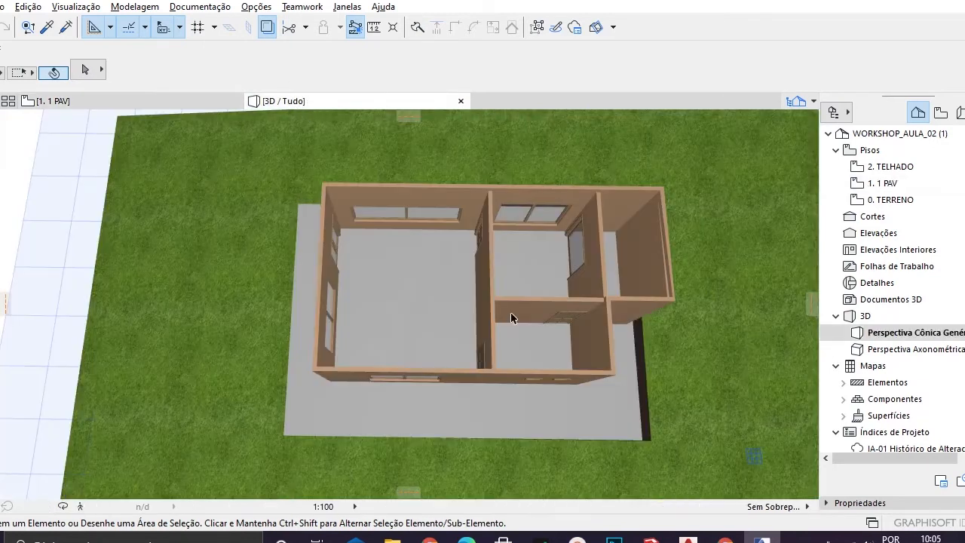
scroll(451, 273, "up", 3)
scroll(450, 273, "down", 3)
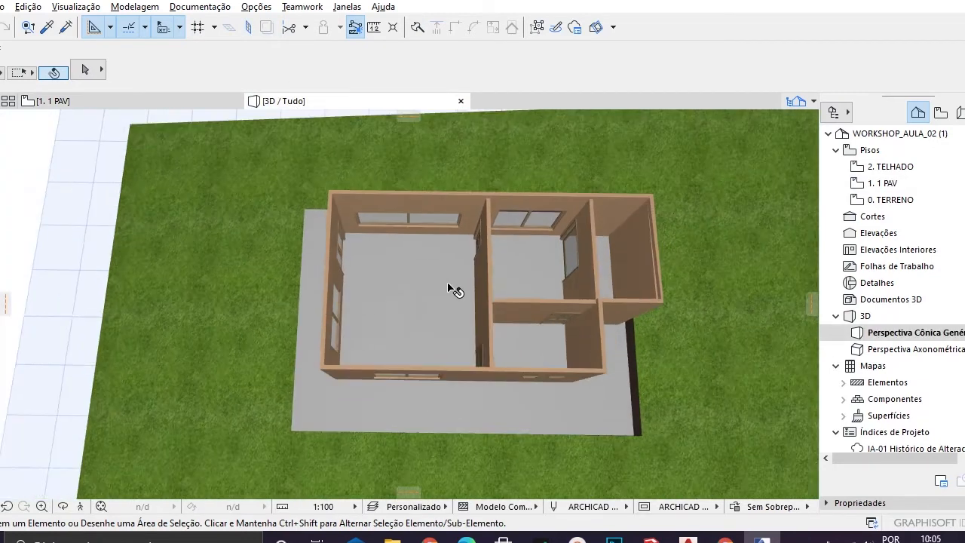
left_click_drag(470, 307, 434, 365)
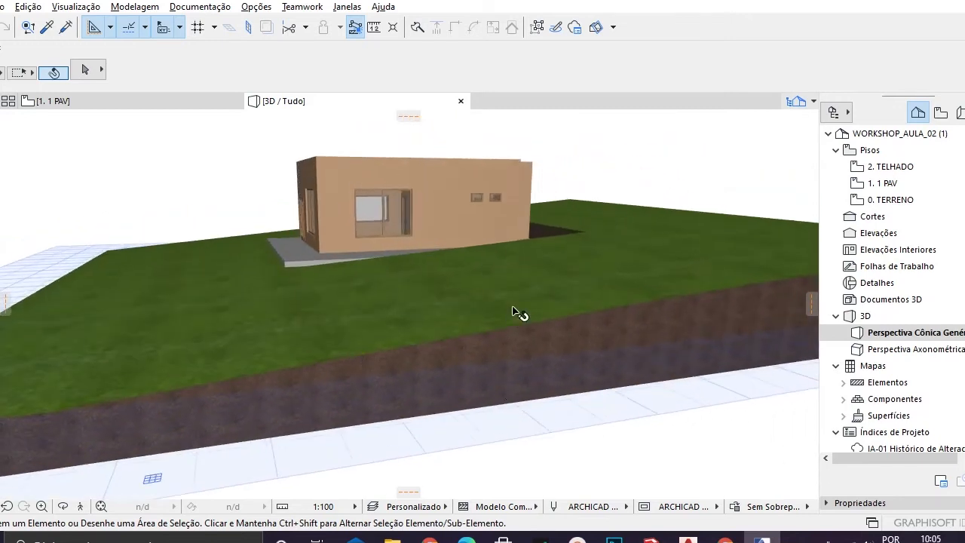
scroll(364, 257, "up", 2)
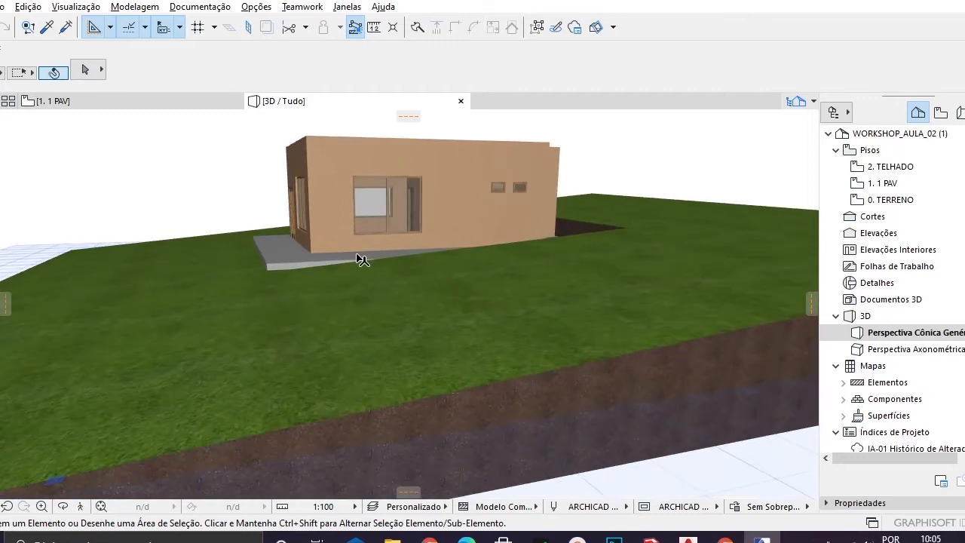
scroll(362, 259, "down", 1)
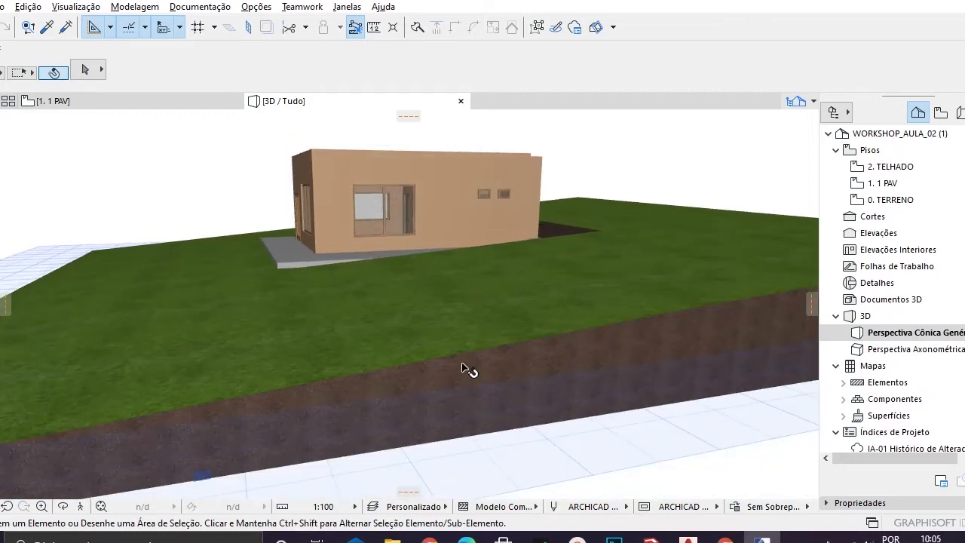
left_click_drag(330, 243, 397, 310)
Step: Select the foundation slab under the house and examine its linked story, base and top elevations, and surrounding terrain
left_click(336, 299)
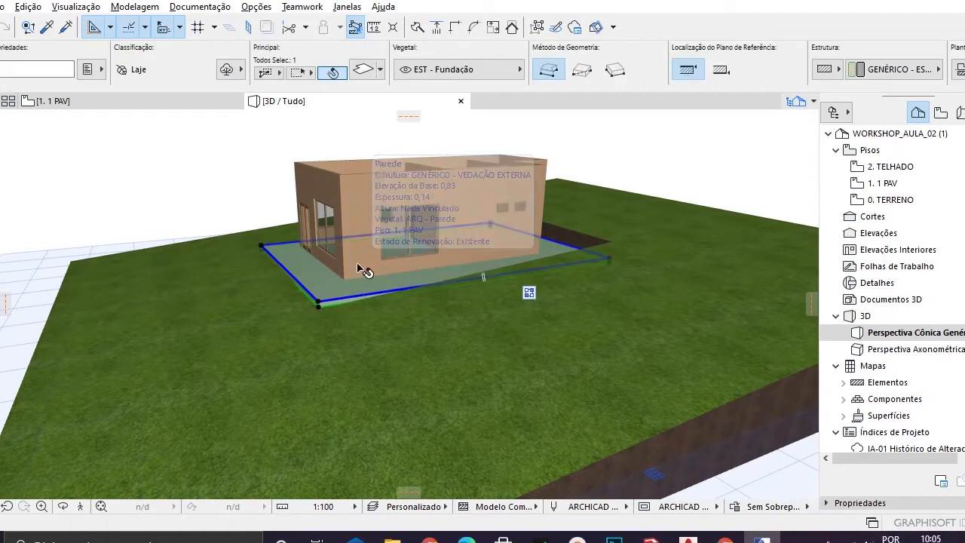
scroll(611, 71, "down", 3)
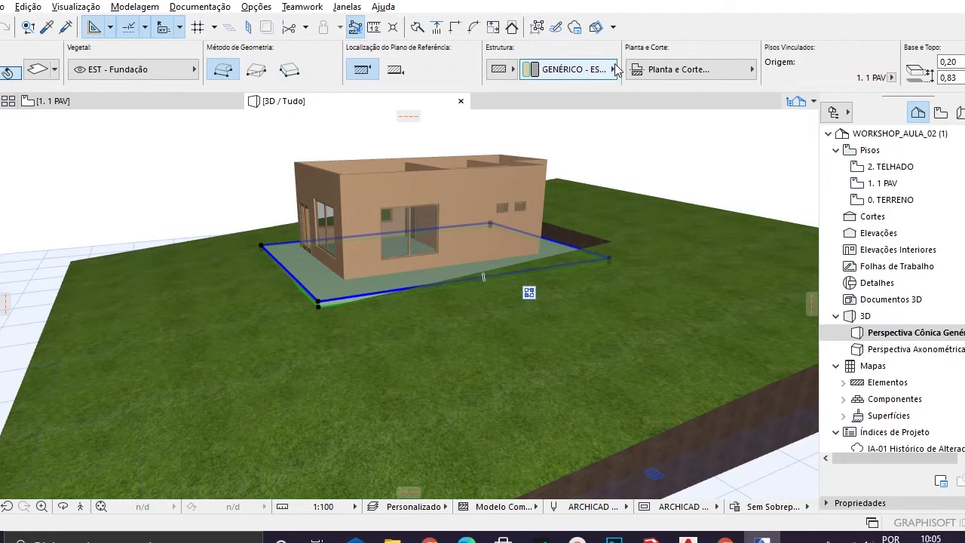
scroll(614, 68, "down", 3)
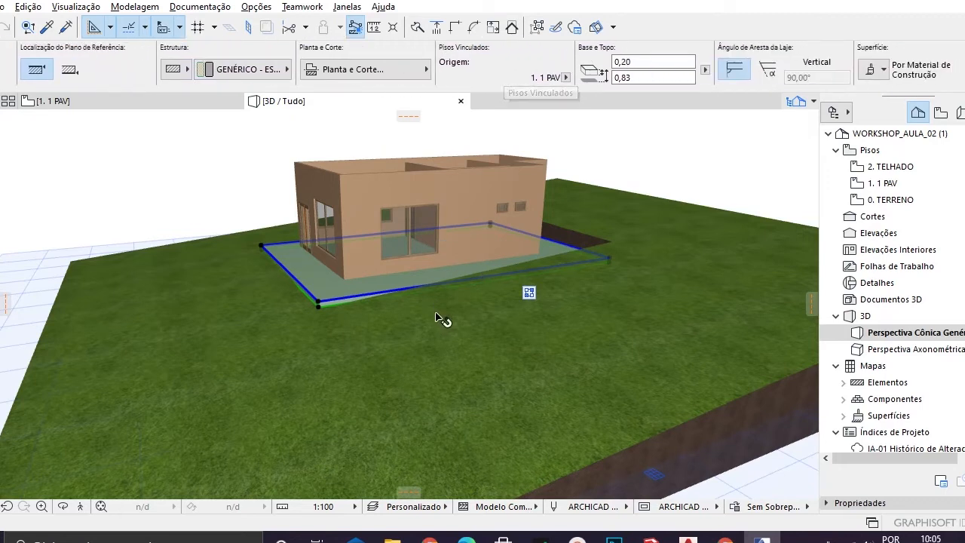
middle_click_drag(437, 342, 482, 175)
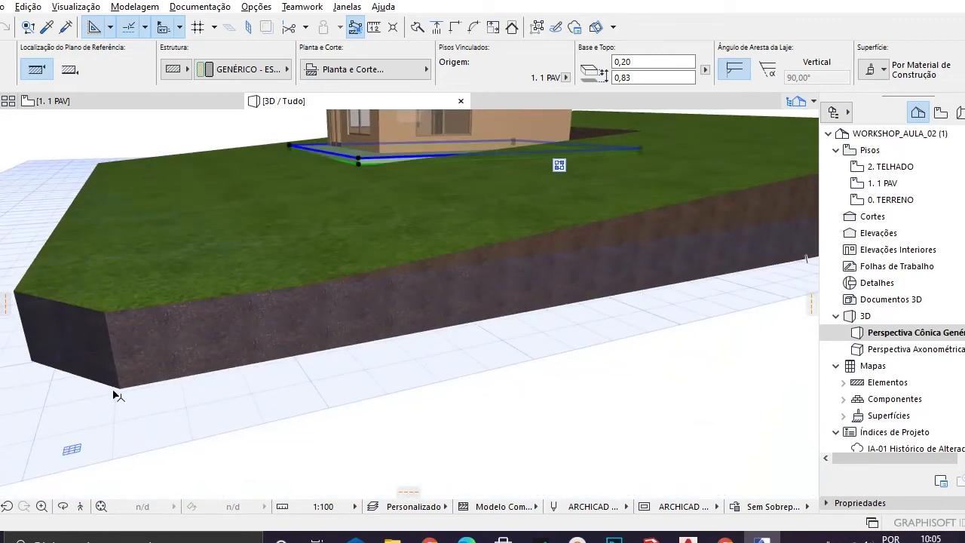
middle_click_drag(433, 138, 411, 250)
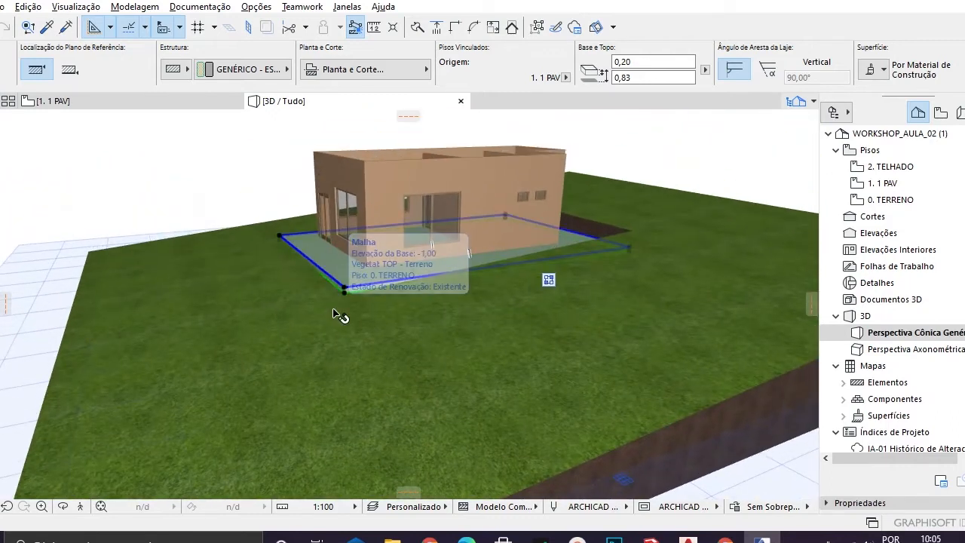
scroll(473, 78, "up", 3)
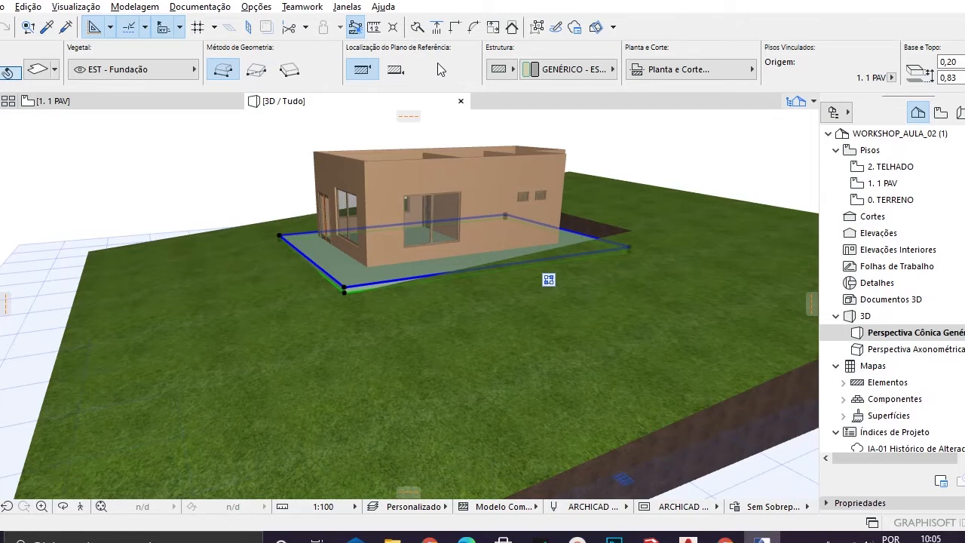
scroll(441, 70, "down", 6)
scroll(438, 63, "down", 1)
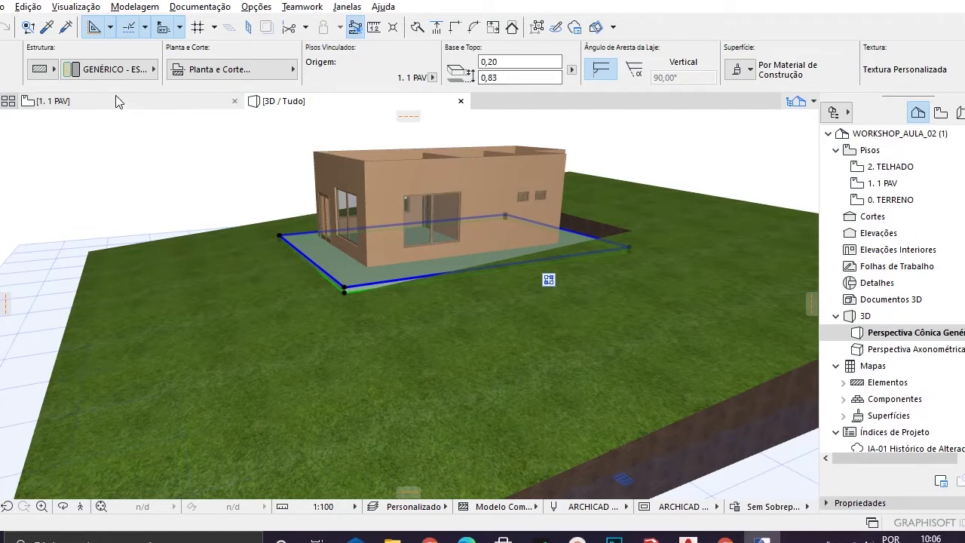
Step: Inspect the large room and the selected foundation slab in 3D from above and from outside
middle_click_drag(506, 228, 379, 355)
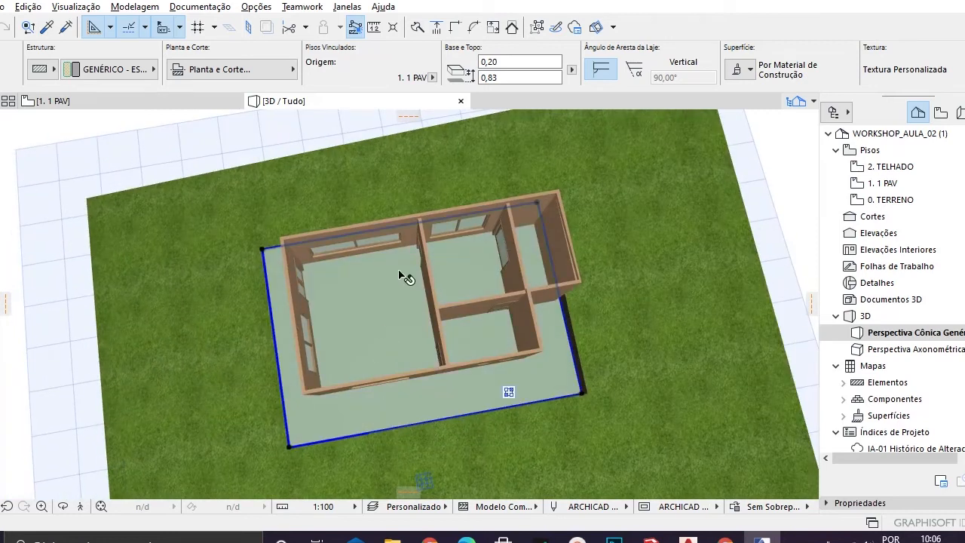
scroll(407, 294, "up", 3)
scroll(405, 308, "up", 3)
scroll(402, 320, "down", 5)
middle_click_drag(397, 348, 503, 246, "shift")
scroll(503, 247, "down", 3)
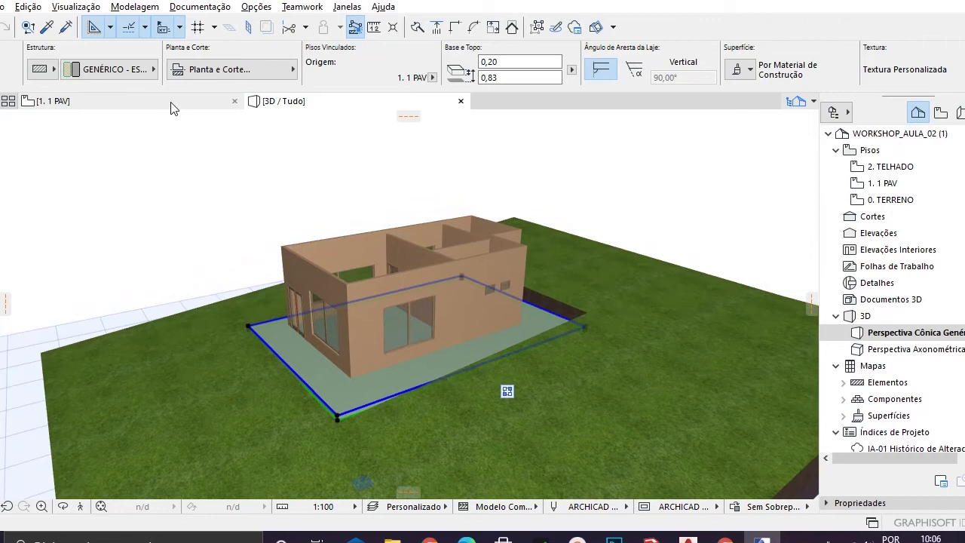
Step: In the 1. 1 PAV floor plan, select Sofá 23 and set its base elevation to 0,83
left_click(172, 108)
left_click(423, 278)
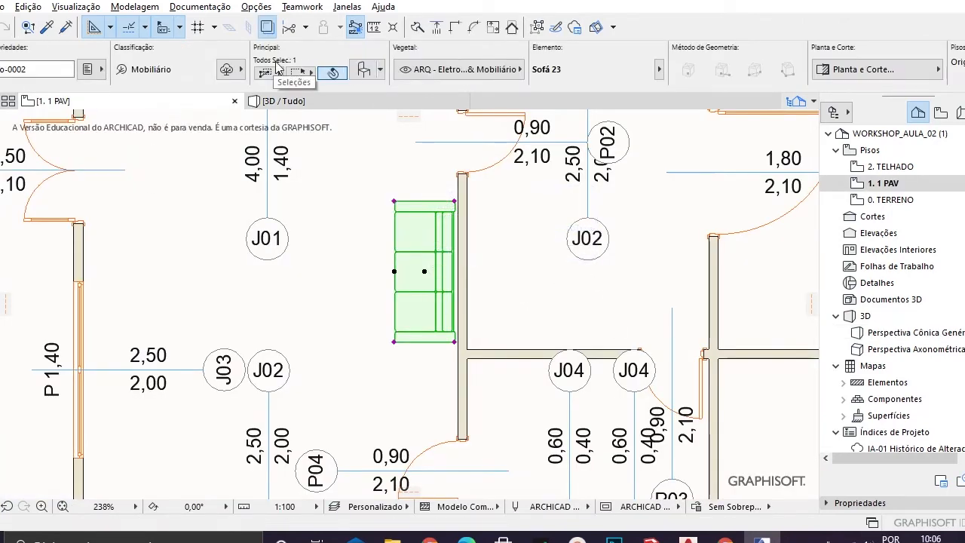
scroll(277, 66, "down", 2)
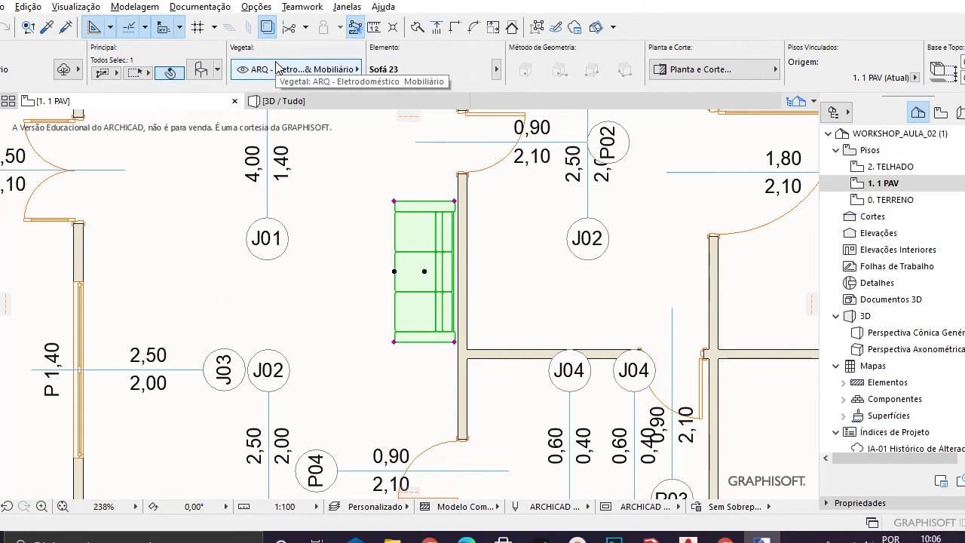
scroll(277, 66, "down", 5)
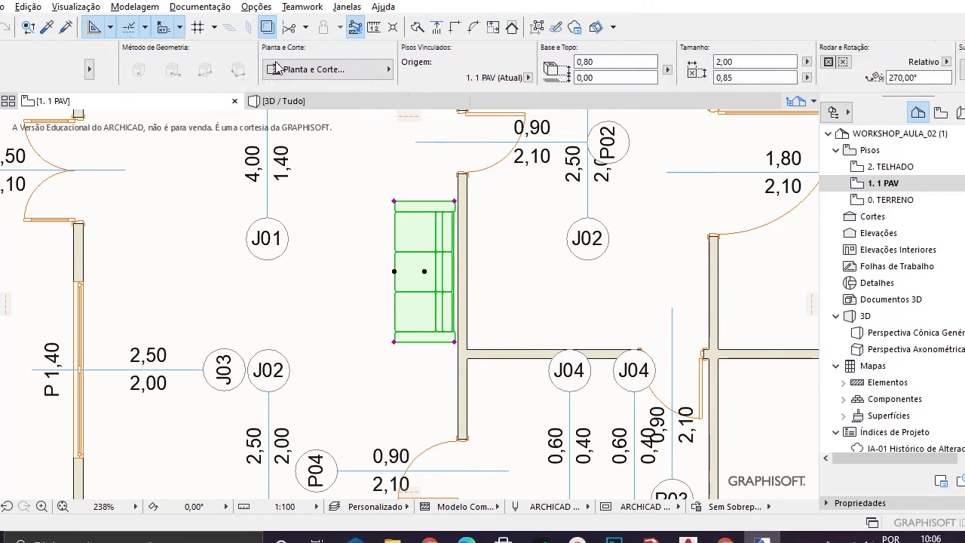
scroll(277, 67, "down", 2)
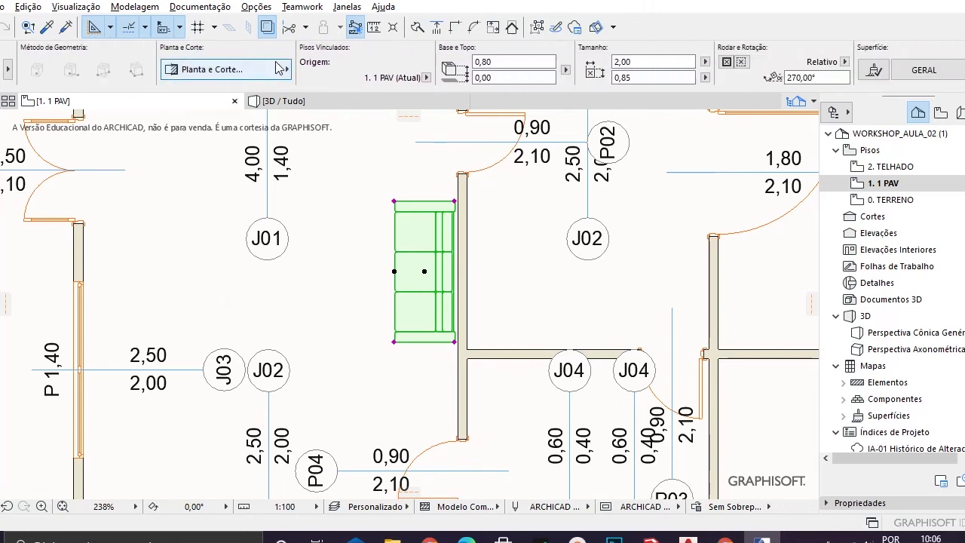
left_click(491, 78)
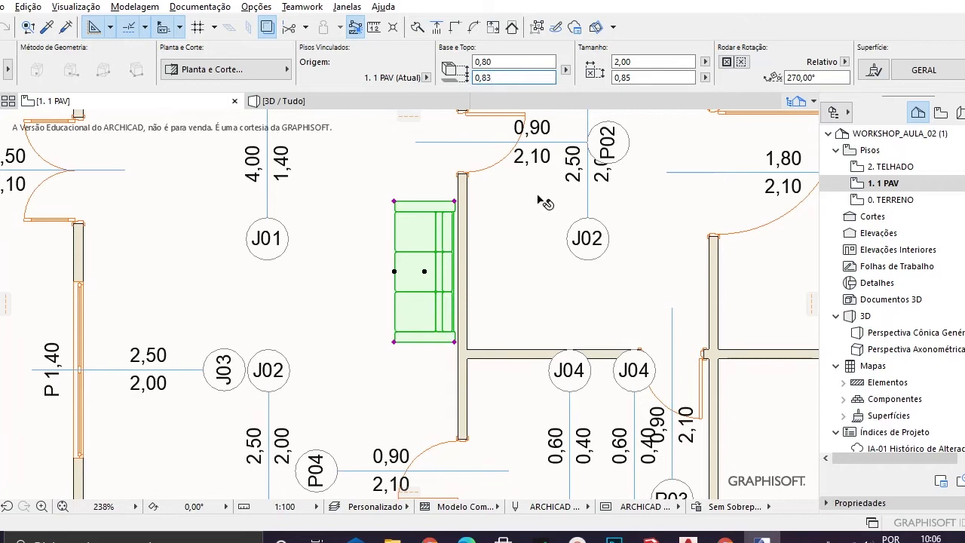
left_click(353, 231)
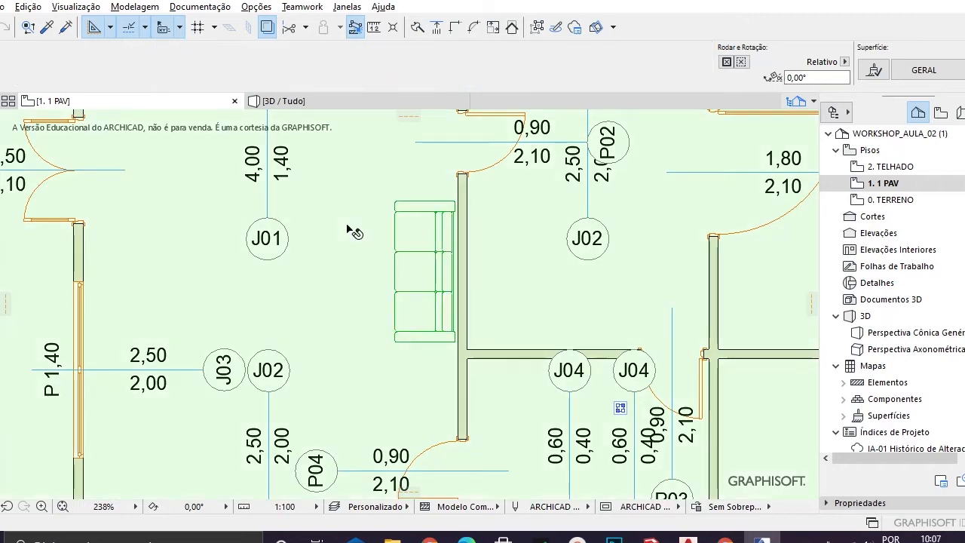
Step: Clear the accidental slab selection, reselect Sofá 23 in the plan, and check its base elevation setting
left_click(422, 287)
key("Escape")
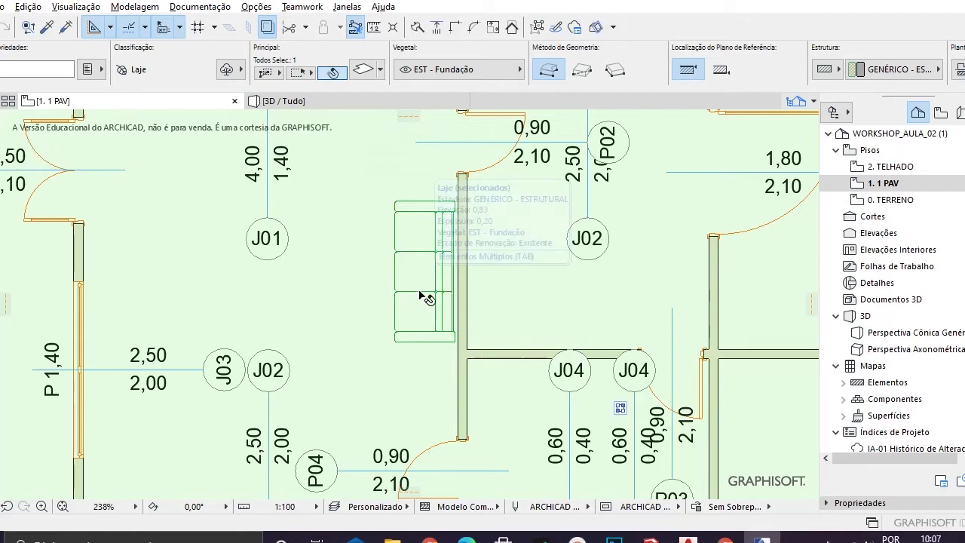
key("Escape")
left_click(438, 333)
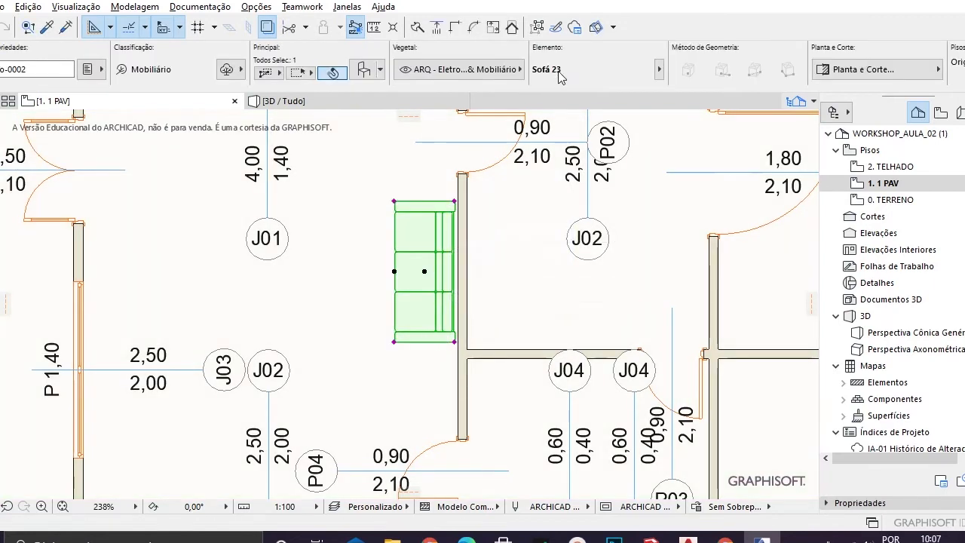
scroll(559, 74, "down", 10)
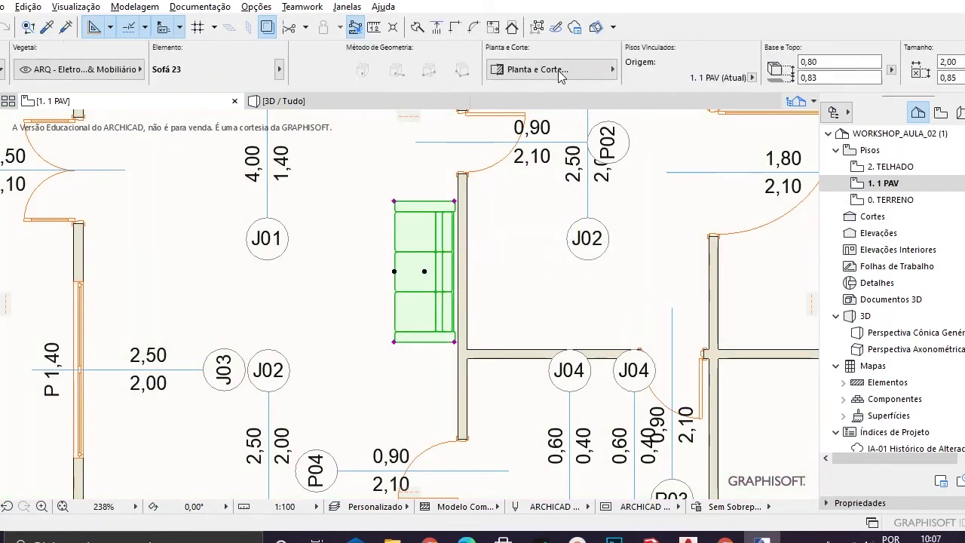
Step: Switch to the 3D view, deselect the slab, and examine up close how the sofa's base meets the floor
left_click(302, 103)
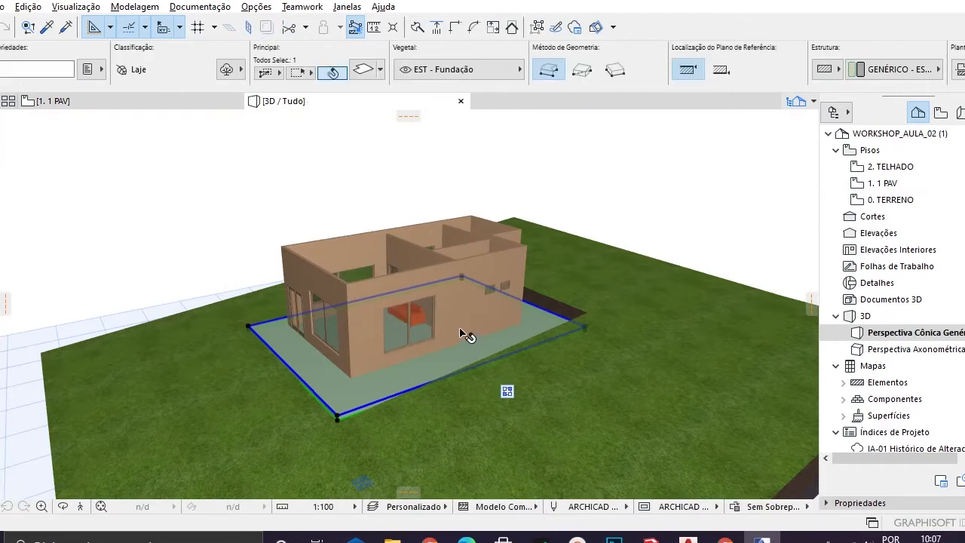
left_click(380, 190)
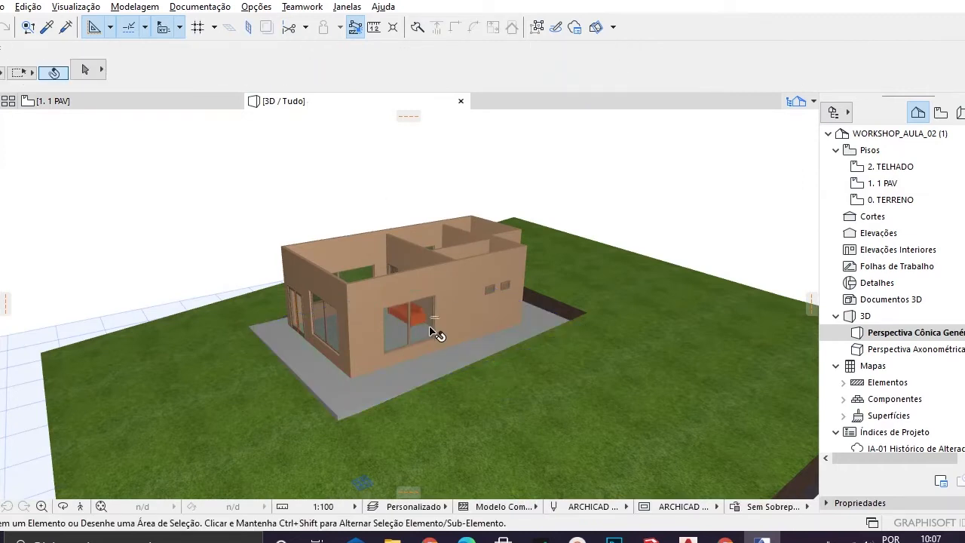
middle_click_drag(404, 310, 355, 377, "shift")
scroll(455, 262, "up", 7)
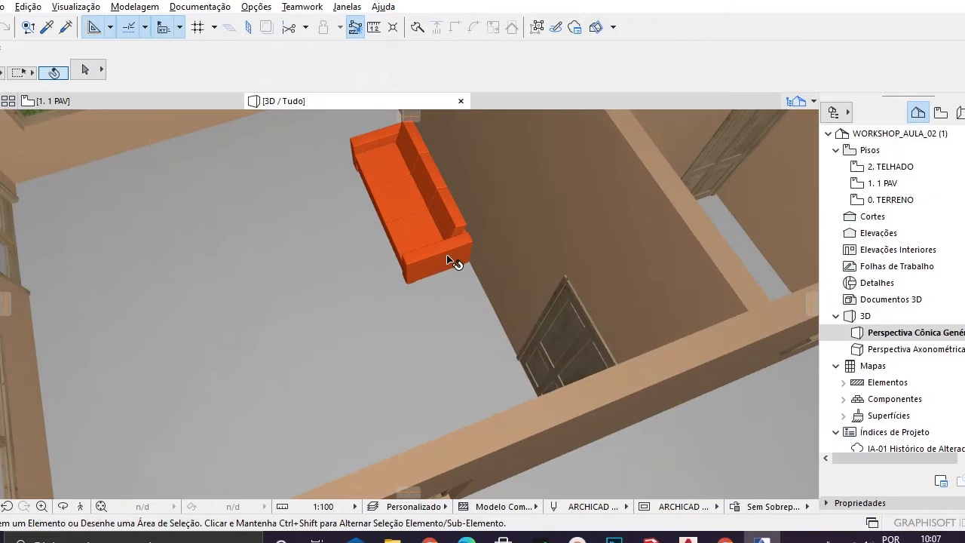
scroll(425, 319, "up", 6)
middle_click_drag(426, 311, 486, 337, "shift")
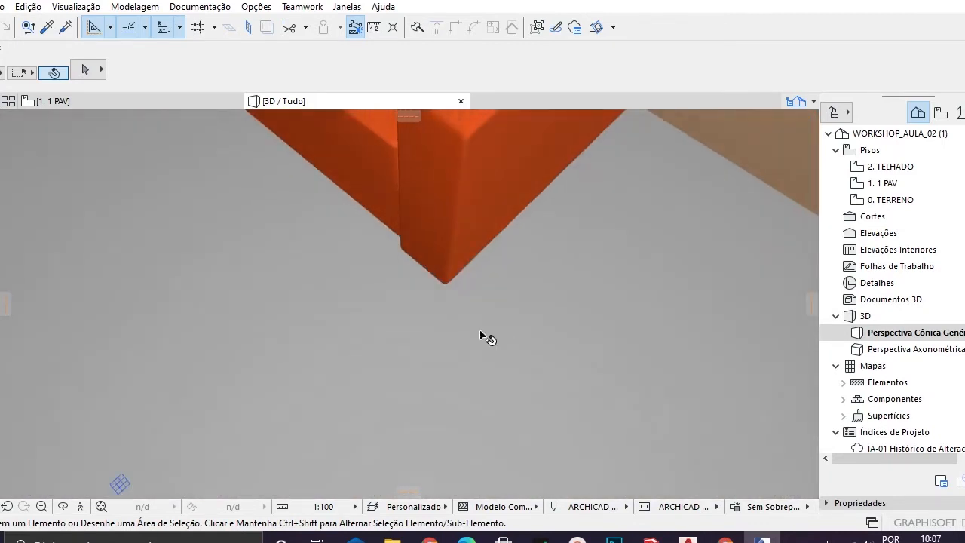
Step: Examine the sofa's placement along the partition wall in 3D, both up close and within the whole house
scroll(435, 360, "down", 10)
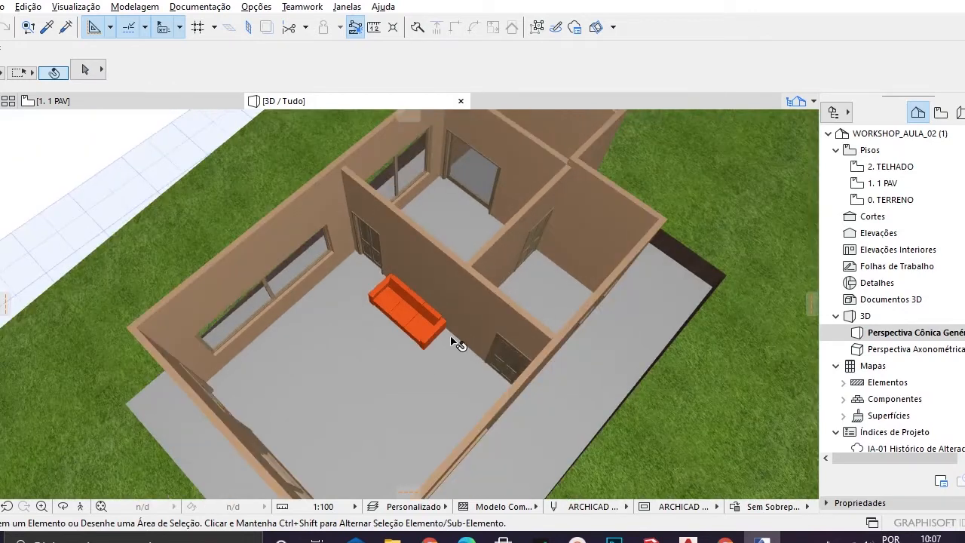
scroll(420, 310, "up", 3)
middle_click_drag(419, 311, 510, 295, "shift")
scroll(470, 375, "up", 8)
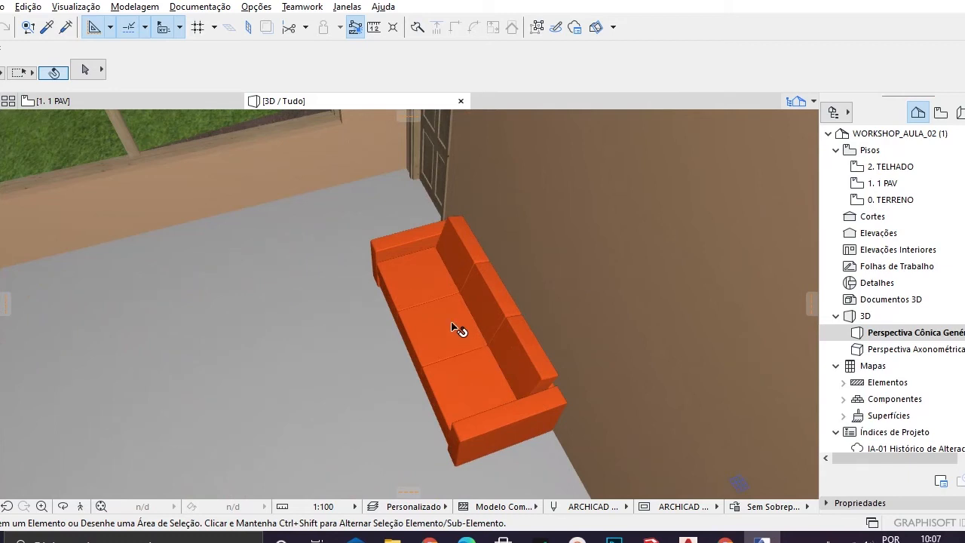
scroll(446, 332, "down", 3)
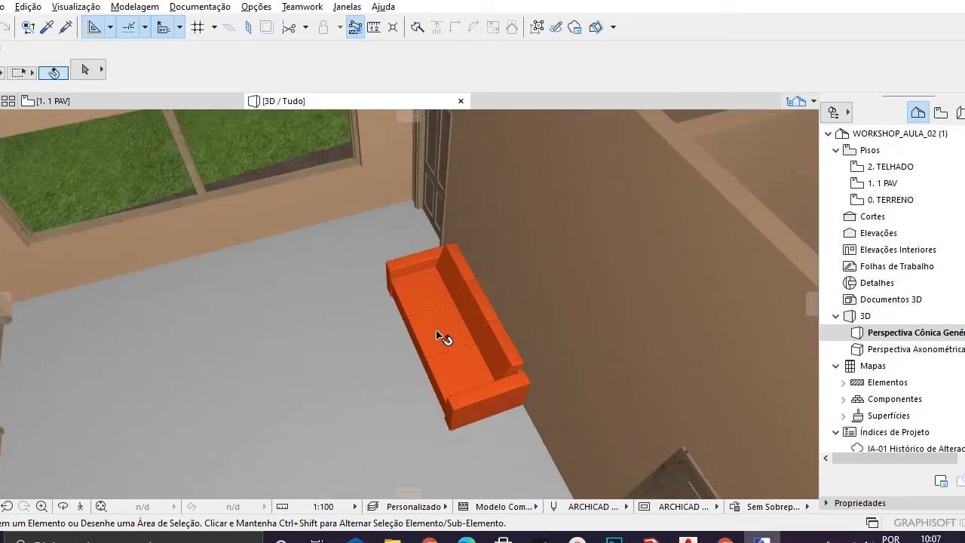
scroll(444, 336, "down", 8)
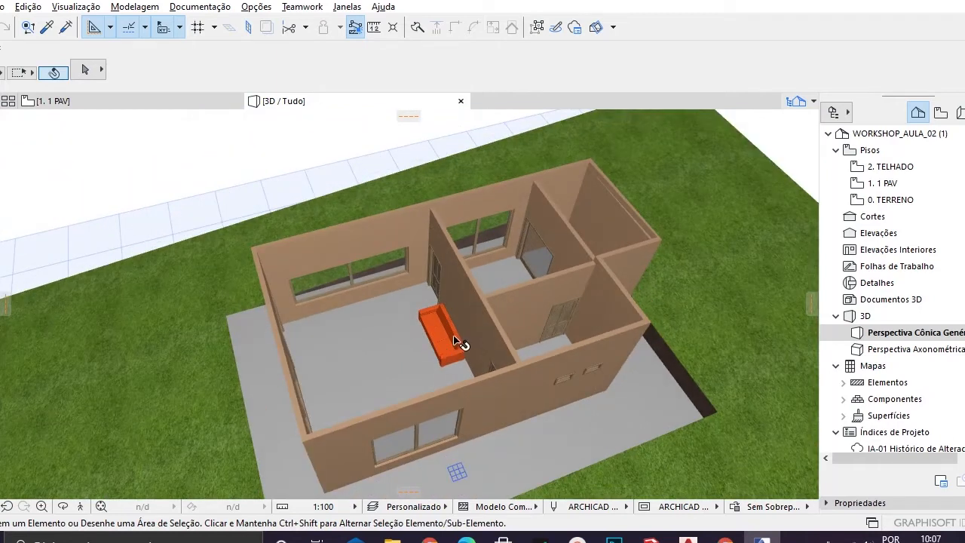
left_click_drag(458, 347, 498, 333)
middle_click_drag(545, 308, 435, 384, "shift")
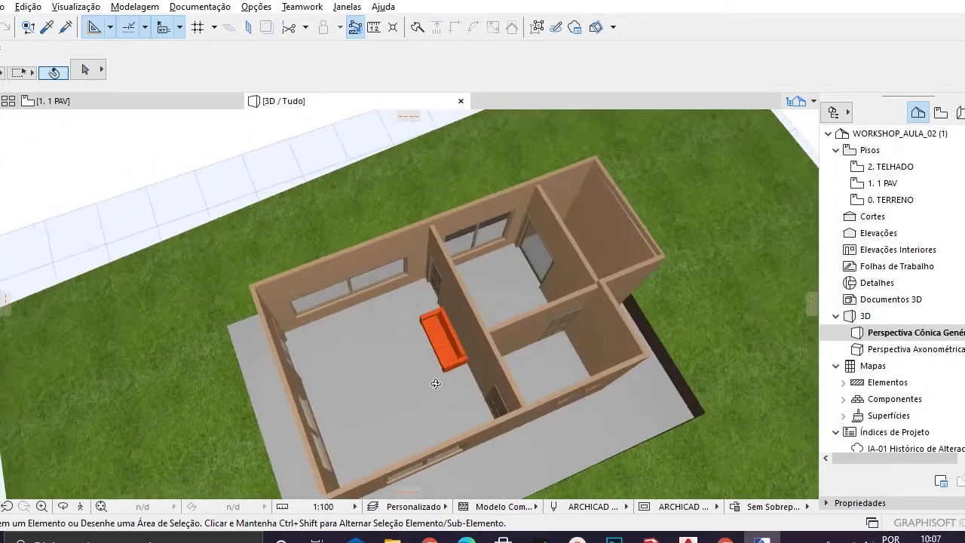
Step: Check the element information of the partition wall and Sofá 23 in 3D, including their base elevations
scroll(467, 329, "up", 5)
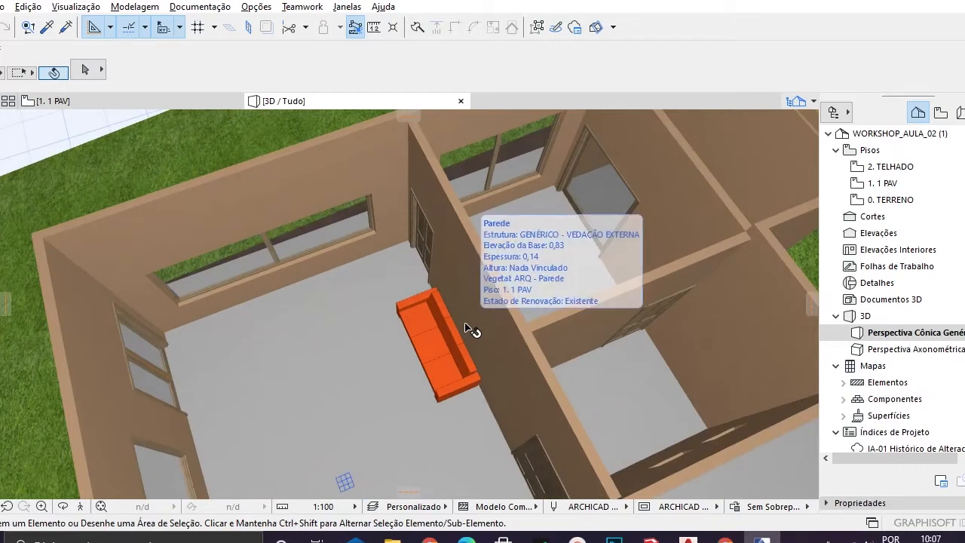
scroll(456, 333, "down", 1)
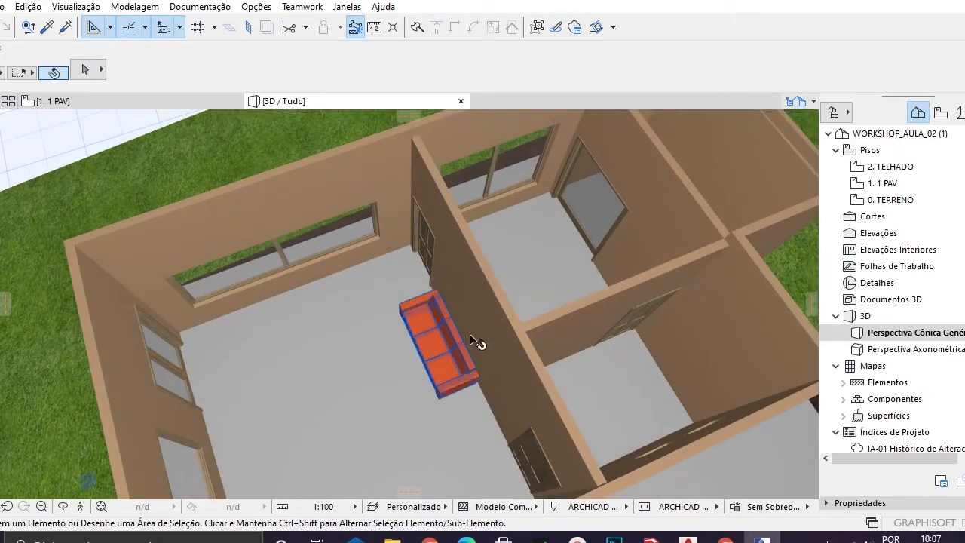
middle_click_drag(478, 338, 452, 356, "shift")
scroll(453, 357, "up", 2)
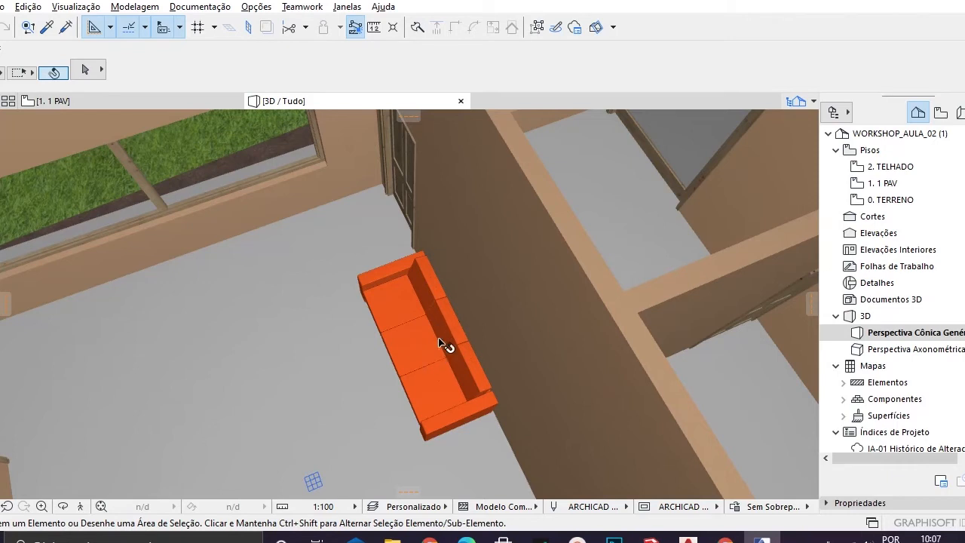
mouse_move(454, 337)
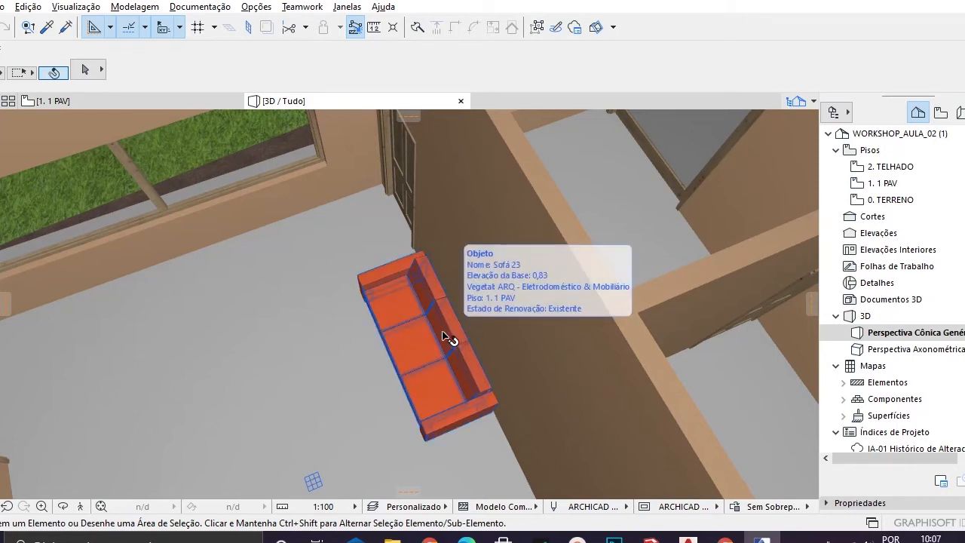
scroll(414, 319, "down", 4)
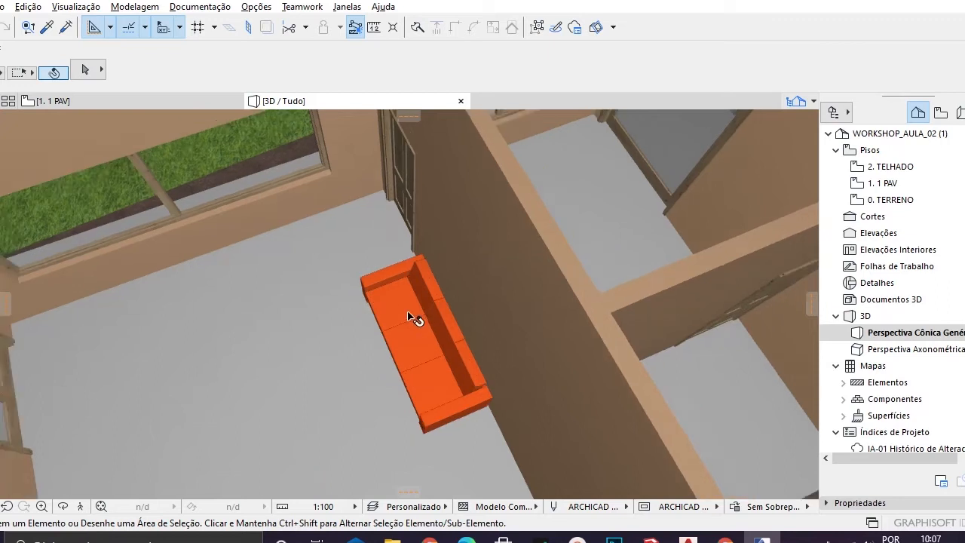
scroll(494, 345, "down", 2)
scroll(489, 349, "down", 2)
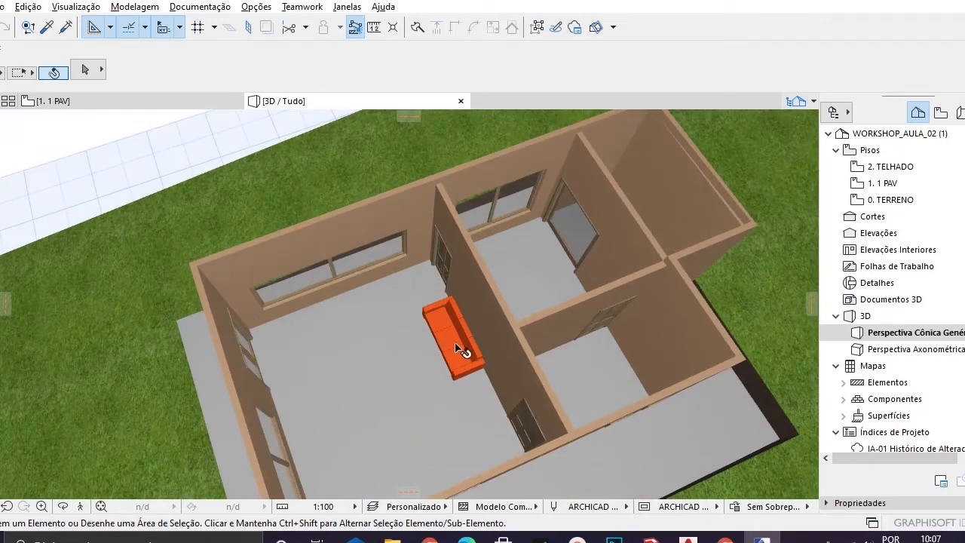
Step: Return to the 1. 1 PAV floor plan, deselect the sofa, and inspect its position against the partition wall
left_click(140, 101)
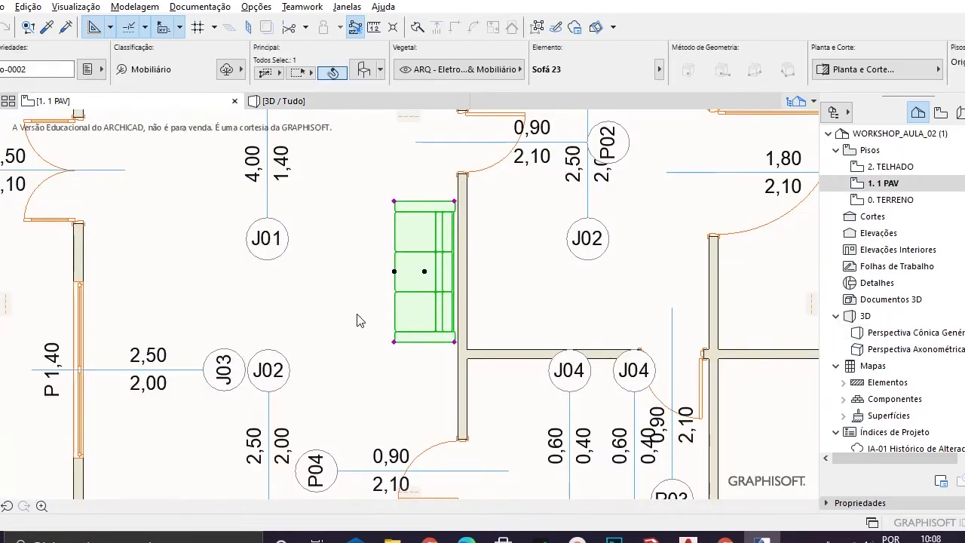
key("Escape")
scroll(428, 296, "down", 3)
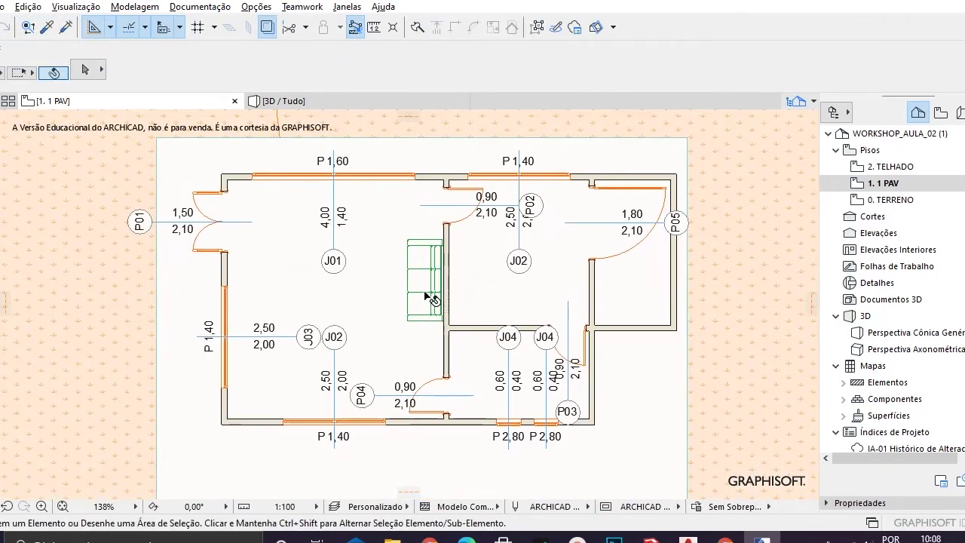
scroll(430, 296, "up", 5)
scroll(430, 297, "down", 3)
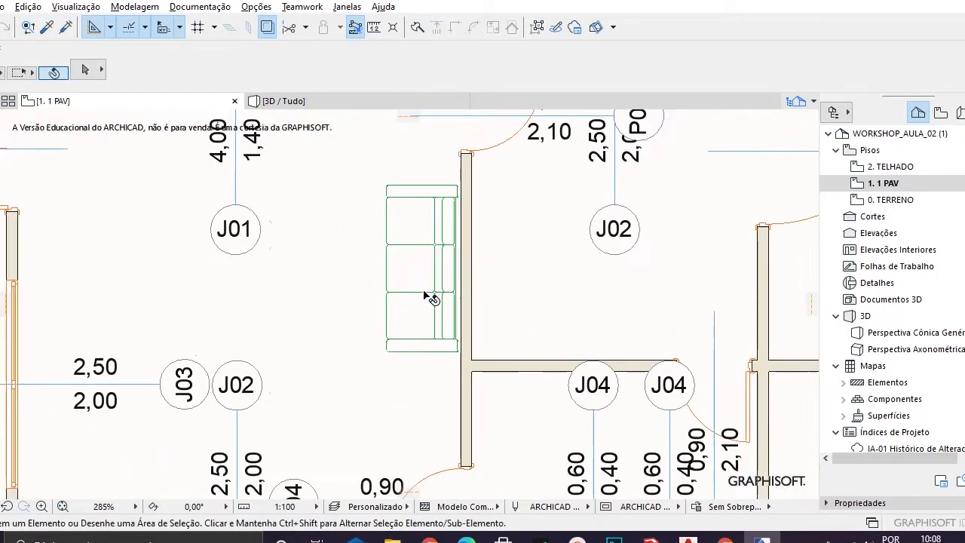
scroll(434, 274, "up", 3)
scroll(432, 278, "up", 2)
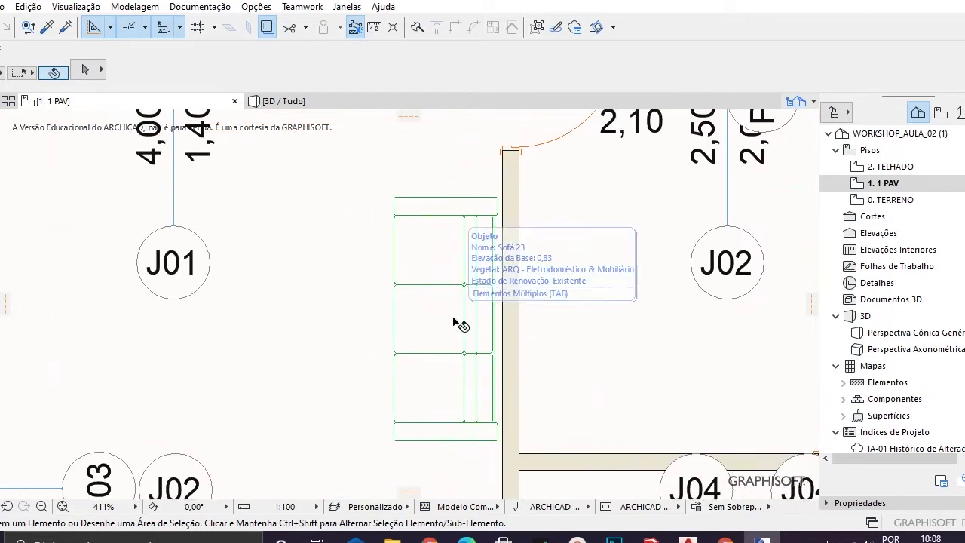
Step: Select Sofá 23 beside the partition wall in the floor plan
left_click(461, 324)
scroll(461, 325, "down", 2)
middle_click_drag(455, 371, 472, 325)
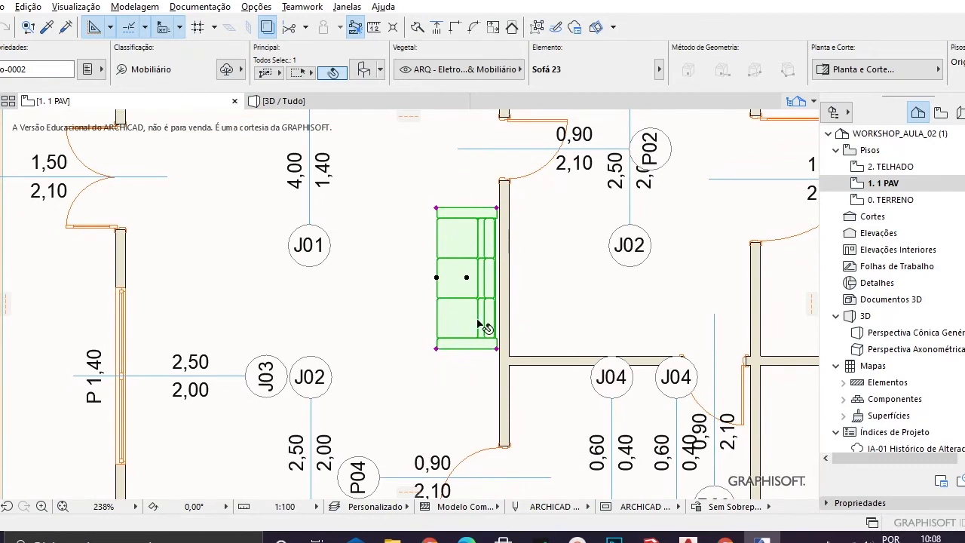
mouse_move(478, 325)
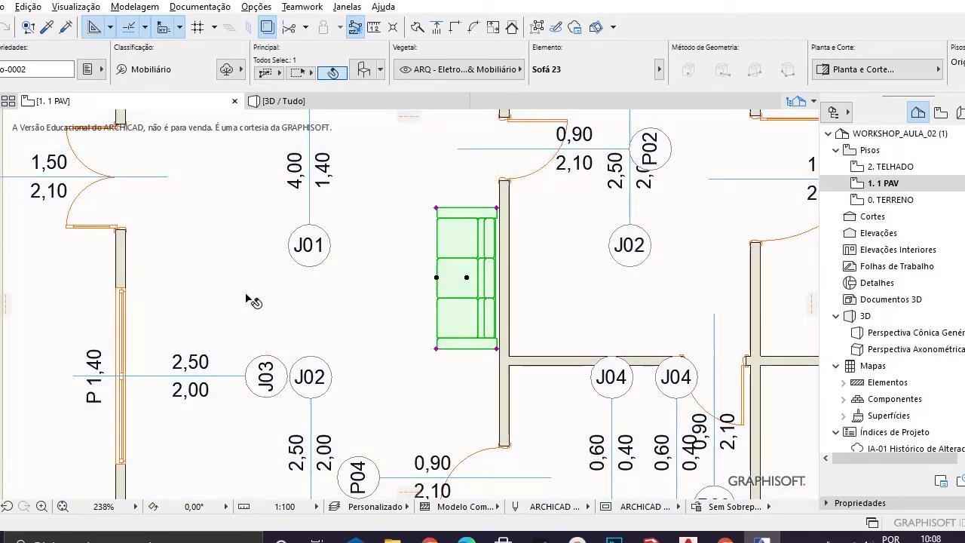
left_click(245, 295)
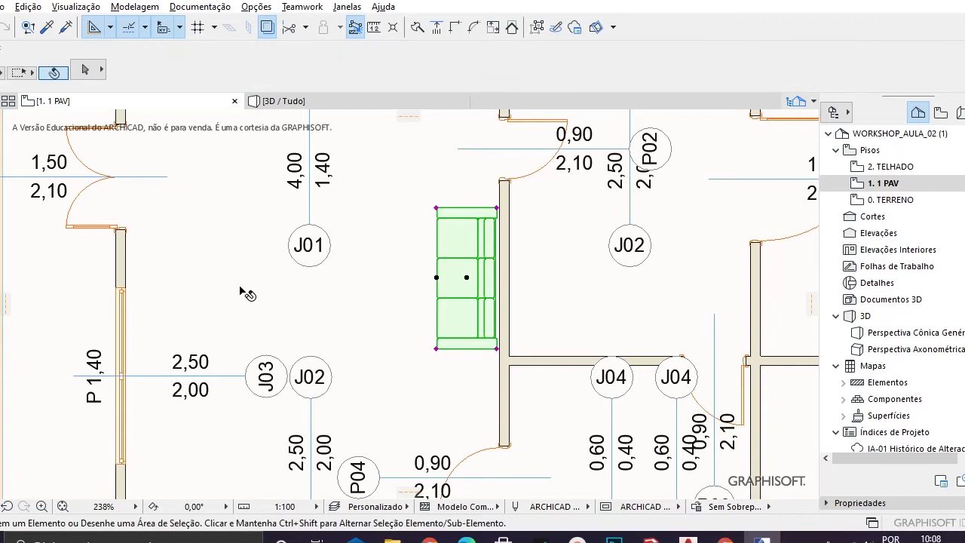
left_click(476, 301)
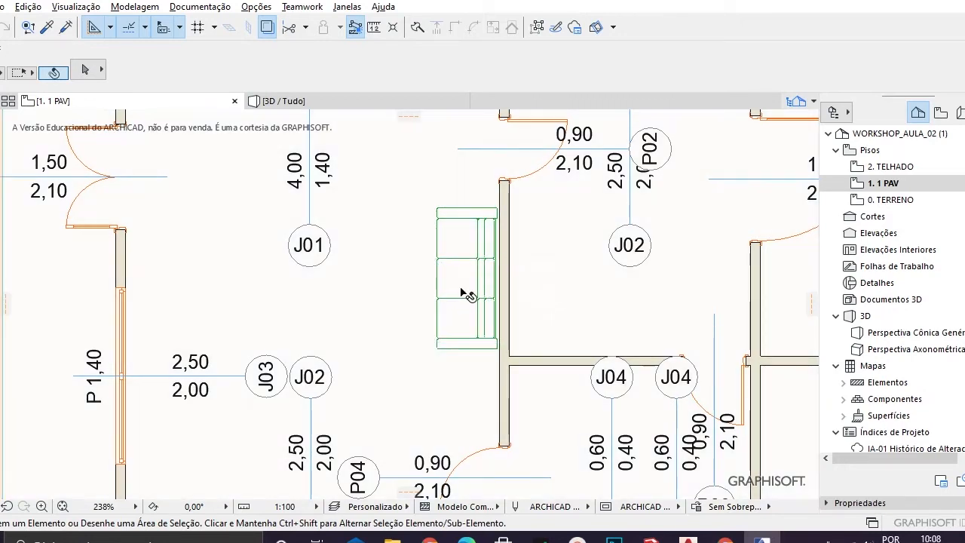
left_click(465, 294)
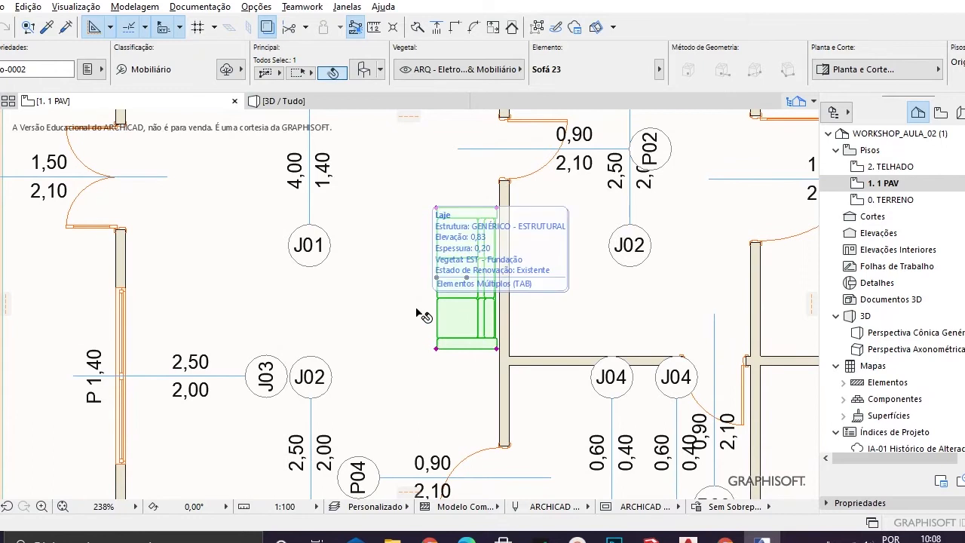
key("ctrl+d")
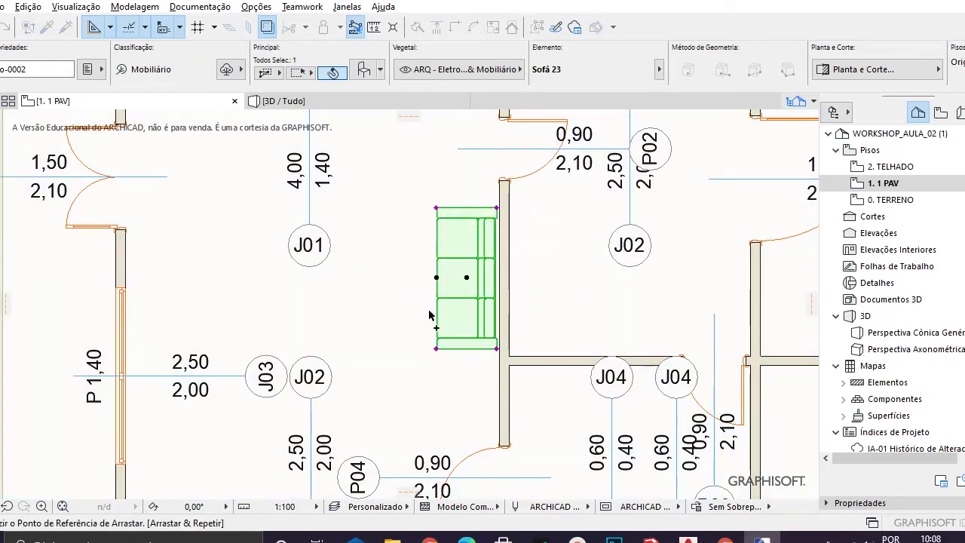
scroll(456, 288, "up", 3)
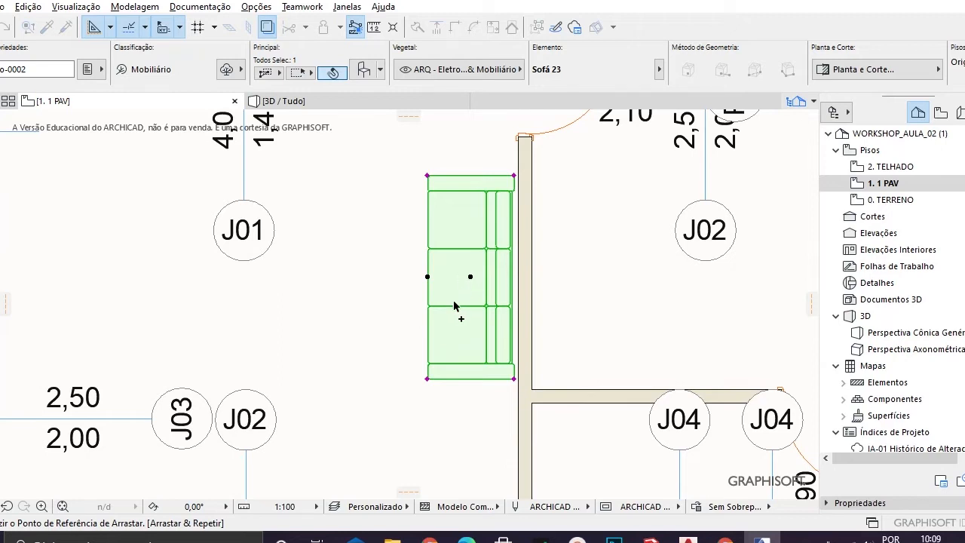
left_click(300, 308)
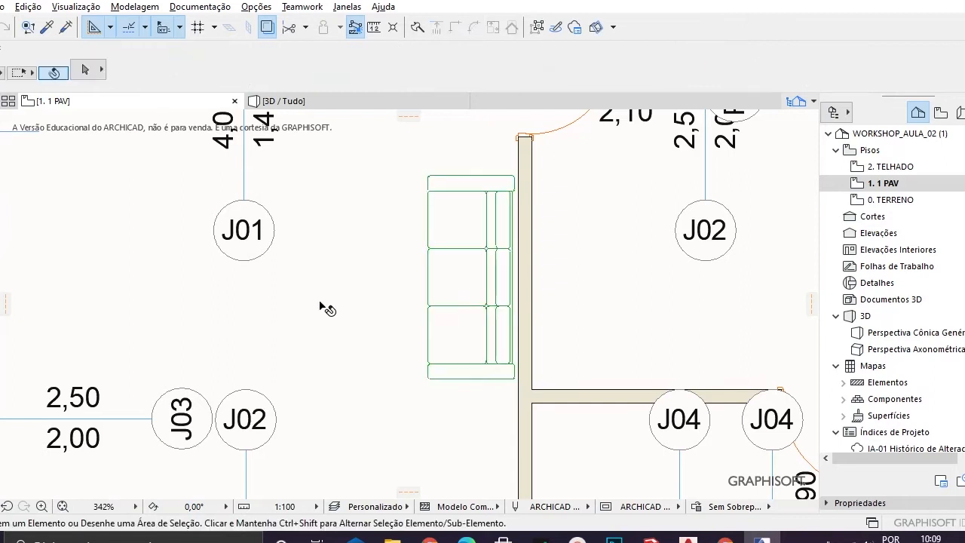
left_click(466, 295)
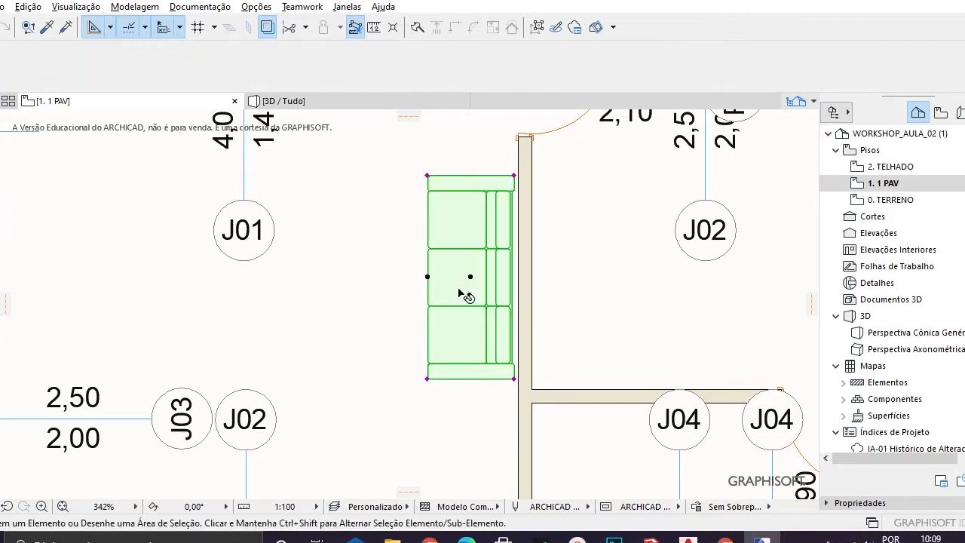
key("ctrl+d")
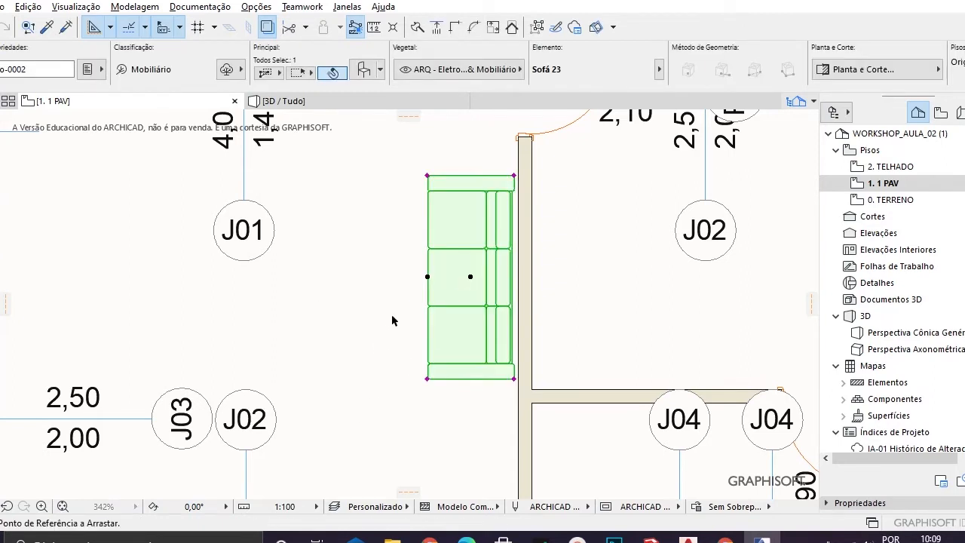
left_click(472, 278)
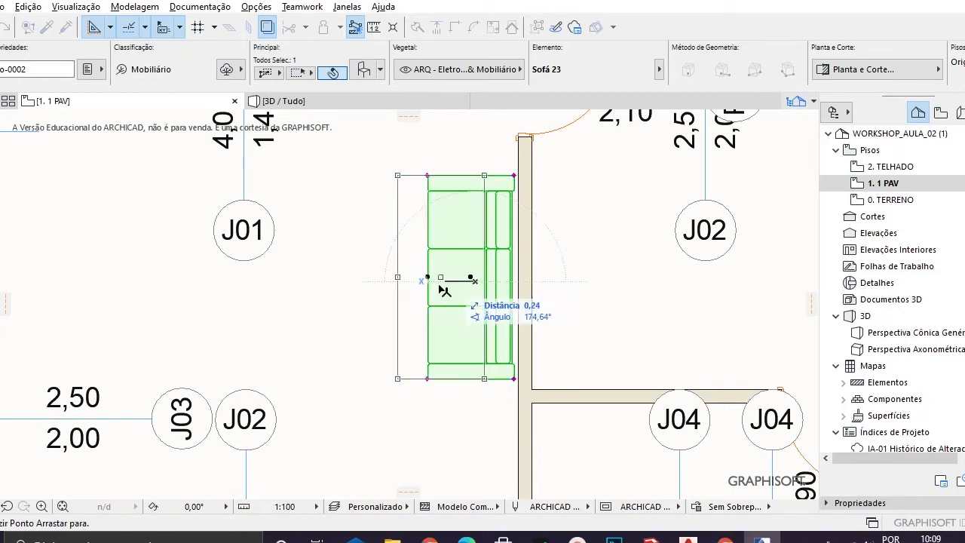
key("Escape")
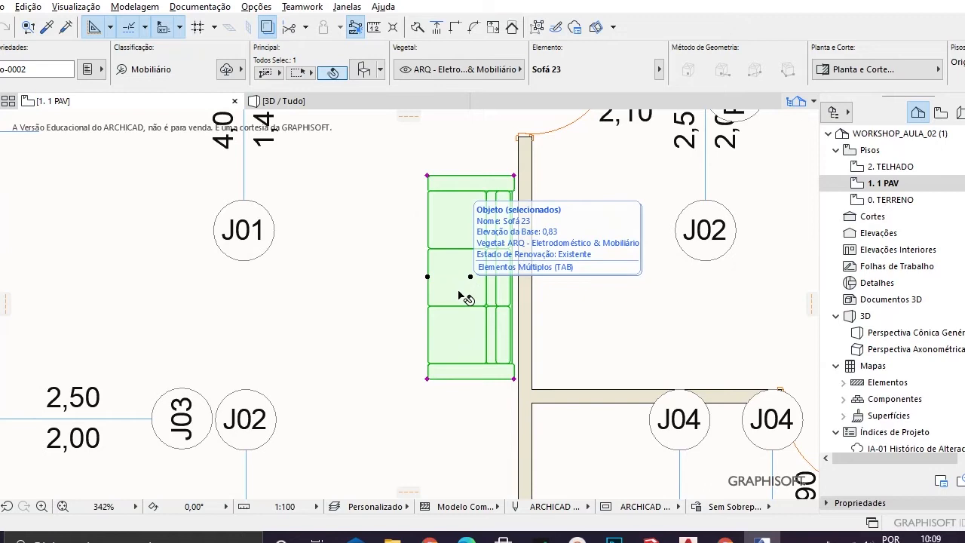
Step: Try dragging a single copy of Sofá 23 horizontally into the room beside the original, and undo it
key("ctrl+d")
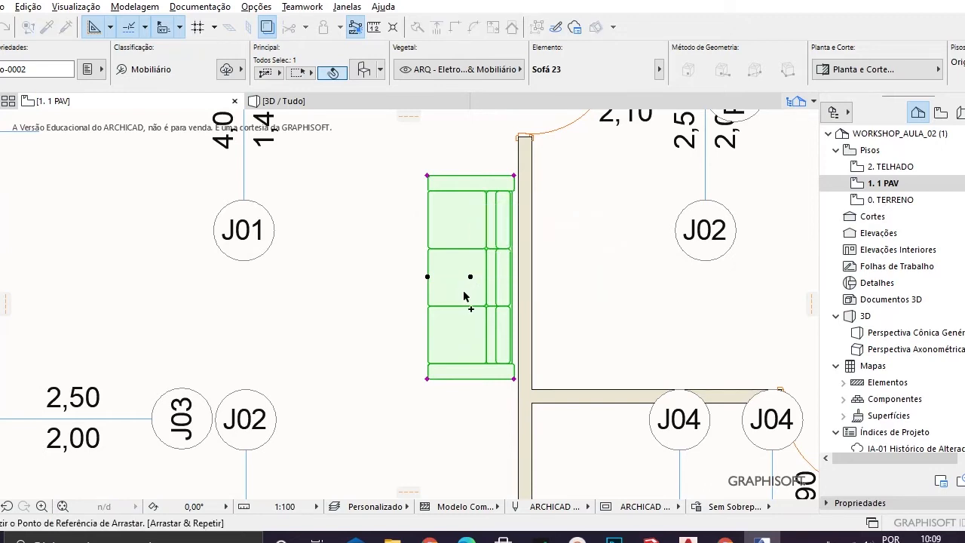
scroll(474, 293, "down", 2)
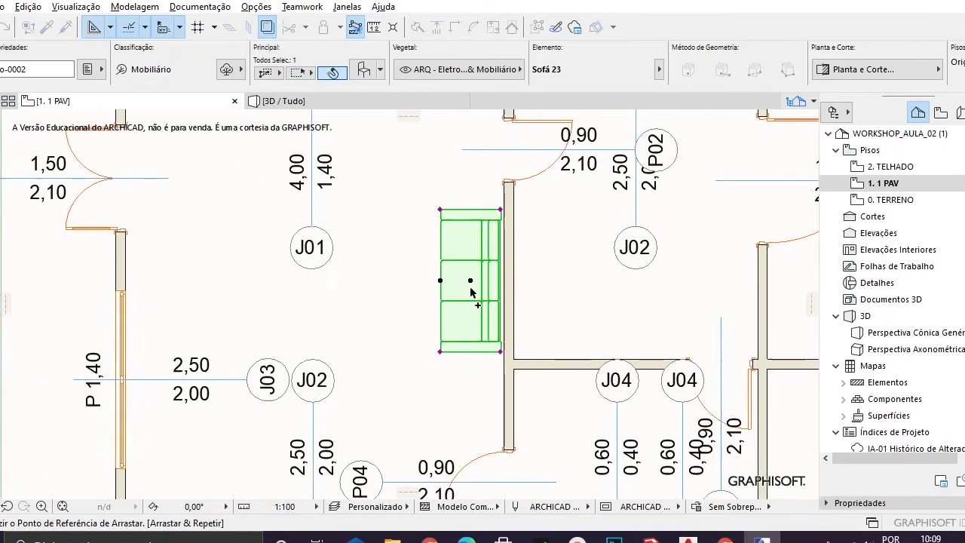
left_click(470, 281)
left_click(389, 284)
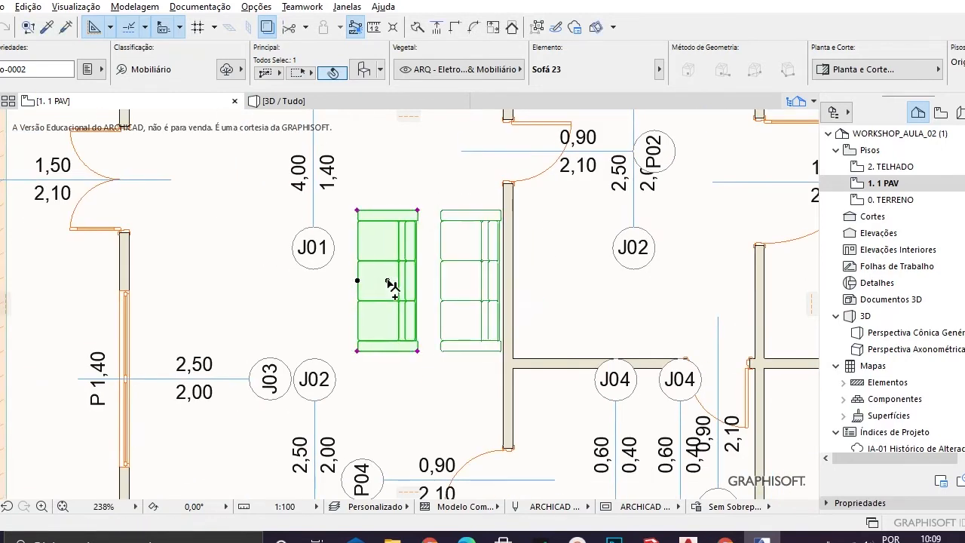
left_click(400, 370)
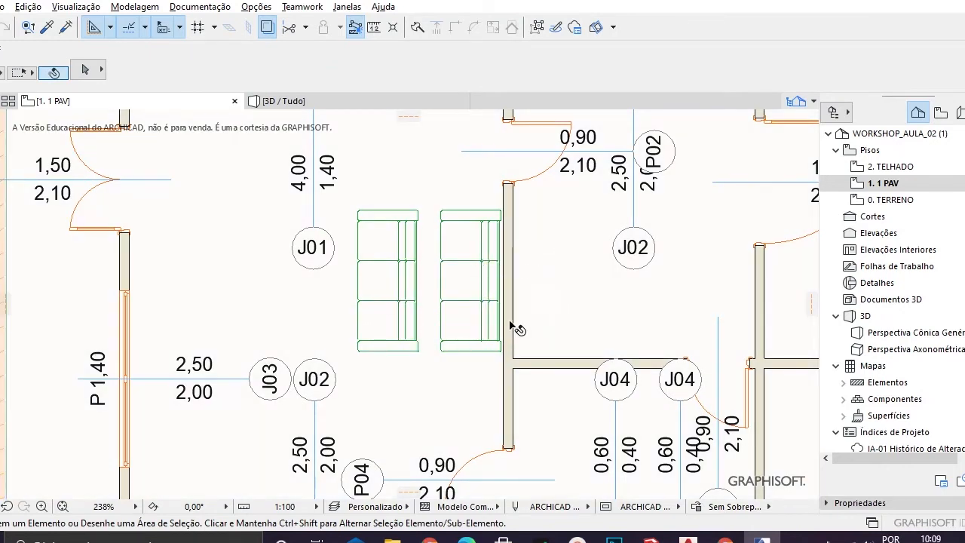
key("ctrl+z")
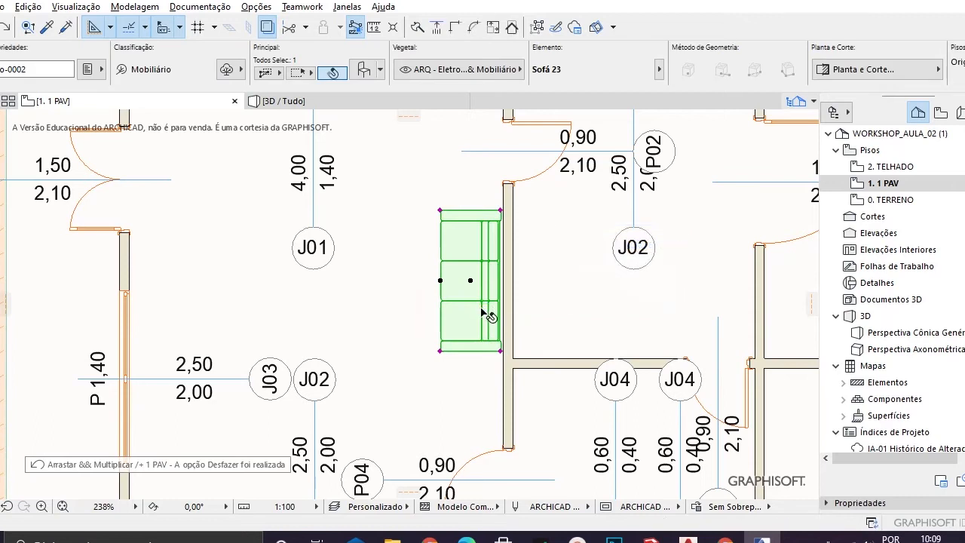
Step: Try a multiple-copy drag of Sofá 23 from its centre point, scattering ten copies across the large room
scroll(445, 299, "up", 2)
scroll(445, 299, "up", 1)
scroll(503, 287, "down", 1)
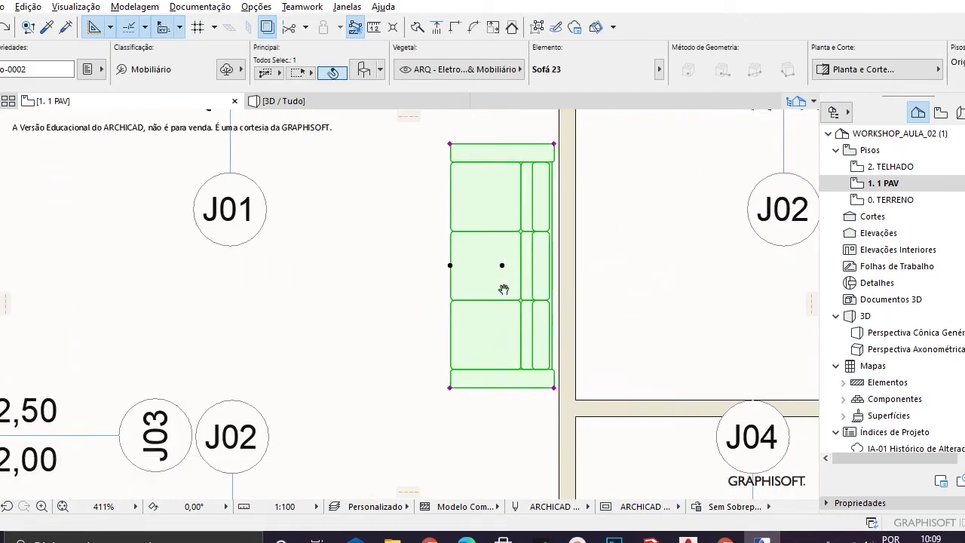
scroll(497, 292, "down", 1)
middle_click_drag(491, 282, 472, 293)
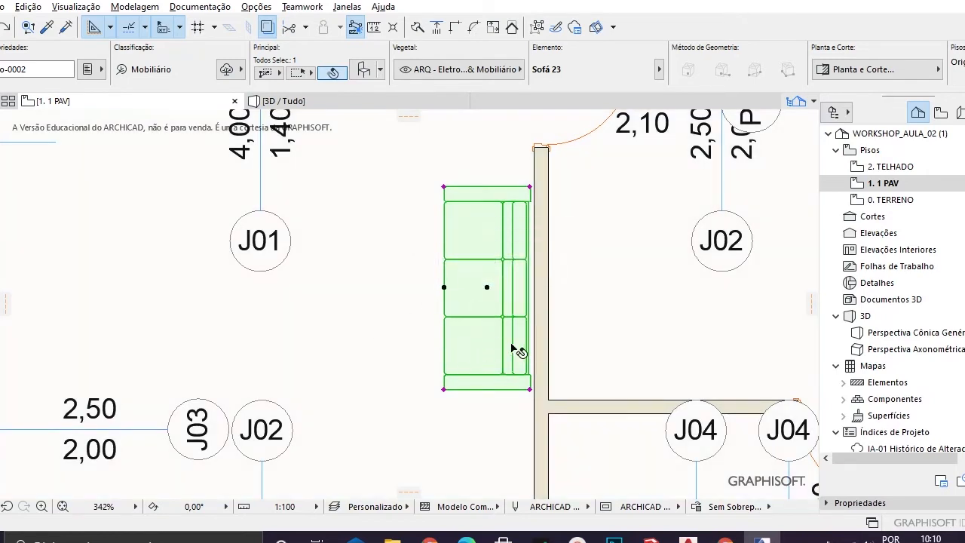
key("ctrl+d")
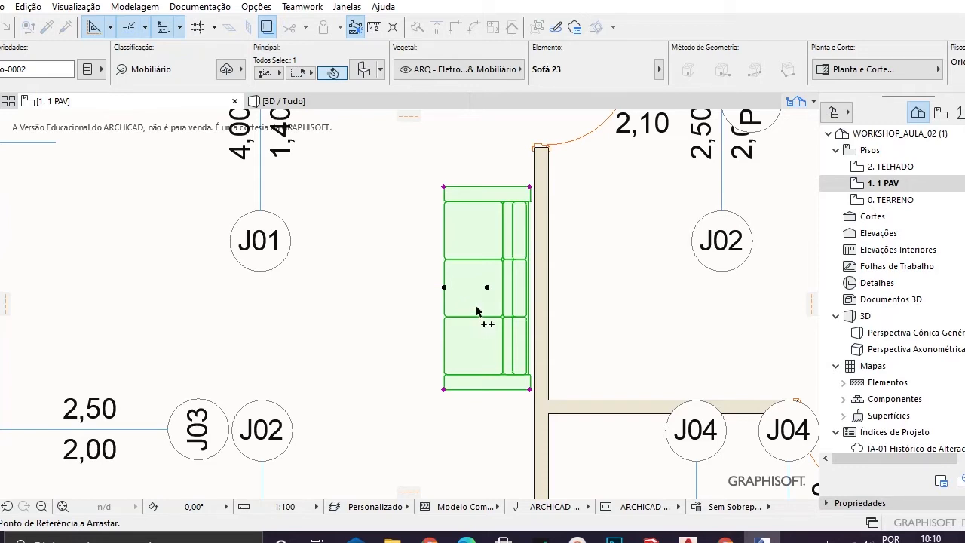
scroll(475, 308, "down", 1)
middle_click_drag(470, 326, 558, 343)
scroll(558, 346, "down", 2)
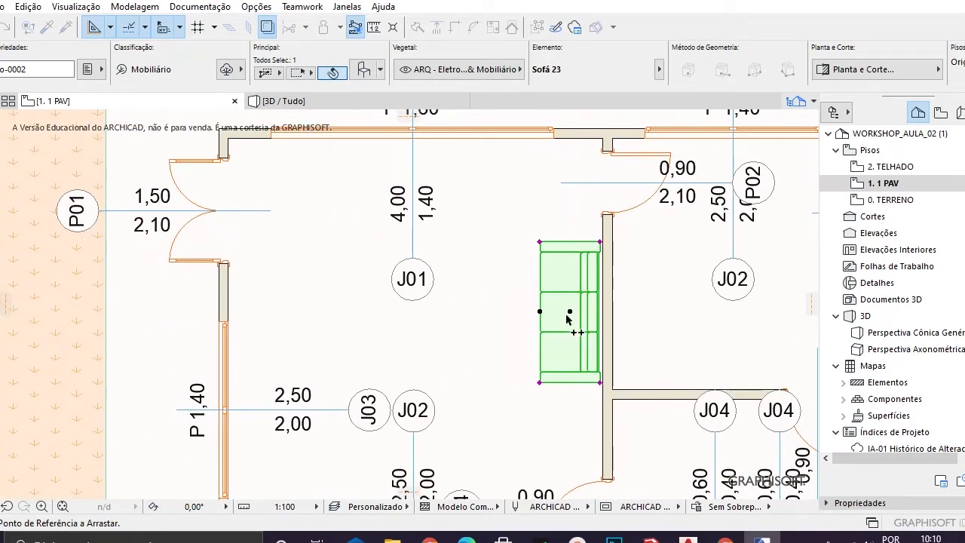
left_click(569, 312)
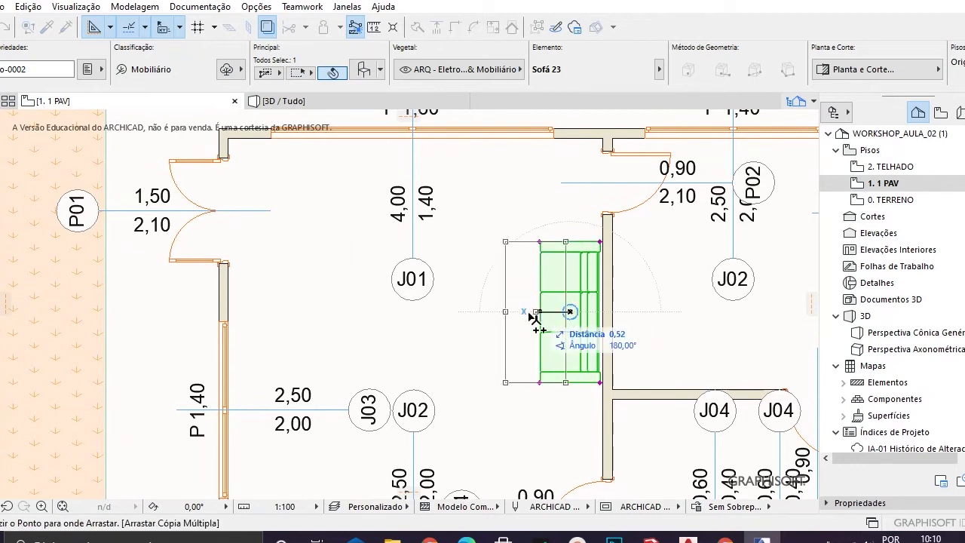
left_click(412, 312)
left_click(327, 311)
left_click(345, 224)
left_click(471, 220)
left_click(417, 220)
left_click(531, 240)
left_click(528, 374)
left_click(466, 363)
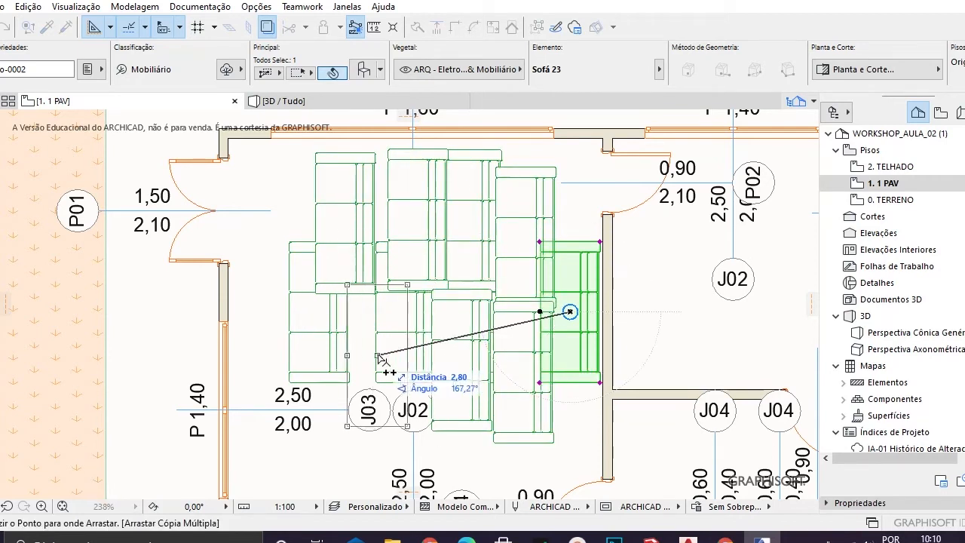
left_click(368, 359)
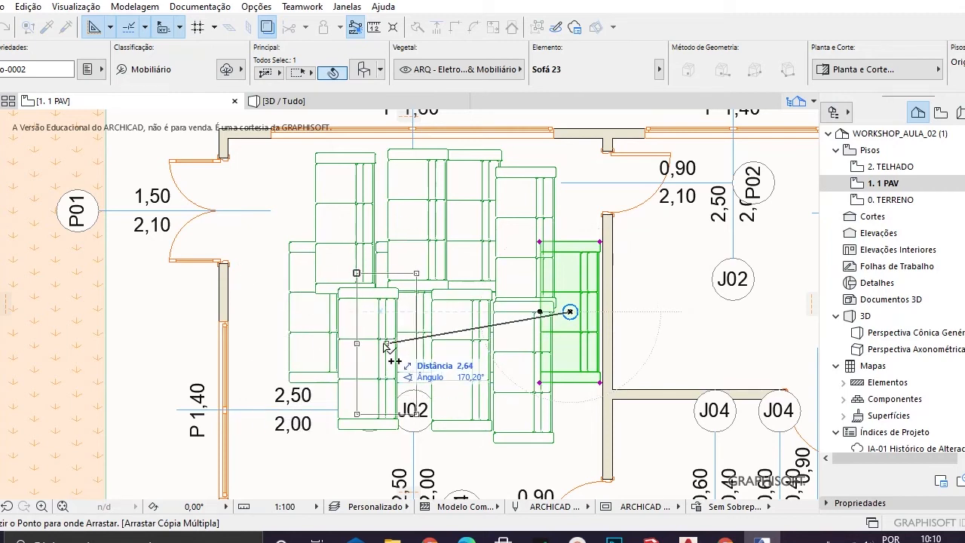
left_click(463, 341)
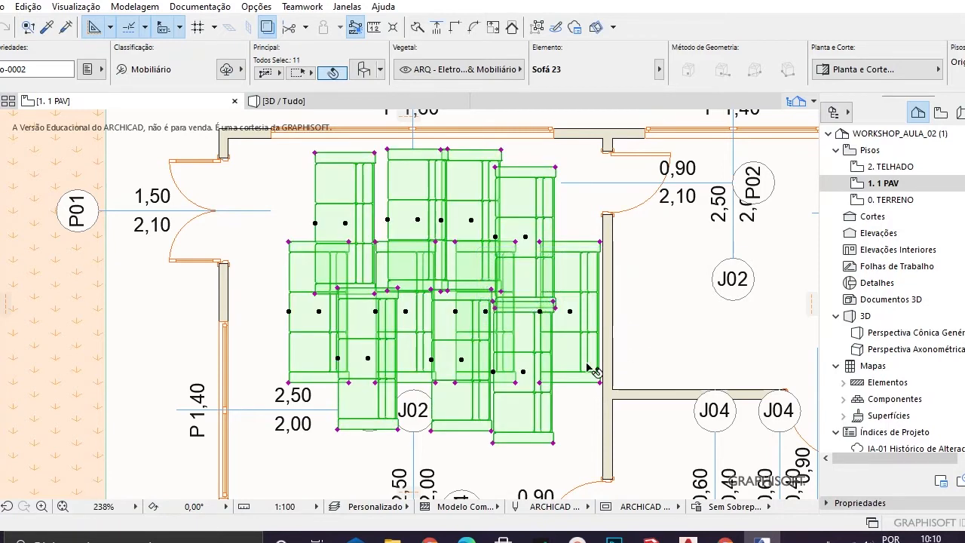
Step: Undo all the multiple copies of Sofá 23, leaving only the original beside the partition wall
key("ctrl+z")
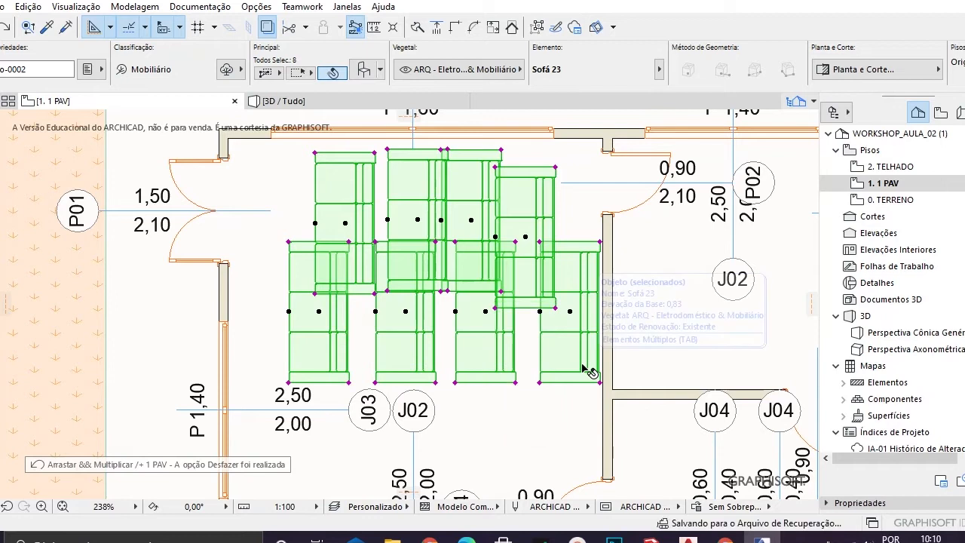
key("ctrl+z")
key("ctrl+z")
key("ctrl+z")
key("ctrl+z")
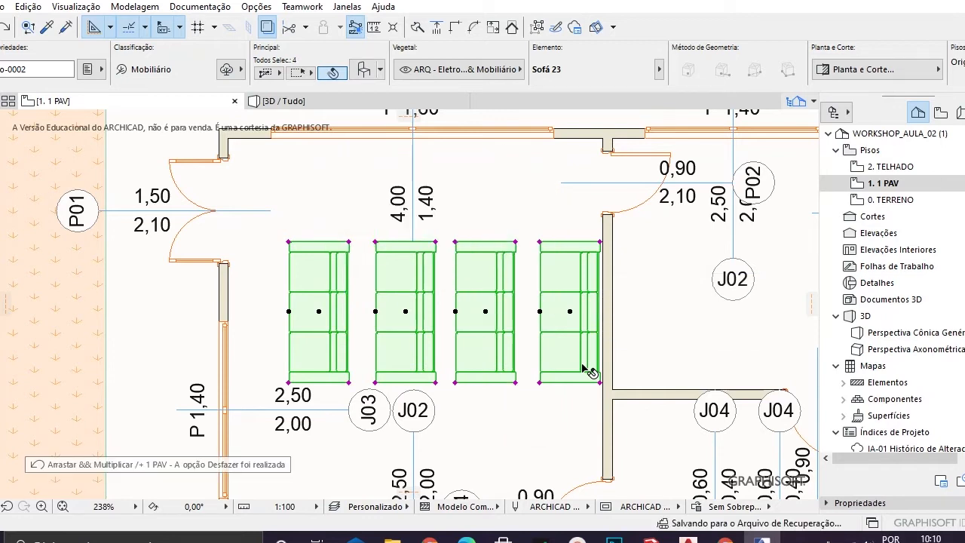
key("ctrl+z")
key("ctrl+z")
key("ctrl+z")
key("ctrl+z")
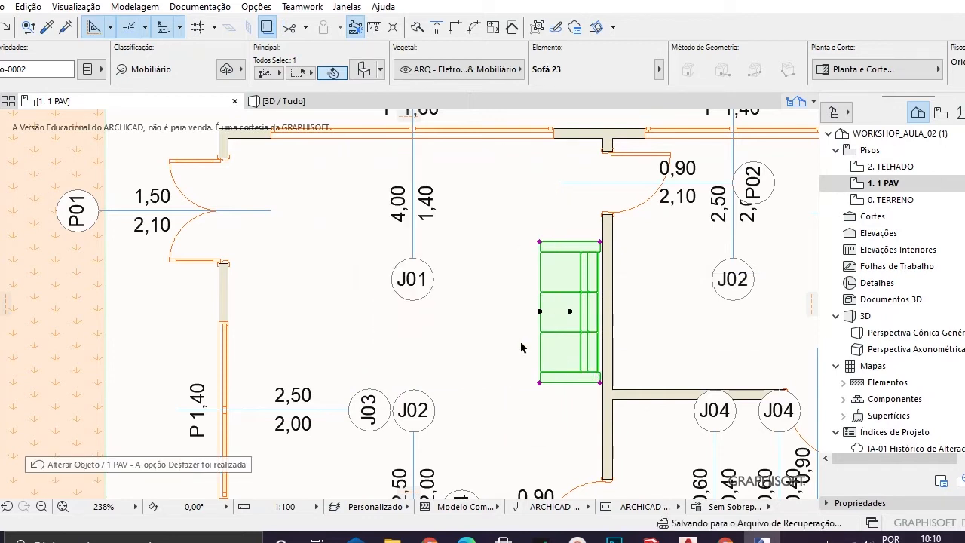
Step: Drag one copy of Sofá 23 from its centre into the middle of the large room
key("ctrl+alt+d")
left_click(565, 318)
left_click(457, 361)
key("Escape")
Step: Rotate the copied sofa by 90° so its back faces the lower exterior wall
left_click(466, 353)
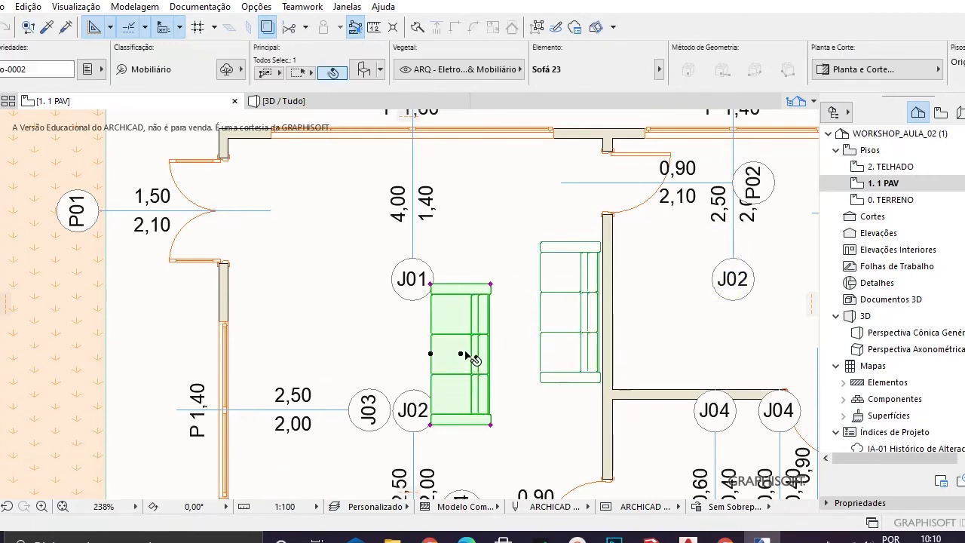
key("ctrl+e")
left_click(566, 353)
left_click(465, 455)
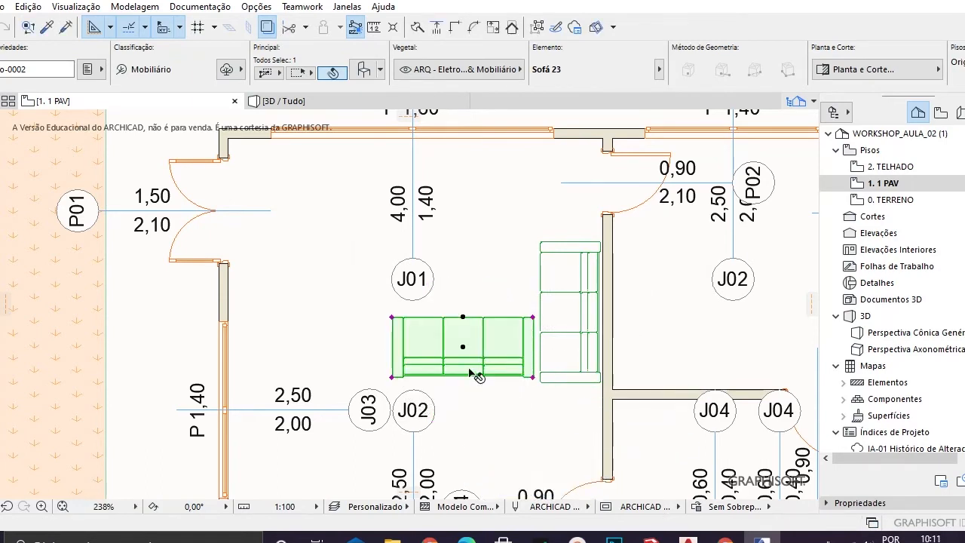
Step: Move the rotated sofa down the large room, closer to the lower window and door P04, and deselect it
middle_click_drag(477, 376, 492, 221)
left_click(525, 206)
left_click(509, 304)
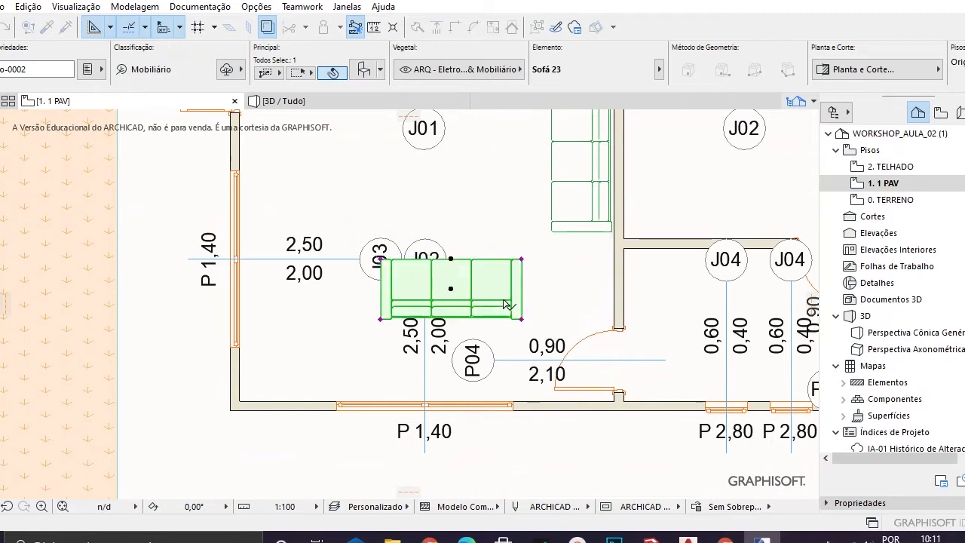
key("Escape")
scroll(496, 278, "down", 1)
scroll(489, 270, "down", 1)
middle_click_drag(487, 215, 481, 279)
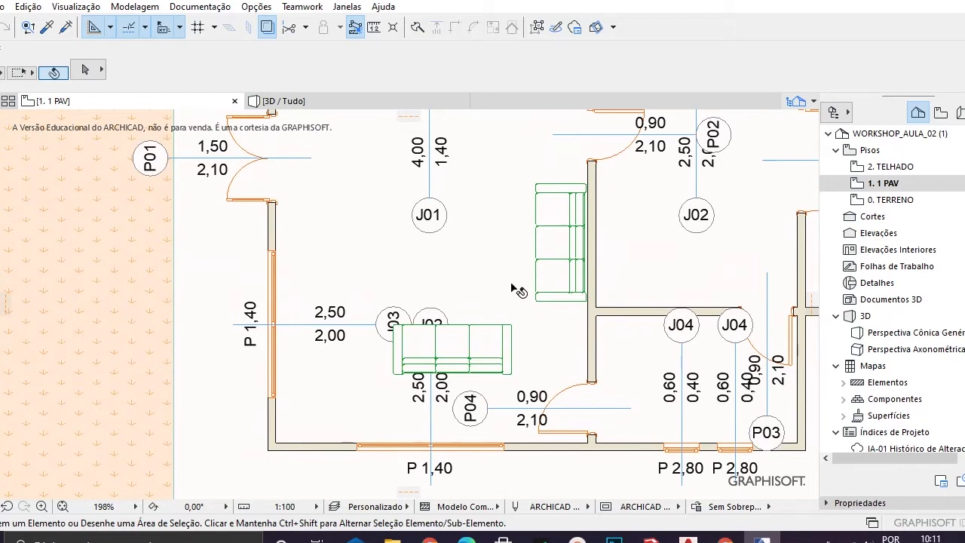
Step: Set the Object tool to Aparador 23 from the Armários e Estantes 23 library folder, keeping its default settings
scroll(510, 279, "down", 3)
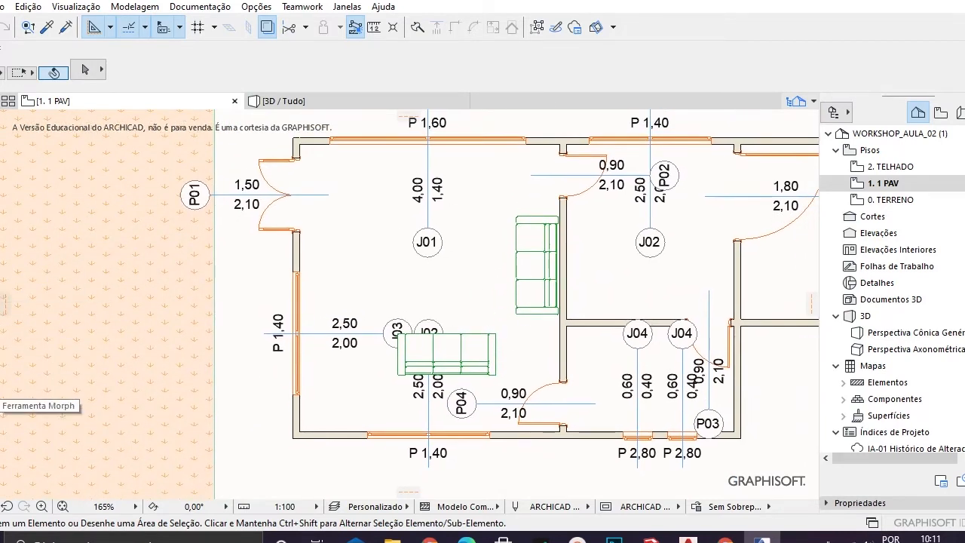
left_click(0, 411)
double_click(1, 411)
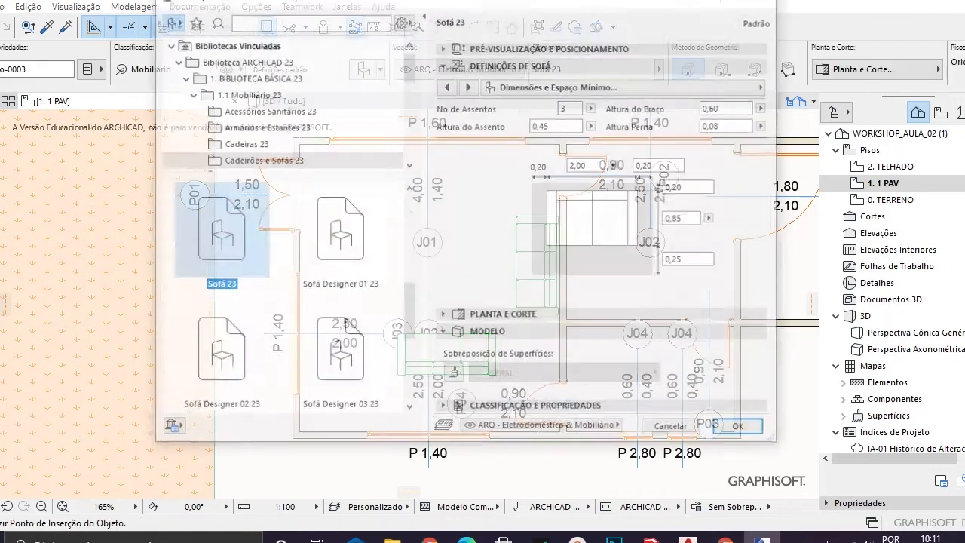
scroll(324, 279, "down", 3)
scroll(323, 276, "up", 5)
scroll(322, 274, "up", 2)
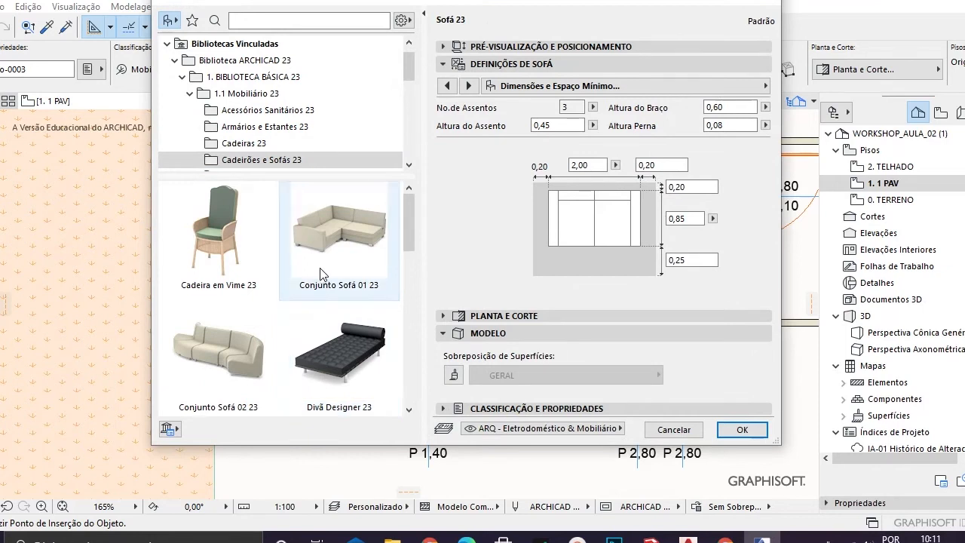
left_click(263, 144)
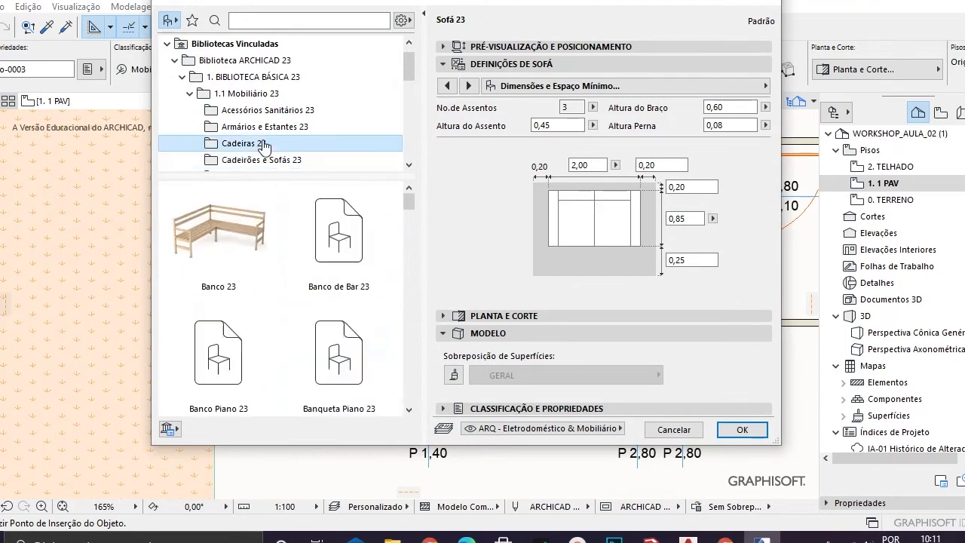
left_click(276, 127)
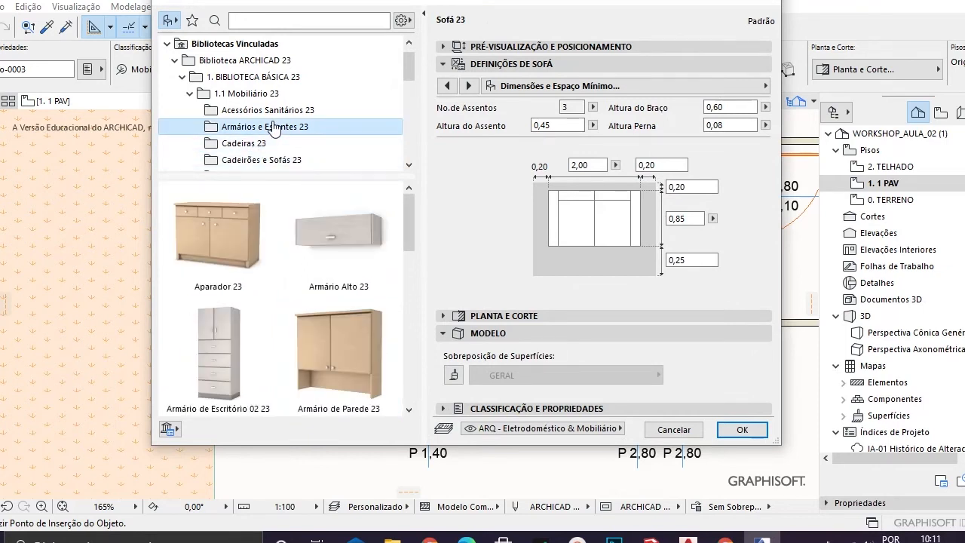
left_click(234, 249)
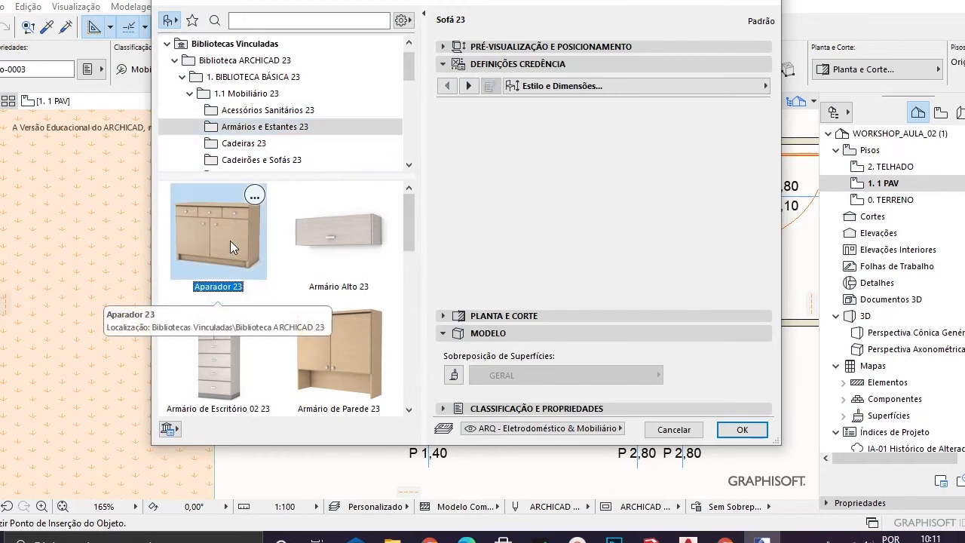
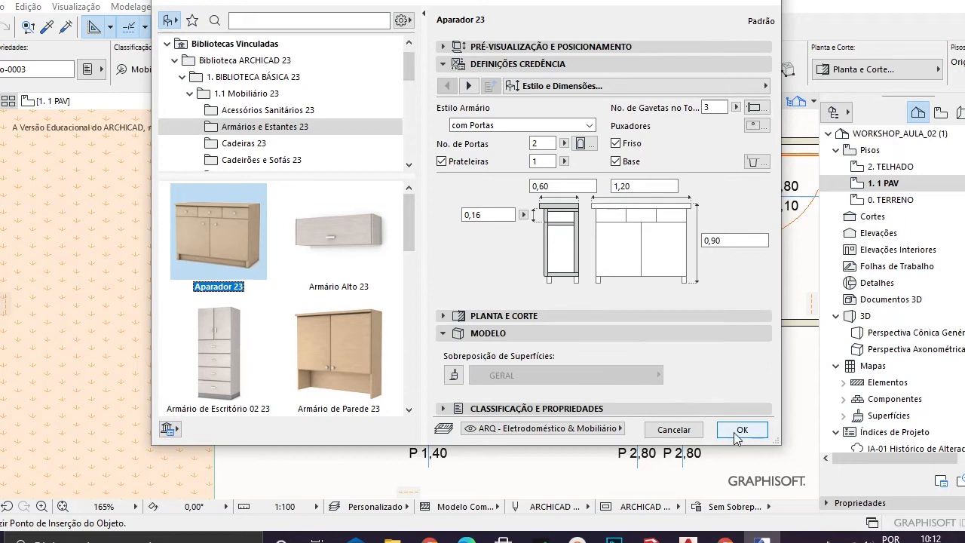
left_click(732, 431)
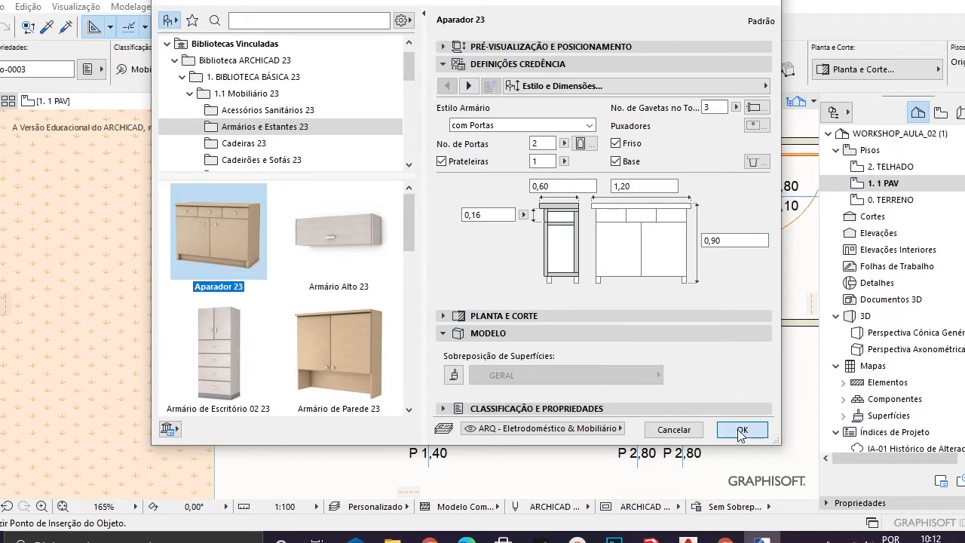
Step: Place Aparador 23 in the open area of the large room, just inside the exterior wall with door P01
left_click(335, 269)
key("Escape")
scroll(342, 256, "up", 7)
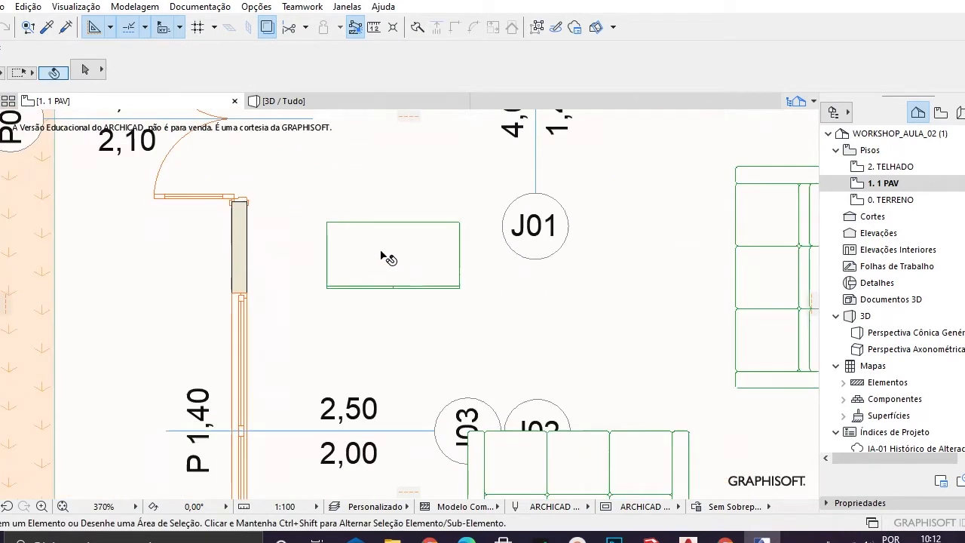
Step: Rotate the sideboard by 90° about its centre so its back faces the exterior wall with door P01
left_click(402, 276)
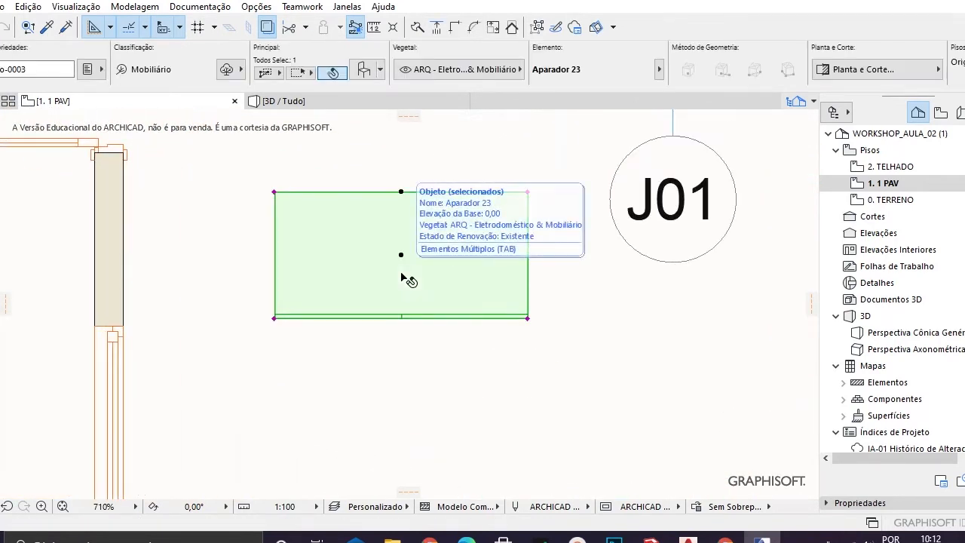
key("ctrl+e")
left_click(401, 273)
left_click(401, 139)
left_click(237, 274)
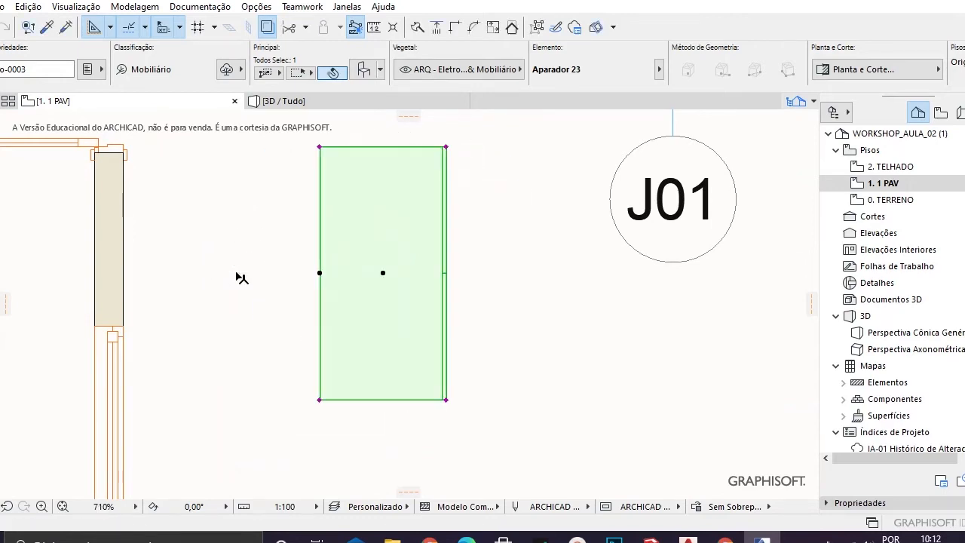
Step: Move the rotated sideboard from its centre to the exterior wall below door P01, in front of the window
key("ctrl+d")
left_click(383, 273)
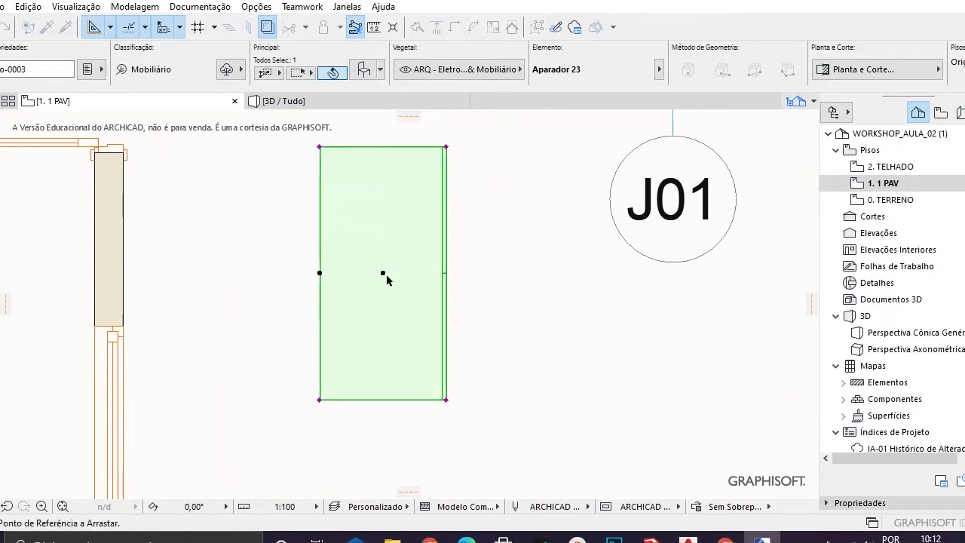
scroll(381, 276, "down", 4)
scroll(379, 306, "down", 1)
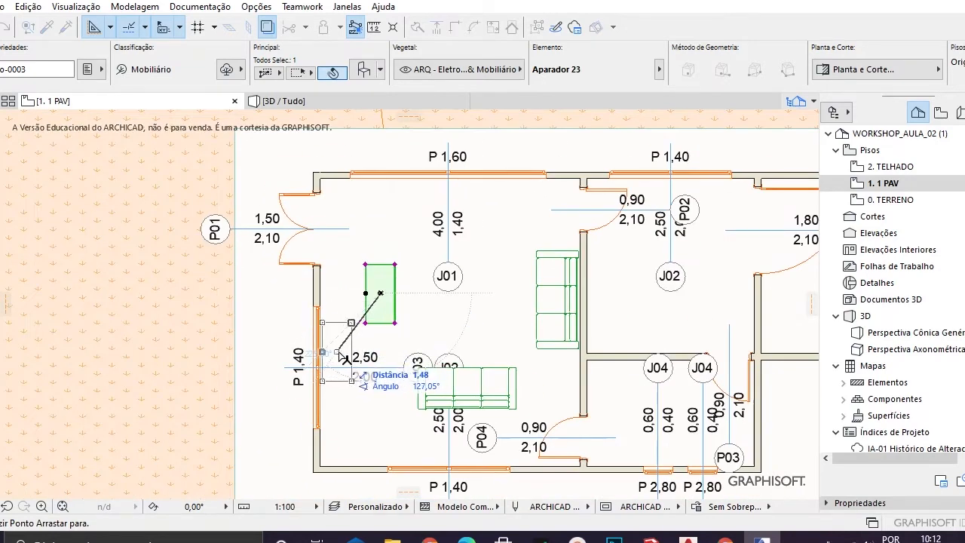
left_click(345, 359)
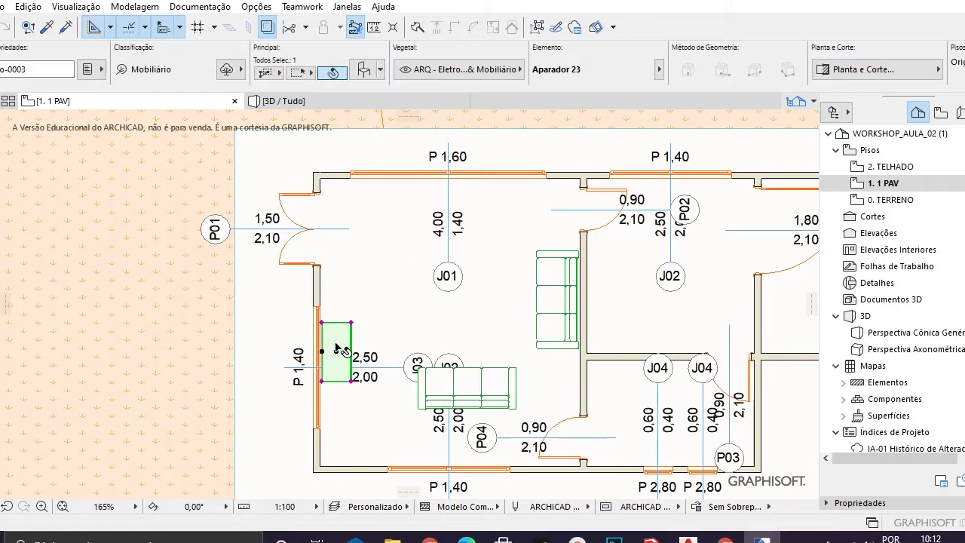
Step: Shift the sideboard straight up along the wall by about 0.97 m towards door P01 and deselect it
key("ctrl+d")
left_click(336, 346)
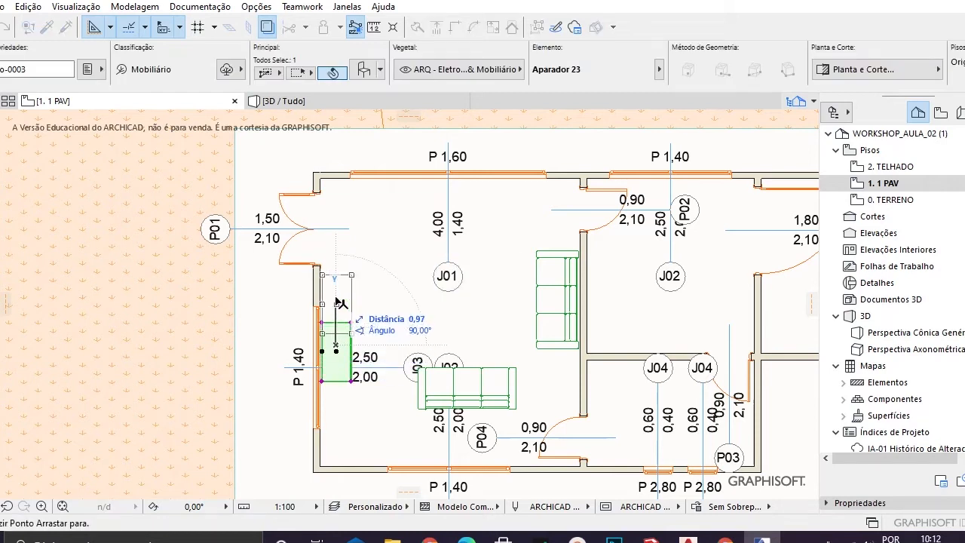
left_click(336, 300)
key("Escape")
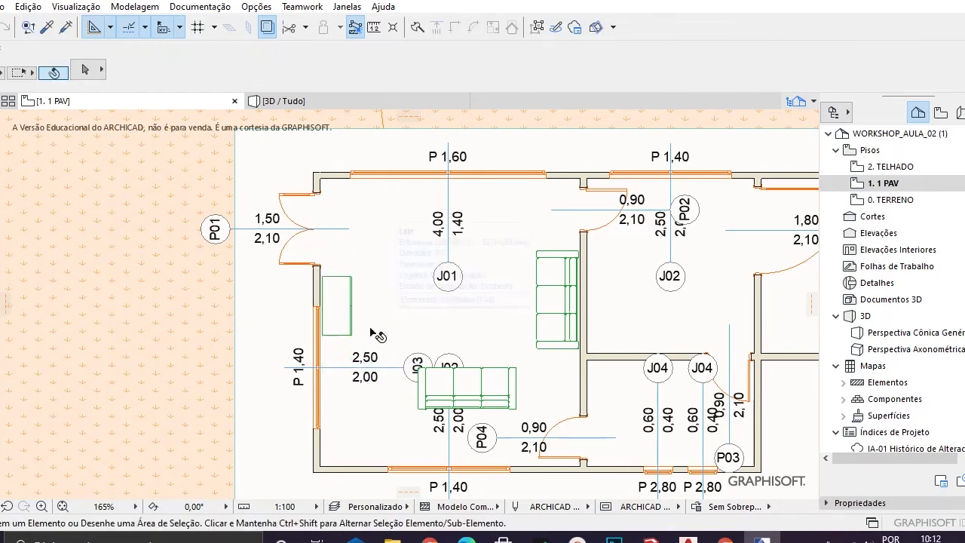
Step: Browse the furniture library folders and set the Object tool to Mesa Café 02 23 from Mesas 23
left_click(1, 409)
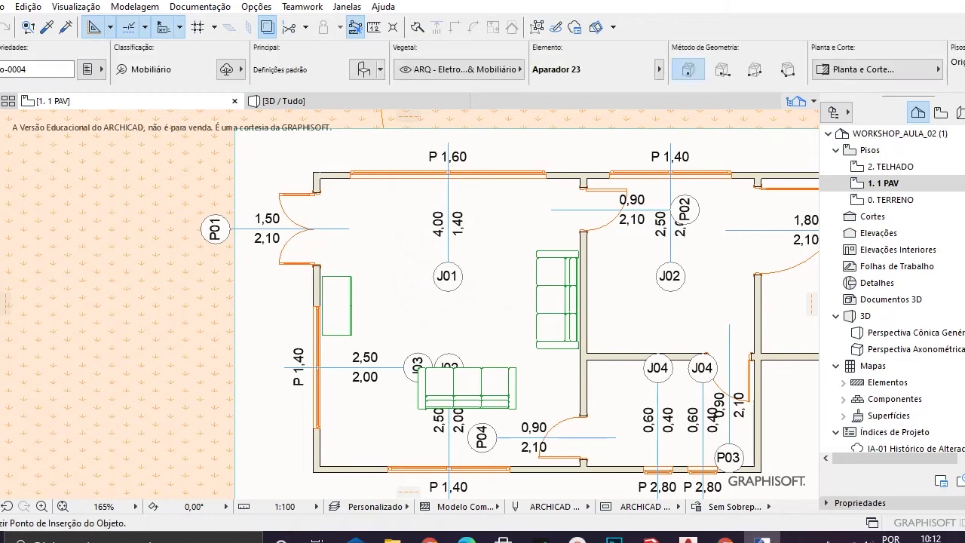
key("ctrl+t")
scroll(316, 301, "down", 10)
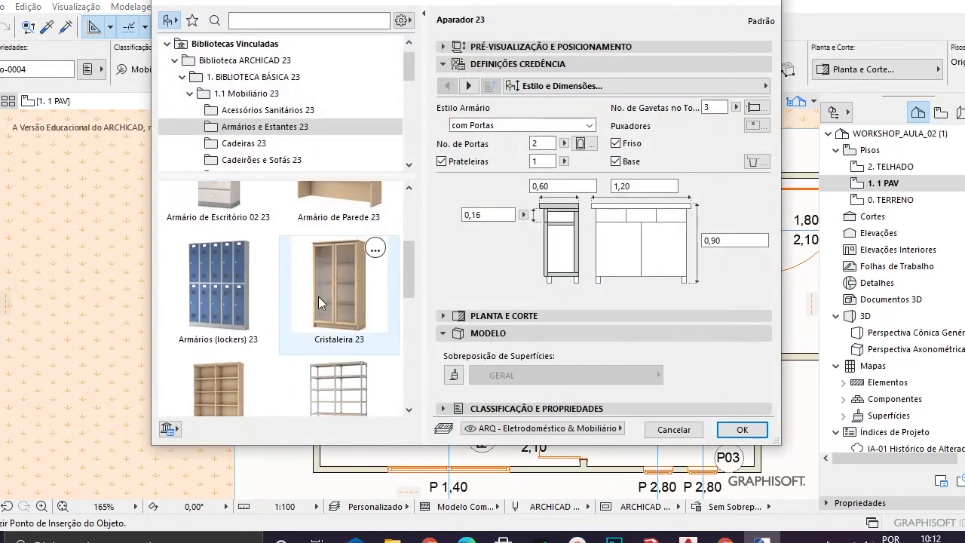
left_click(268, 143)
scroll(270, 113, "down", 2)
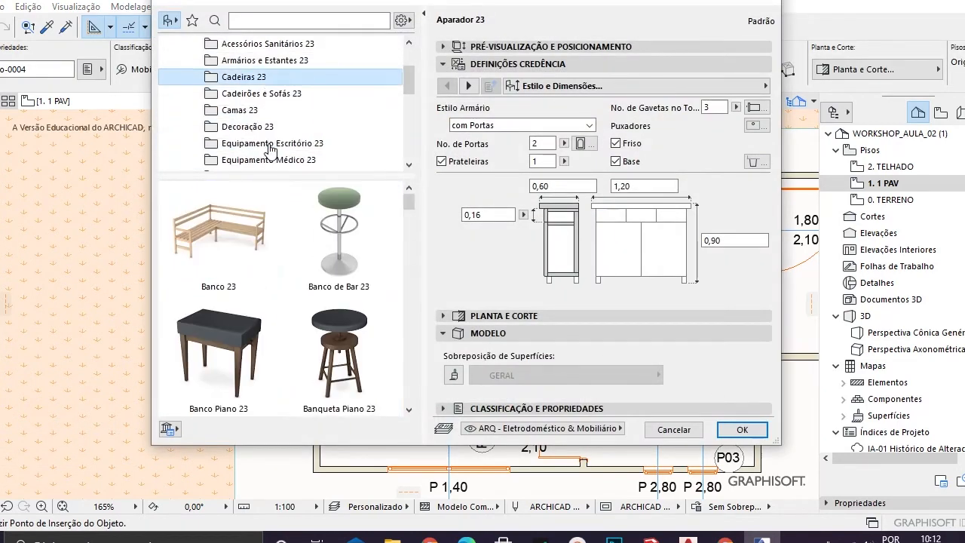
left_click(264, 93)
left_click(248, 110)
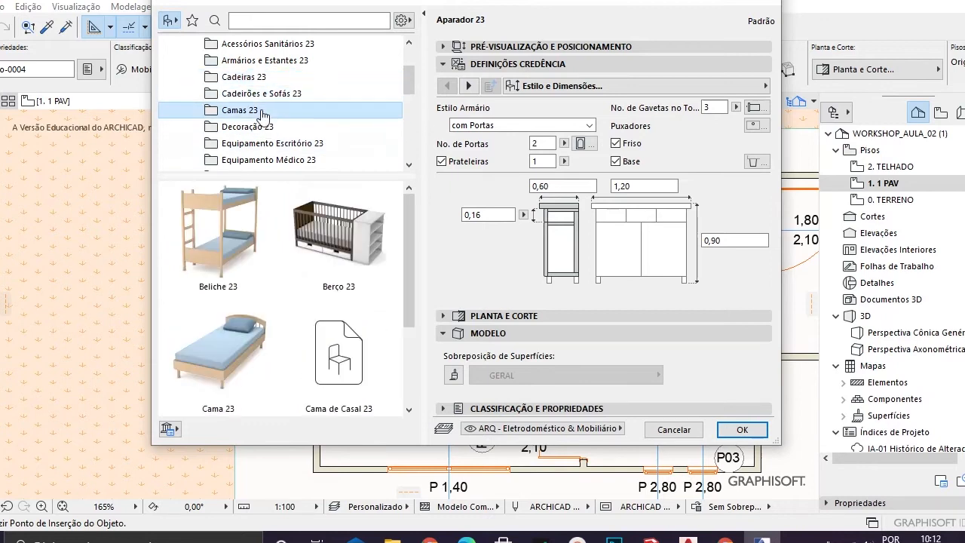
left_click(261, 128)
scroll(260, 140, "down", 2)
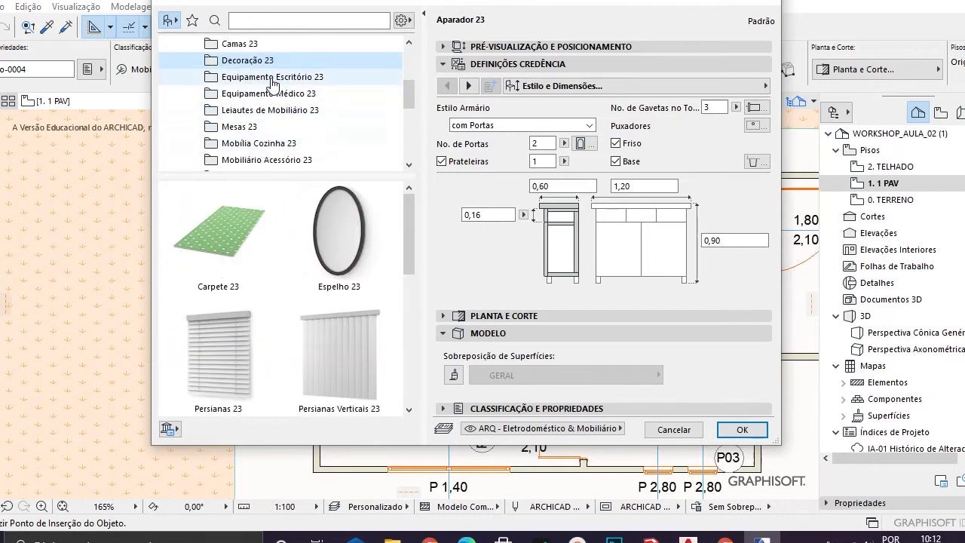
left_click(273, 78)
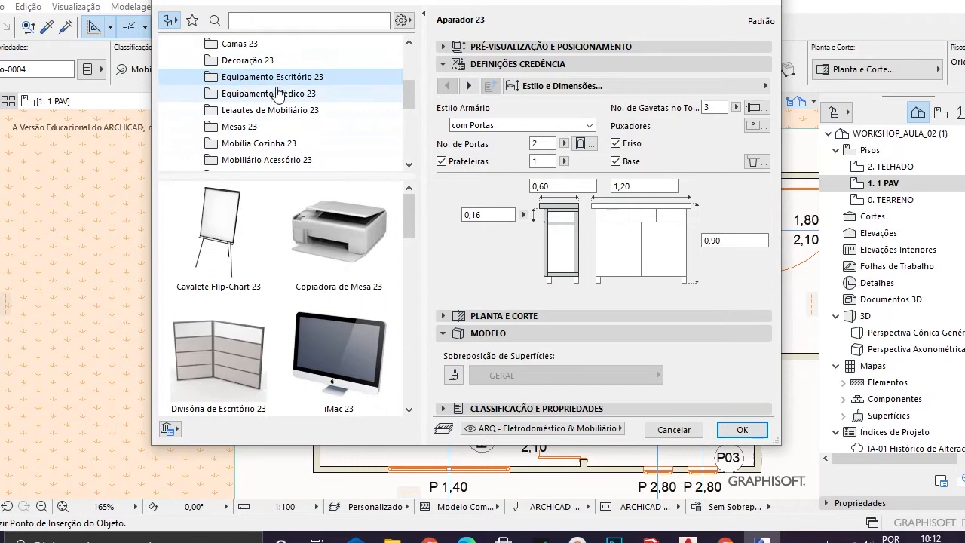
left_click(280, 93)
left_click(283, 112)
left_click(281, 127)
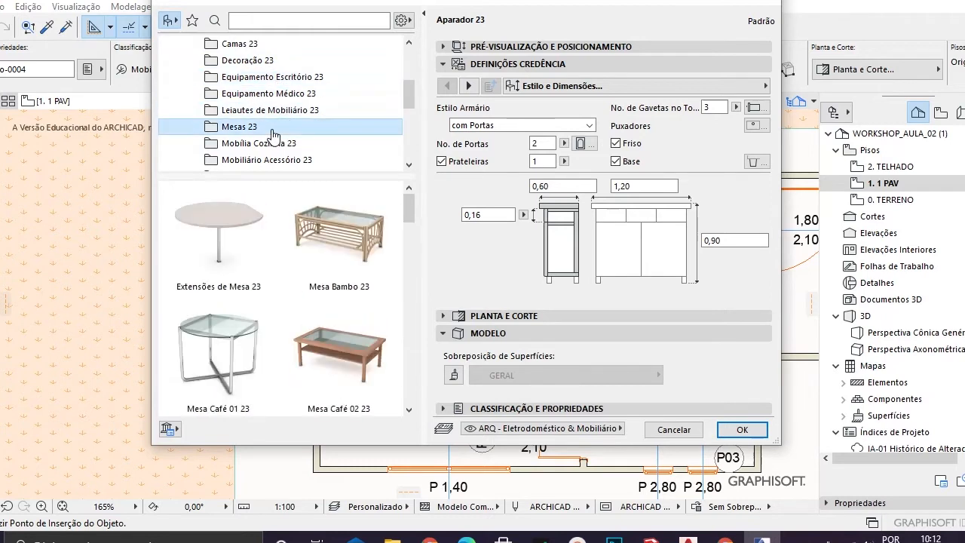
scroll(305, 344, "down", 1)
left_click(341, 288)
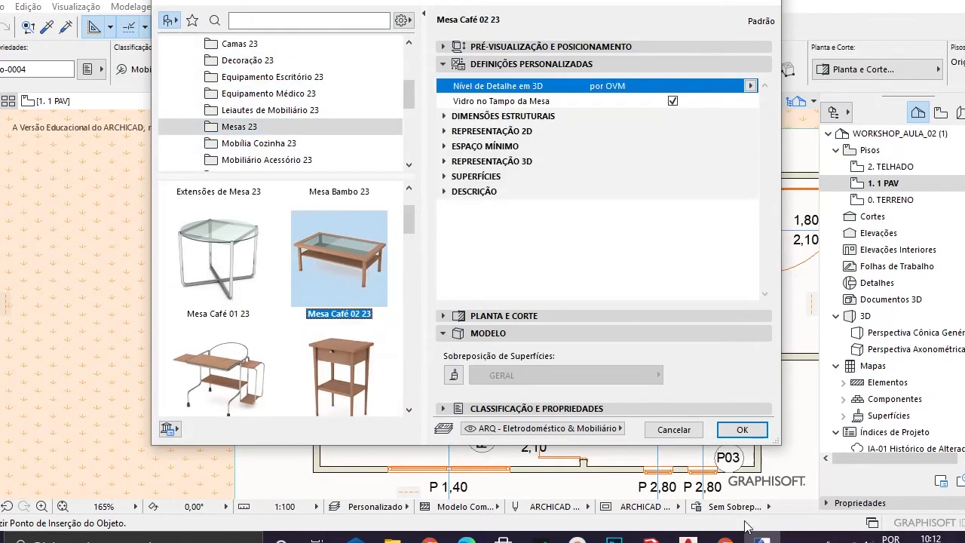
Step: Review the coffee table's preview and positioning settings, keep its defaults, and place it in the middle of the large room
left_click(443, 65)
left_click(442, 65)
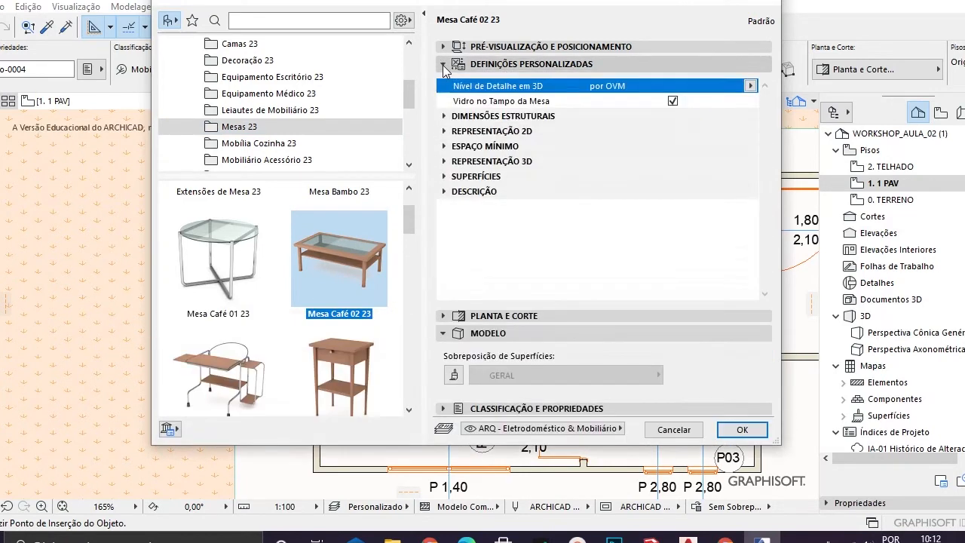
left_click(442, 46)
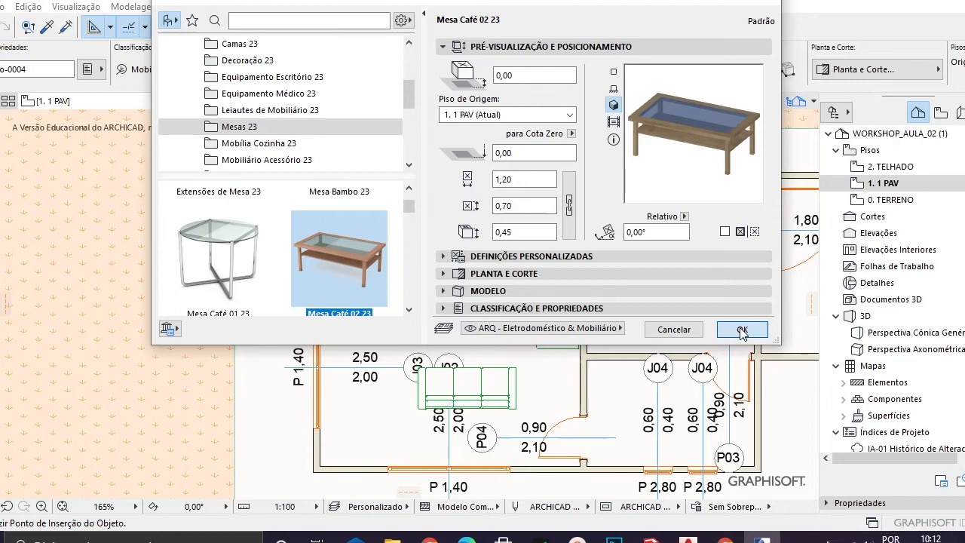
left_click(741, 330)
left_click(452, 298)
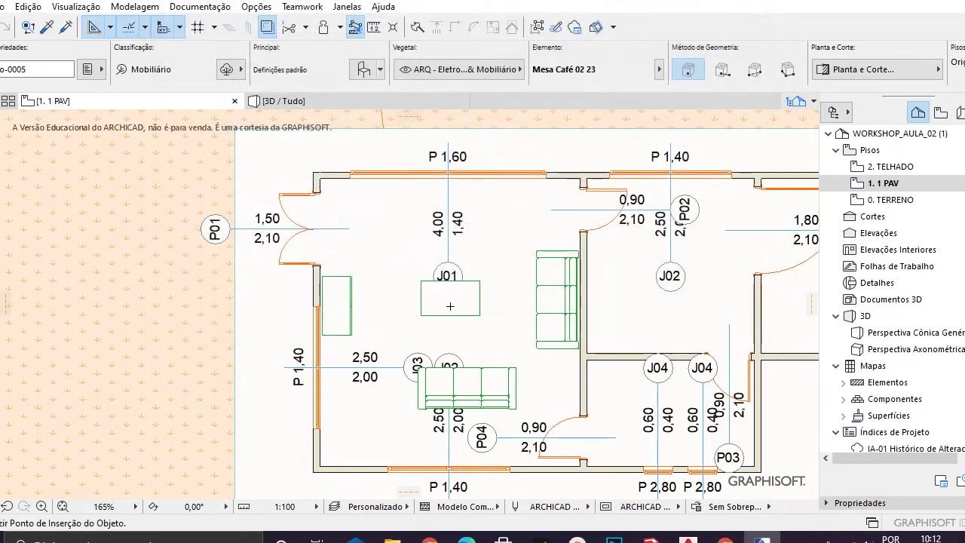
Step: Rotate the coffee table by 90° about its centre so it runs parallel to the sideboard, and deselect it
left_click(456, 301)
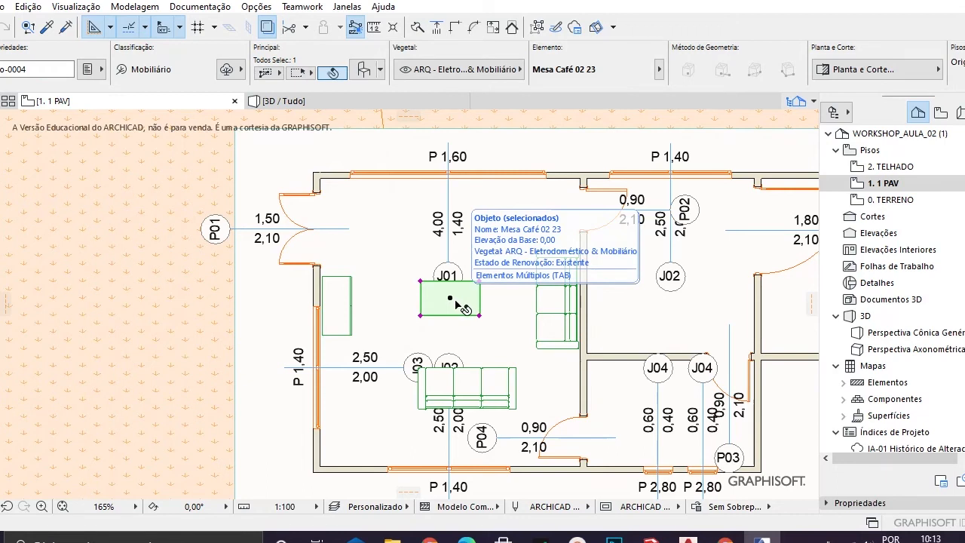
key("ctrl+e")
left_click(450, 302)
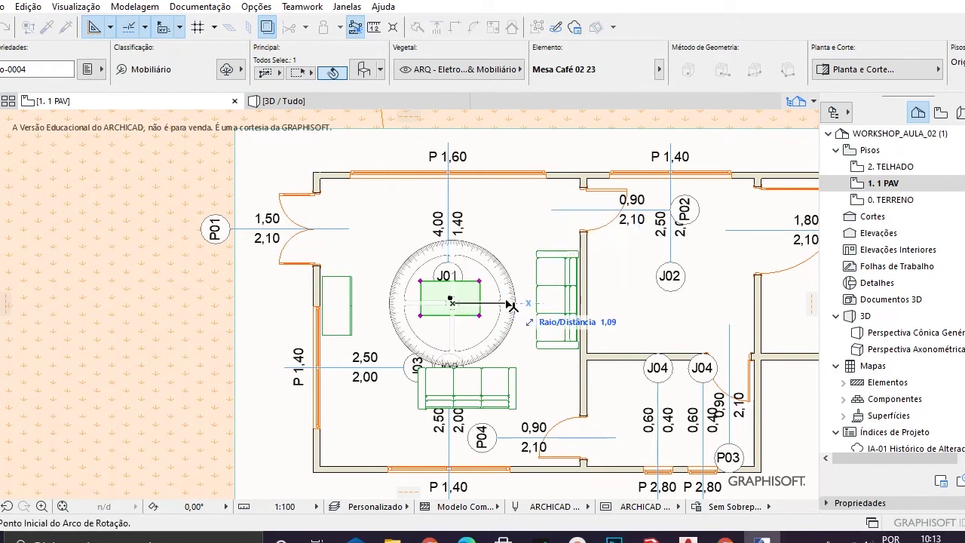
left_click(510, 305)
left_click(452, 195)
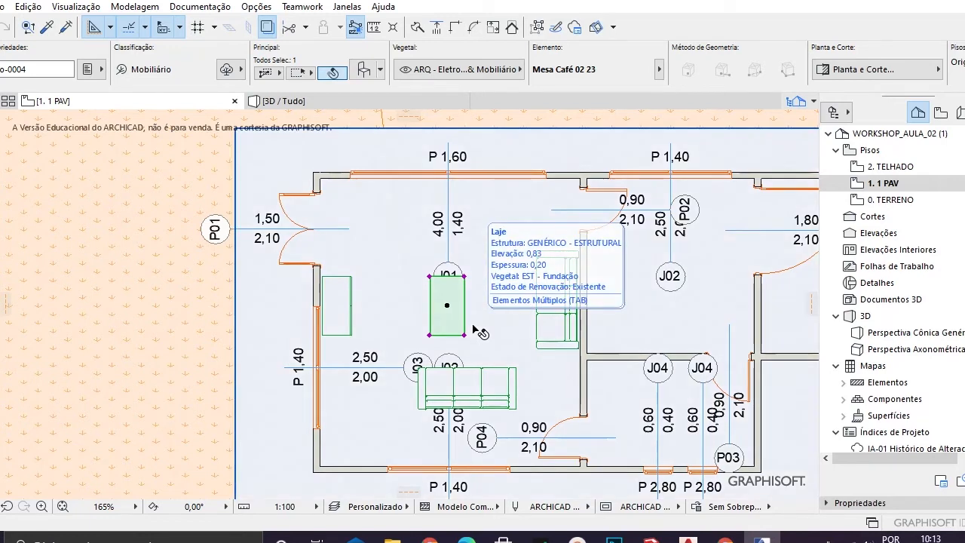
key("Escape")
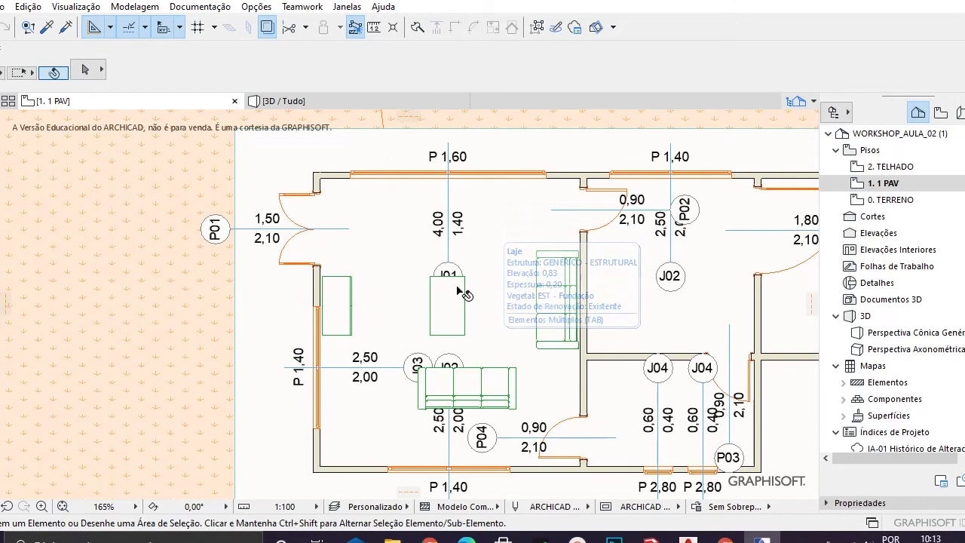
Step: Select the coffee table, examine the furnished large room in the 3D view, and return to the 1 PAV floor plan
left_click(437, 327)
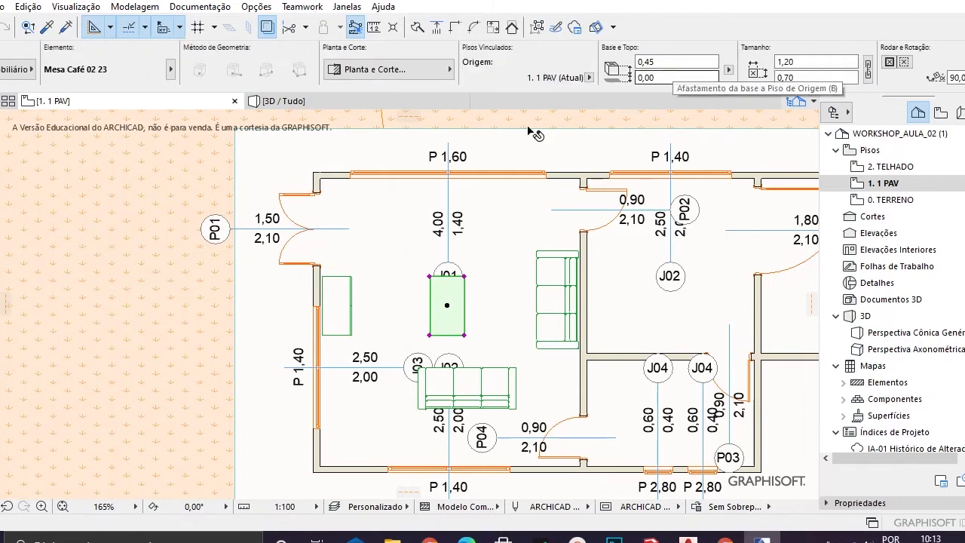
left_click(324, 103)
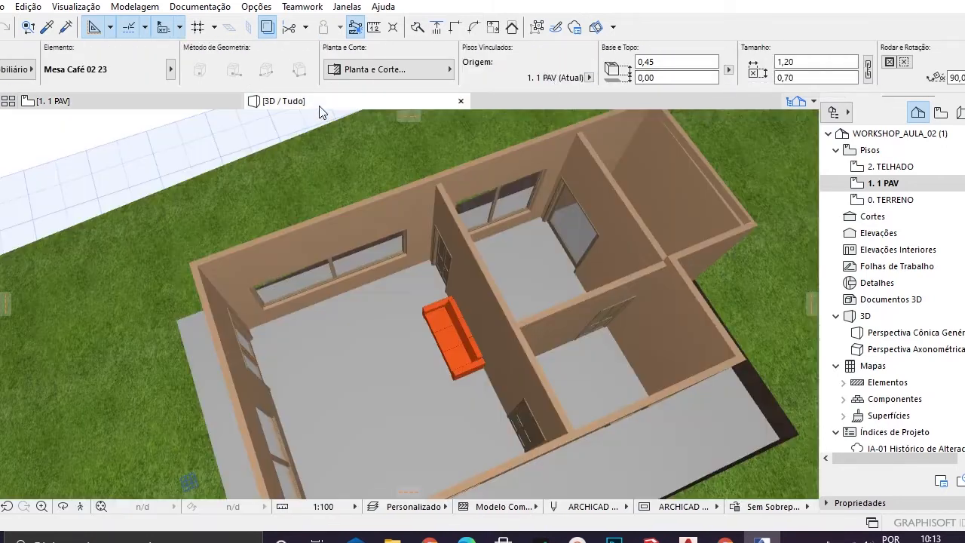
left_click_drag(369, 447, 388, 209)
scroll(389, 204, "down", 2)
middle_click_drag(399, 171, 416, 220)
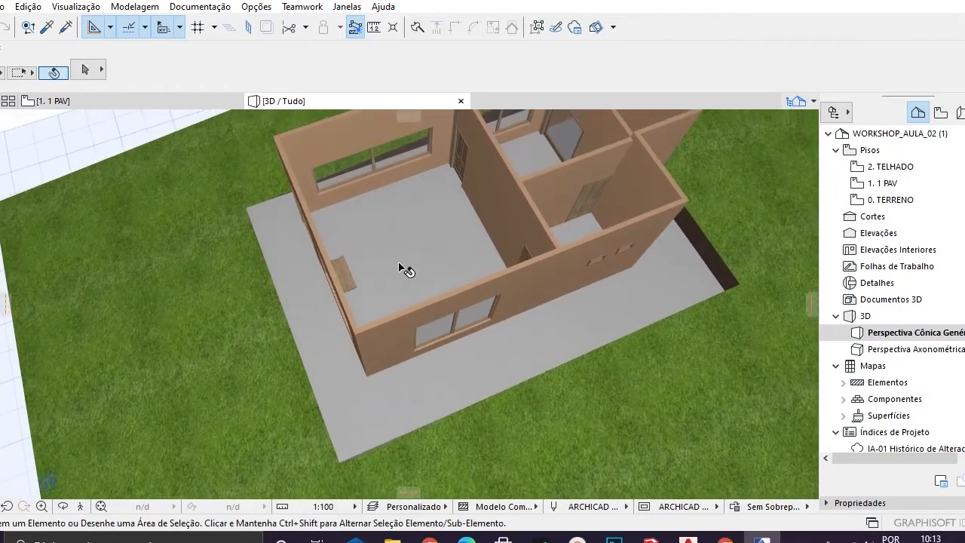
left_click(128, 100)
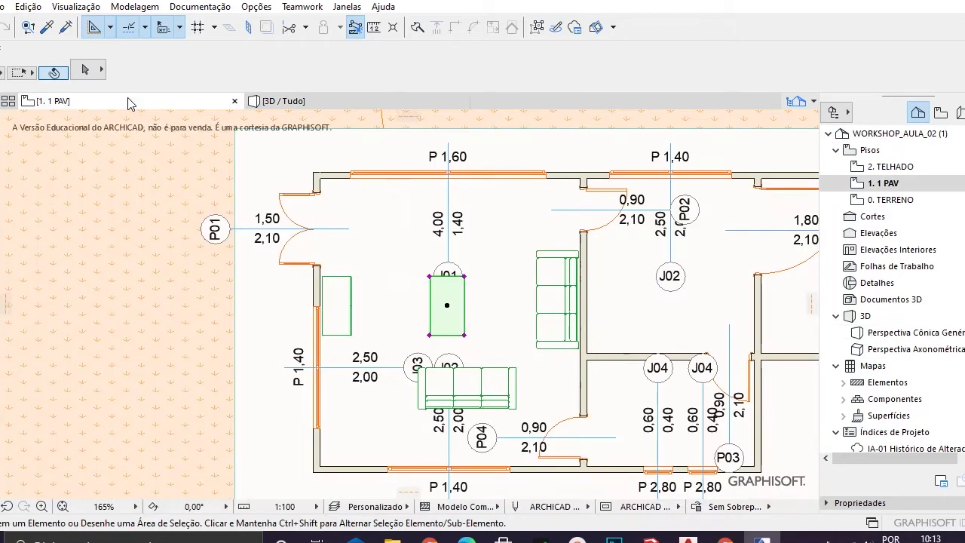
Step: Set the second size dimension of the living-room coffee table to 0,83
left_click(571, 305)
scroll(576, 72, "down", 5)
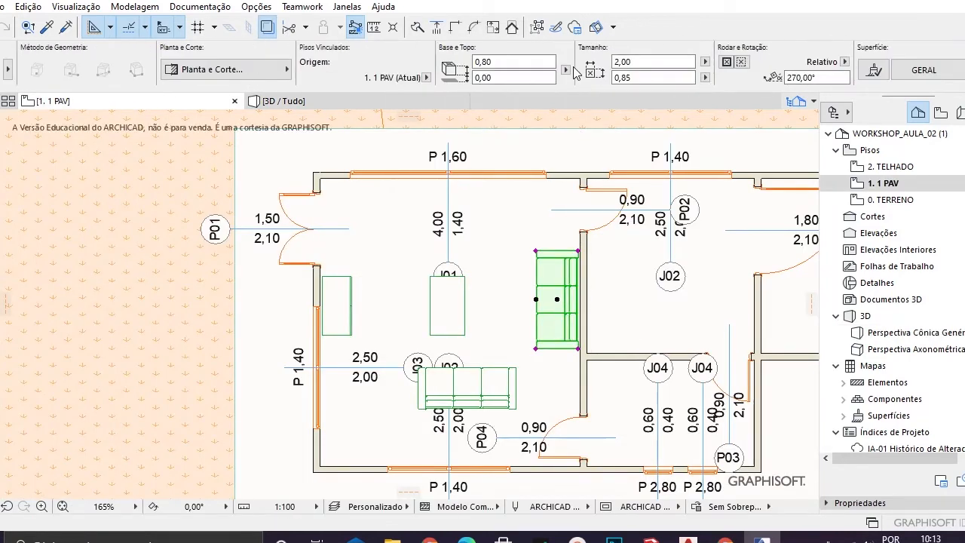
left_click(456, 330)
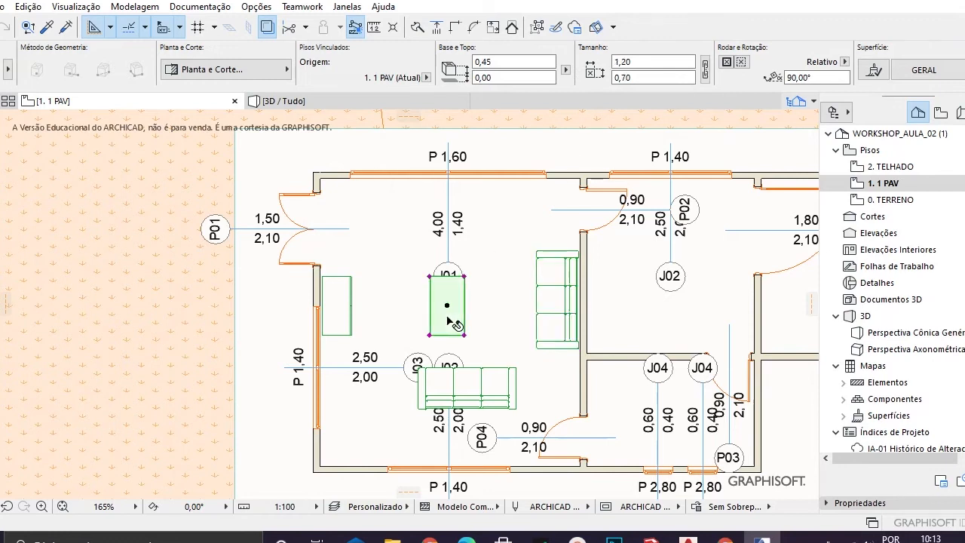
left_click(614, 78)
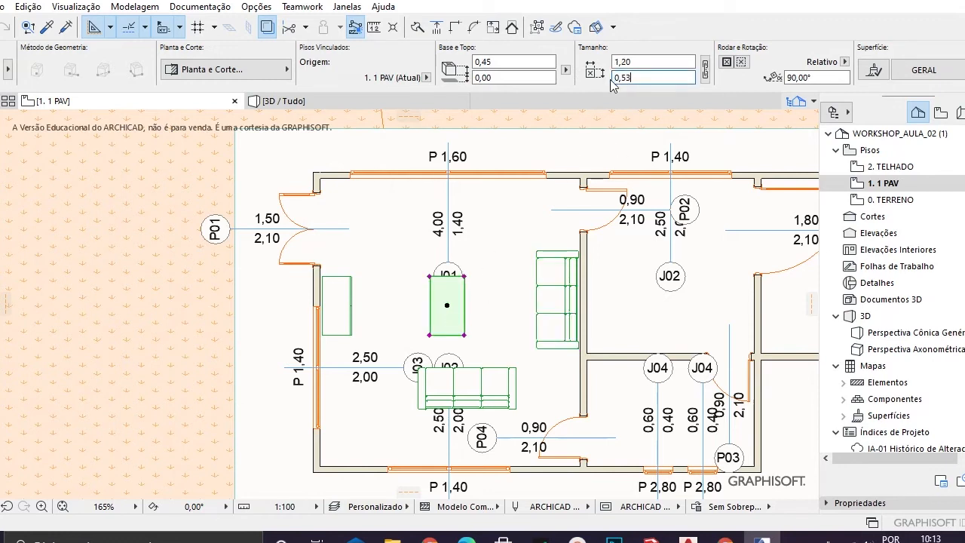
type("0,53")
key("Return")
key("BackSpace")
key("BackSpace")
type("83")
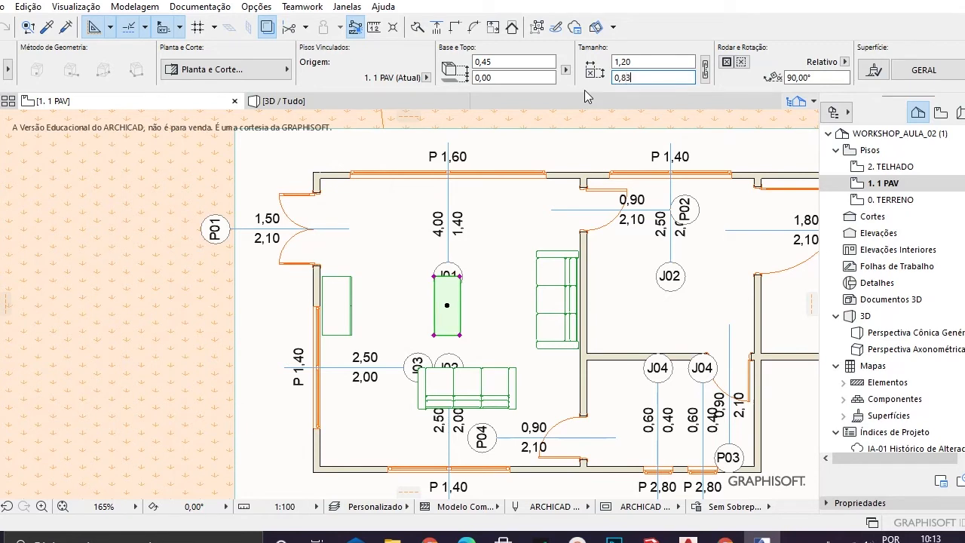
Step: Set the base elevation of the cabinet beside the P01 entrance door to 0,83
left_click(331, 318)
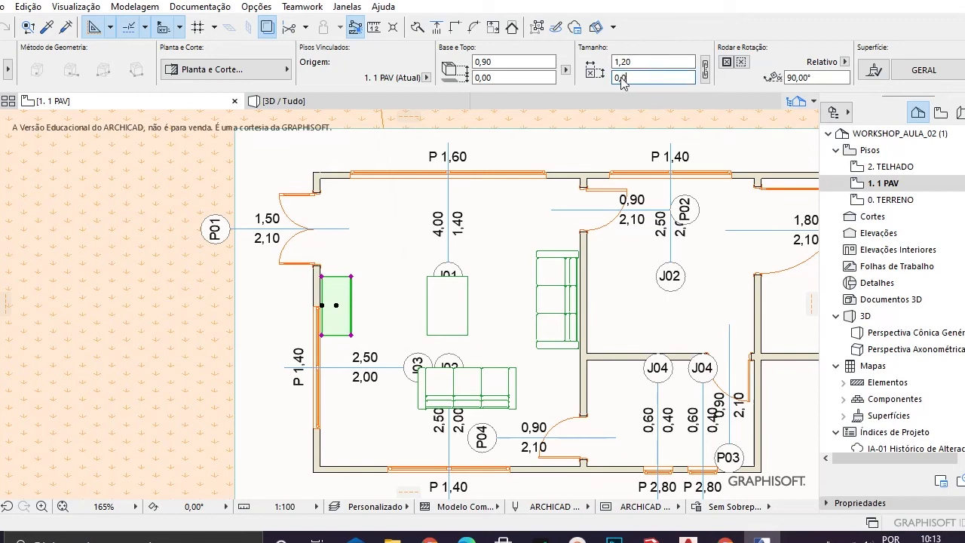
key("Return")
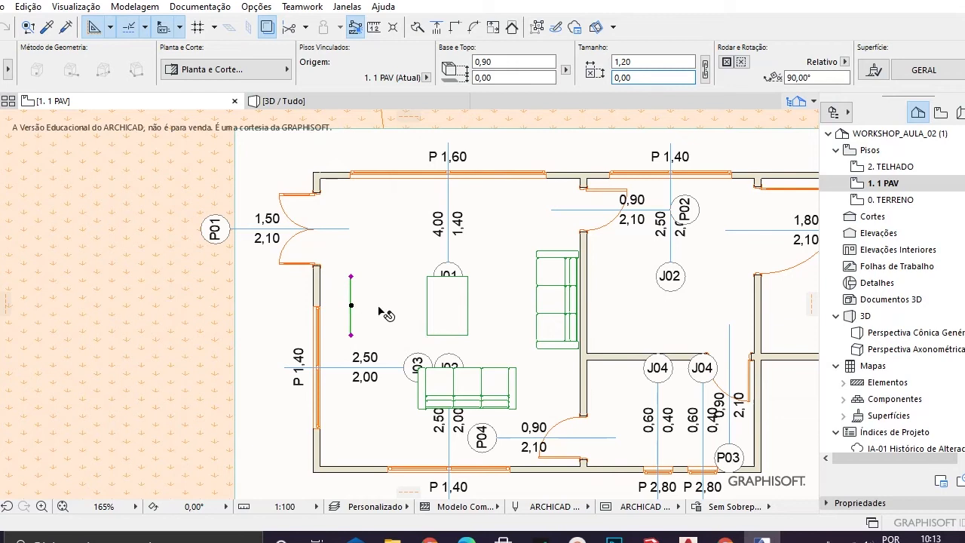
key("ctrl+z")
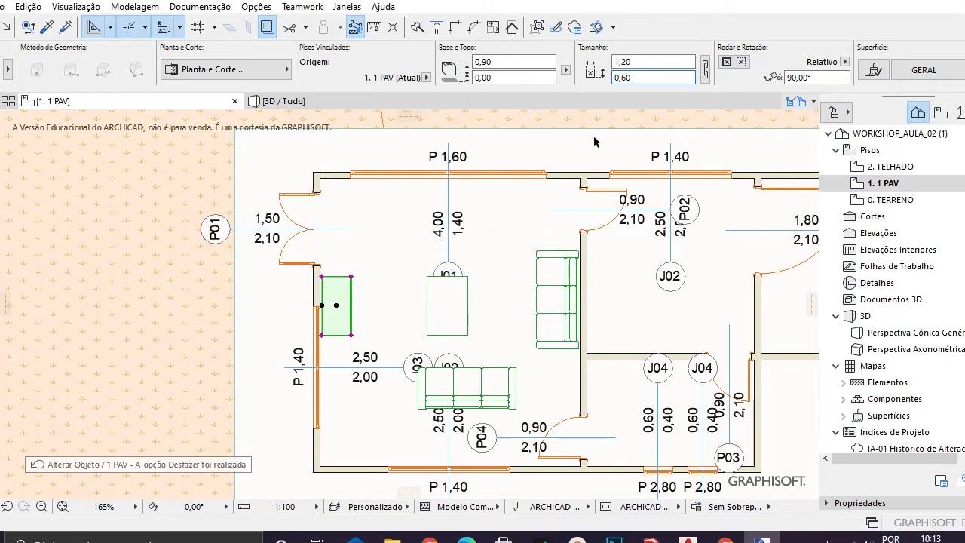
scroll(644, 63, "down", 1)
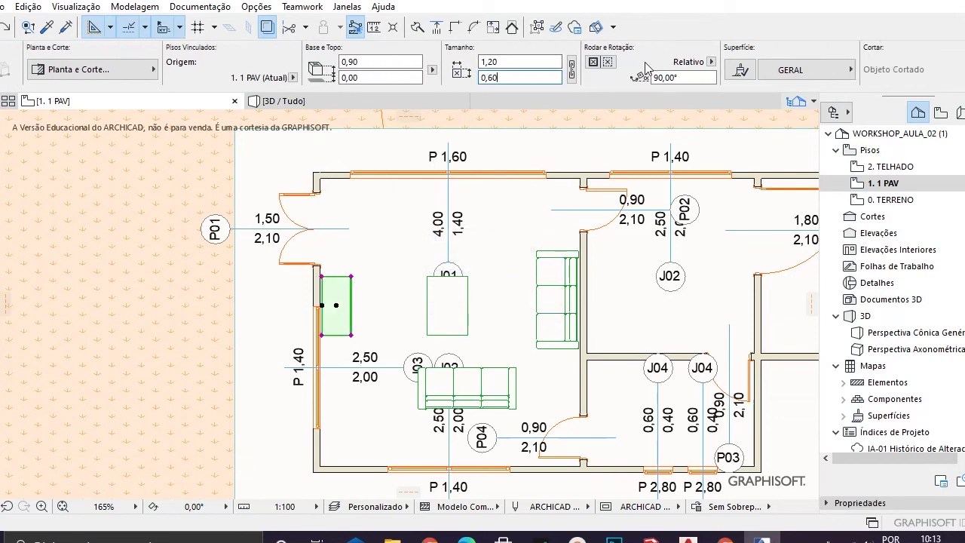
left_click_drag(367, 80, 349, 84)
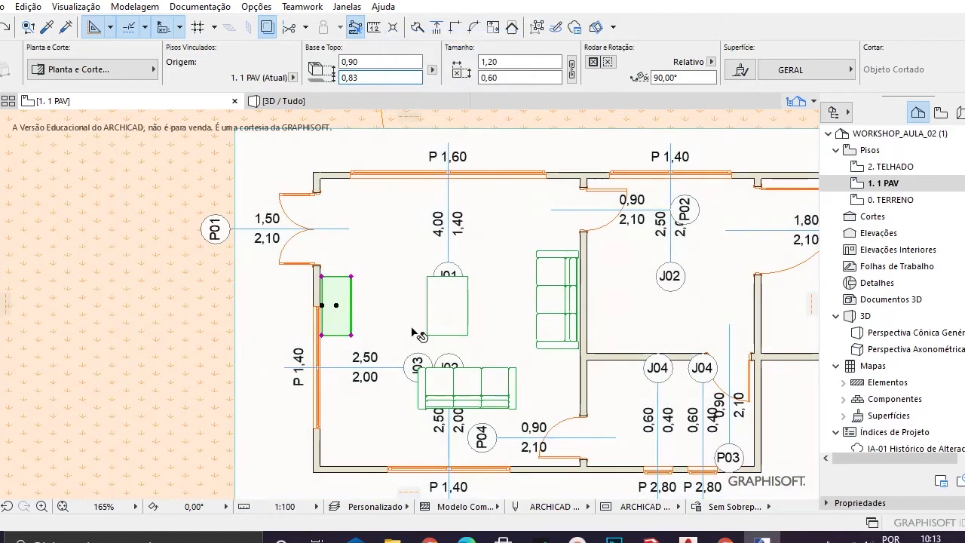
Step: Set the coffee table's base elevation to 0,83 and its second size dimension to 0,85
left_click(461, 317)
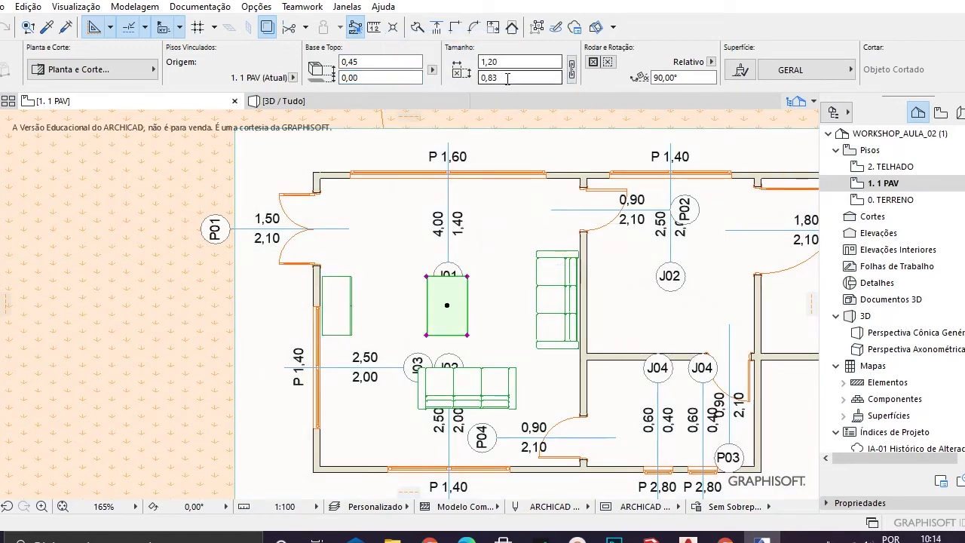
left_click(354, 79)
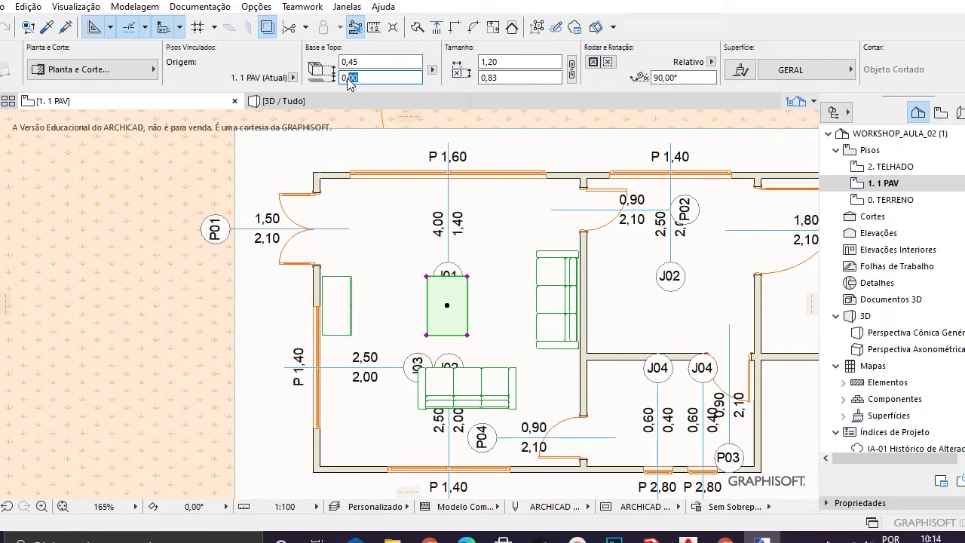
left_click(494, 78)
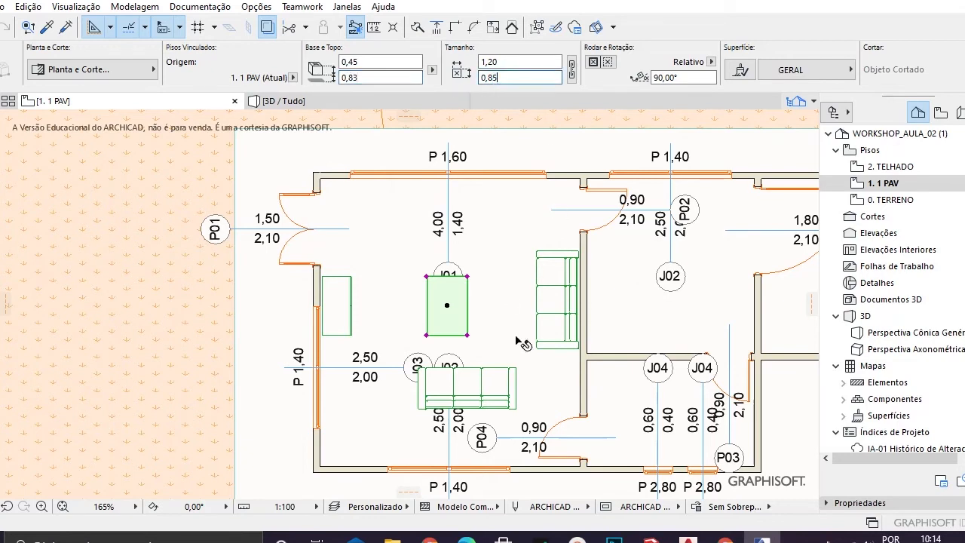
Step: Set the base elevation of both living-room sofas to 0,83
left_click(545, 332)
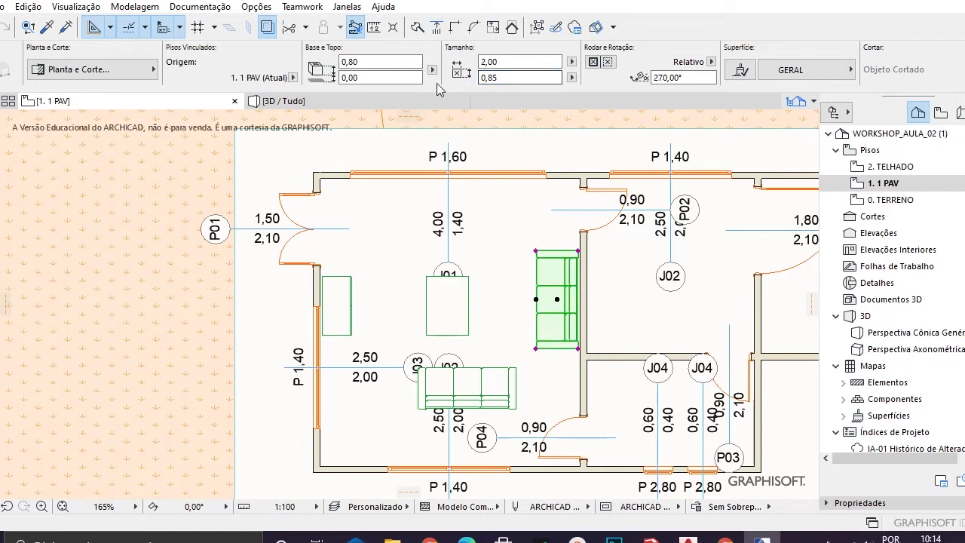
left_click(360, 81)
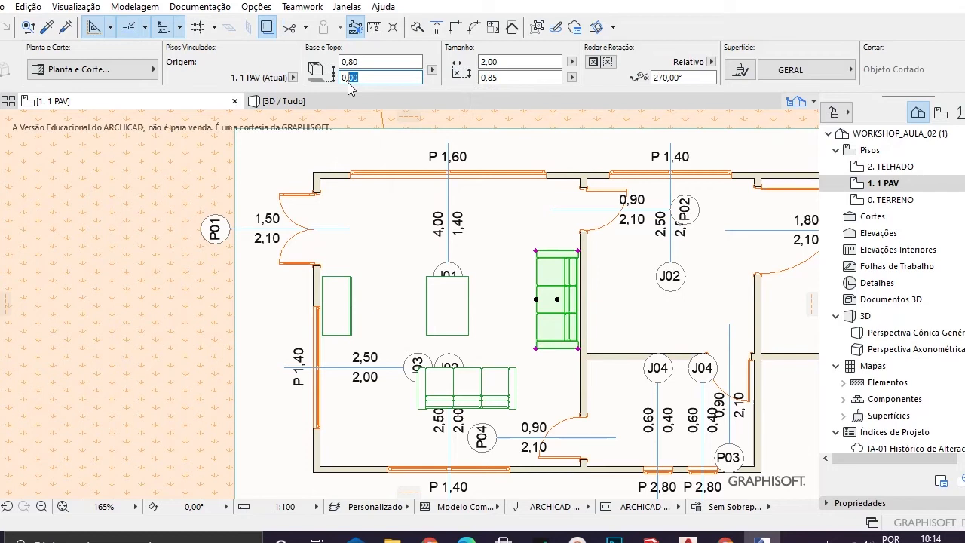
left_click(450, 399)
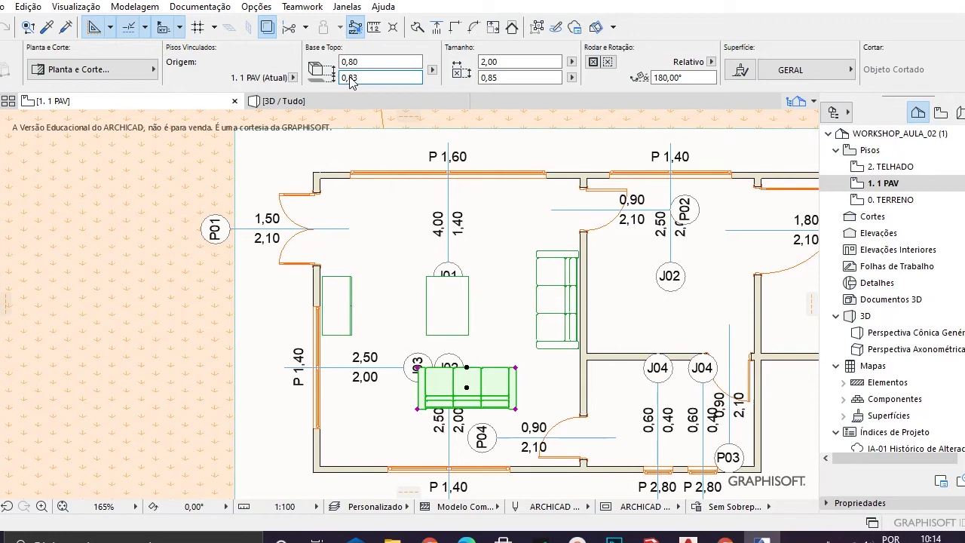
Step: Examine how the living-room furniture sits on the floor in the 3D view and return to the 1 PAV floor plan
left_click(313, 104)
scroll(422, 269, "up", 10)
scroll(422, 249, "down", 6)
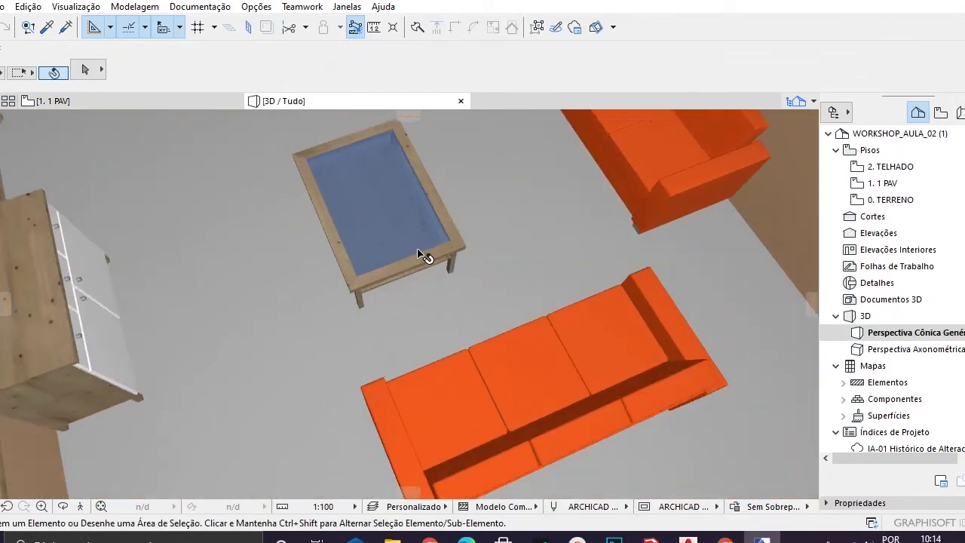
mouse_move(447, 313)
middle_mouse_down("shift")
mouse_move(491, 269)
mouse_move(444, 317)
middle_mouse_up("shift")
scroll(443, 318, "down", 5)
scroll(437, 323, "down", 2)
mouse_move(506, 295)
middle_mouse_down("shift")
mouse_move(484, 308)
mouse_move(262, 317)
mouse_move(500, 287)
middle_mouse_up("shift")
scroll(500, 287, "down", 5)
middle_click_drag(555, 261, 467, 220, "shift")
left_click(153, 106)
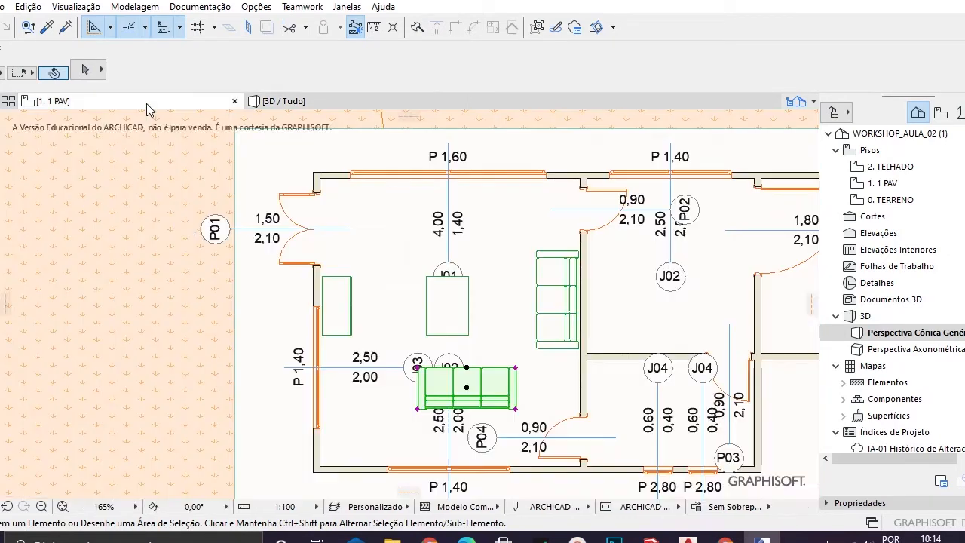
left_click(562, 304)
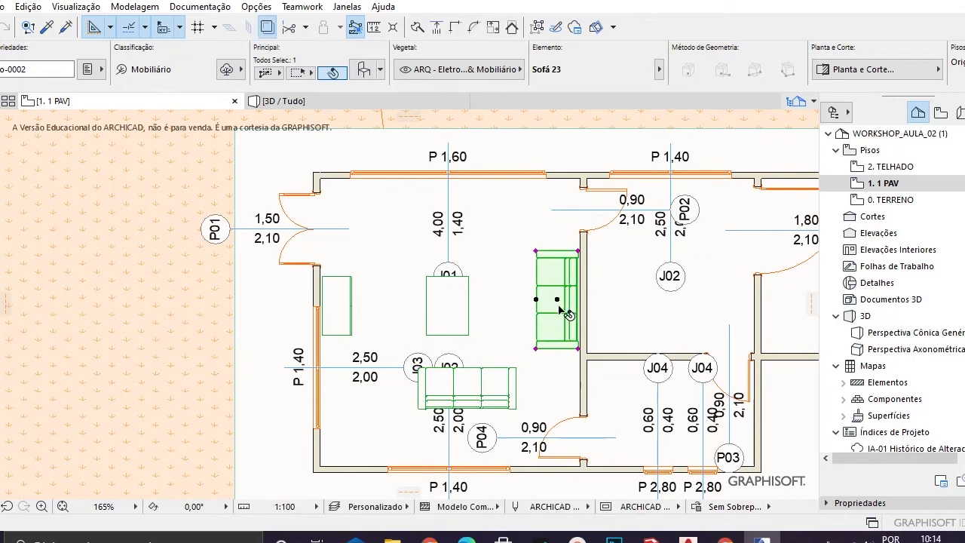
left_click(632, 322)
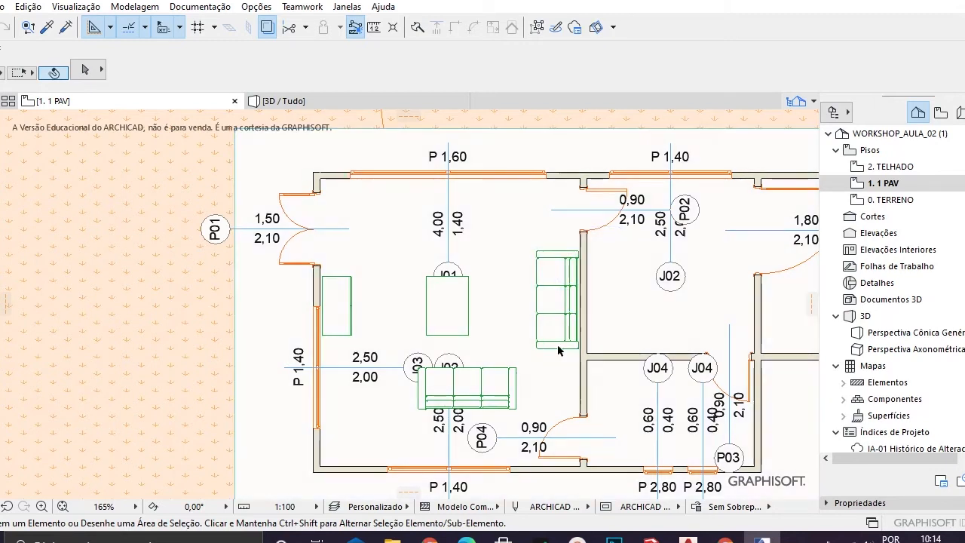
left_click(557, 349)
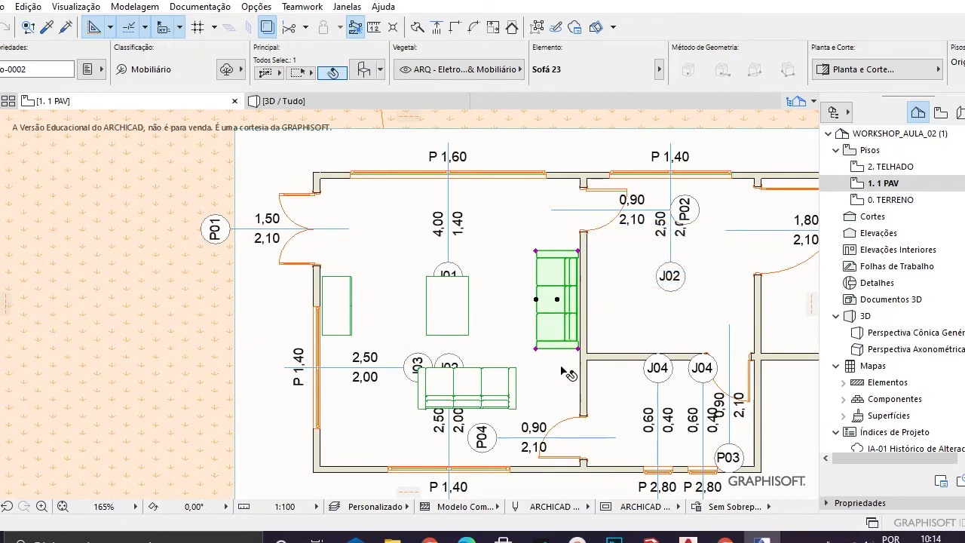
scroll(369, 284, "down", 2)
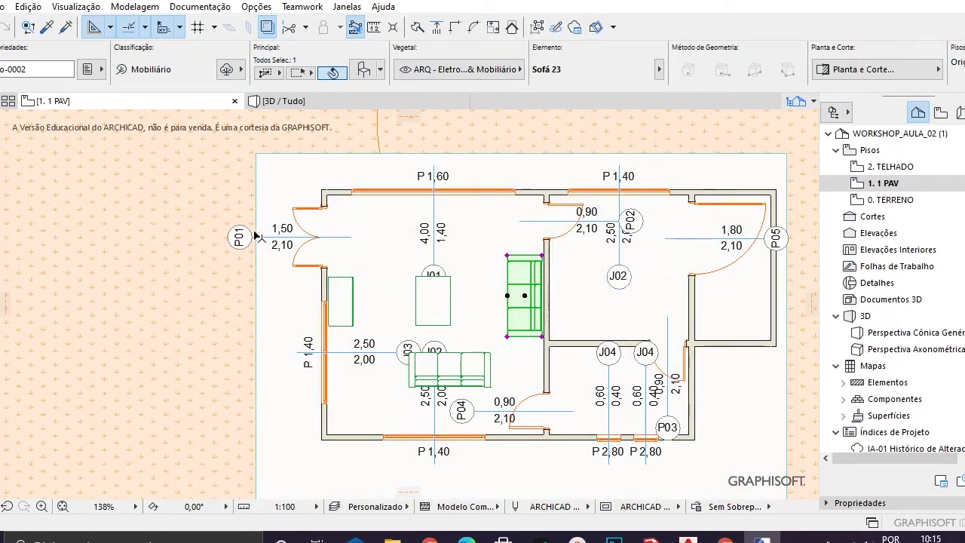
key("Escape")
Step: Assign the sofa against the partition wall to the 0-MOBILIÁRIO layer and make that layer visible
left_click(521, 317)
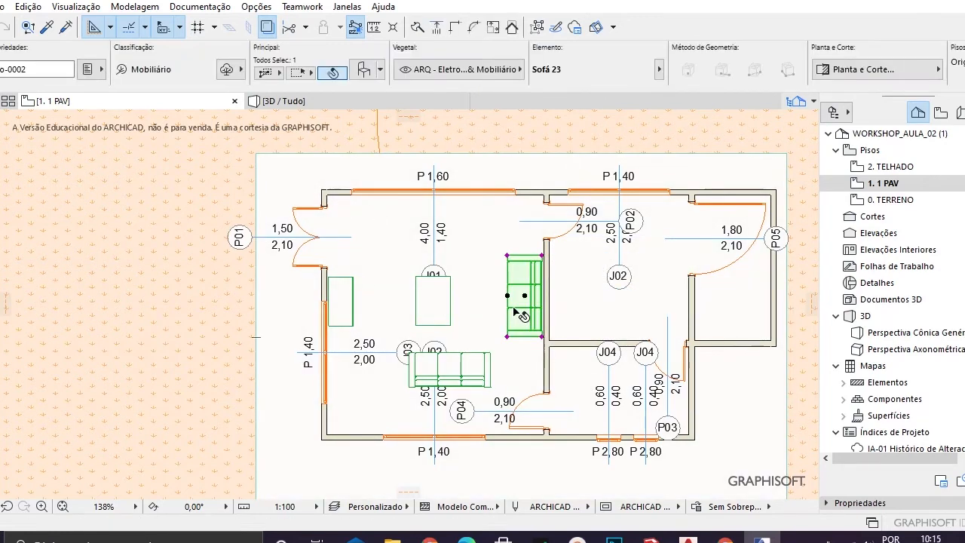
left_click(517, 69)
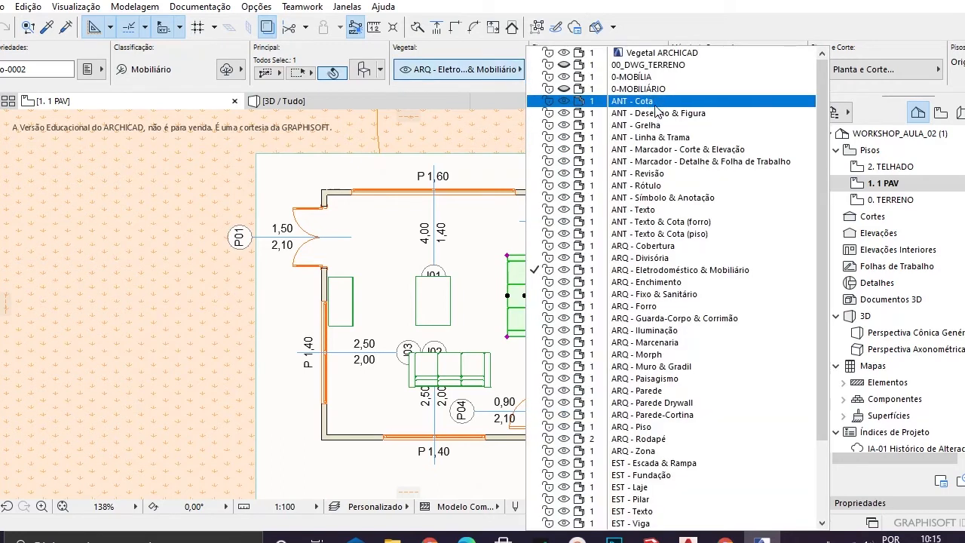
left_click(659, 92)
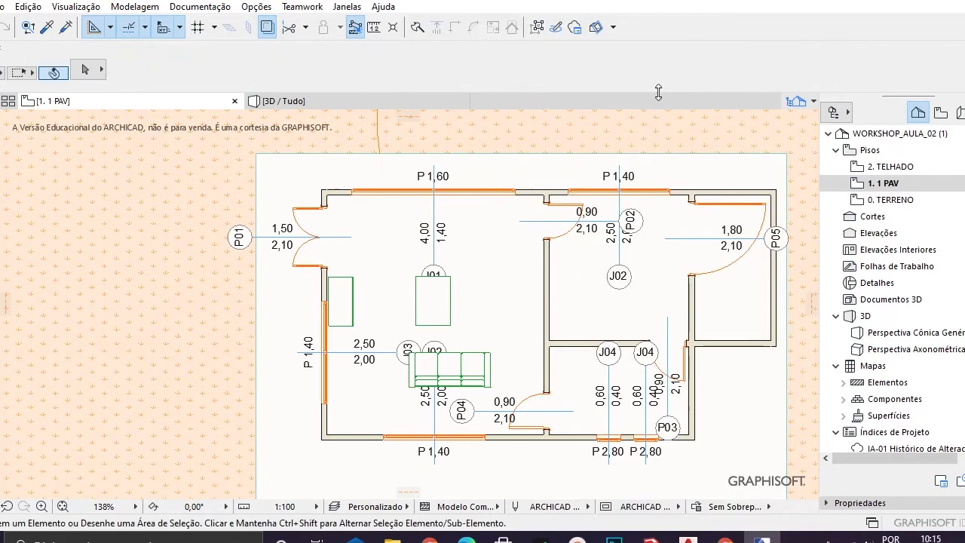
key("ctrl+l")
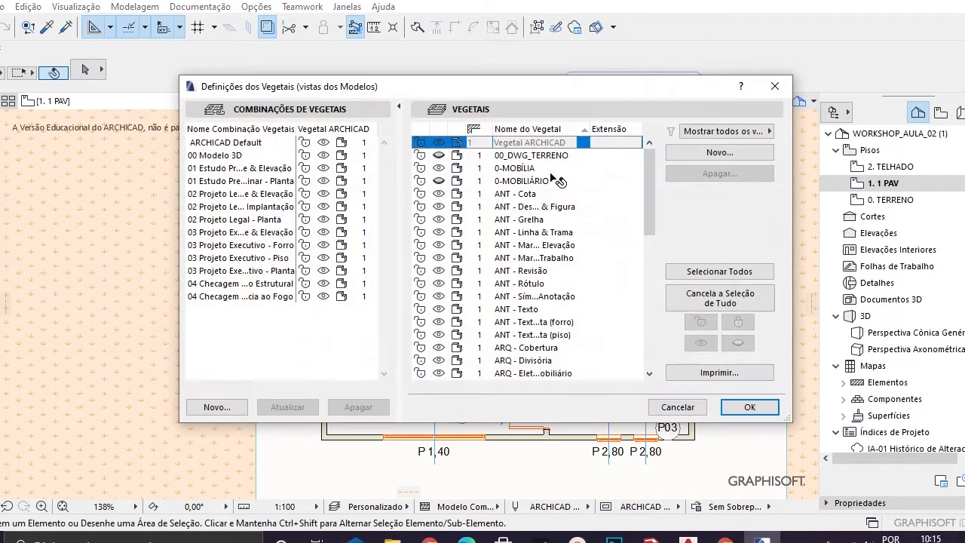
left_click(439, 181)
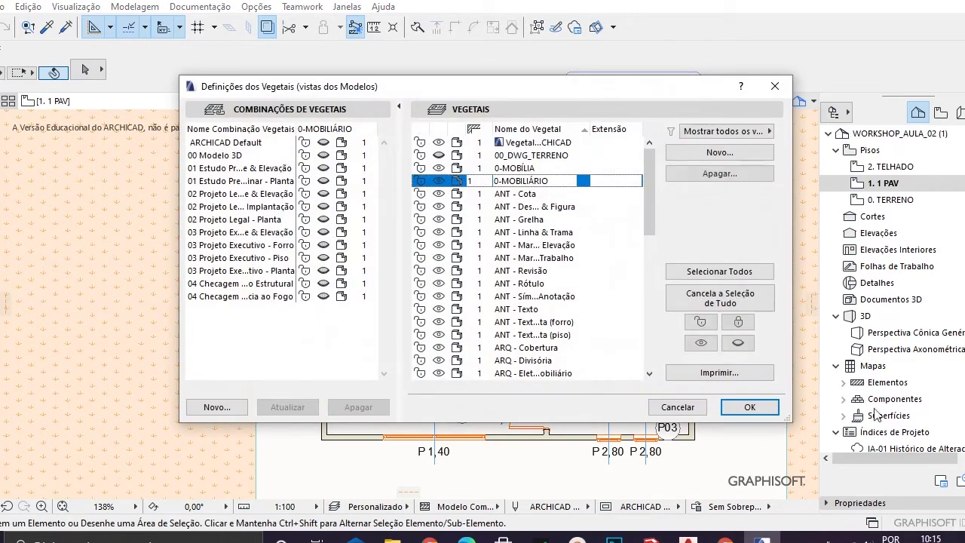
left_click(765, 410)
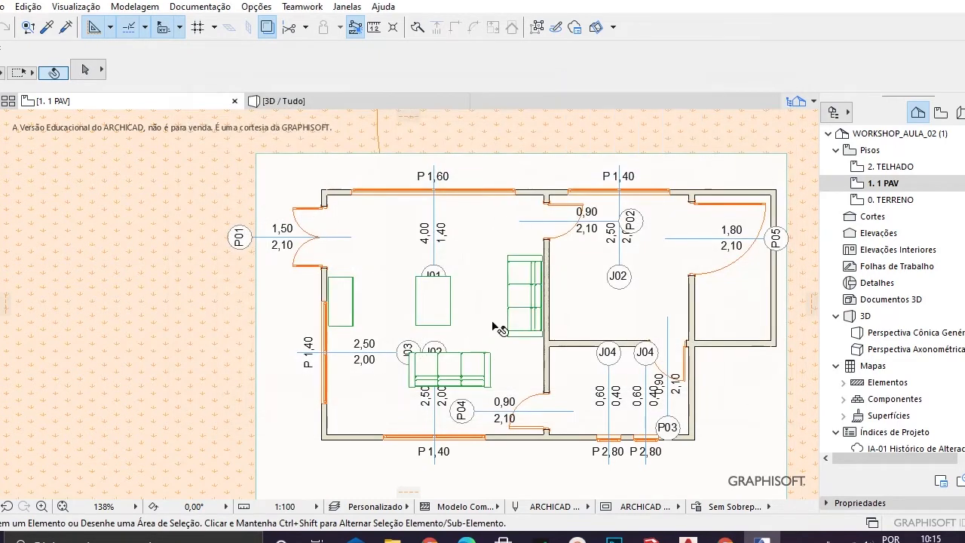
Step: Assign the sofa below the coffee table to the 0-MOBILIÁRIO layer
left_click(537, 302)
left_click(445, 374)
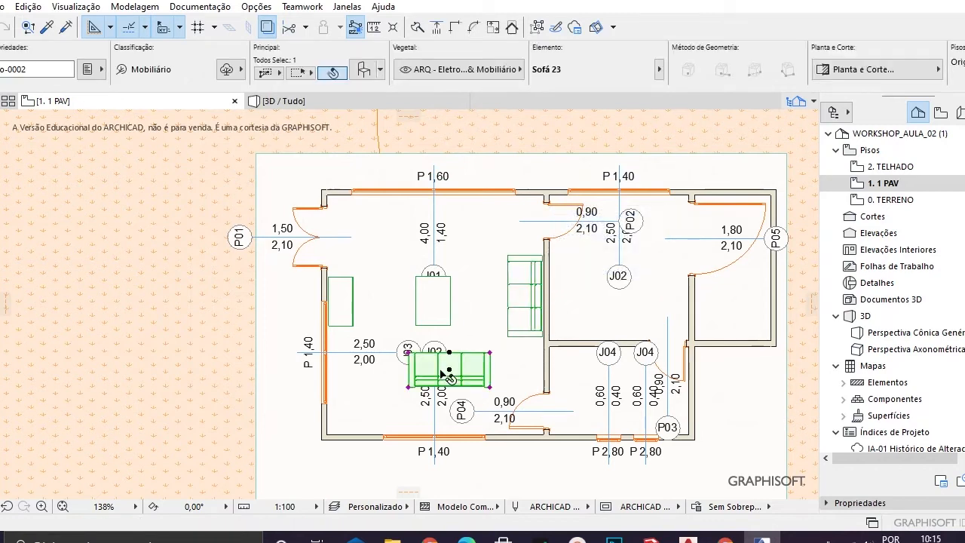
key("ctrl+l")
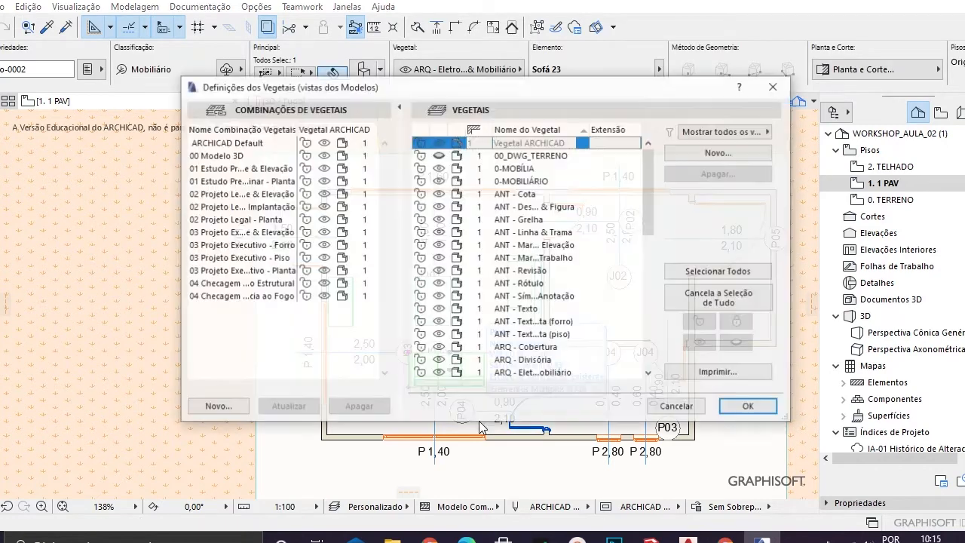
left_click(537, 181)
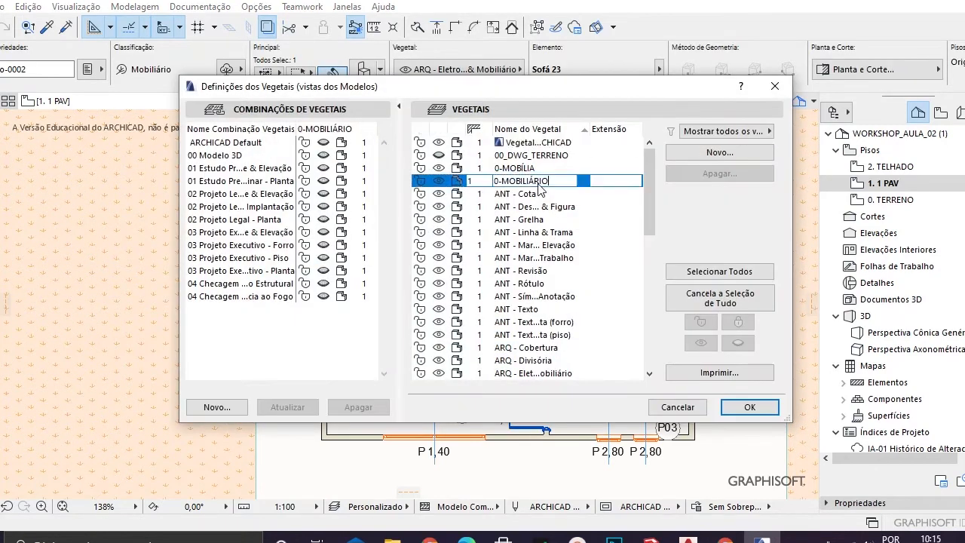
left_click(770, 411)
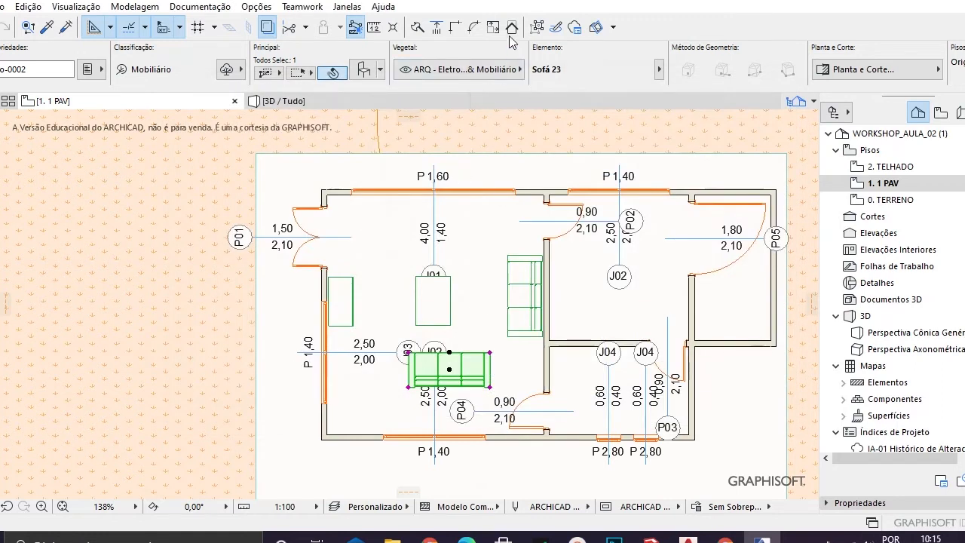
left_click(501, 72)
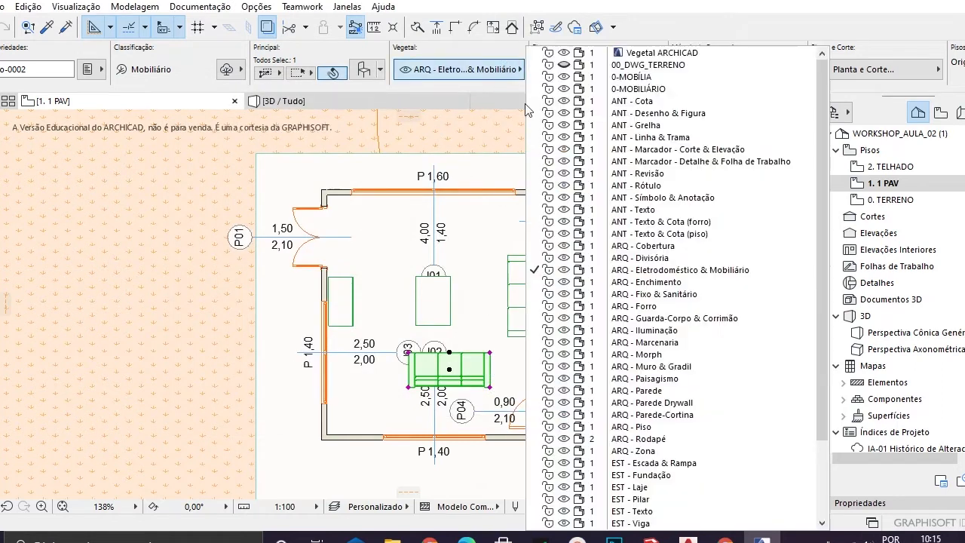
left_click(694, 89)
Step: Assign the living-room coffee table to the 0-MOBILIÁRIO layer
left_click(434, 285)
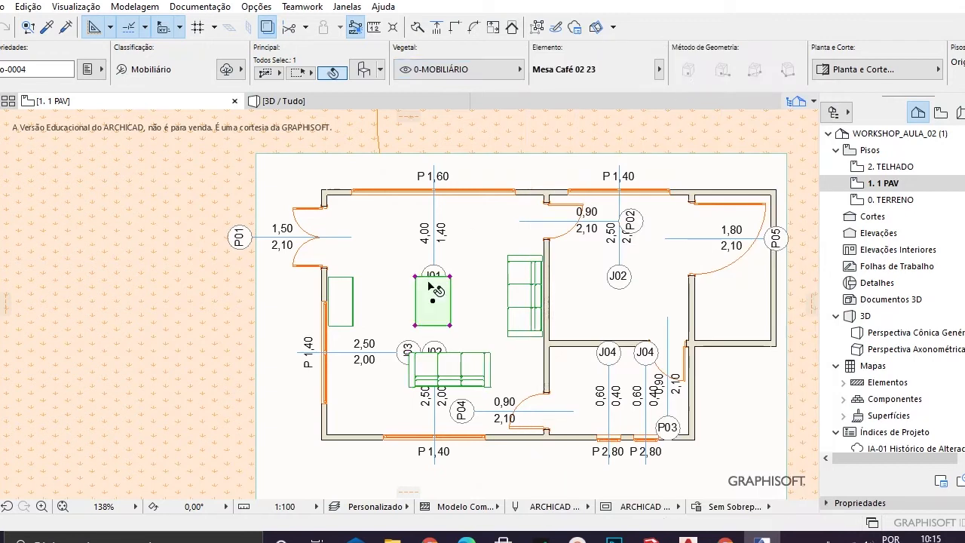
left_click(498, 69)
left_click(679, 76)
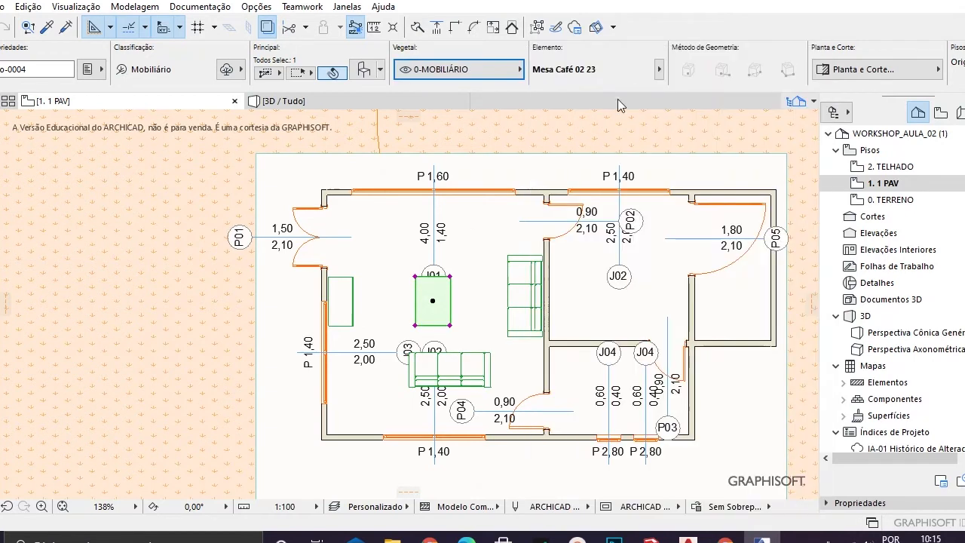
Step: Assign the sideboard beside the window wall to the 0-MOBILIÁRIO layer
left_click(340, 302)
left_click(459, 70)
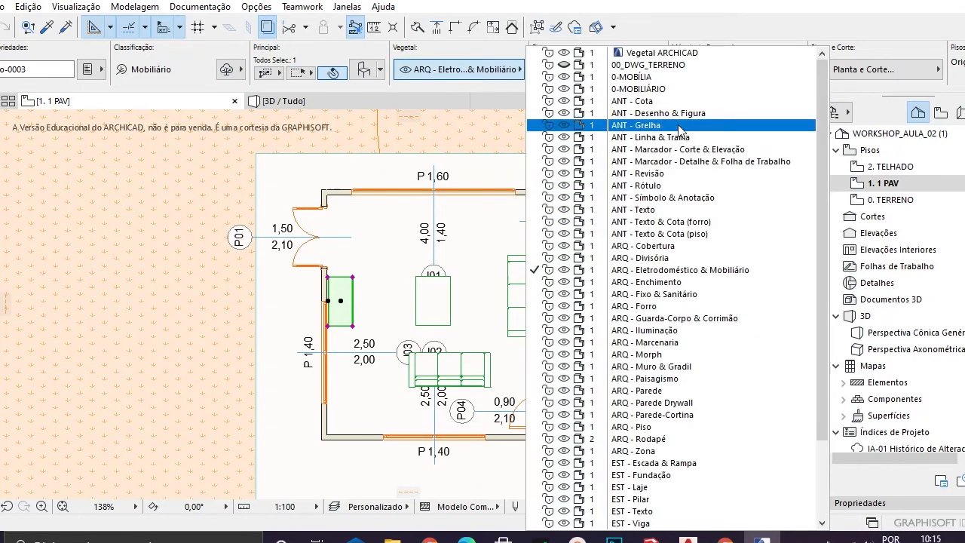
left_click(667, 89)
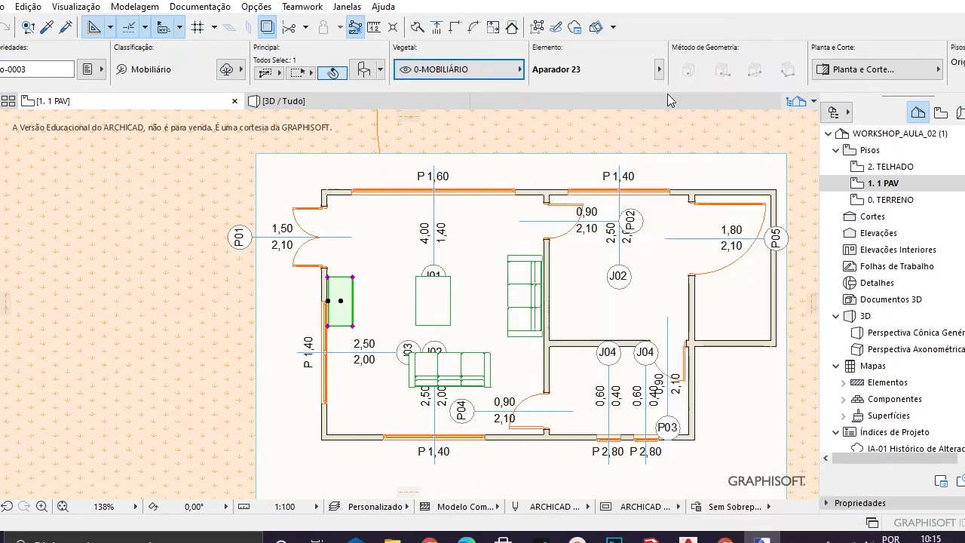
left_click(573, 147)
Step: Check the living-room furniture in the 3D view and the layer of the sofa against the partition wall in the 1 PAV plan
left_click(287, 101)
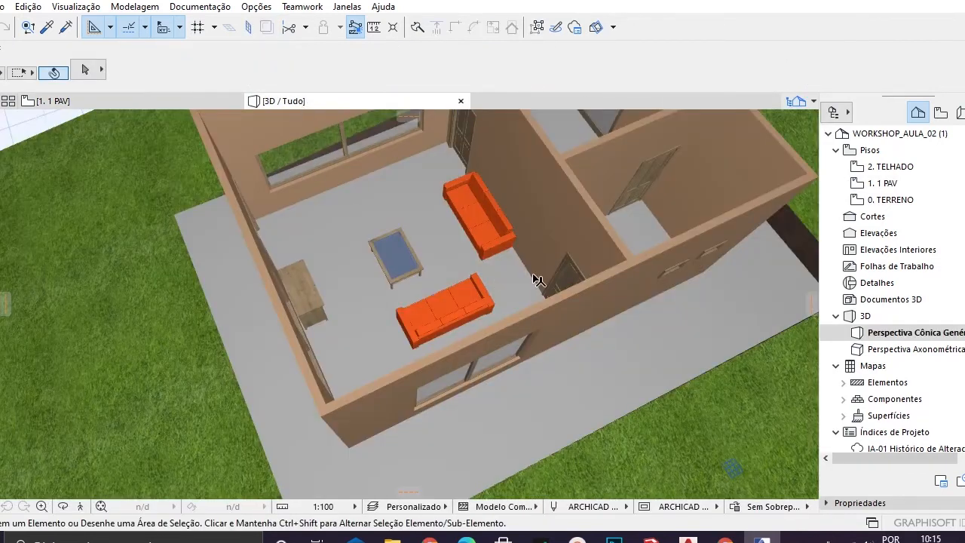
left_click(144, 105)
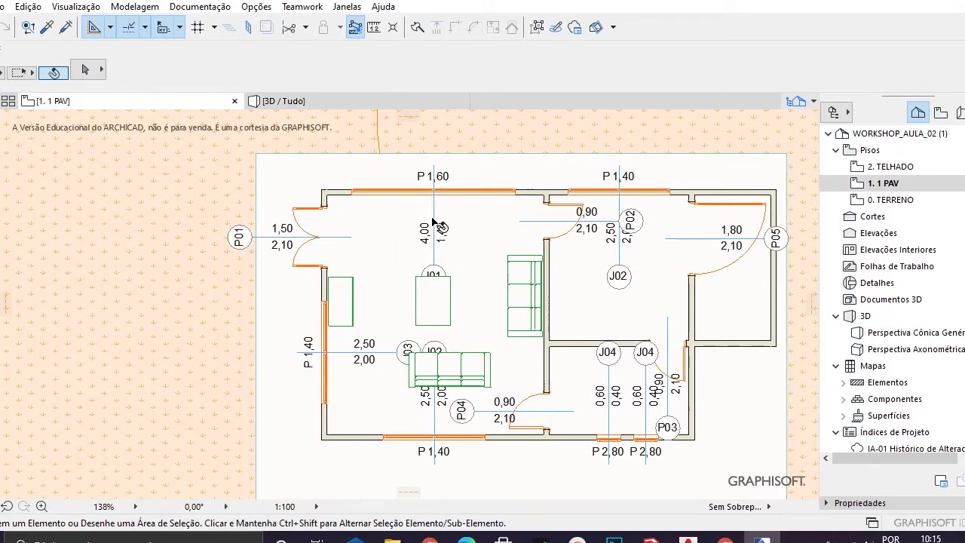
left_click(515, 296)
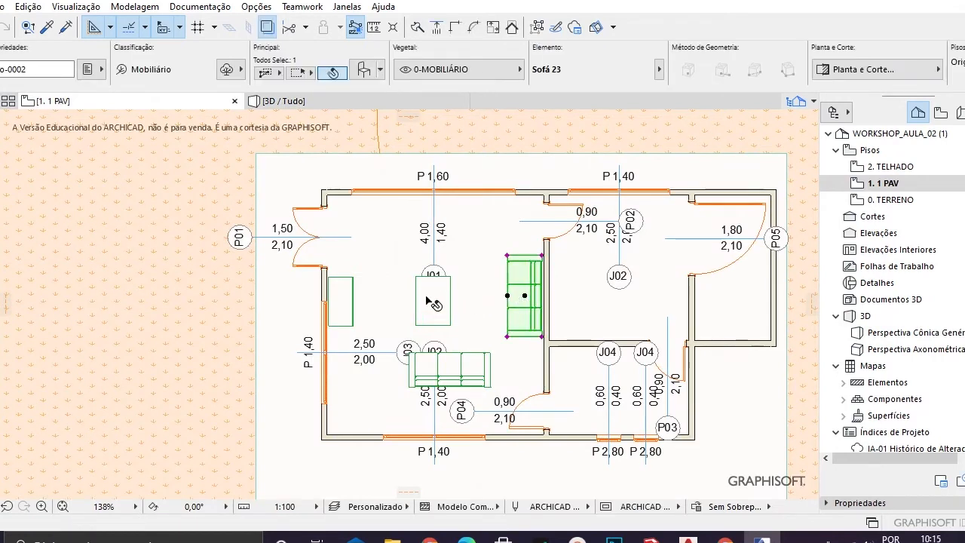
left_click(560, 291)
Step: Hide the 0-MOBILIÁRIO layer in the 1 PAV floor plan
middle_click_drag(535, 304, 389, 331)
middle_click_drag(414, 375, 417, 368)
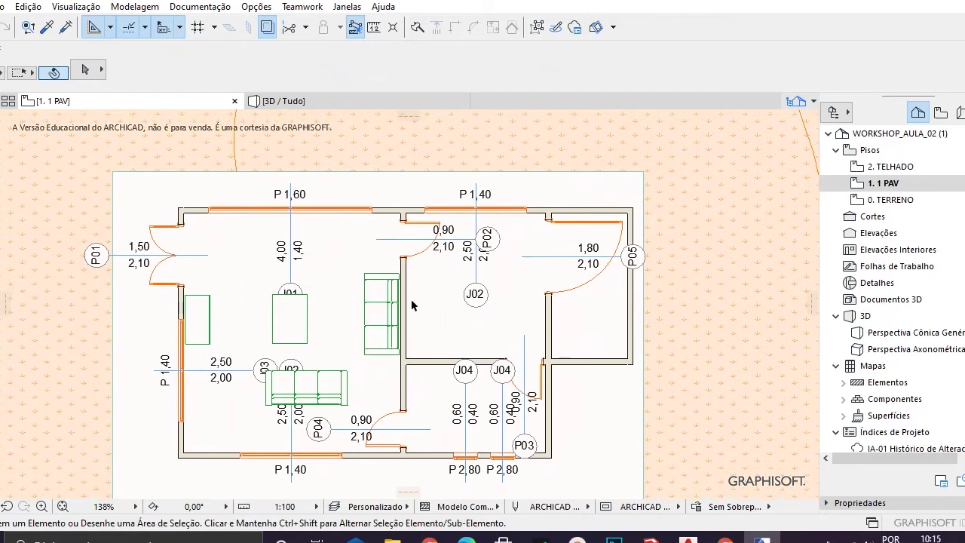
scroll(375, 325, "up", 2)
middle_click_drag(378, 341, 450, 299)
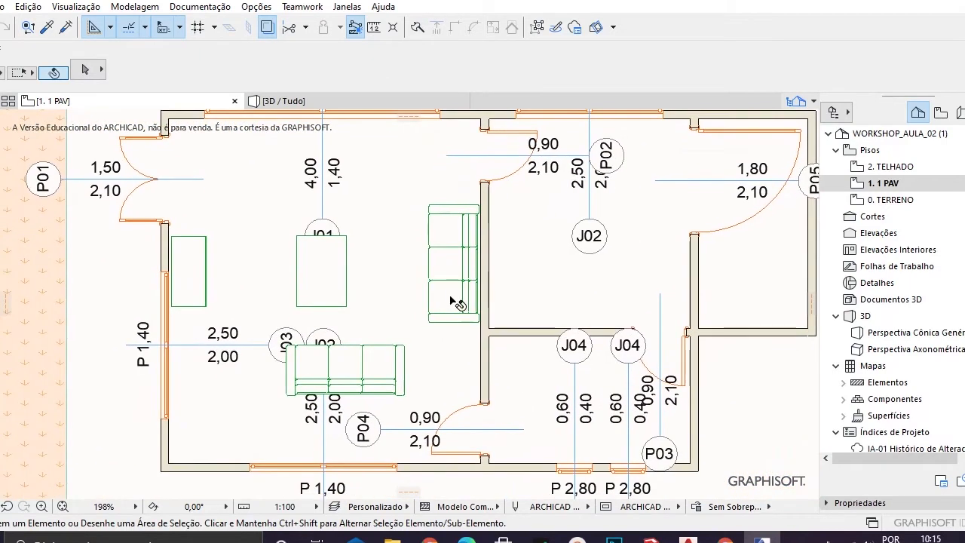
scroll(450, 300, "down", 2)
middle_click_drag(406, 241, 412, 260)
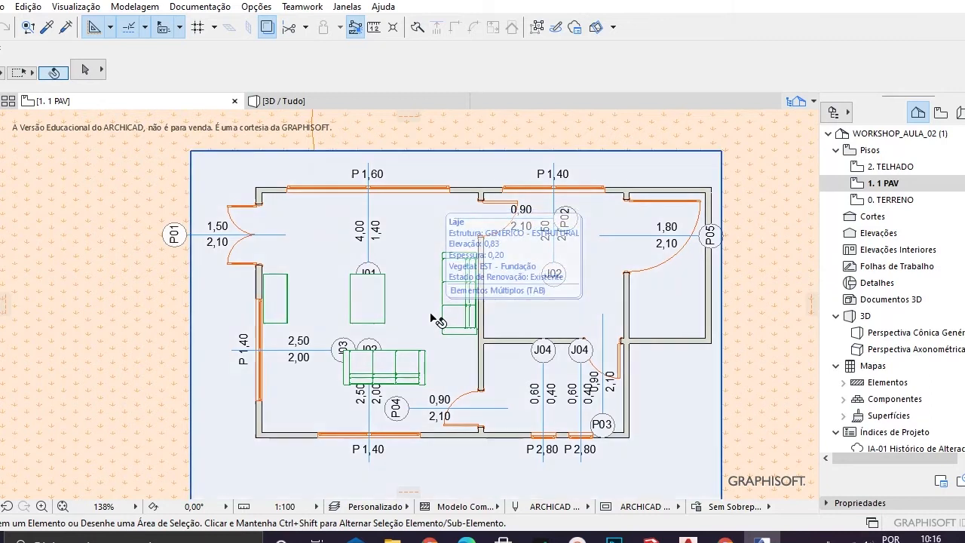
key("ctrl+l")
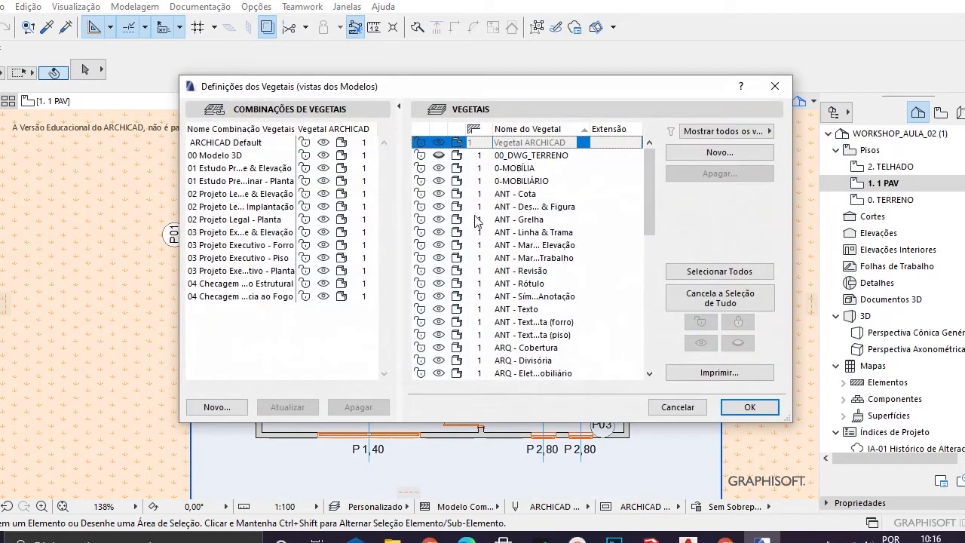
left_click(439, 180)
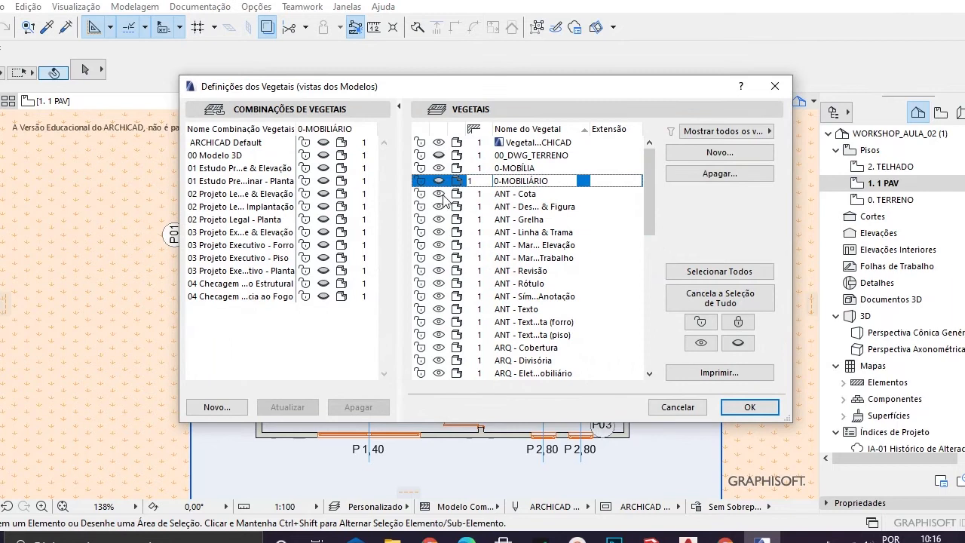
left_click(750, 407)
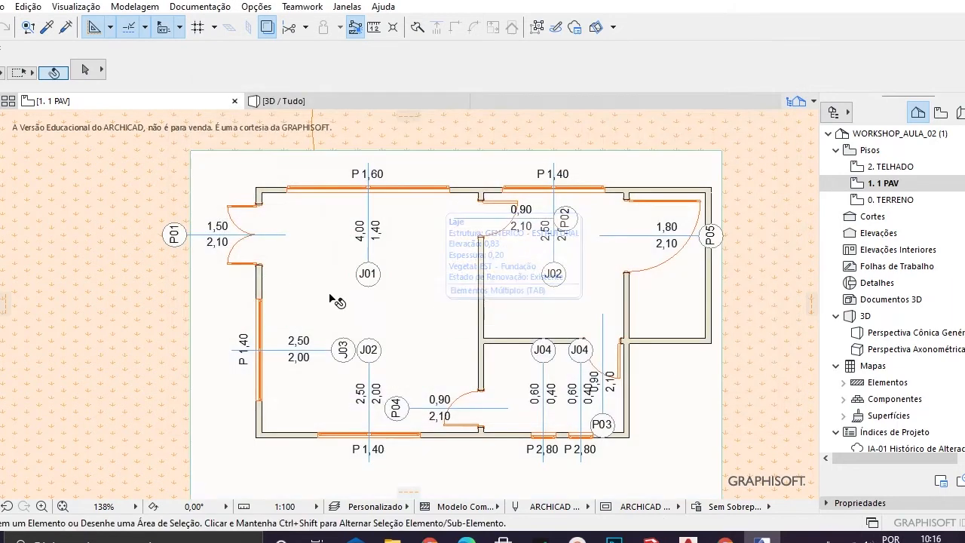
scroll(534, 261, "up", 2)
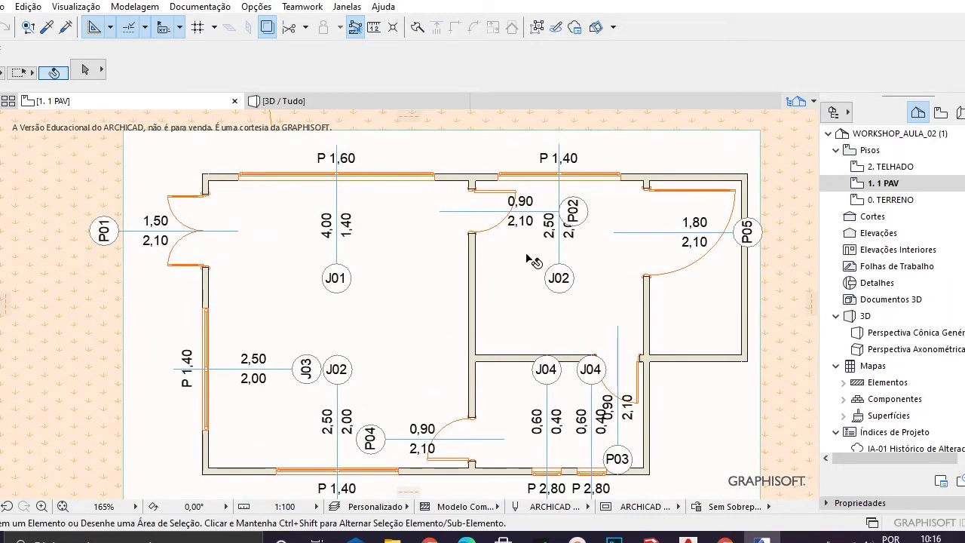
Step: Make the 0-MOBILIÁRIO layer visible again in the layer settings
key("ctrl+l")
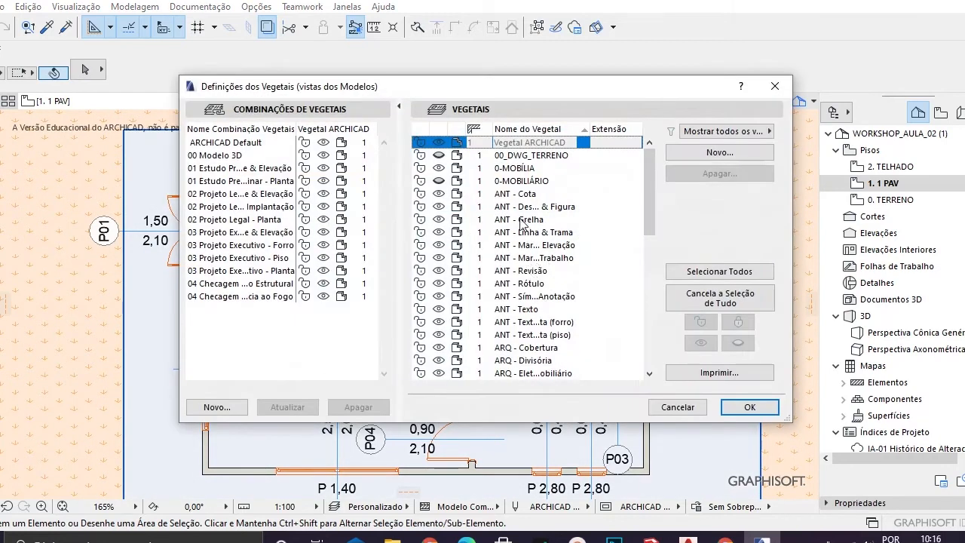
left_click(438, 182)
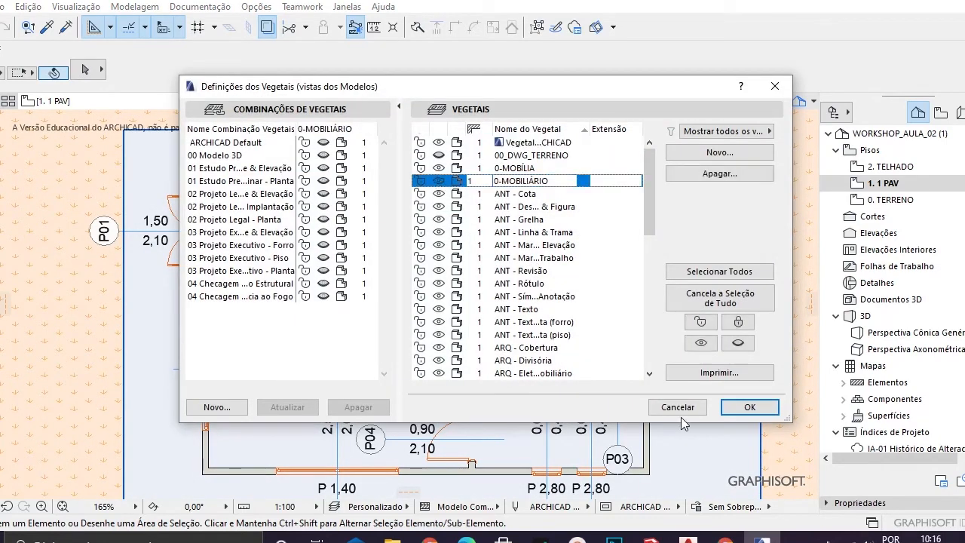
left_click(751, 407)
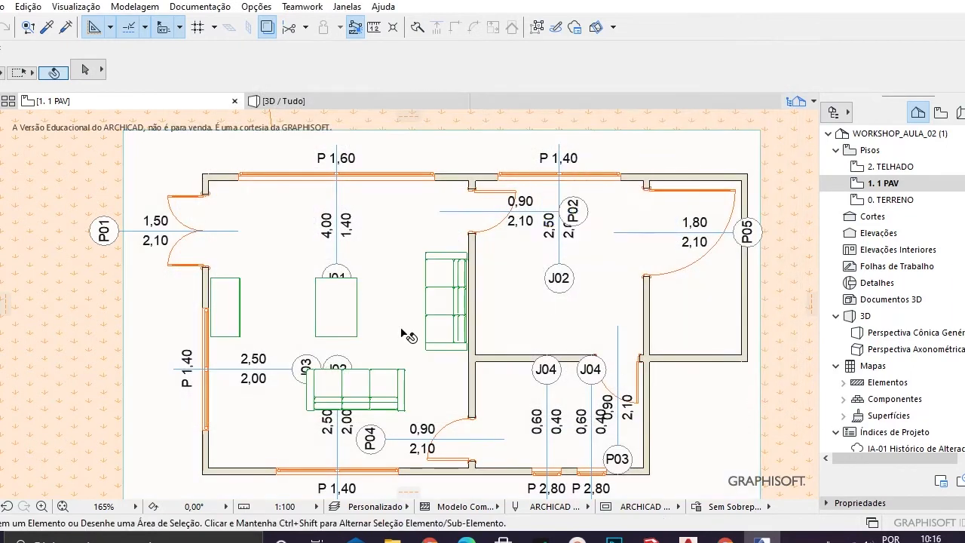
scroll(405, 334, "down", 4)
scroll(369, 337, "up", 4)
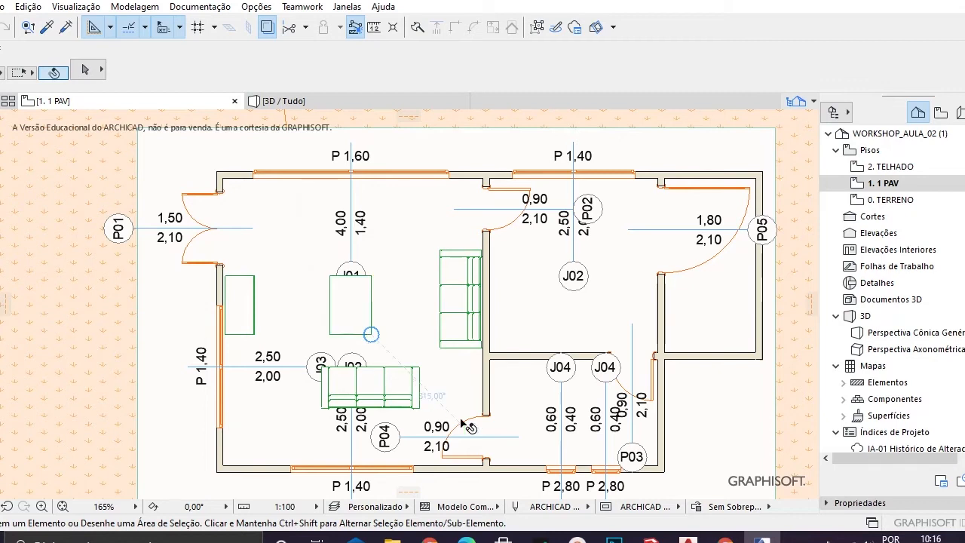
scroll(382, 338, "up", 2)
scroll(377, 337, "down", 2)
scroll(362, 328, "up", 2)
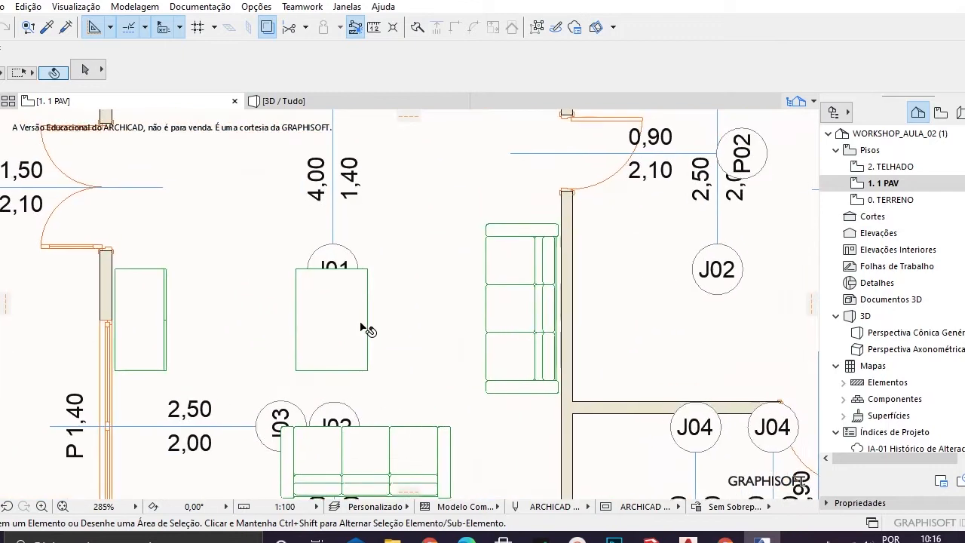
scroll(399, 306, "up", 1)
scroll(394, 303, "down", 1)
scroll(395, 304, "down", 2)
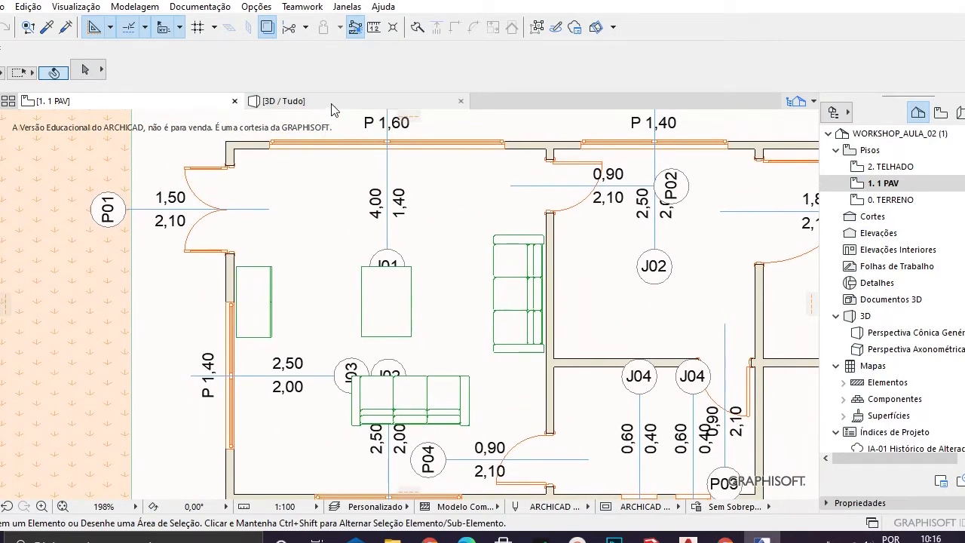
Step: Examine the arrangement of the sofas, coffee table and sideboard in the living room in the 3D view
left_click(332, 101)
scroll(433, 255, "up", 2)
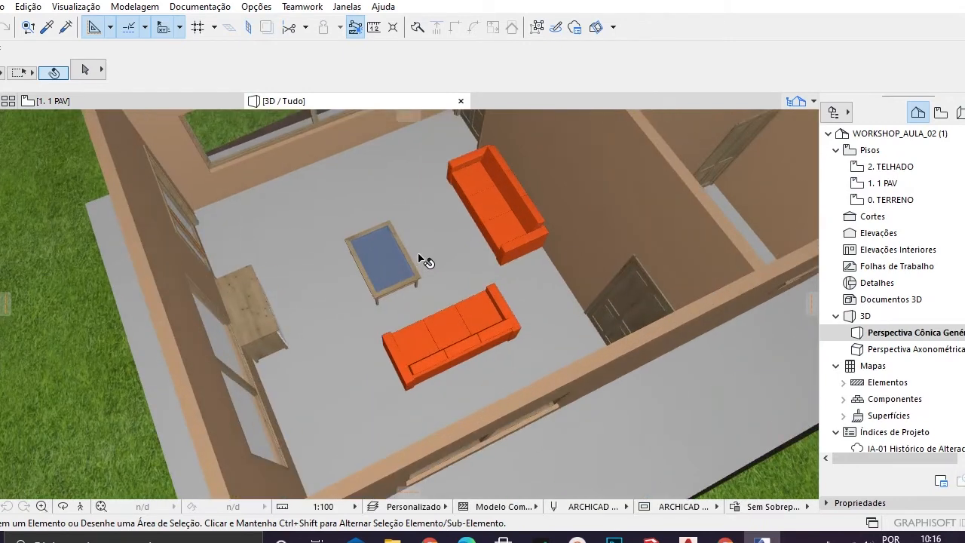
middle_click_drag(384, 241, 419, 322)
middle_click_drag(413, 358, 151, 349, "shift")
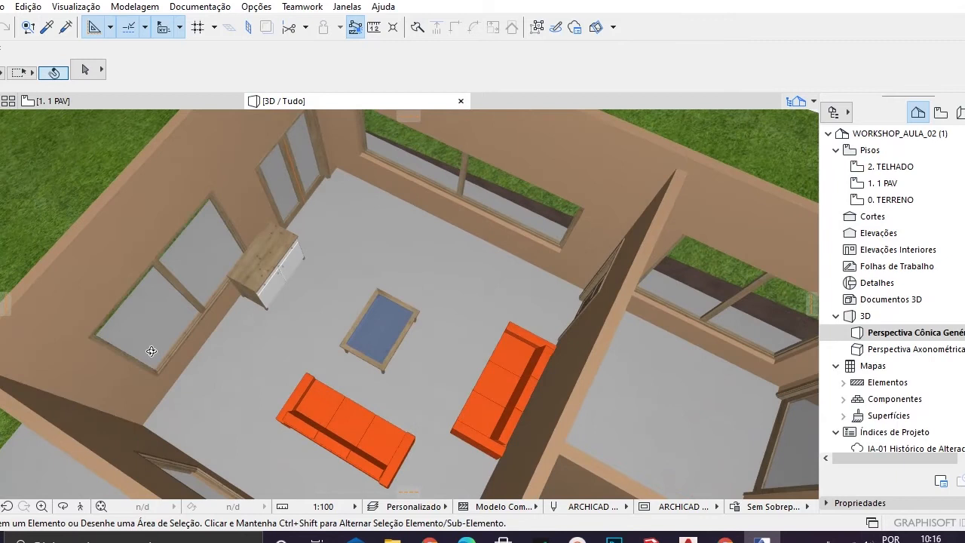
scroll(282, 263, "up", 4)
scroll(282, 260, "down", 5)
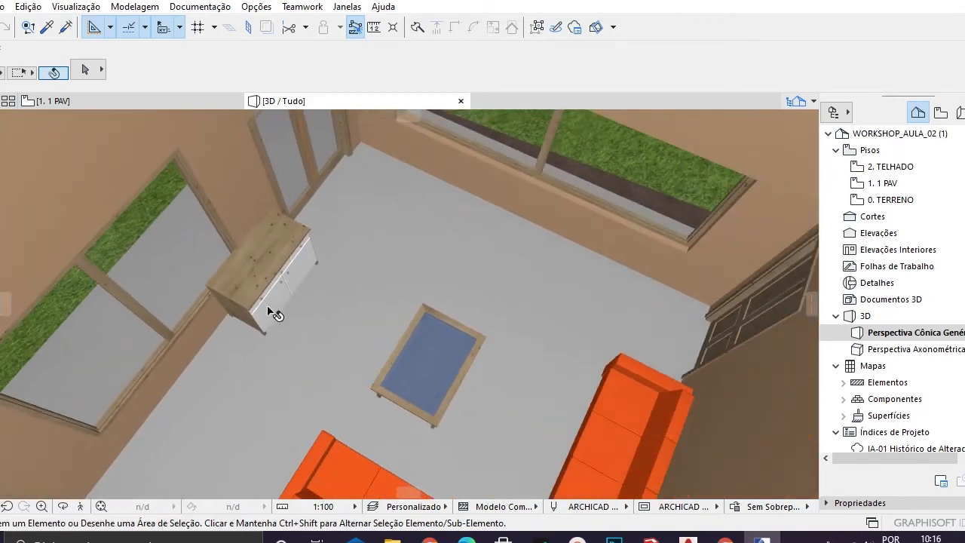
middle_click_drag(266, 280, 248, 256, "shift")
scroll(268, 251, "up", 4)
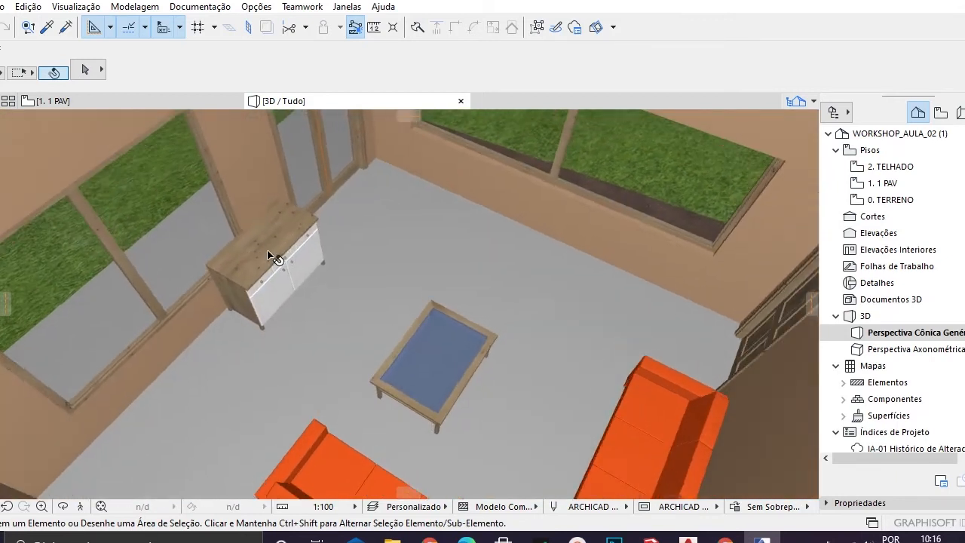
scroll(269, 251, "down", 2)
scroll(275, 256, "down", 2)
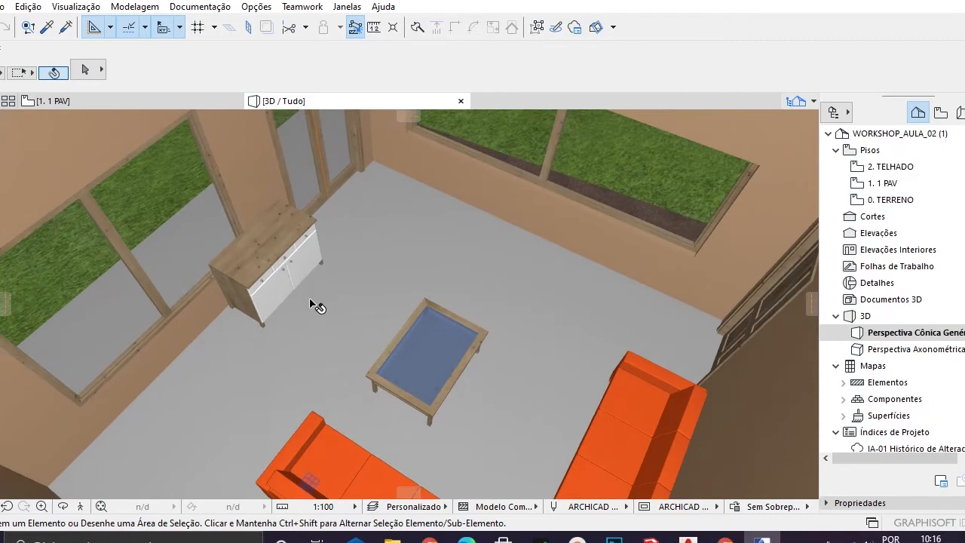
mouse_move(277, 235)
middle_mouse_down("shift")
mouse_move(300, 257)
mouse_move(275, 224)
middle_mouse_up("shift")
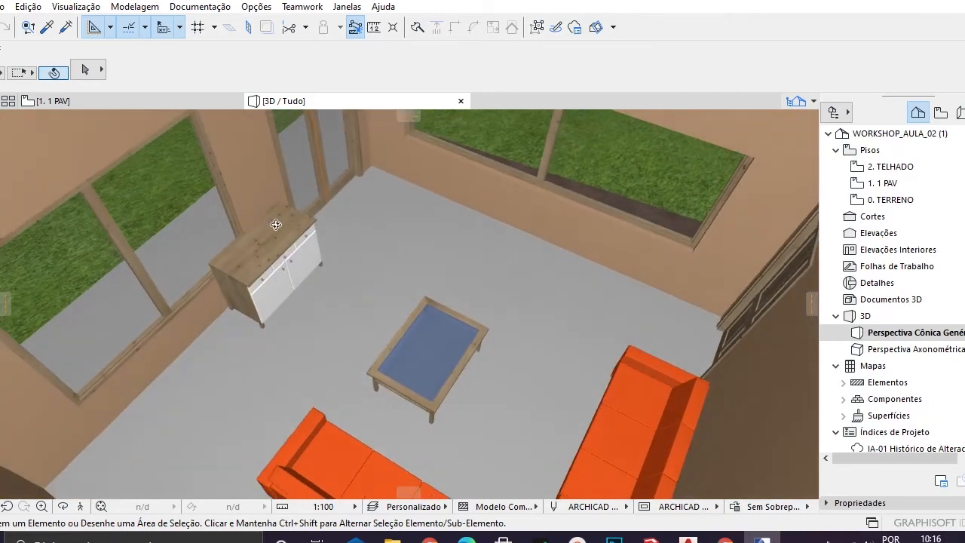
middle_click_drag(352, 290, 399, 303)
Step: Inspect the sideboard's wood finish up close in 3D and return to an overall view of the living room
scroll(341, 272, "up", 3)
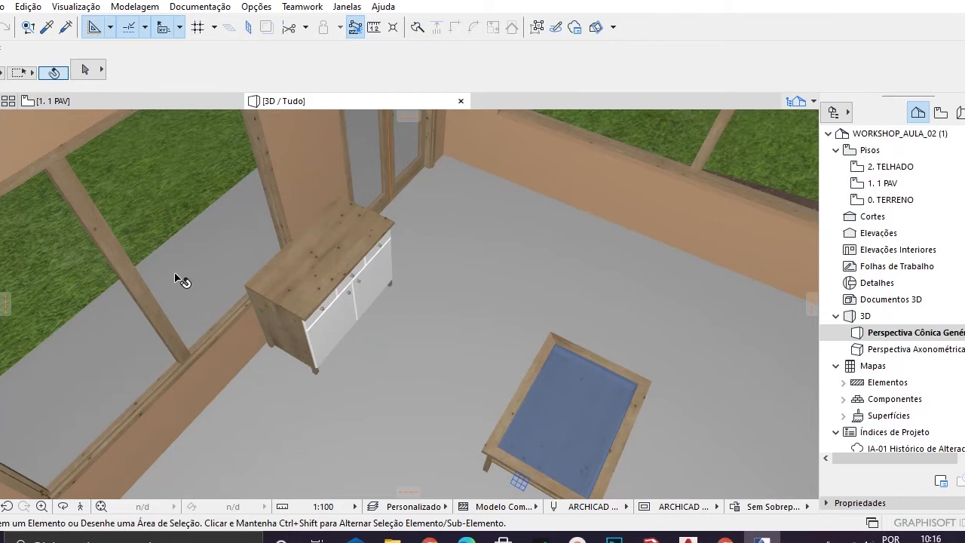
scroll(314, 285, "up", 5)
scroll(348, 305, "down", 2)
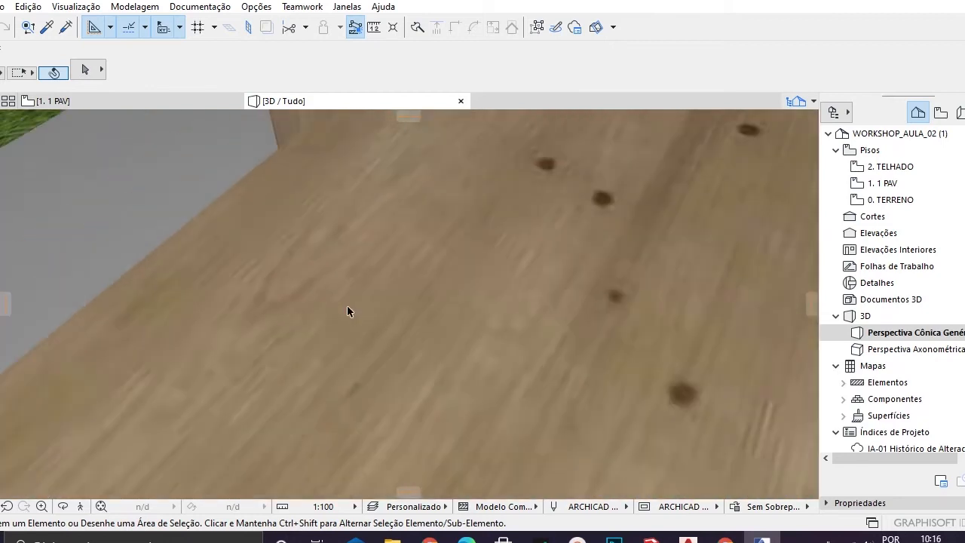
scroll(348, 308, "down", 6)
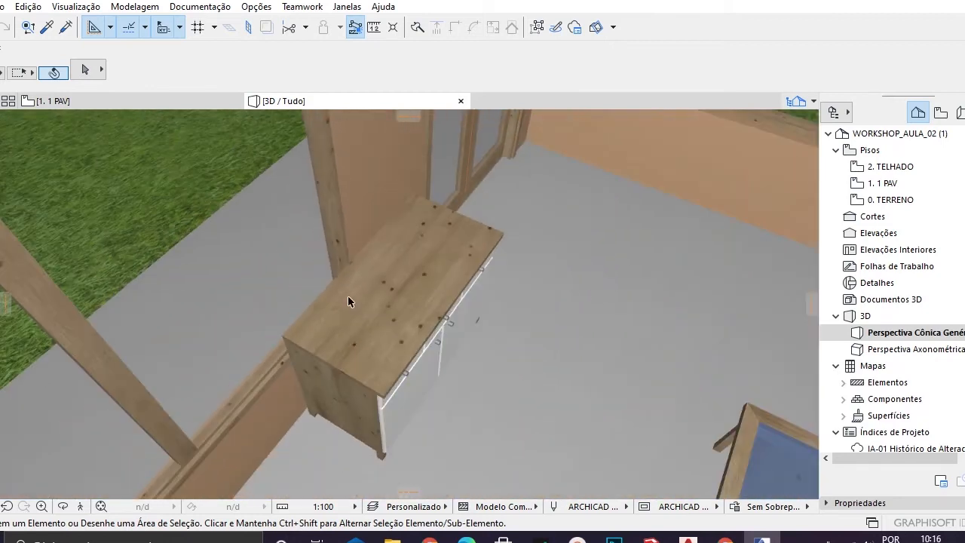
scroll(350, 306, "down", 4)
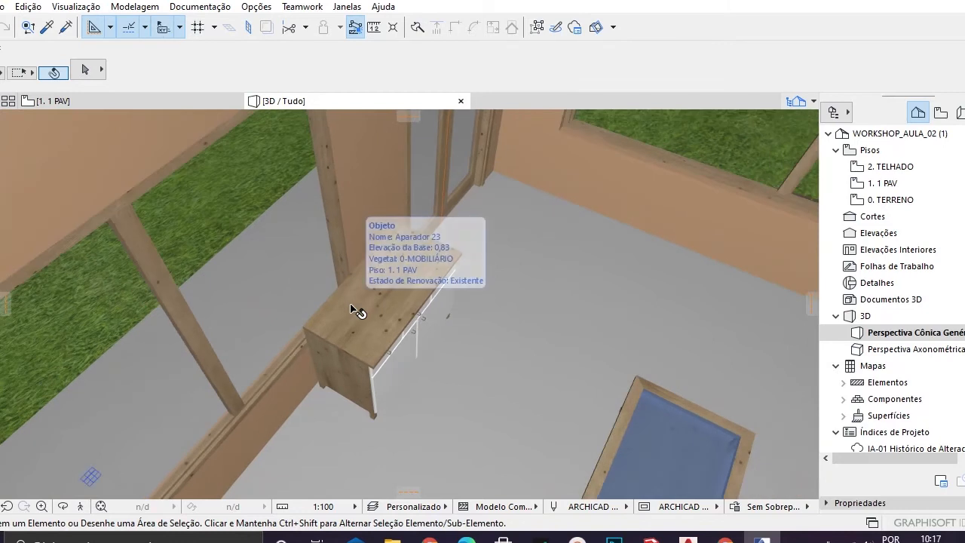
scroll(381, 294, "down", 3)
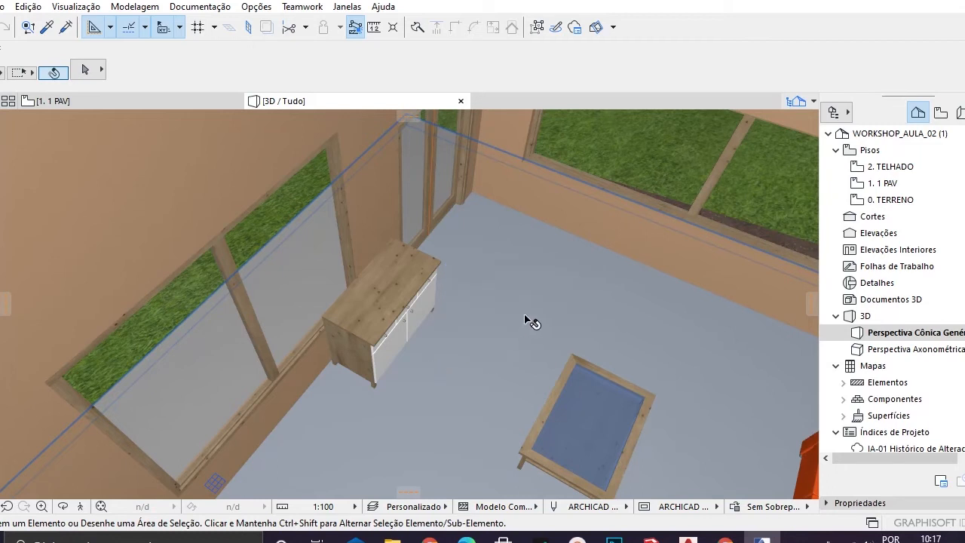
scroll(525, 320, "down", 2)
left_click_drag(512, 332, 385, 299)
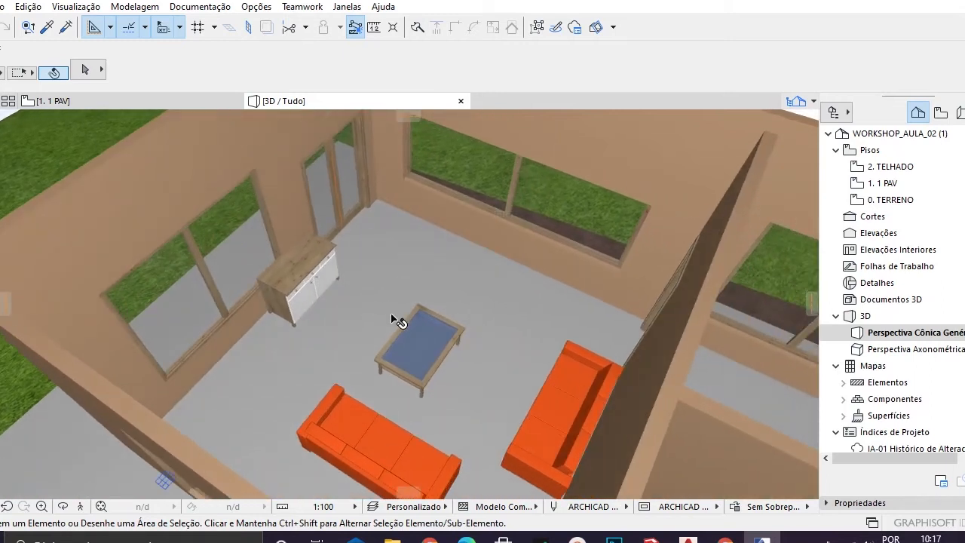
scroll(406, 345, "up", 1)
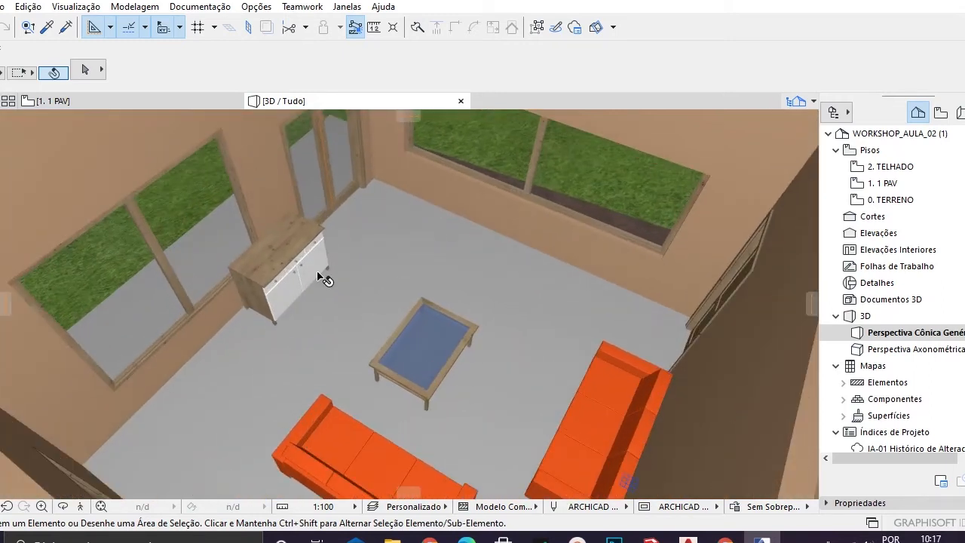
left_click(439, 356)
Step: Create a new surface named 0-MADEIRA MACICA as a duplicate of Pintura - Branco Polido
left_click(252, 9)
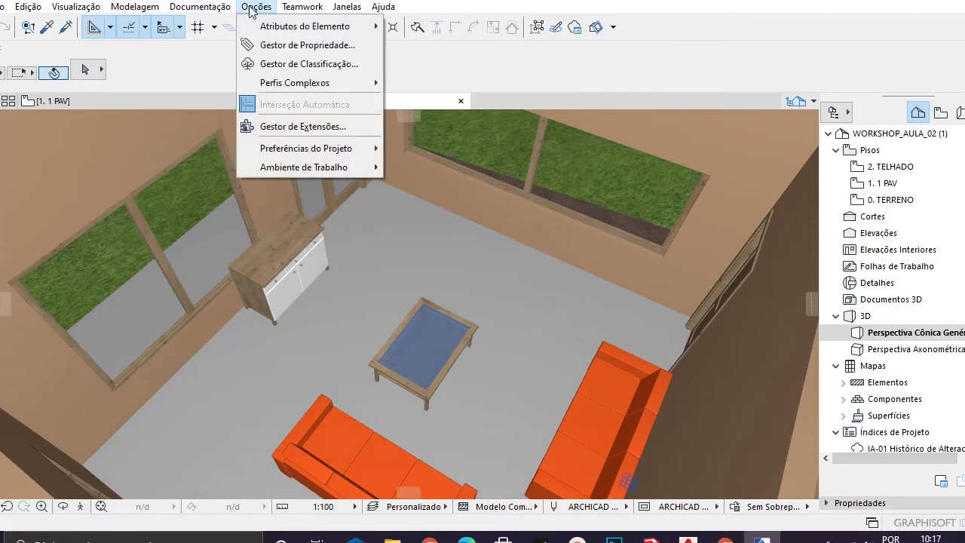
mouse_move(293, 27)
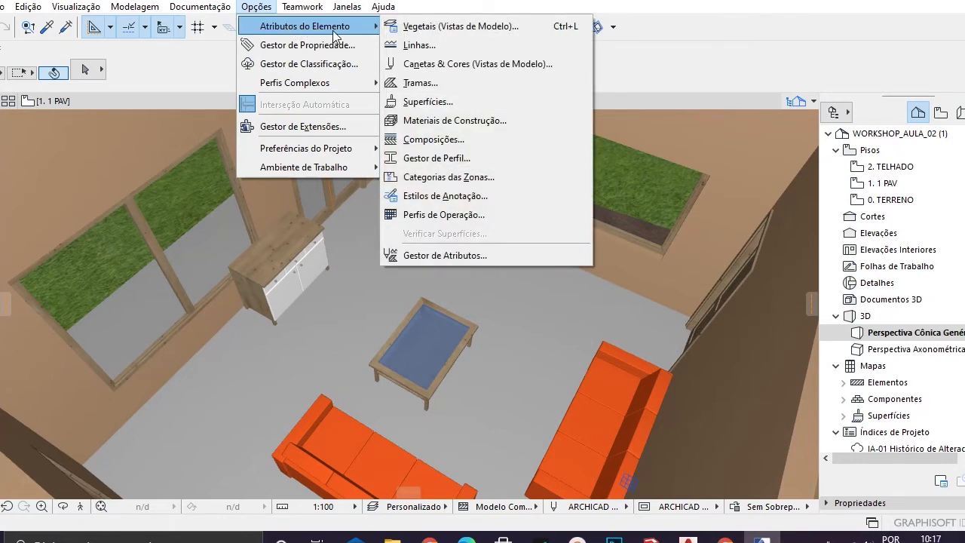
left_click(430, 103)
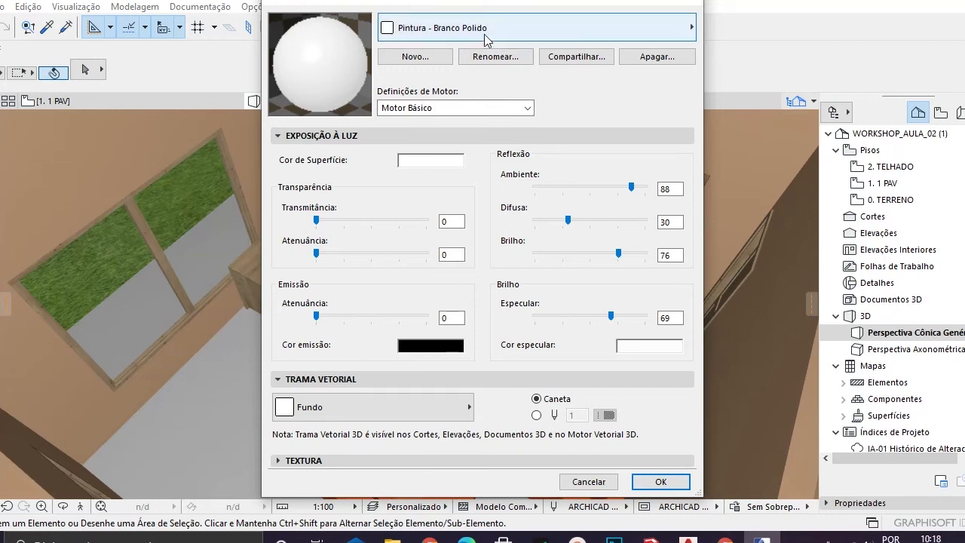
left_click(431, 57)
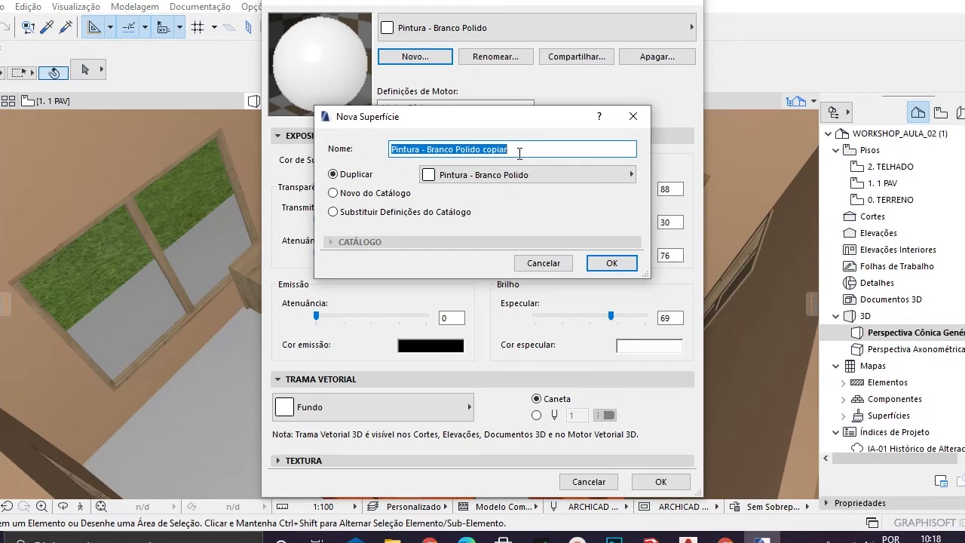
type("MADEIRA M")
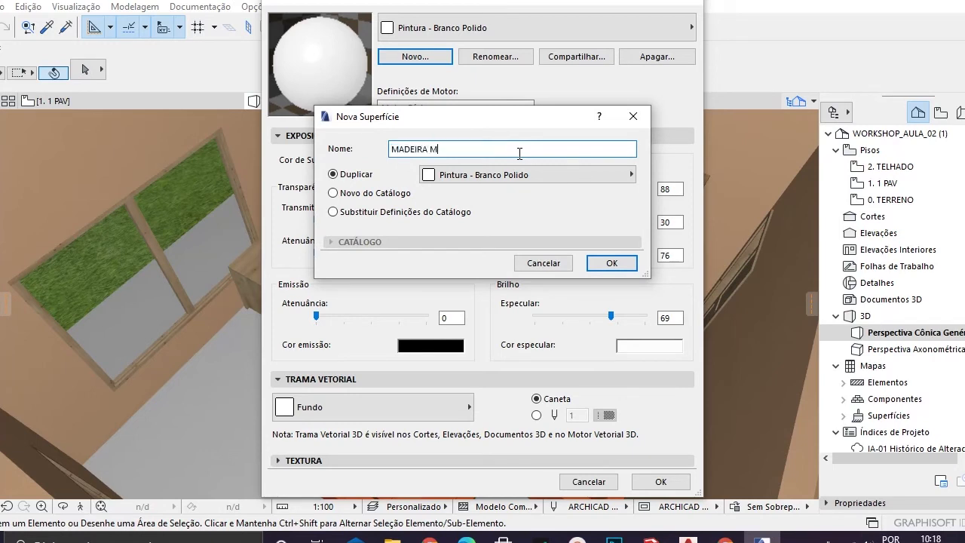
type("ACICA")
type("0-")
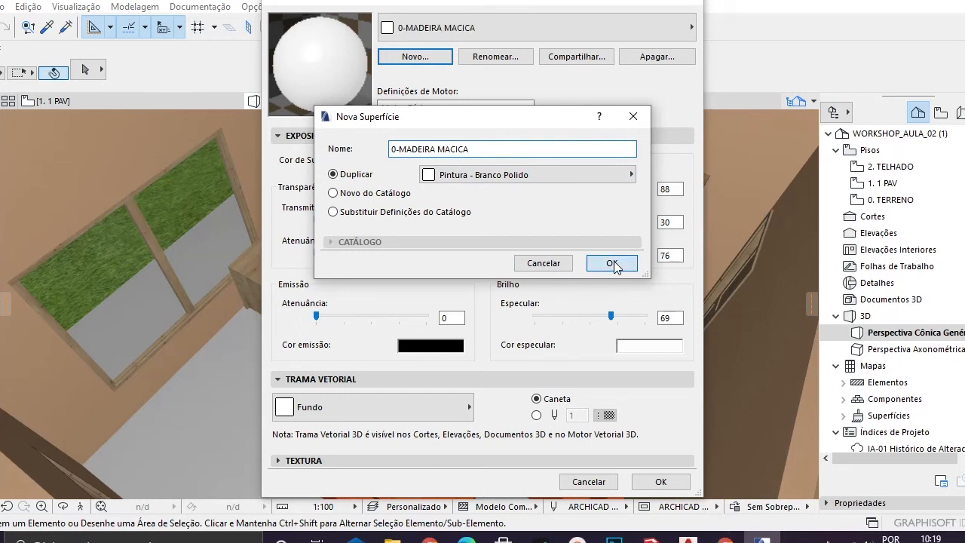
left_click(617, 262)
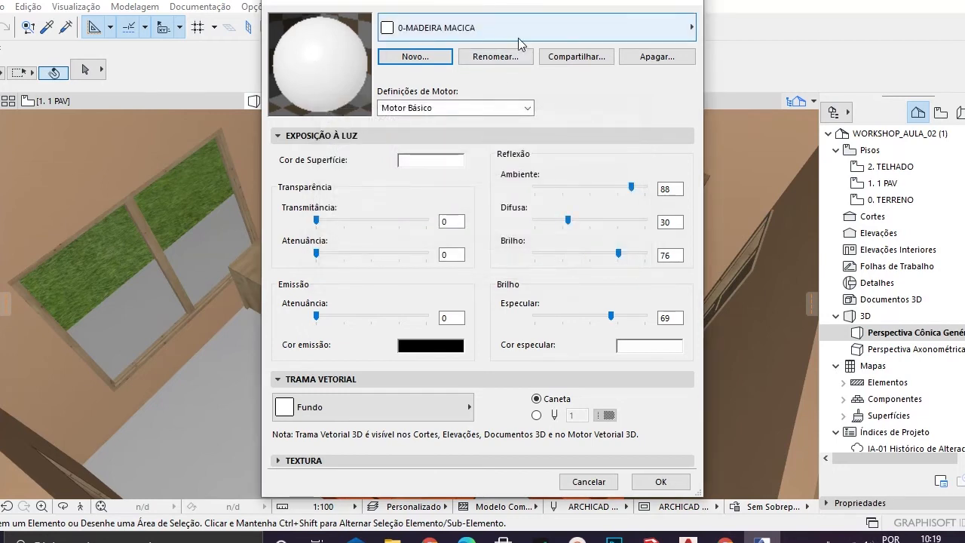
Step: Look through the full list of project surfaces and keep 0-MADEIRA MACICA as the surface being edited
left_click(542, 30)
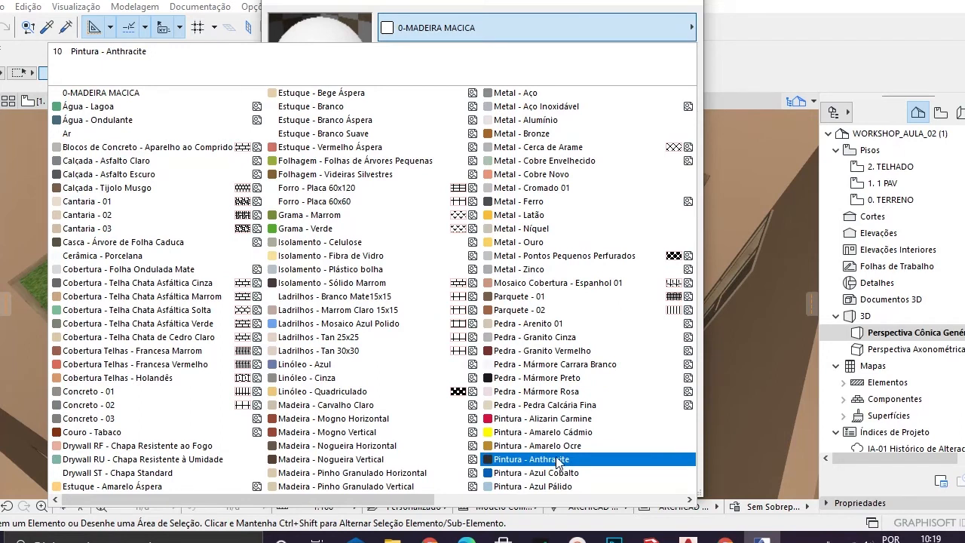
scroll(554, 442, "down", 2)
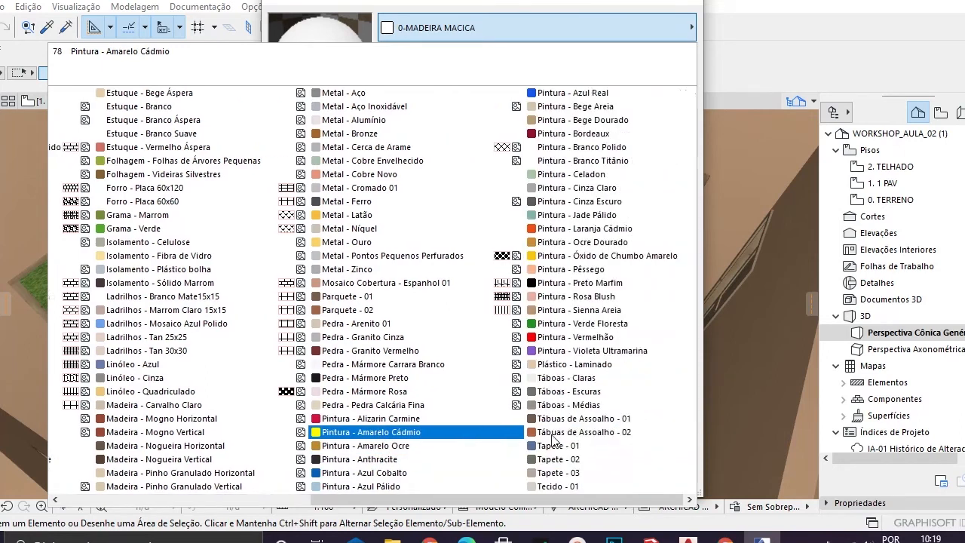
scroll(554, 441, "down", 2)
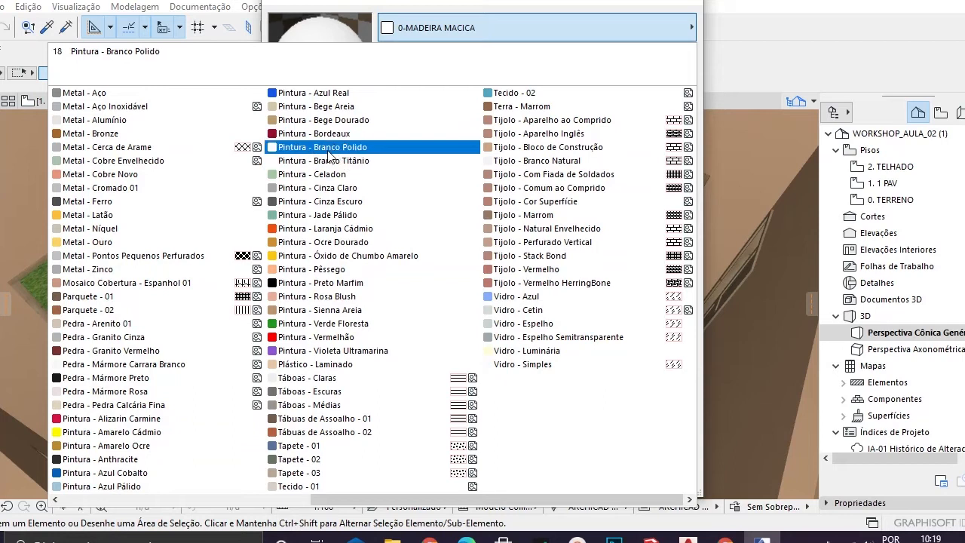
scroll(329, 155, "up", 4)
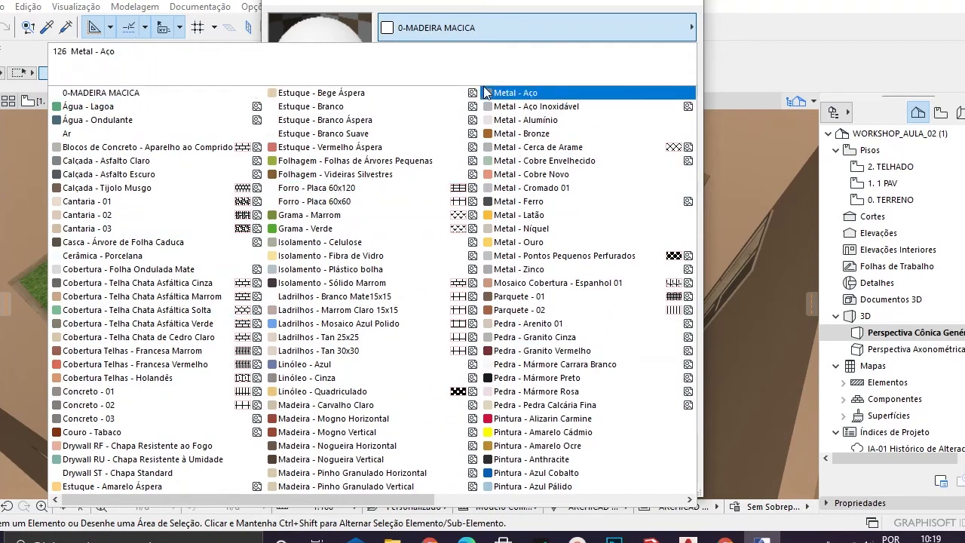
left_click(530, 17)
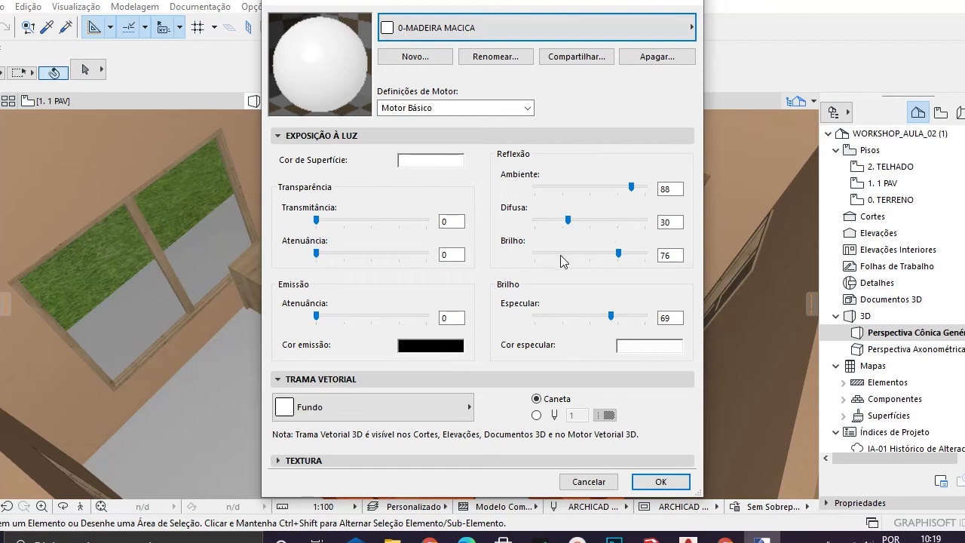
Step: Set the surface's reflection shine (Brilho) to 78 and show only its texture settings
scroll(553, 252, "up", 2)
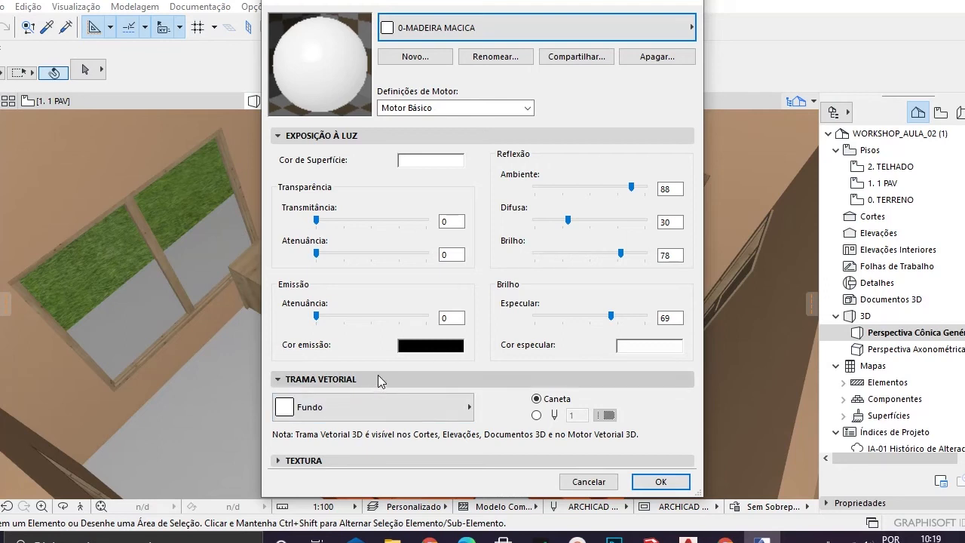
left_click(287, 137)
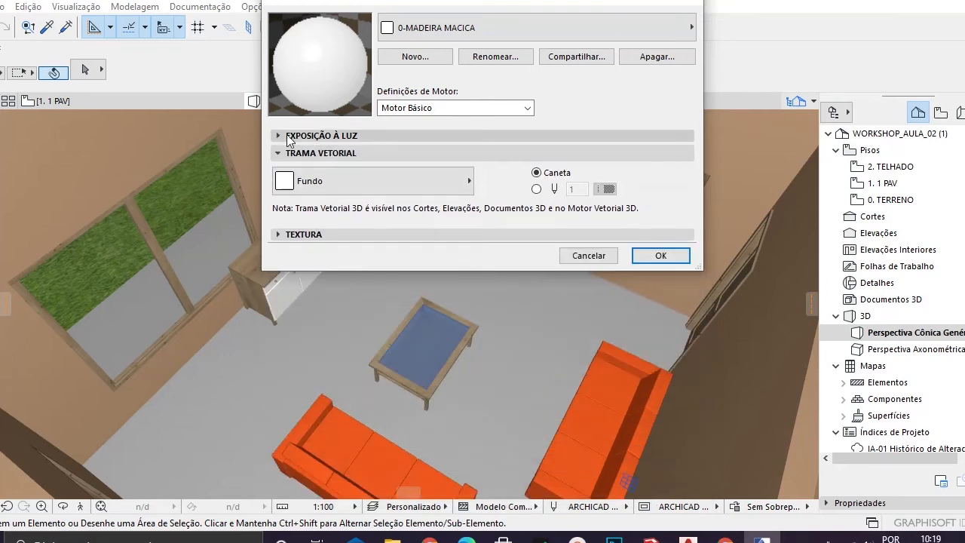
left_click(285, 154)
left_click(283, 171)
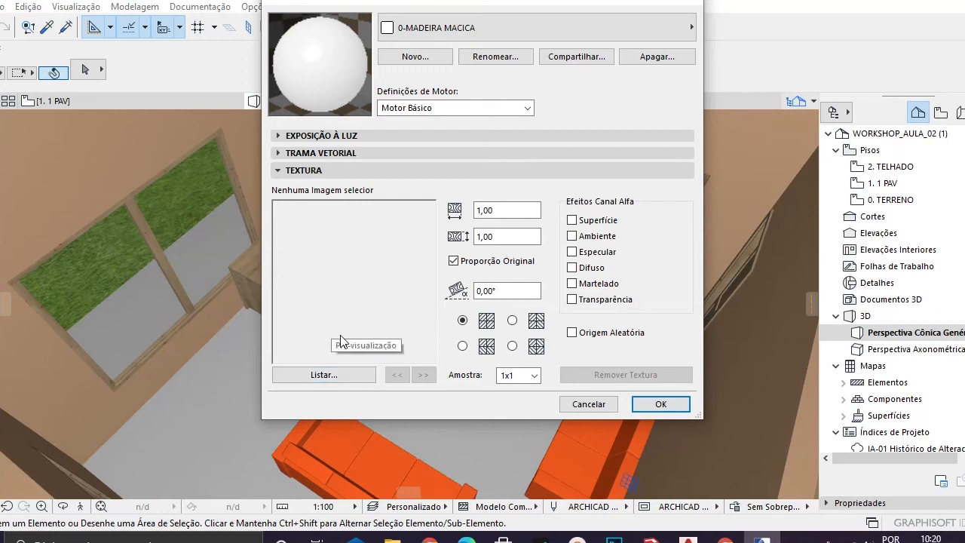
Step: Add the MADEIRA MACICA image from the TEXTURAS SKETCHUP folder to the library and apply it as the surface's texture
left_click(341, 375)
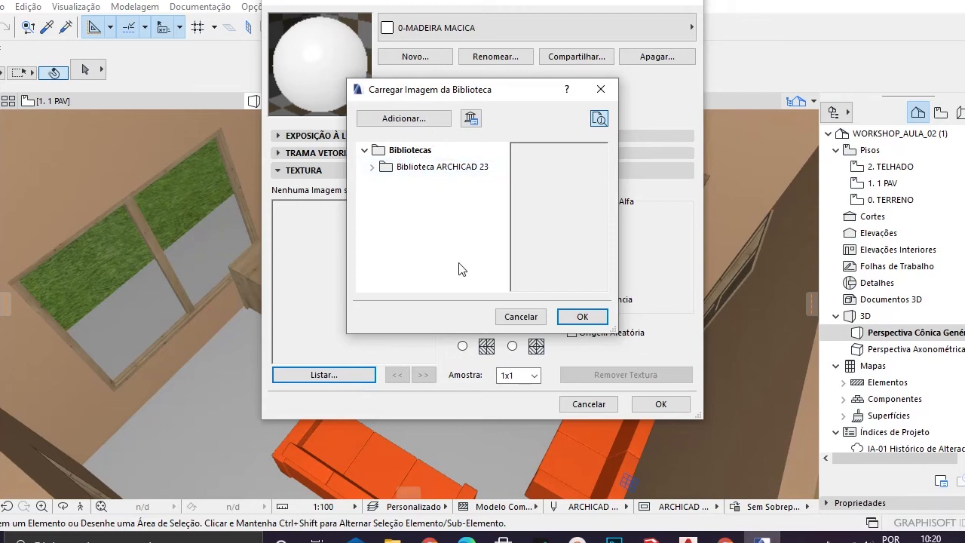
left_click(423, 118)
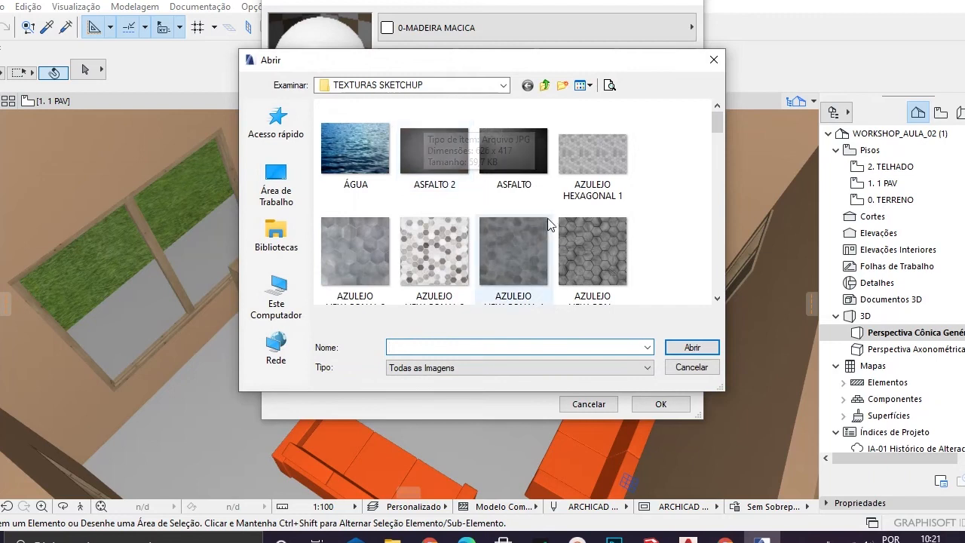
scroll(551, 228, "down", 1)
scroll(551, 228, "down", 1)
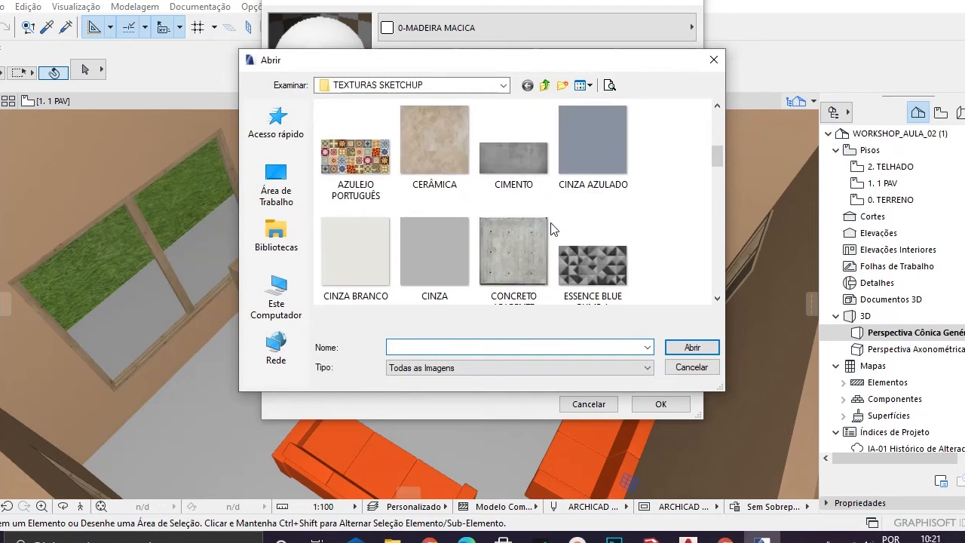
scroll(551, 228, "down", 3)
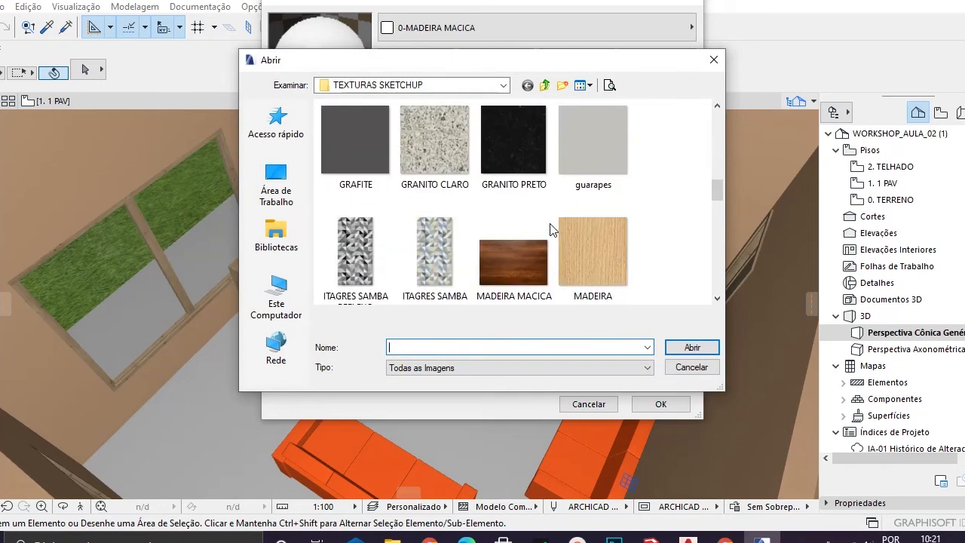
left_click(503, 268)
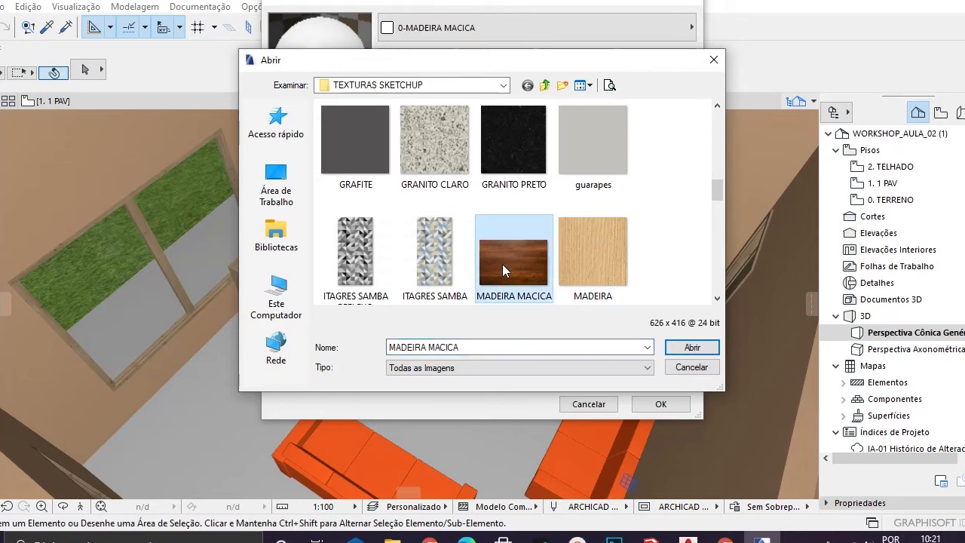
left_click(691, 349)
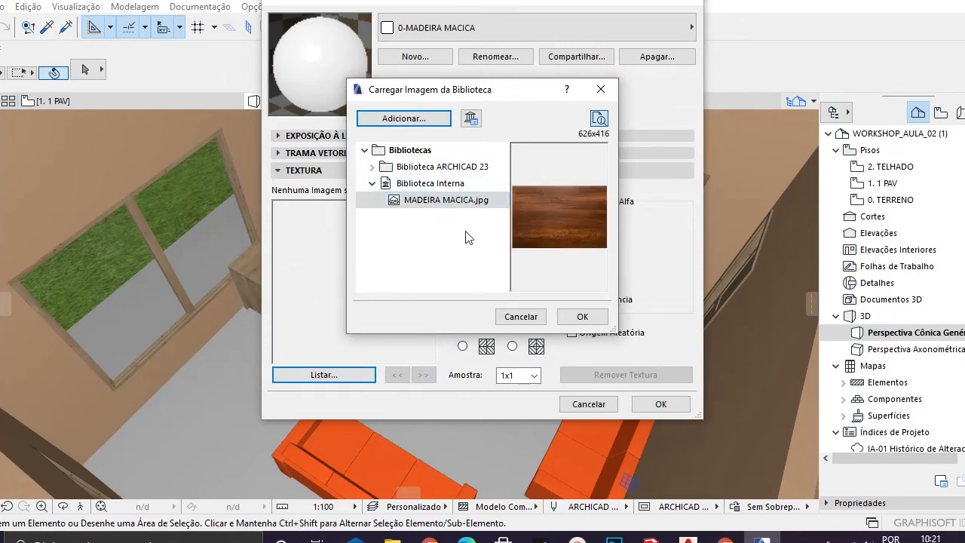
left_click(591, 317)
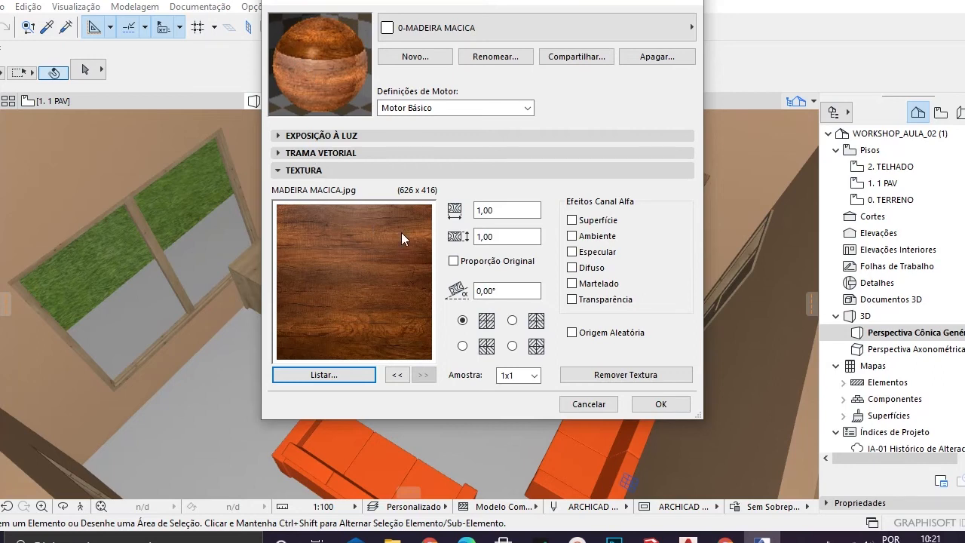
Step: Set the wood texture's horizontal and vertical size to 3,00 each
left_click(480, 211)
left_click_drag(477, 211, 483, 212)
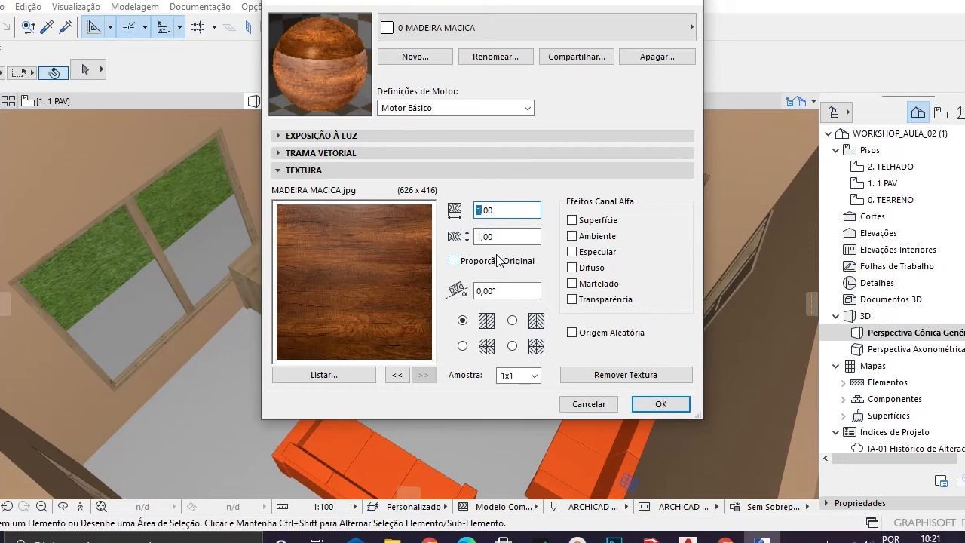
left_click(477, 237)
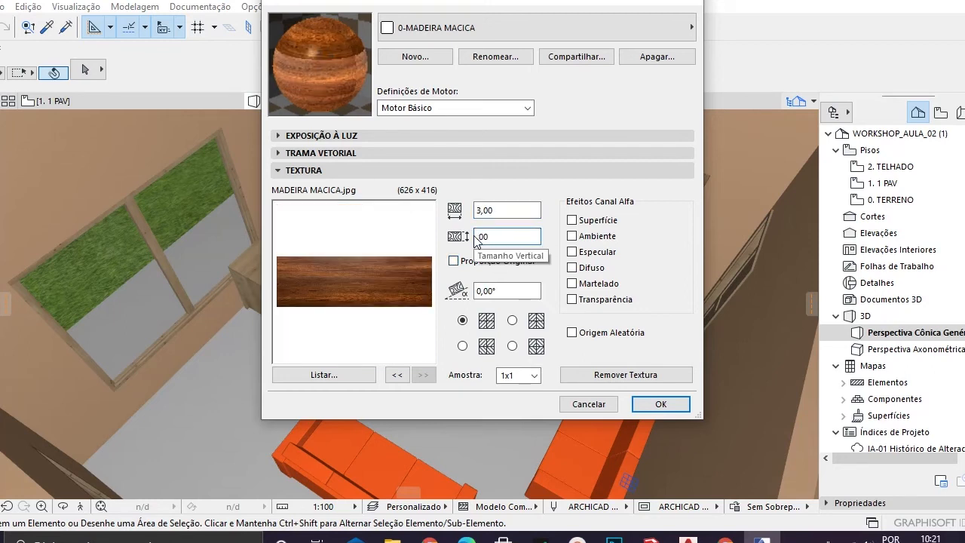
type("3")
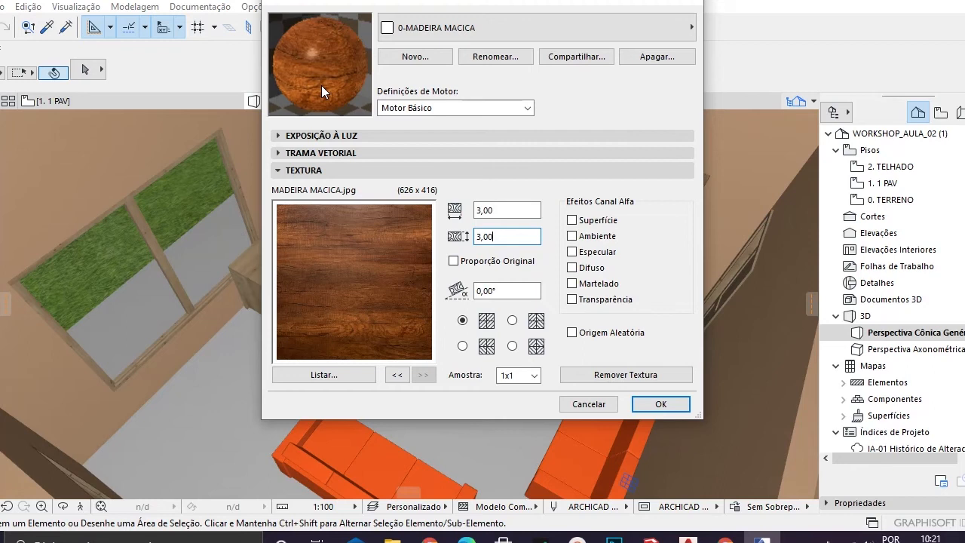
Step: Set the wood texture's repetition to horizontal mirroring (Espelhamento Horizontal), trying the mirroring in both directions along the way
left_click(512, 321)
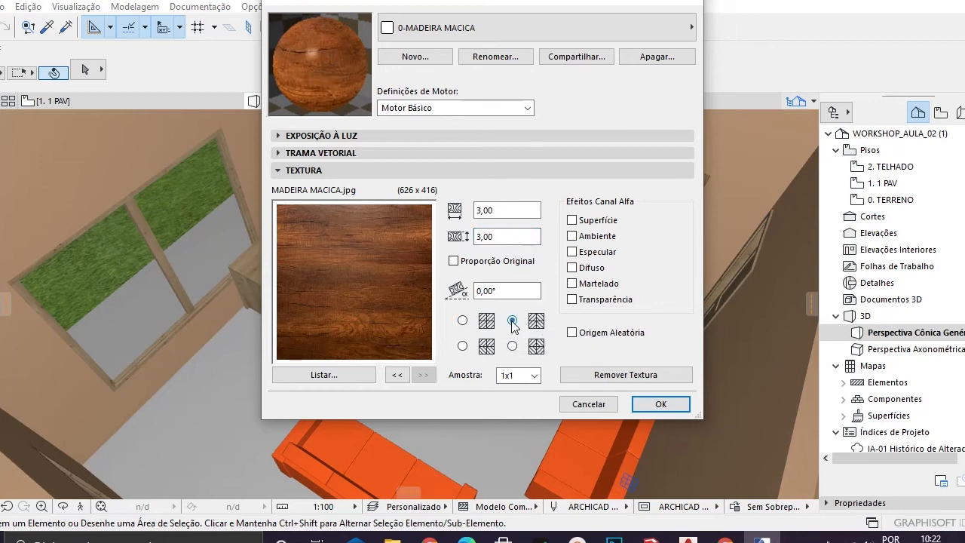
left_click(512, 347)
left_click(512, 321)
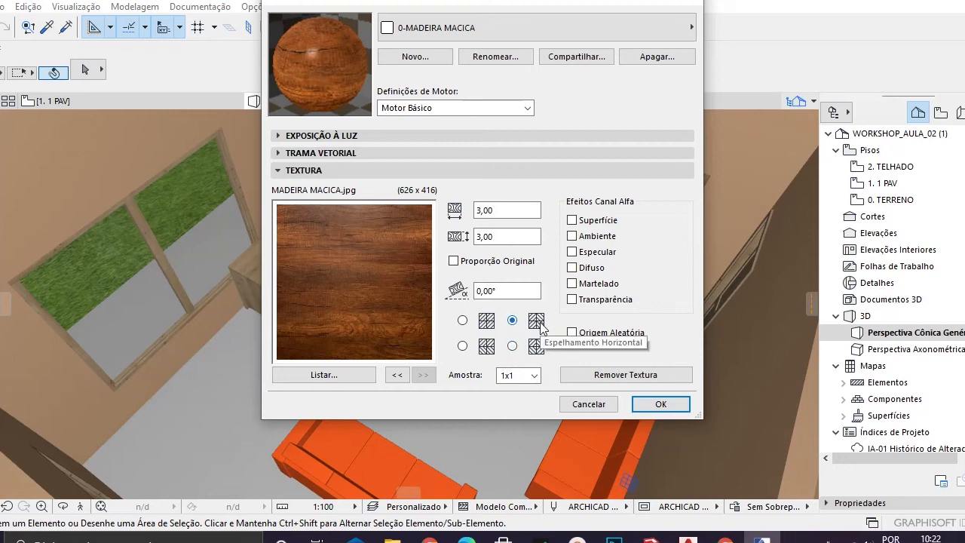
Step: Try the alpha channel effects on the wood texture and leave only Especular enabled
left_click(574, 252)
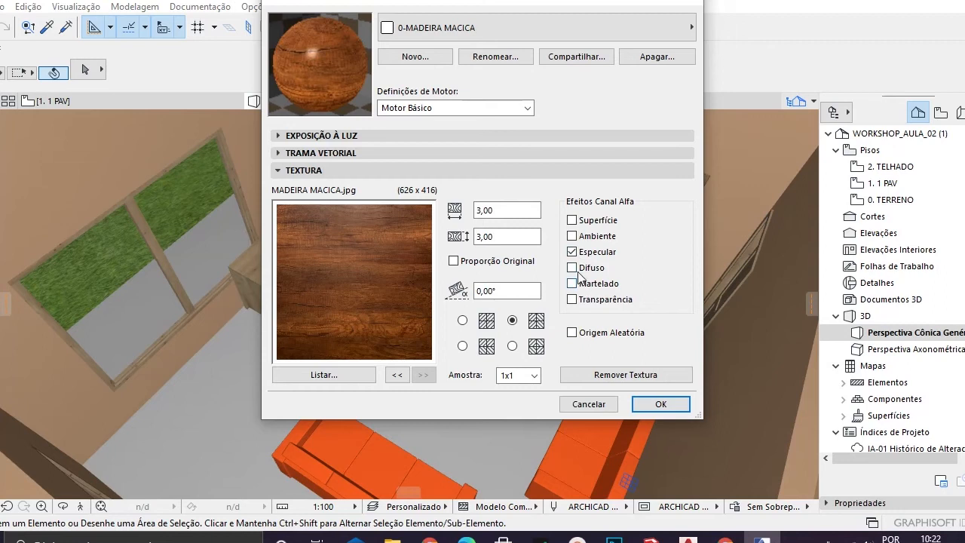
left_click(573, 269)
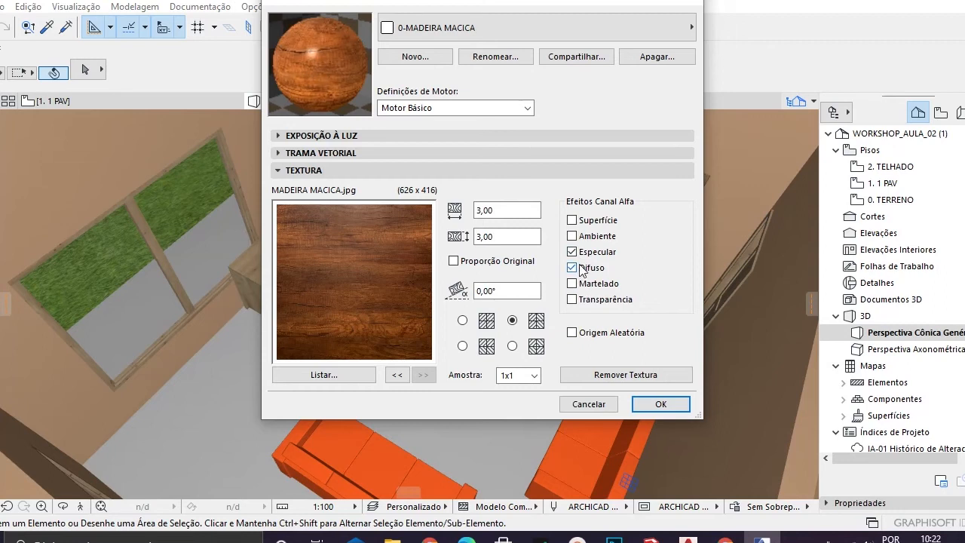
left_click(573, 267)
left_click(573, 284)
left_click(572, 283)
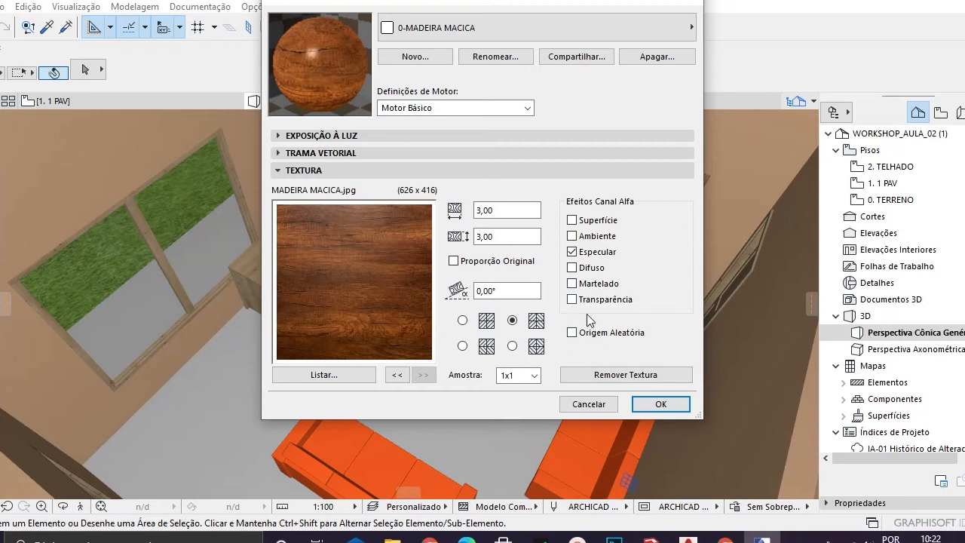
Step: Adjust the surface's light exposure to transmittance 5, transparency attenuation 9 and specular 68
left_click(279, 171)
left_click(279, 170)
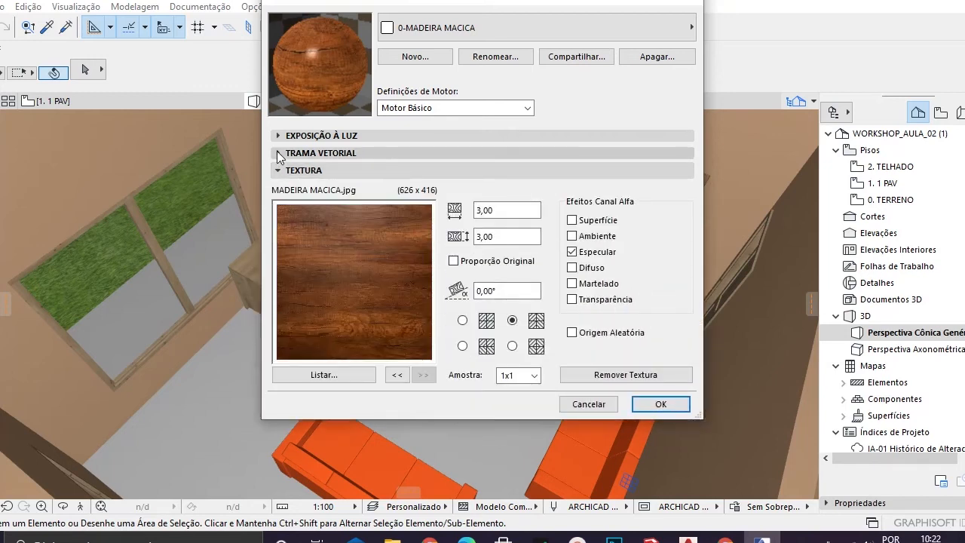
left_click(278, 153)
left_click(278, 134)
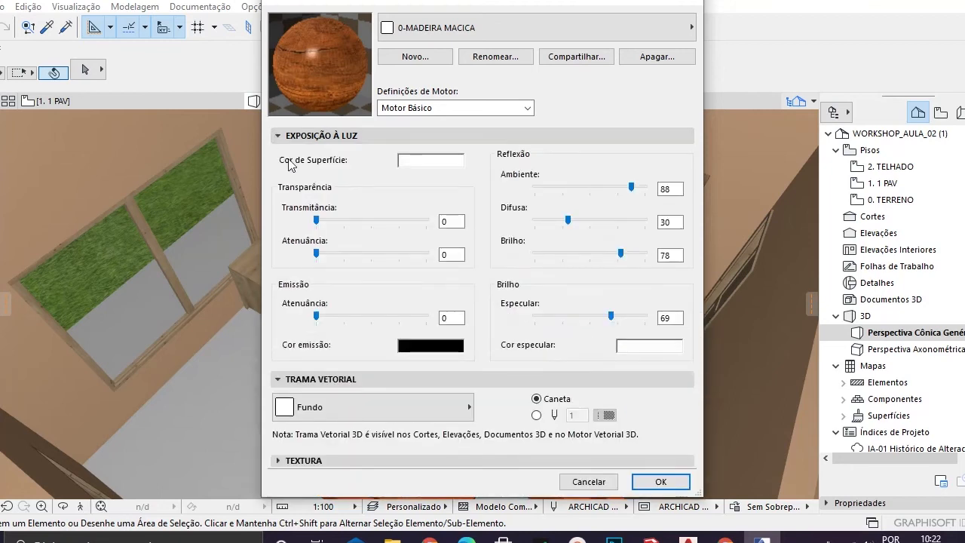
left_click_drag(317, 220, 324, 221)
left_click_drag(321, 254, 328, 256)
left_click_drag(612, 316, 611, 321)
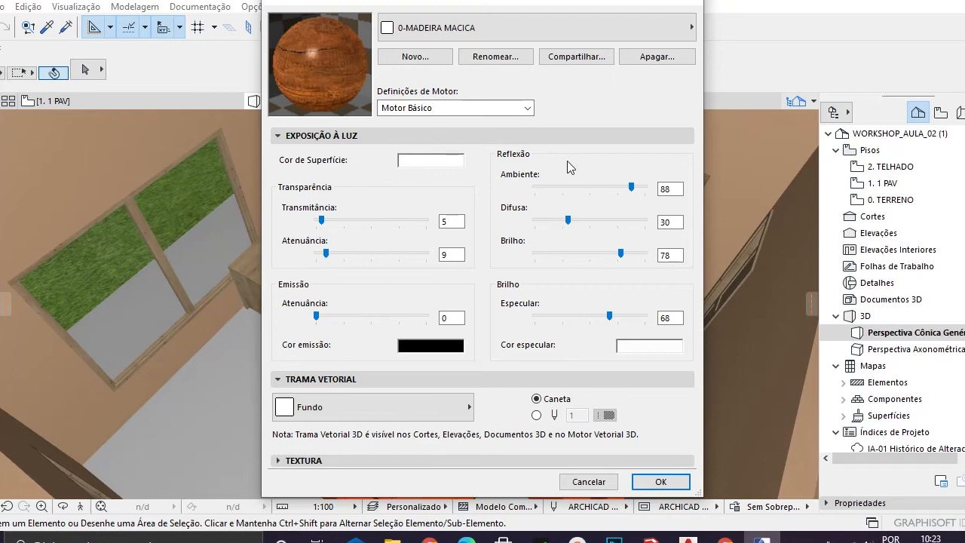
Step: Switch the 0-MADEIRA MACICA surface's engine settings to CineRender da MAXON
left_click(526, 108)
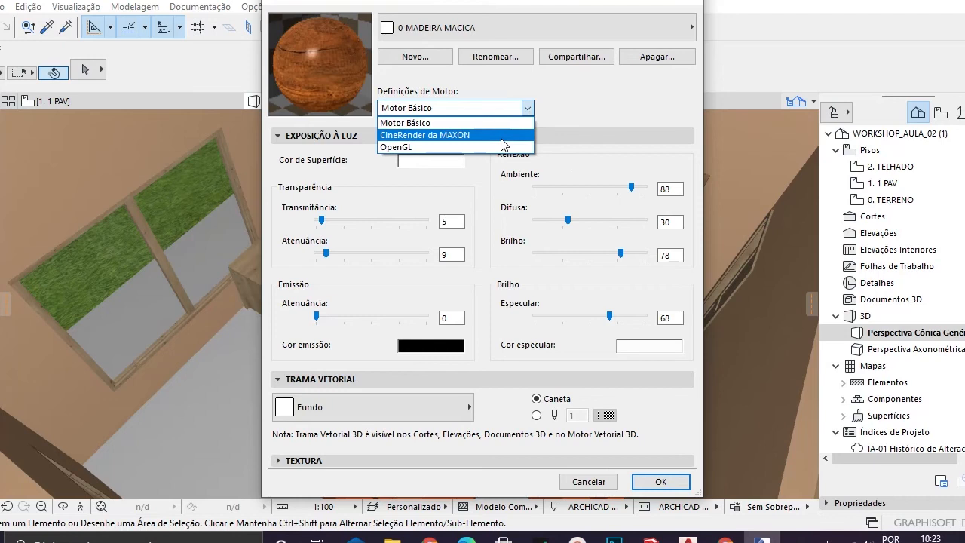
left_click(458, 137)
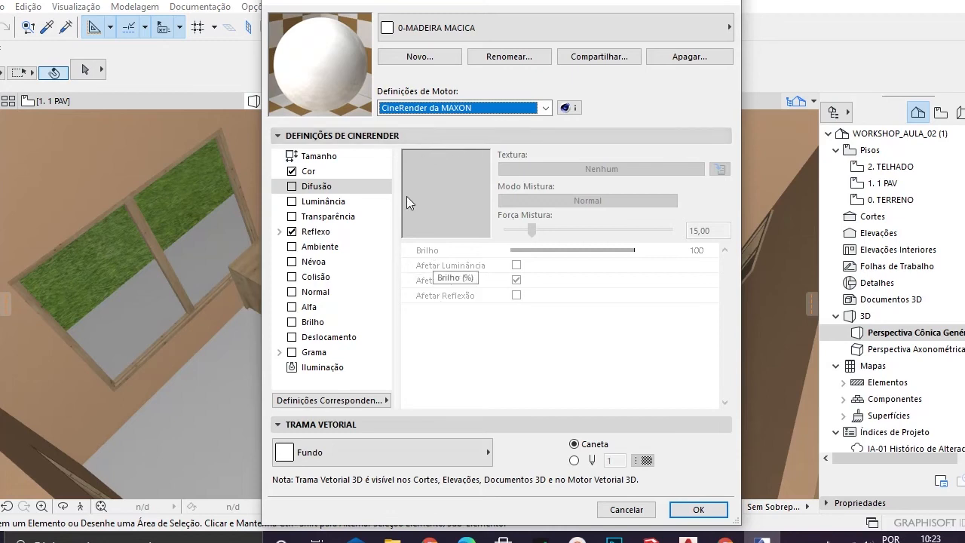
Step: Try Cores as the texture of the Cor channel and open its blur settings
left_click(330, 175)
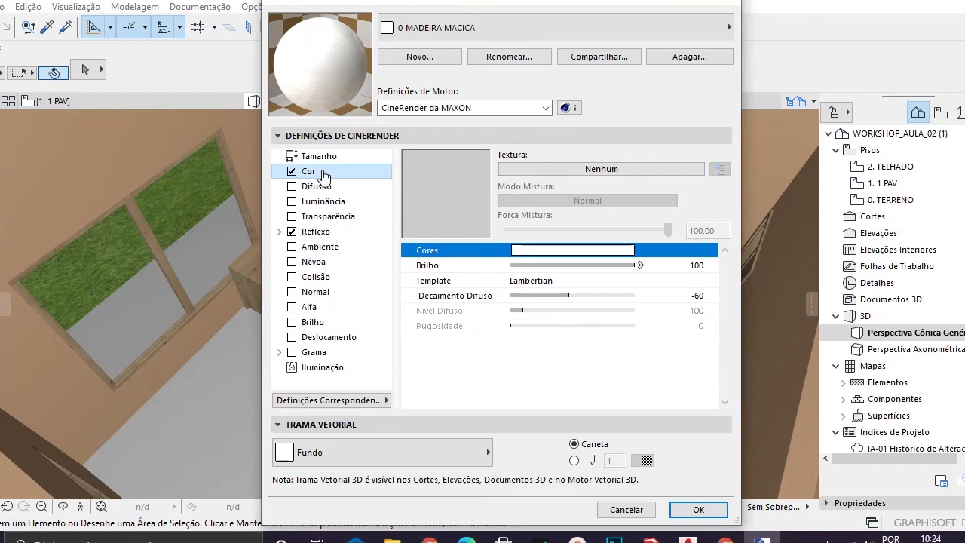
left_click(612, 170)
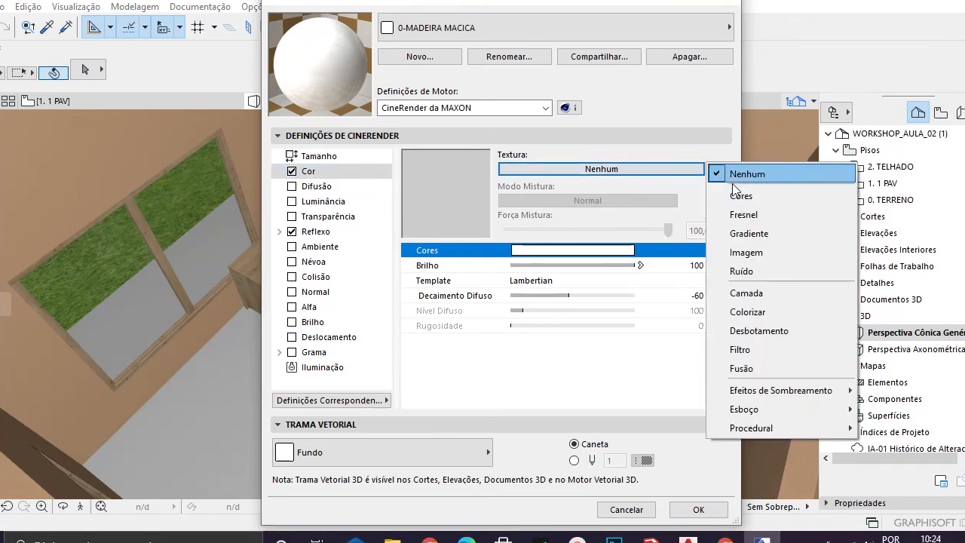
left_click(667, 165)
left_click(635, 171)
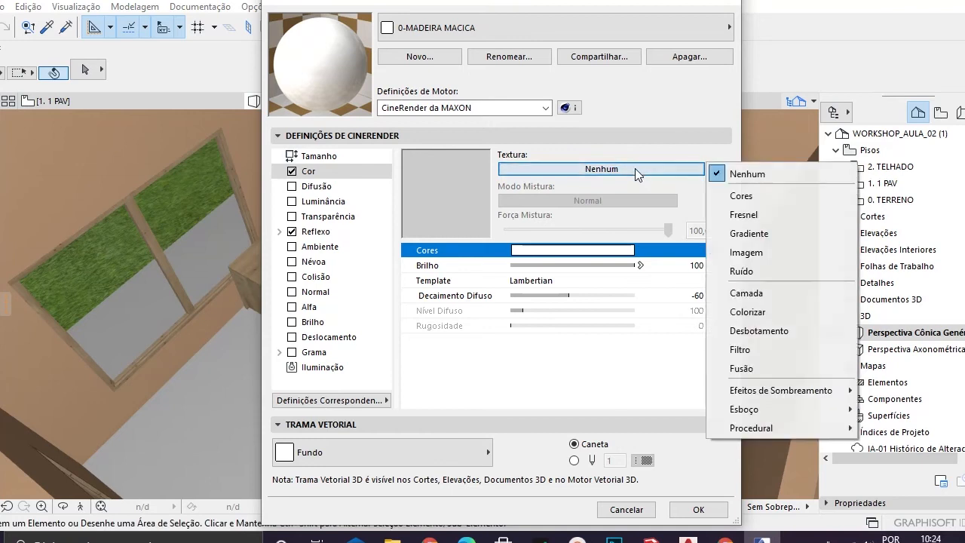
left_click(775, 194)
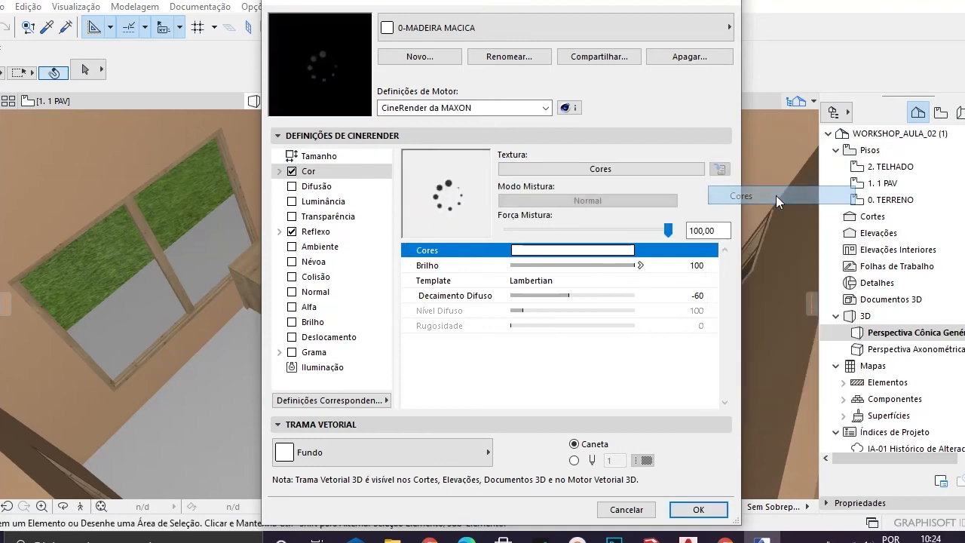
left_click(720, 171)
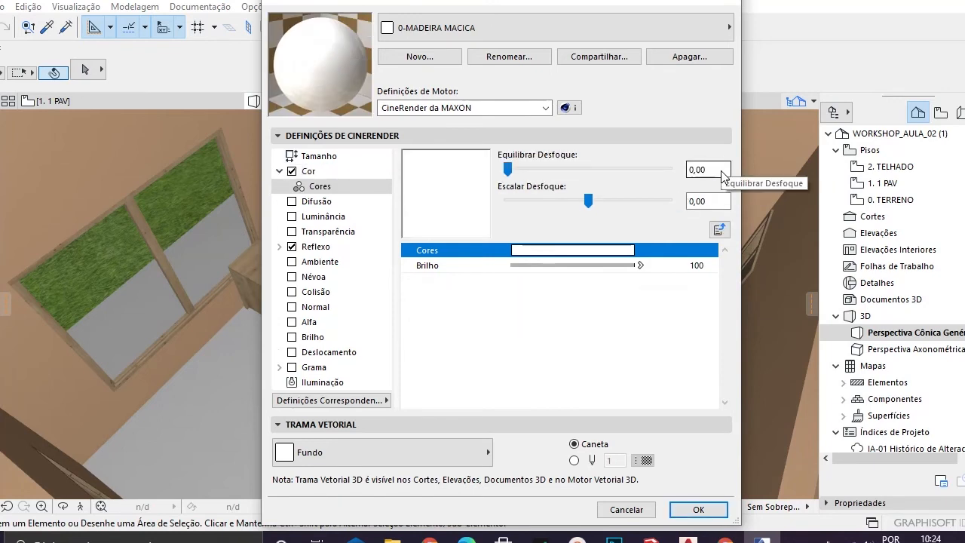
Step: Assign the image MADEIRA MACICA.jpg from the Biblioteca Interna as the Cor channel's texture
left_click(339, 172)
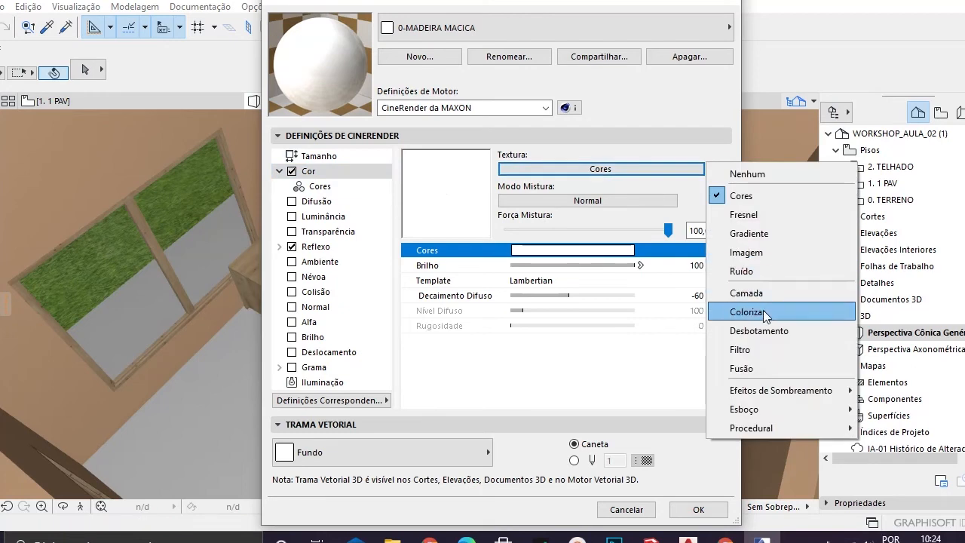
left_click(771, 254)
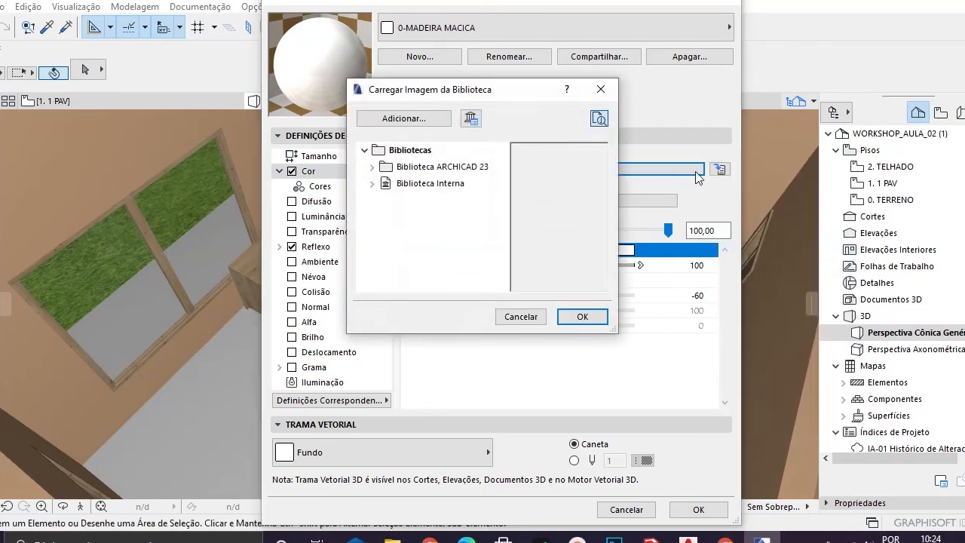
left_click(539, 317)
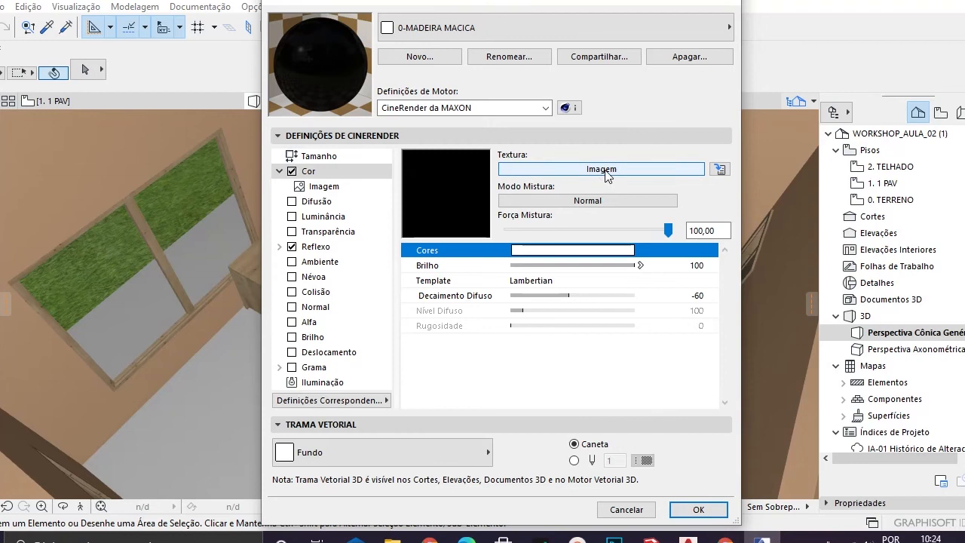
left_click(608, 170)
left_click(766, 257)
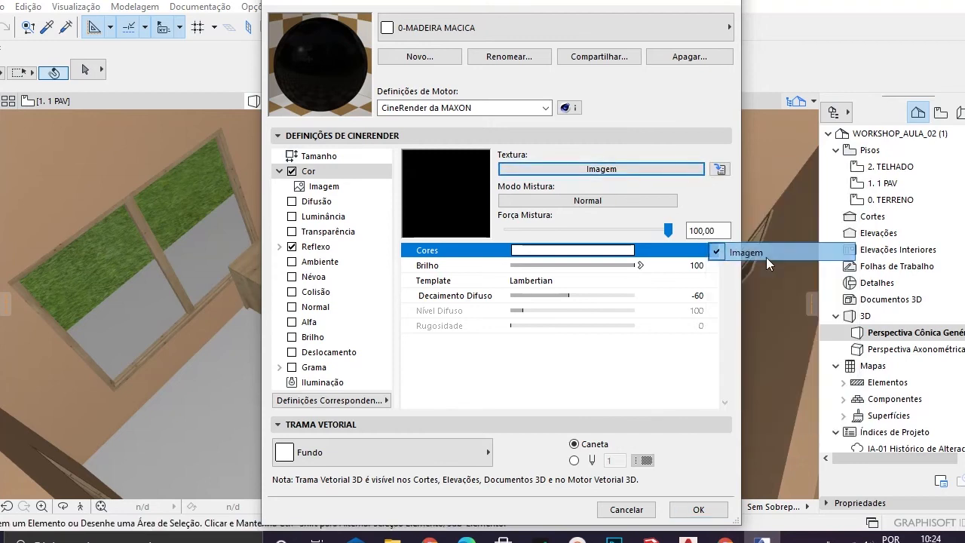
left_click(400, 185)
left_click(373, 184)
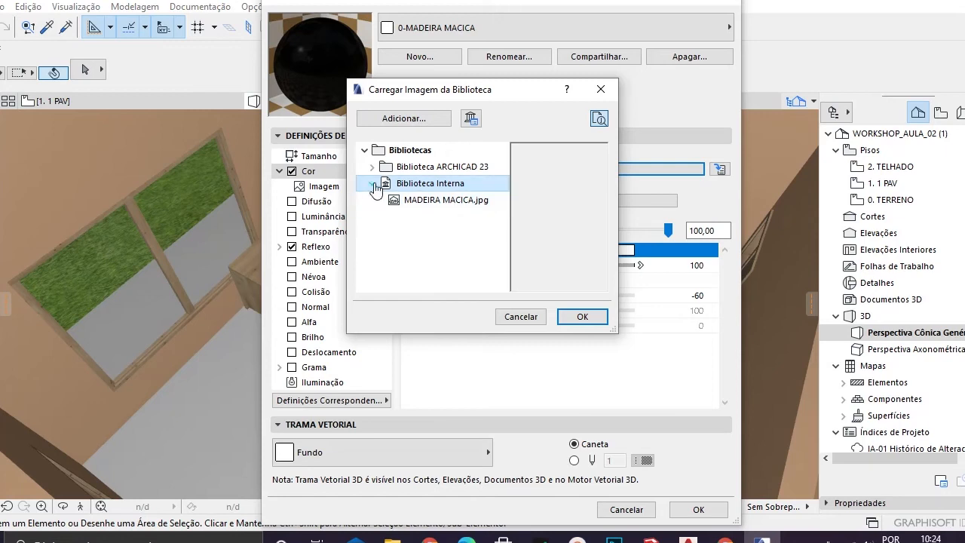
left_click(437, 200)
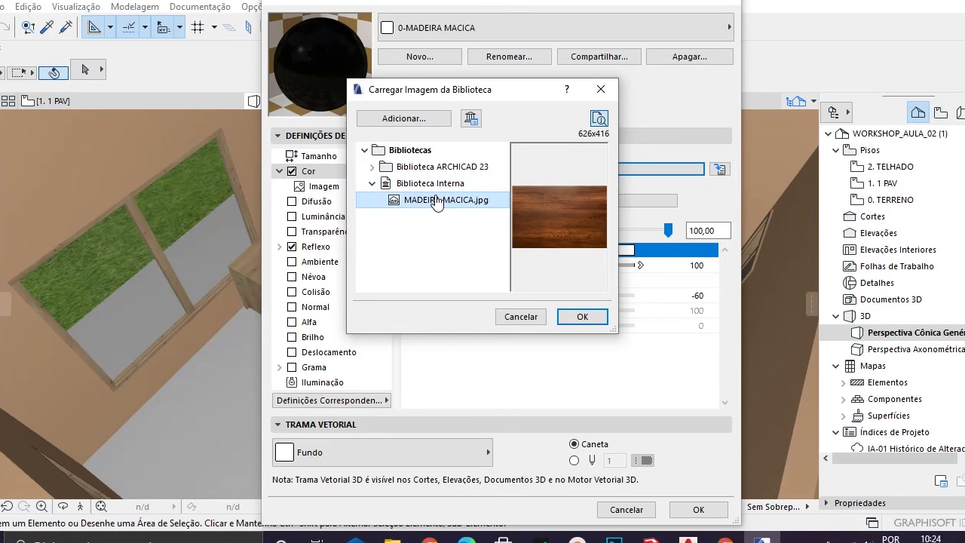
left_click(583, 315)
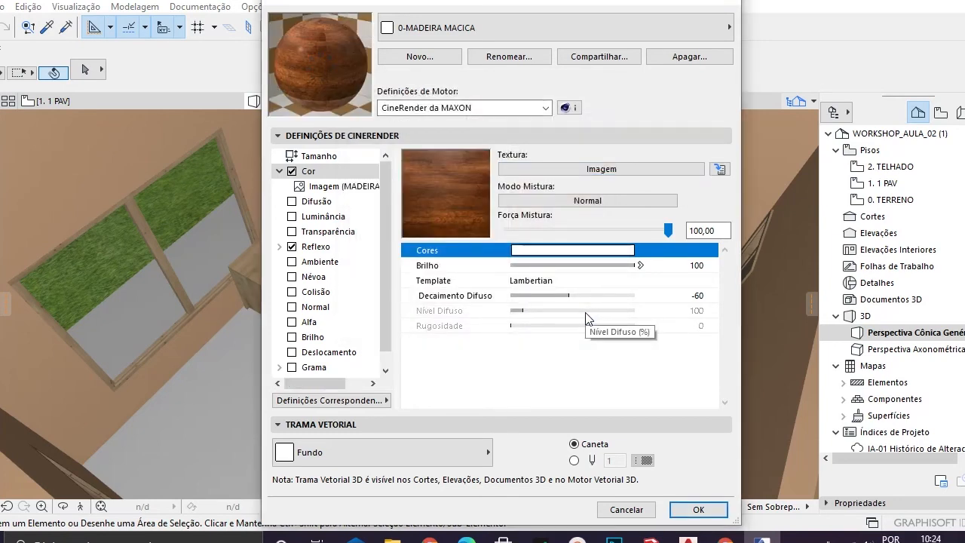
Step: Set the Cor channel's texture blend mode to Multiplicar and its brightness (Brilho) to 80
left_click(603, 202)
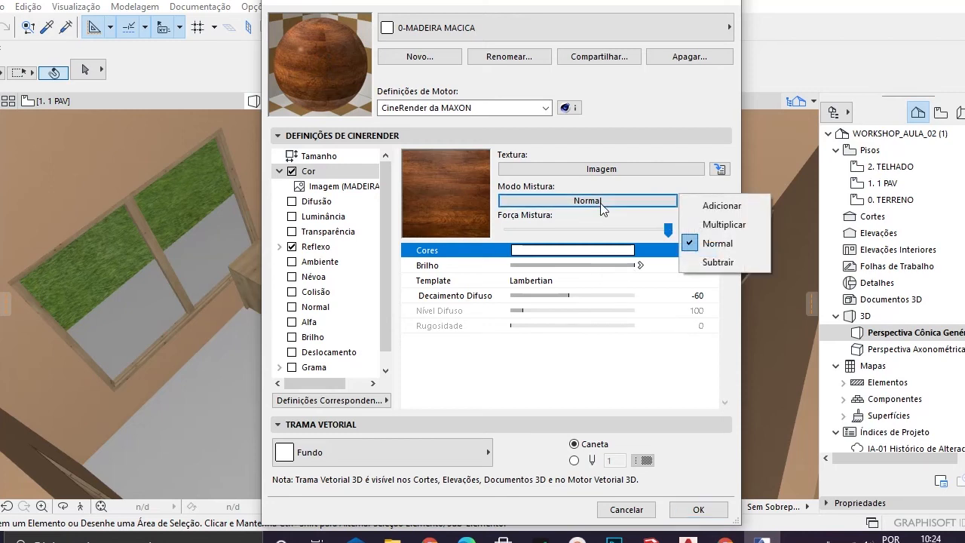
left_click(724, 226)
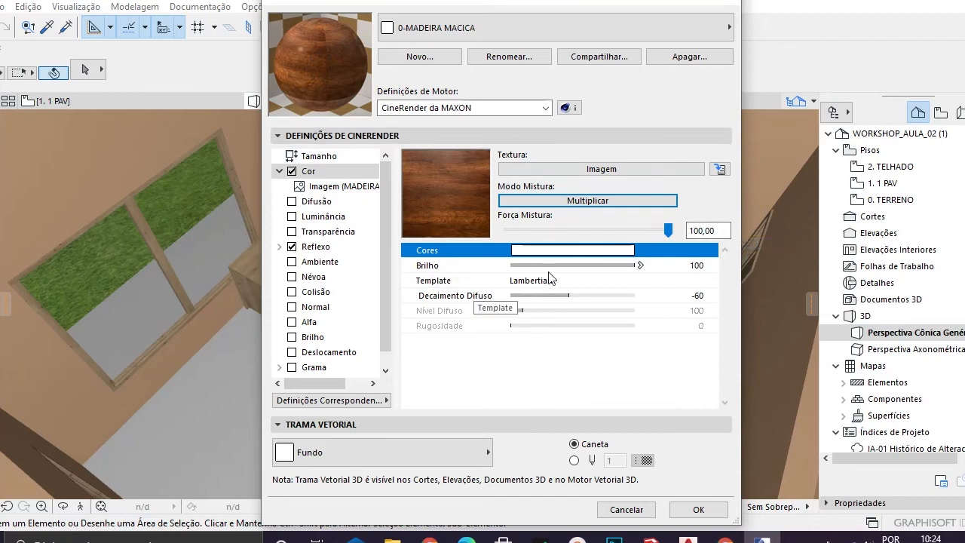
left_click(644, 267)
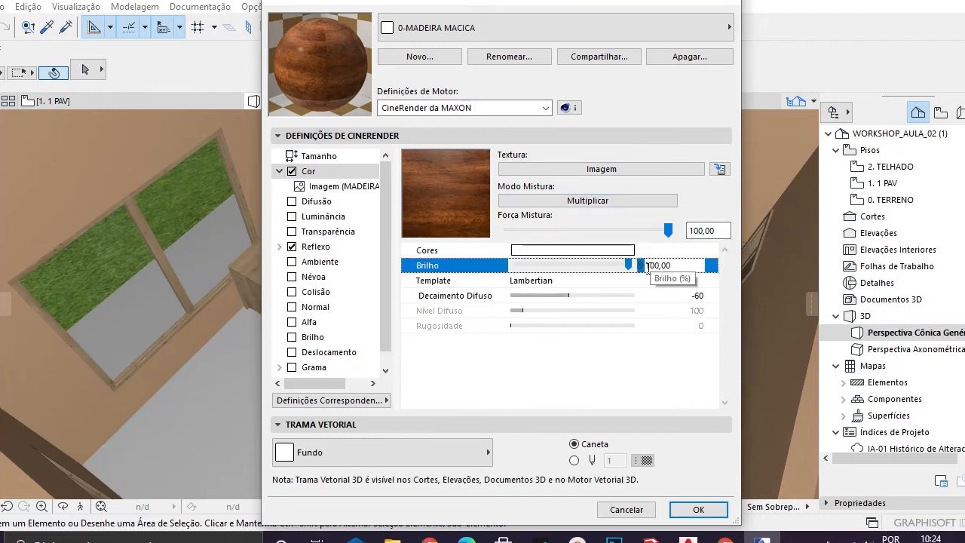
left_click(643, 266)
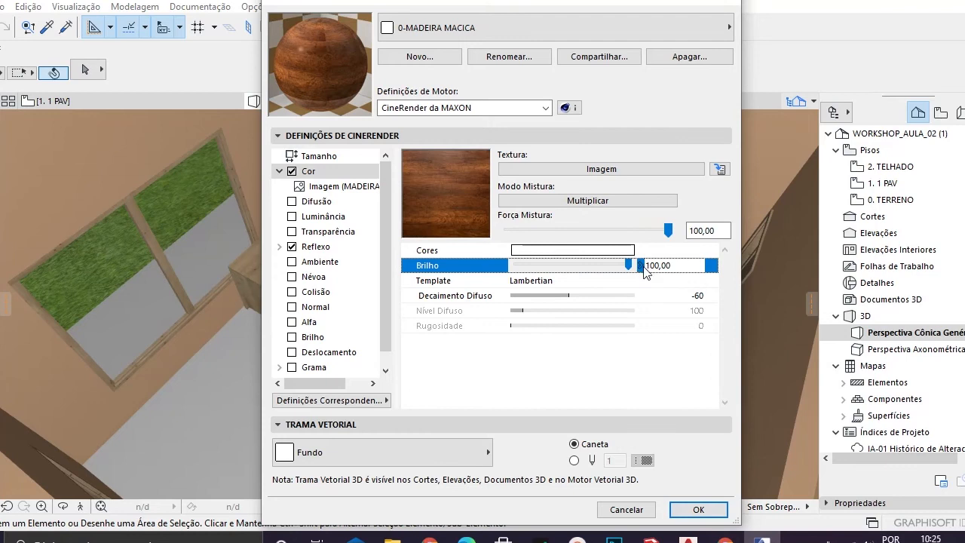
left_click(573, 268)
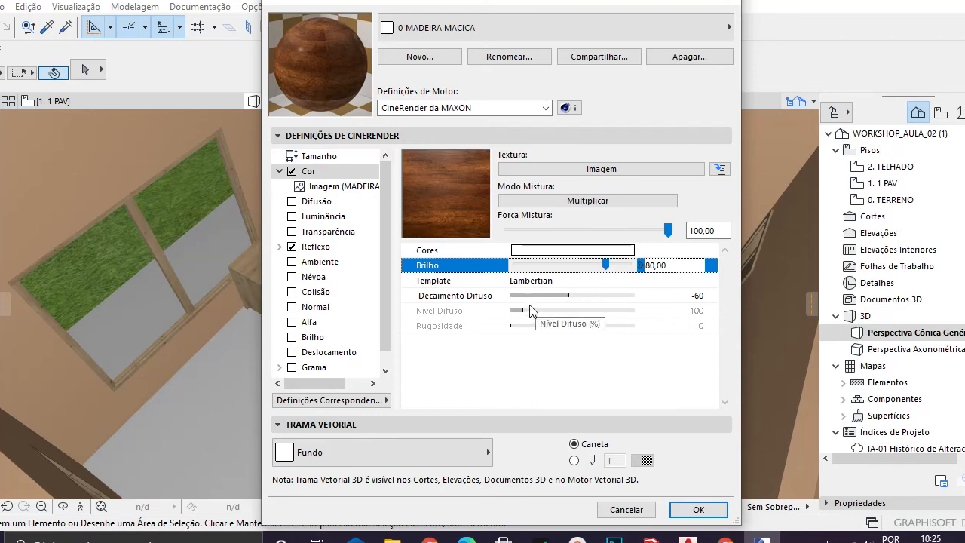
Step: Set the Cor channel's diffuse falloff (Decaimento Difuso) to 180
left_click(570, 295)
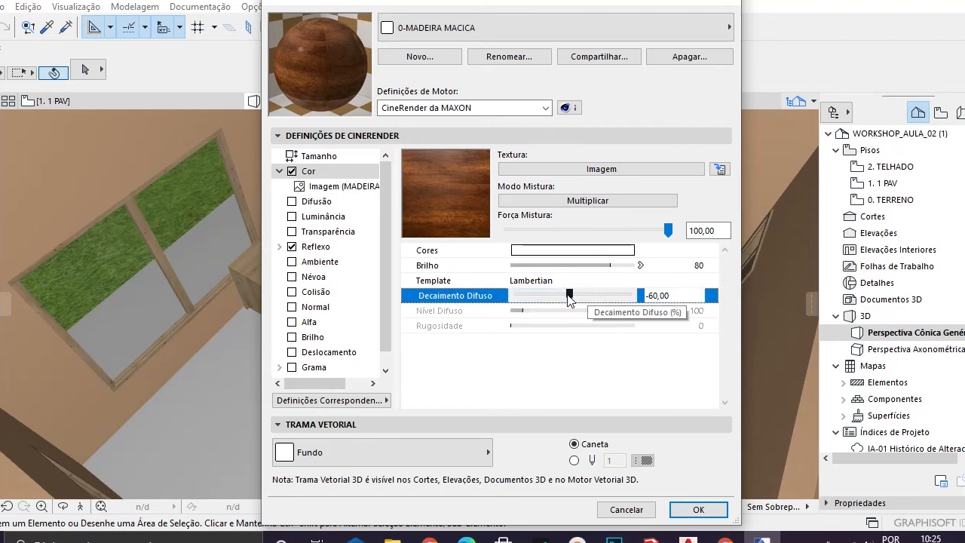
left_click_drag(561, 296, 594, 297)
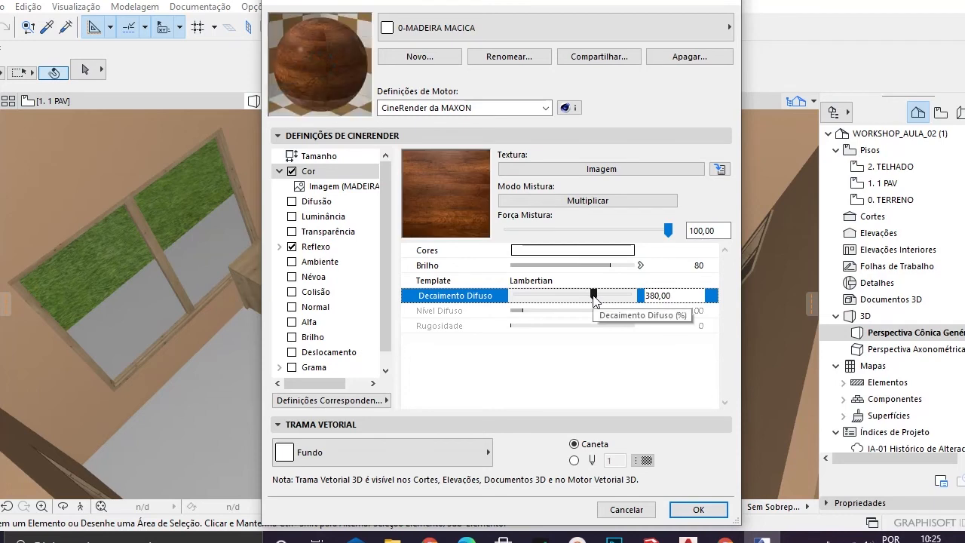
left_click_drag(594, 296, 582, 297)
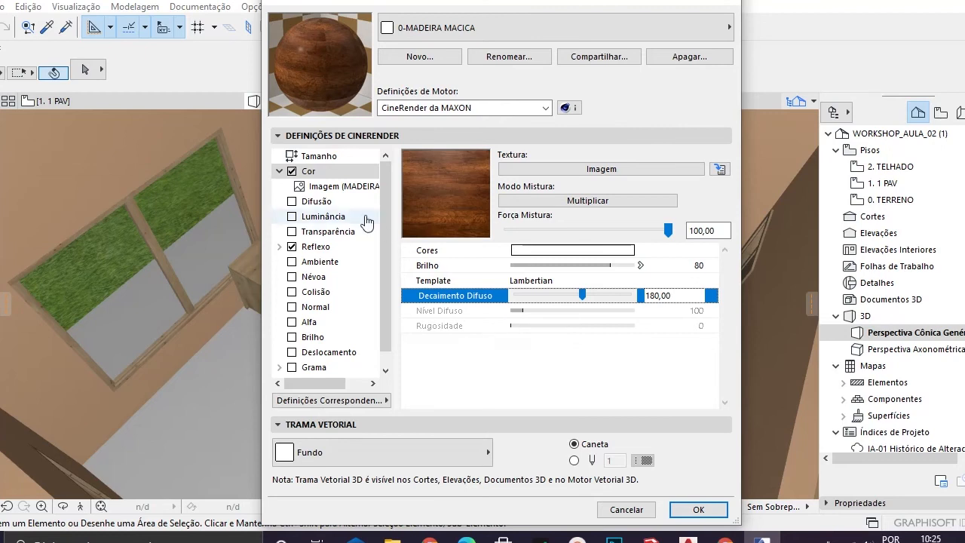
Step: Enable the Difusão channel of the wood surface and view the Luminância channel's settings
left_click(315, 201)
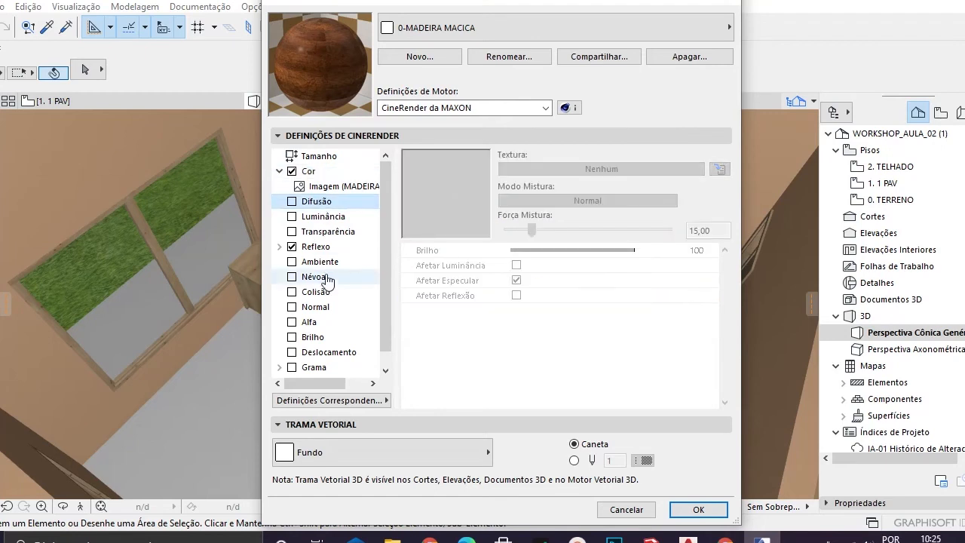
left_click(340, 216)
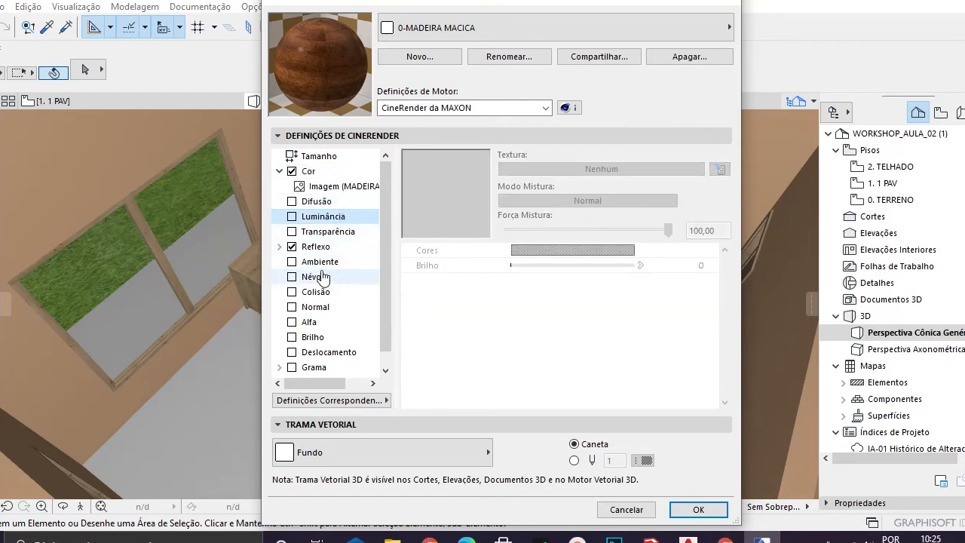
left_click(292, 202)
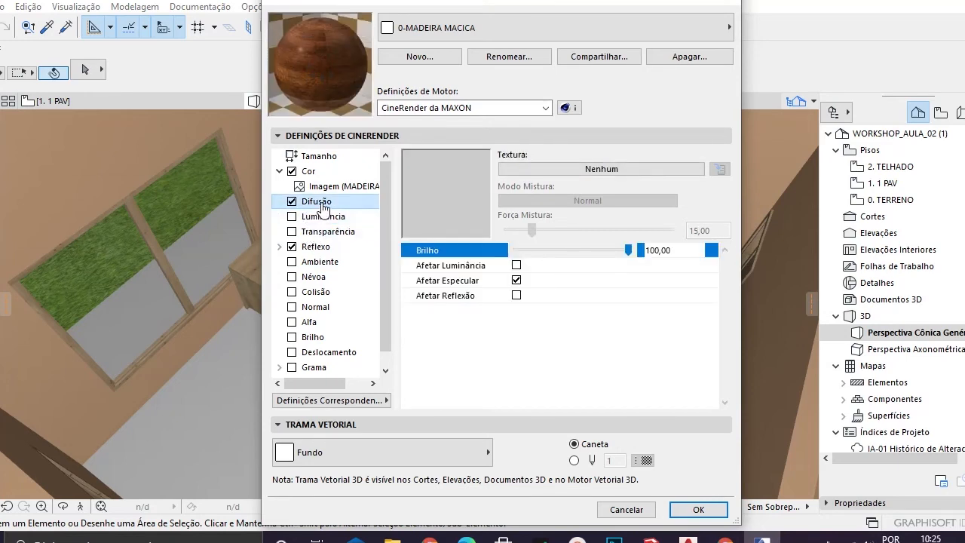
left_click(322, 217)
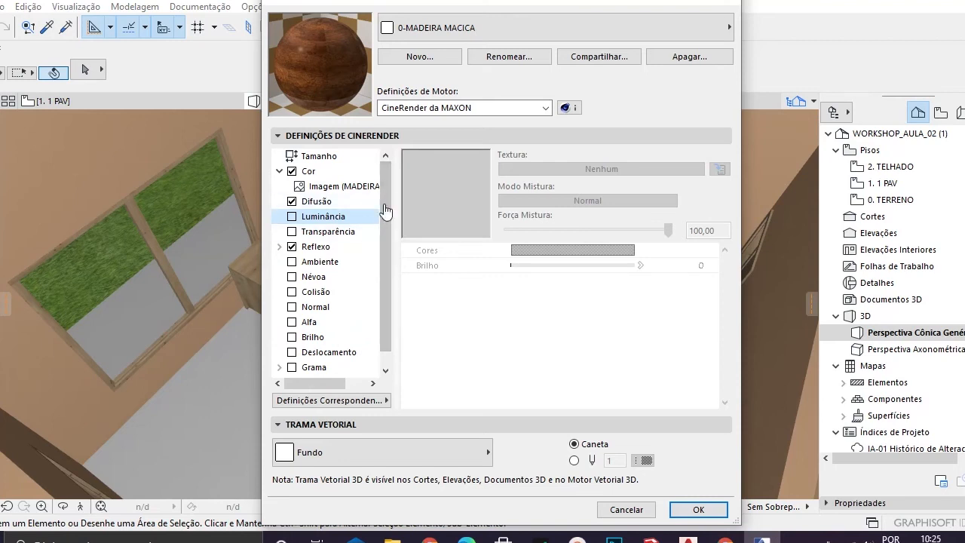
Step: Switch the surface's engine settings to Motor Básico and accept the surface changes
left_click(543, 107)
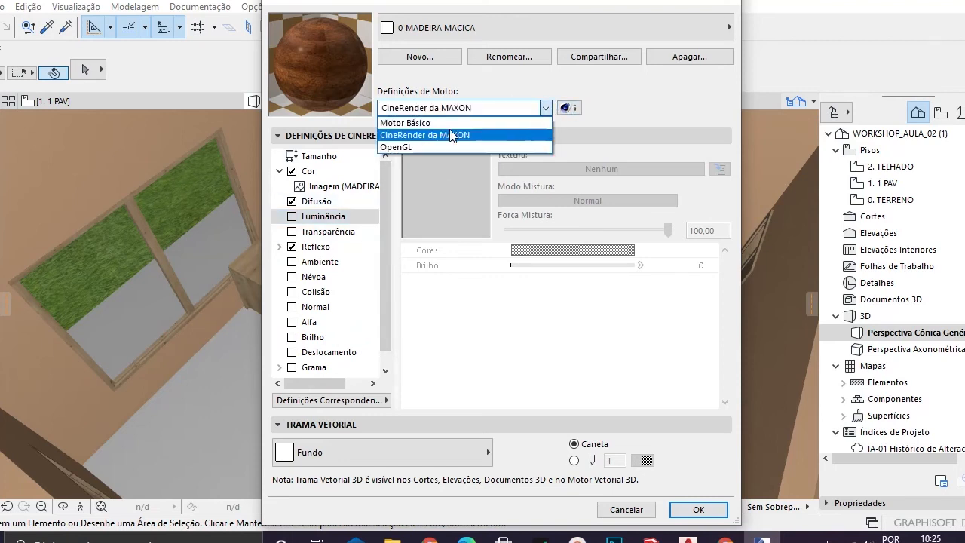
left_click(406, 123)
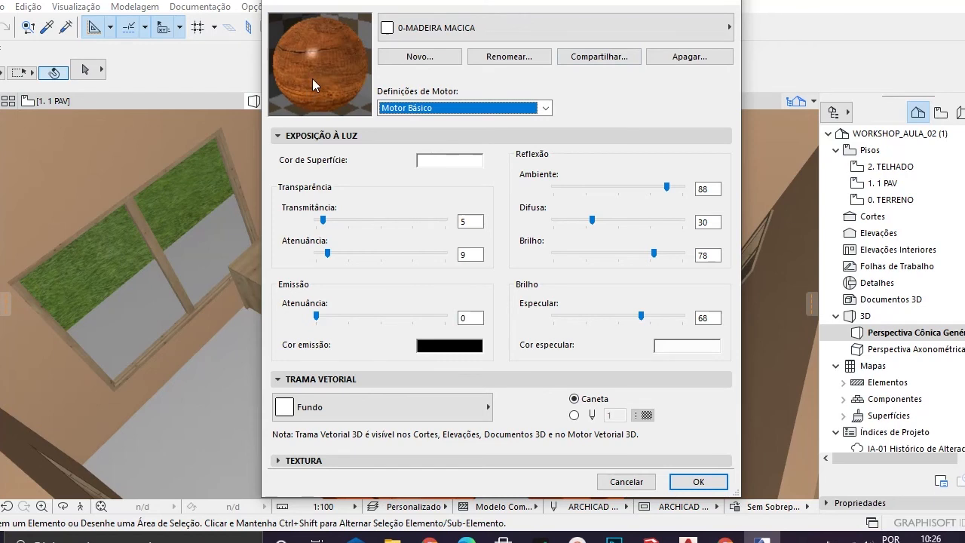
left_click(695, 481)
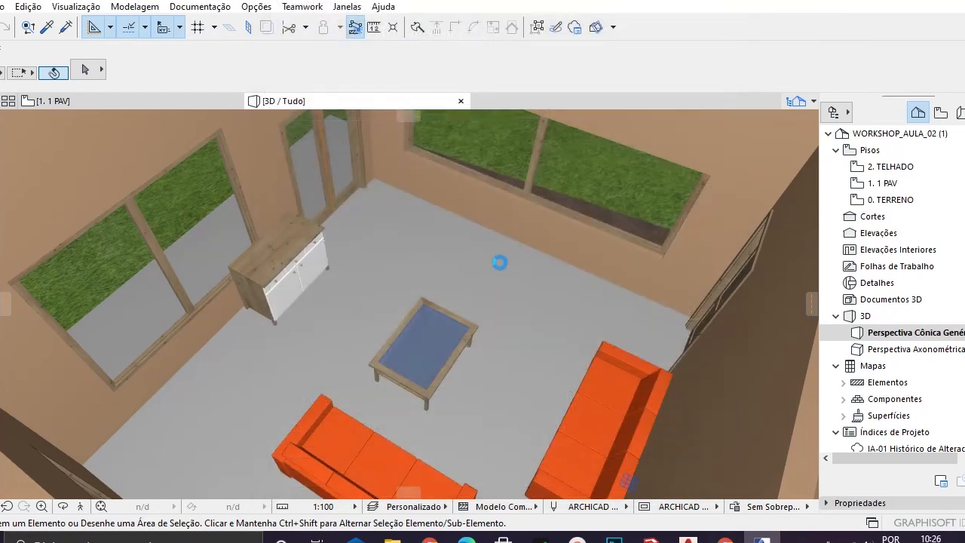
Step: Select the coffee table between the sofas in the 3D view and open its object settings
middle_click_drag(448, 404, 470, 369)
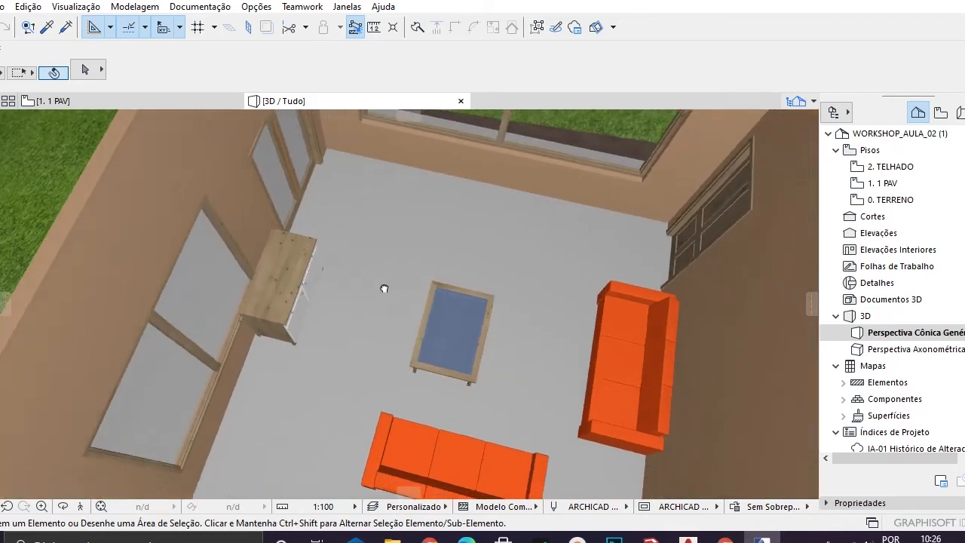
scroll(384, 289, "up", 5)
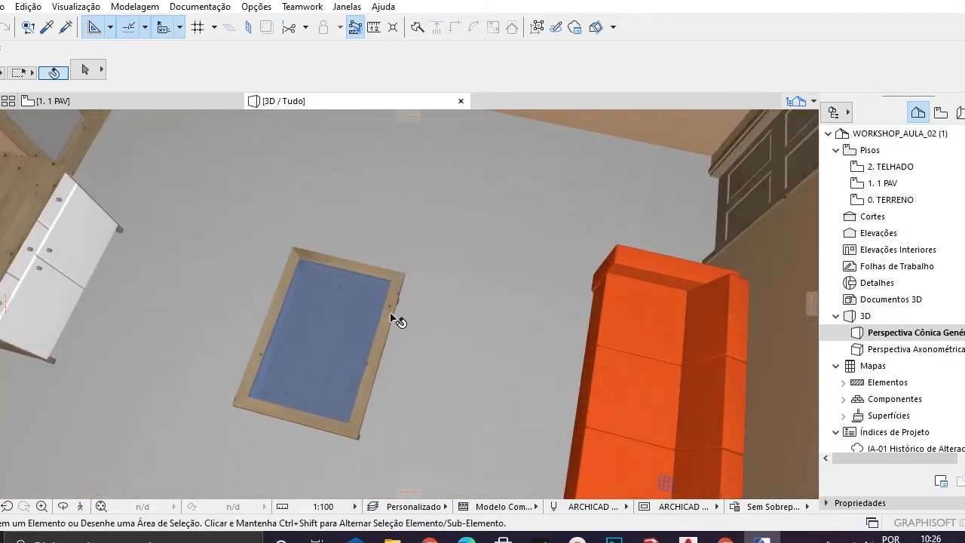
left_click(392, 318)
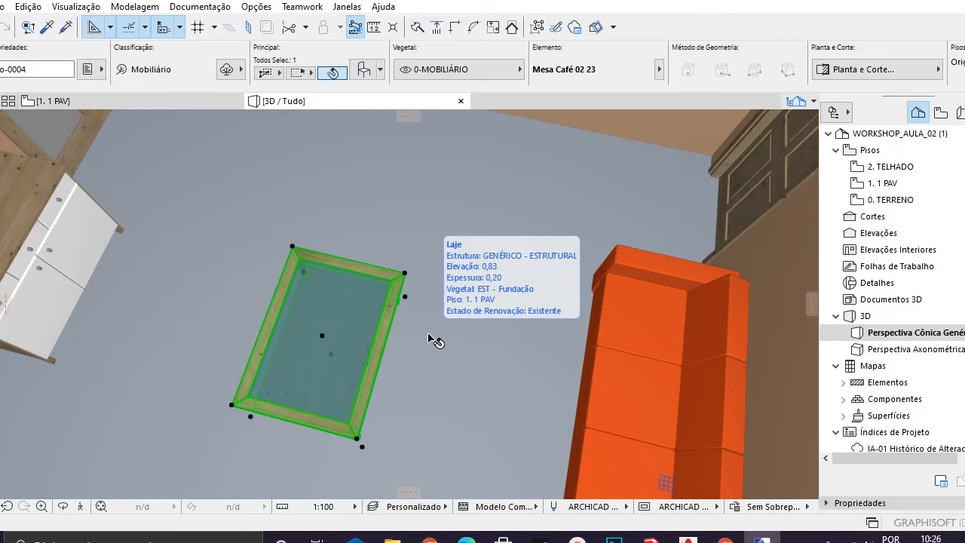
key("ctrl+t")
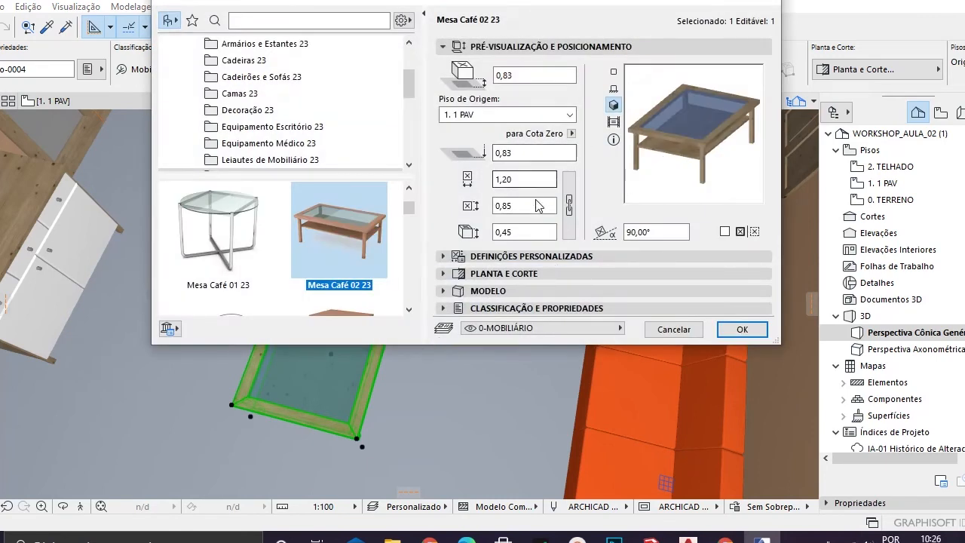
Step: Look through the coffee table's custom settings groups, including its 3D representation options
left_click(444, 257)
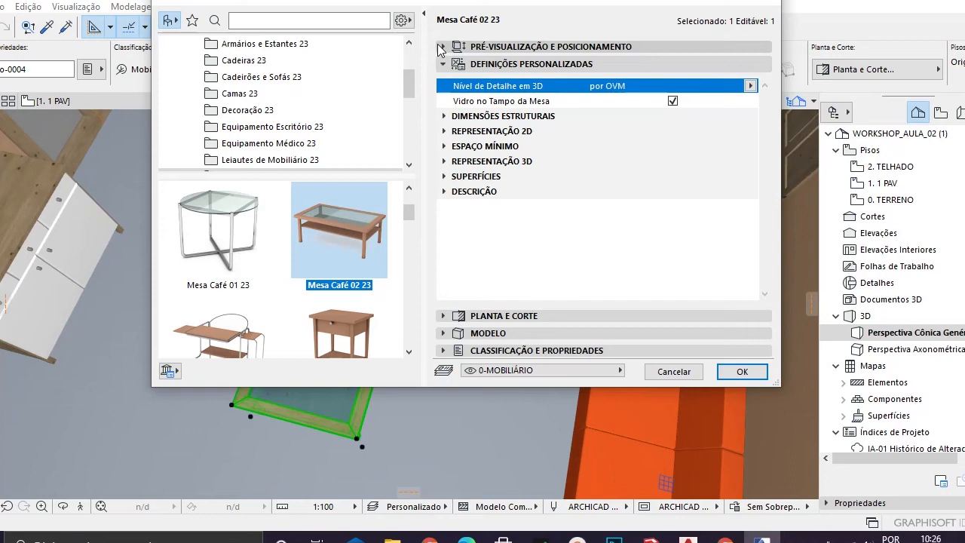
left_click(498, 118)
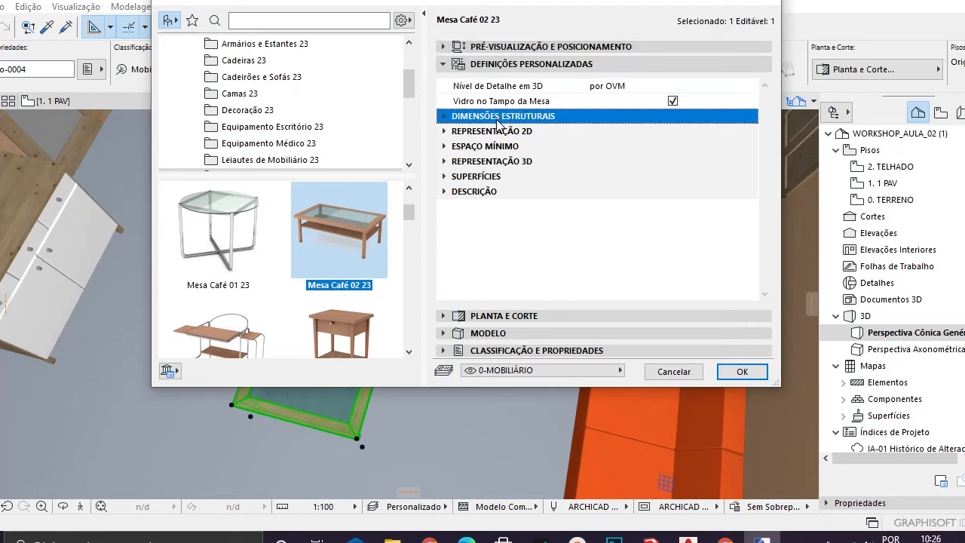
left_click(488, 133)
double_click(462, 162)
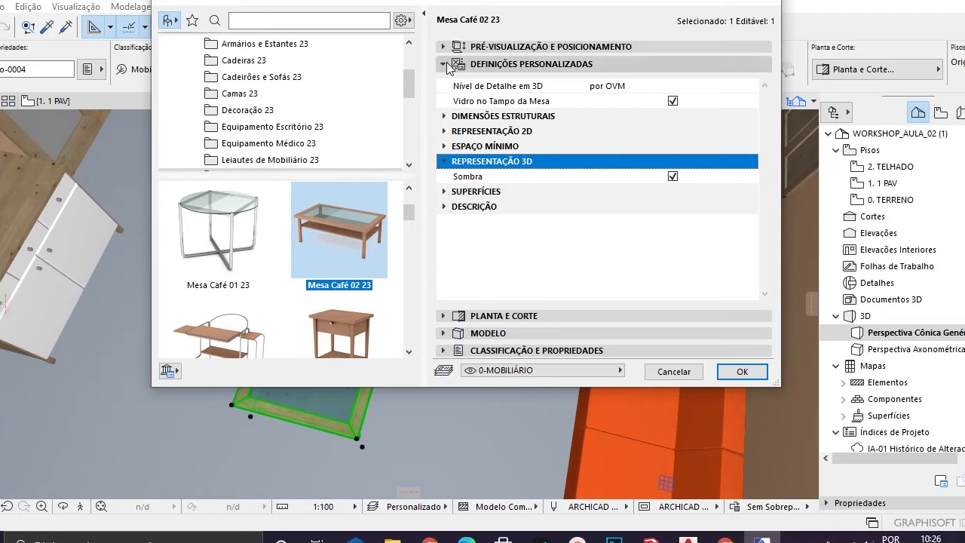
left_click(530, 64)
left_click(603, 47)
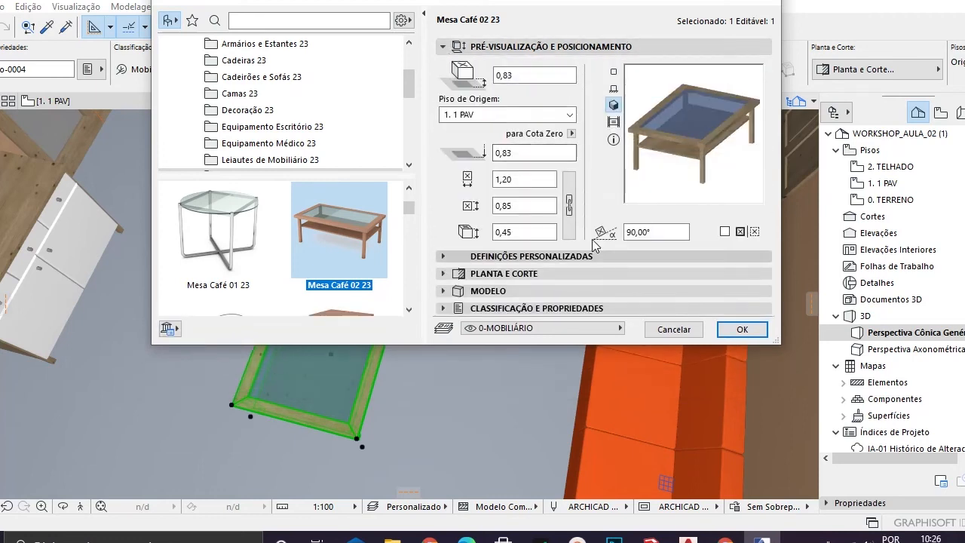
Step: Try overriding the whole coffee table with a single surface in its model settings
left_click(447, 291)
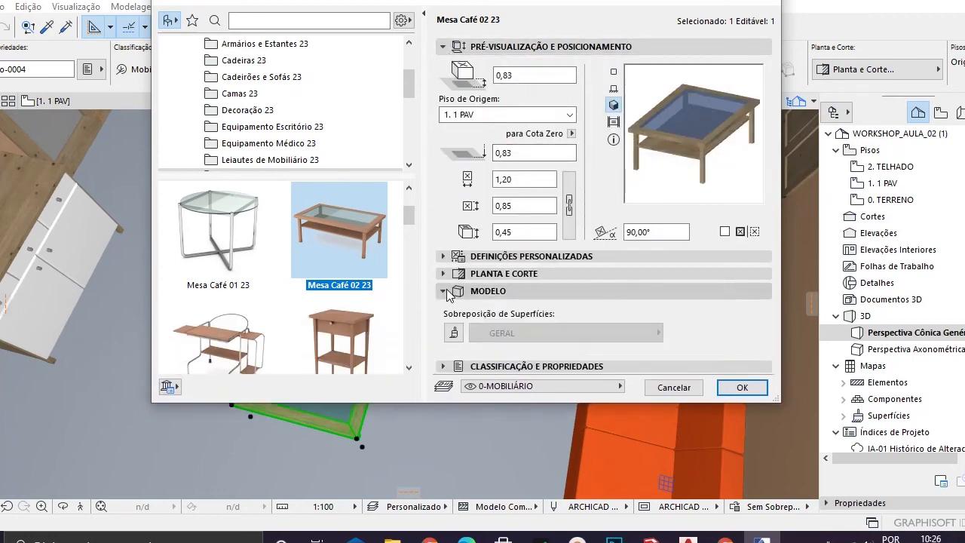
left_click(454, 332)
left_click(656, 335)
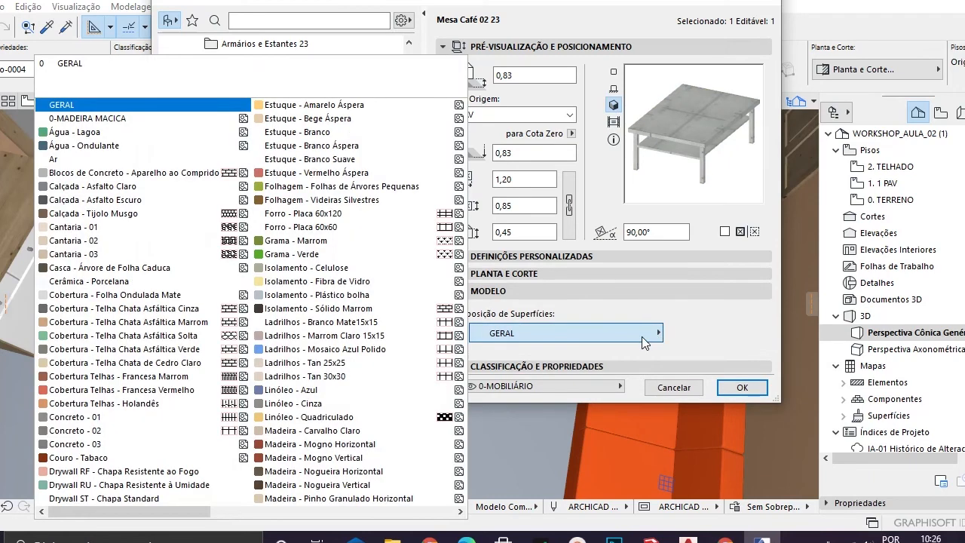
left_click(641, 337)
left_click(454, 333)
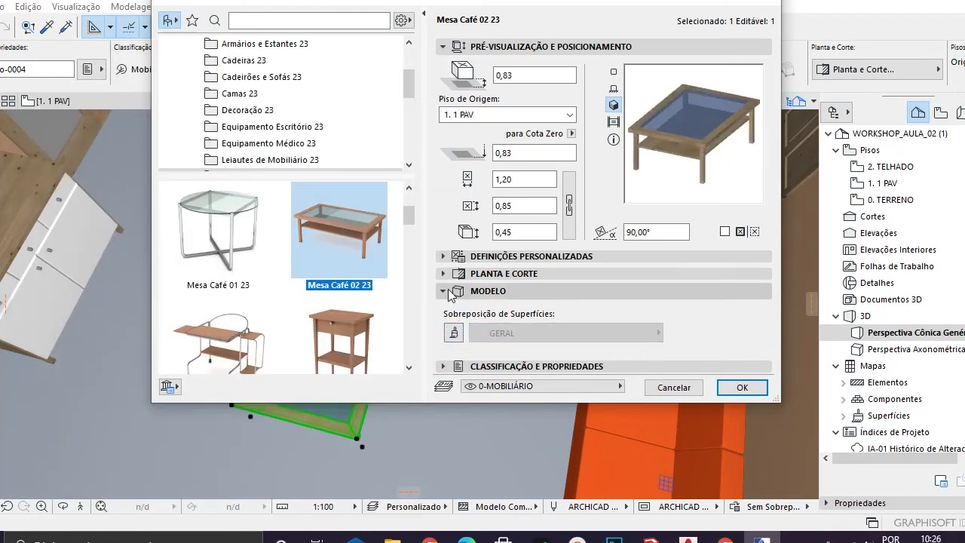
left_click(446, 291)
Step: Expand the Superfícies group in the coffee table's custom settings to reach the surface of each part
left_click(443, 274)
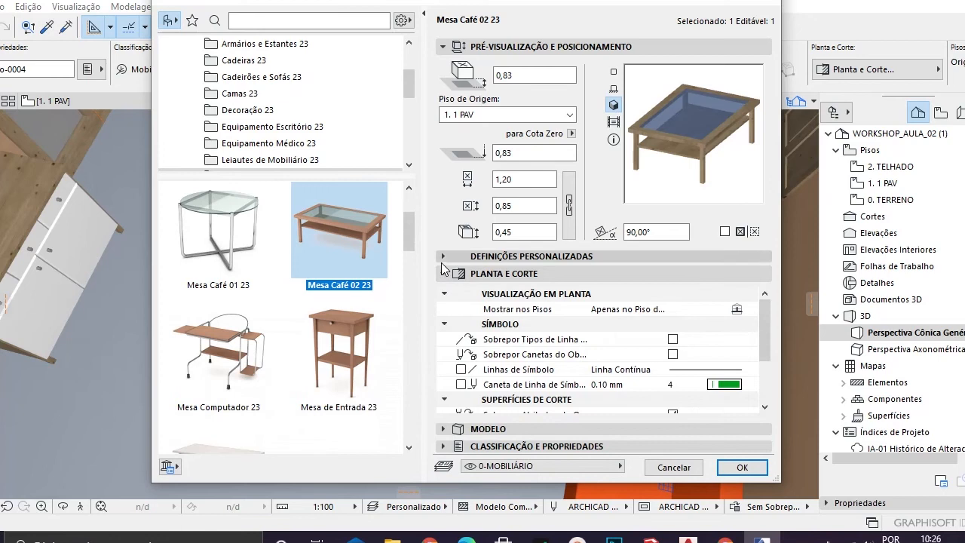
left_click(442, 259)
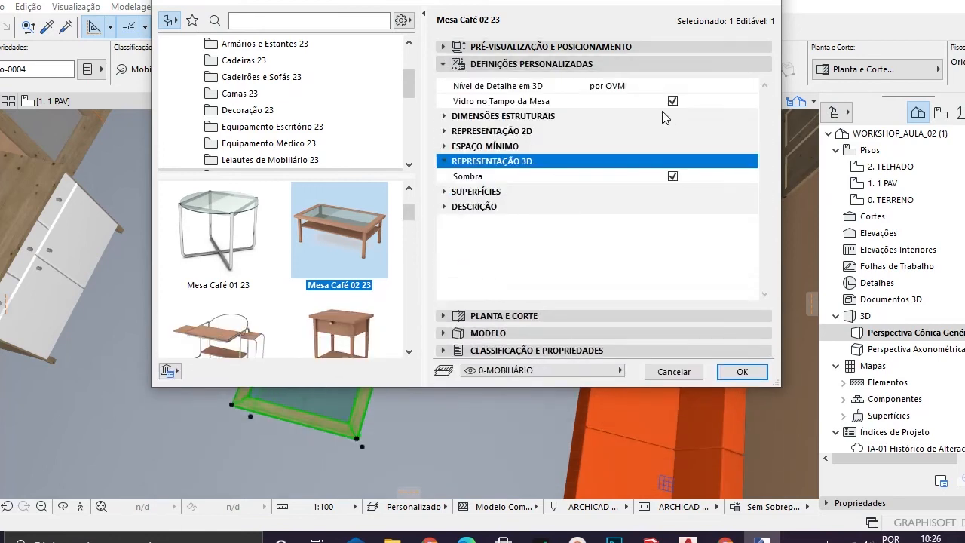
left_click(537, 88)
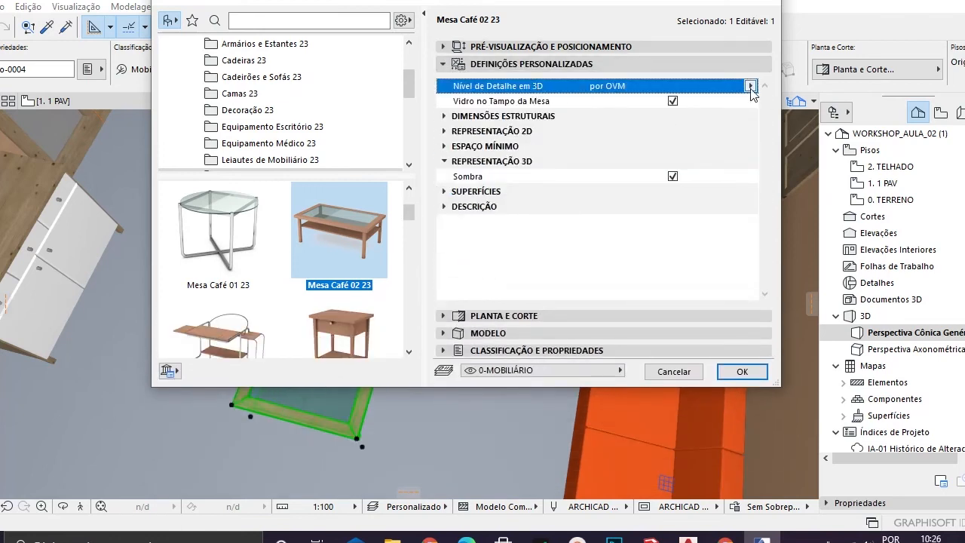
left_click(751, 86)
left_click(751, 86)
left_click(541, 117)
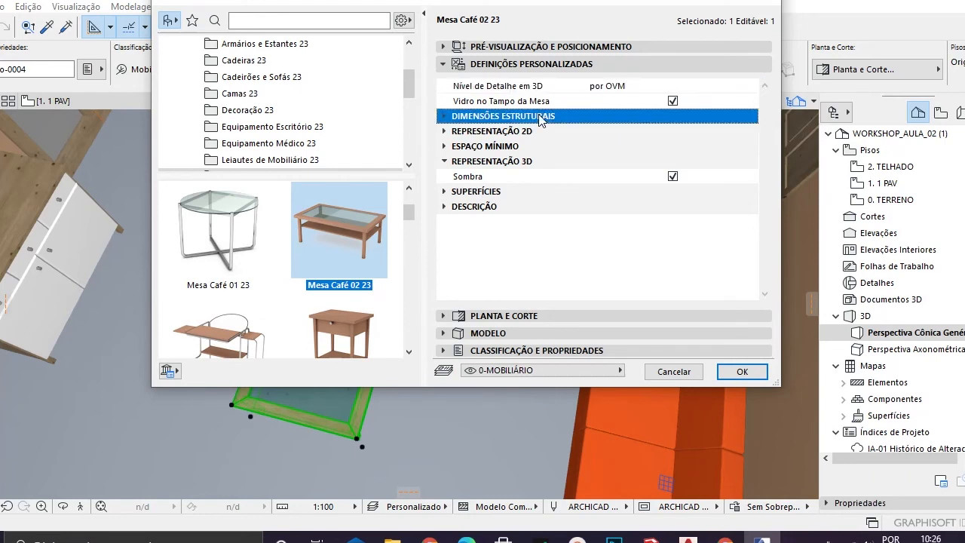
left_click(503, 132)
left_click(499, 193)
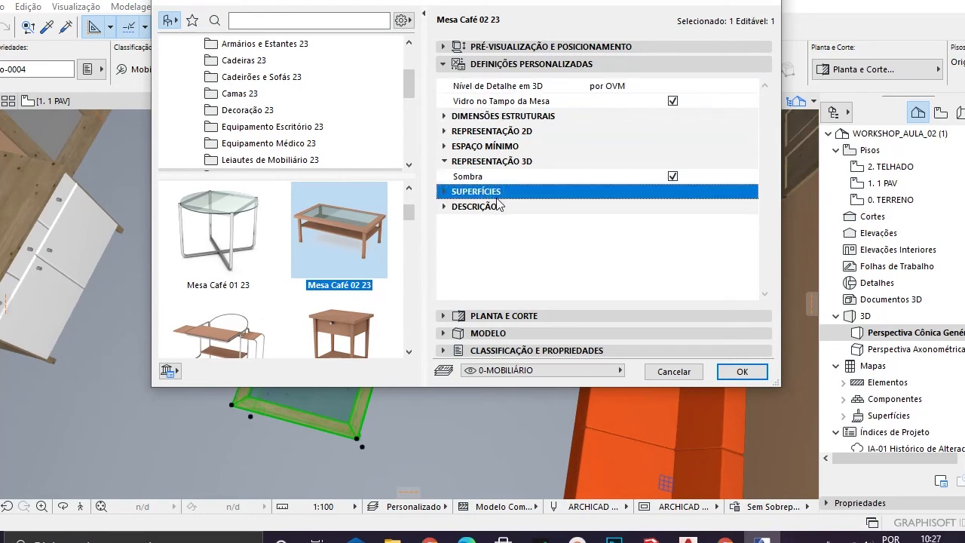
left_click(444, 192)
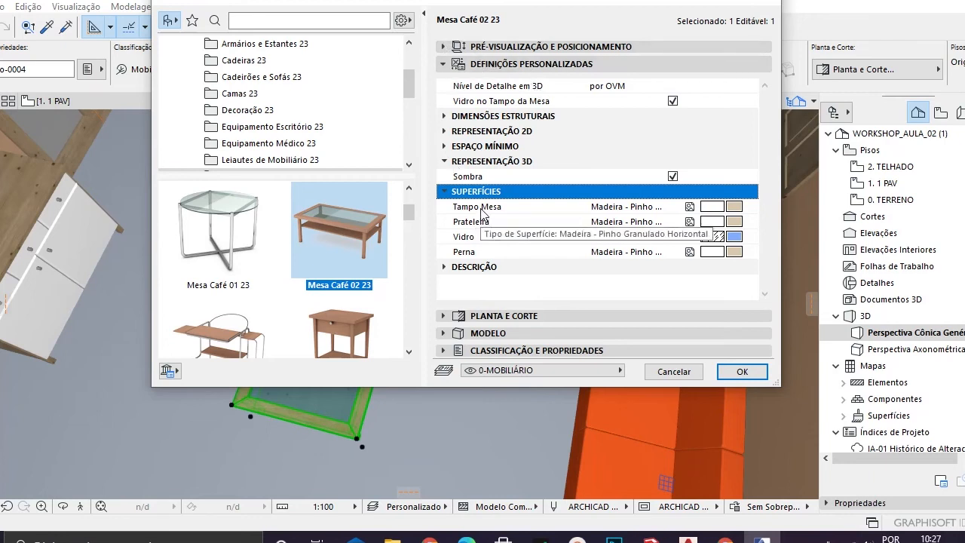
Step: Assign the 0-MADEIRA MACICA surface to the coffee table's top (Tampo Mesa) and shelf (Prateleira)
left_click(735, 211)
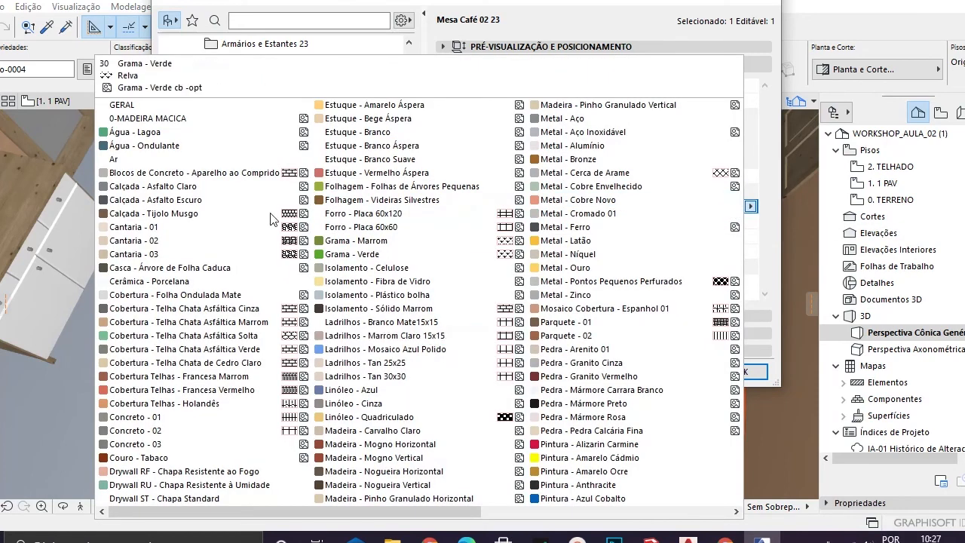
left_click(121, 119)
left_click(733, 208)
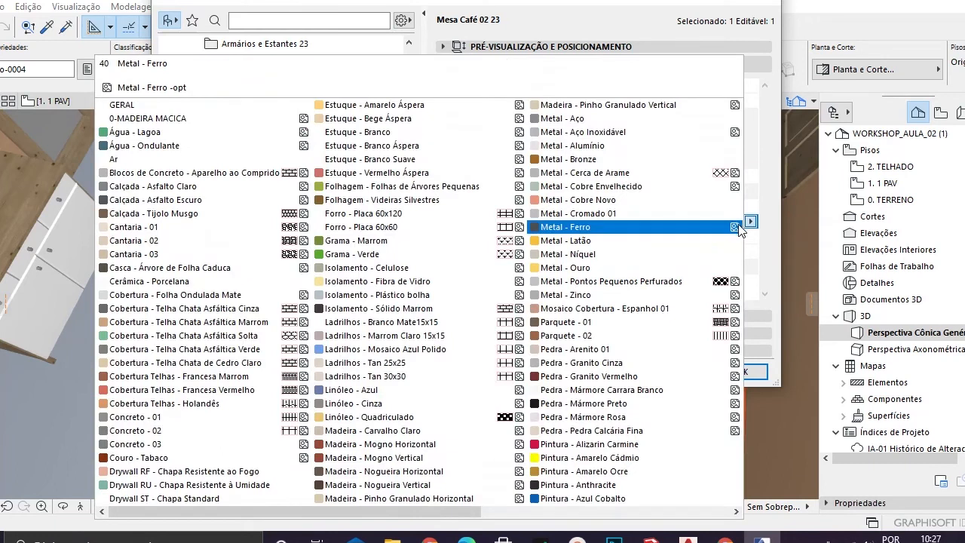
left_click(123, 120)
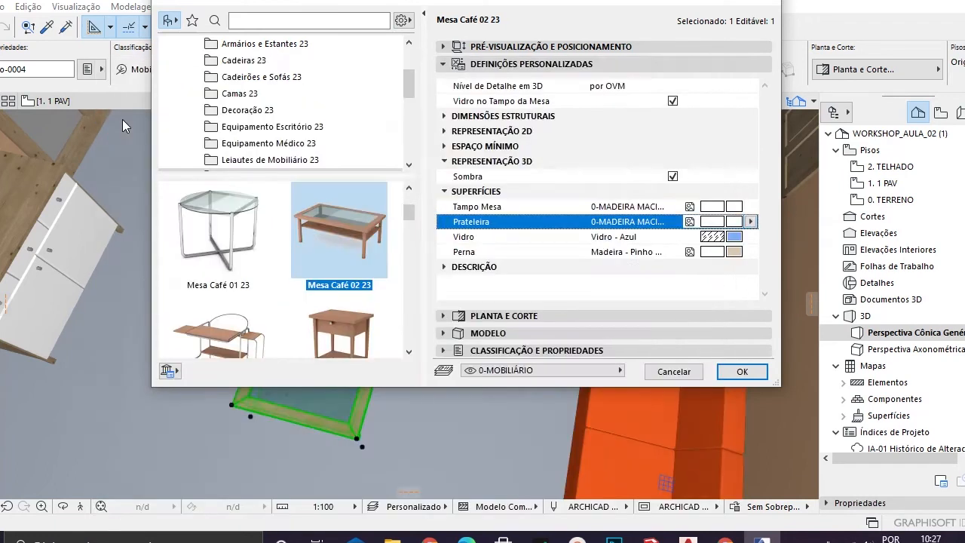
Step: Assign 0-MADEIRA MACICA to the coffee table's legs (Perna), accept the object settings and deselect the table
left_click(734, 252)
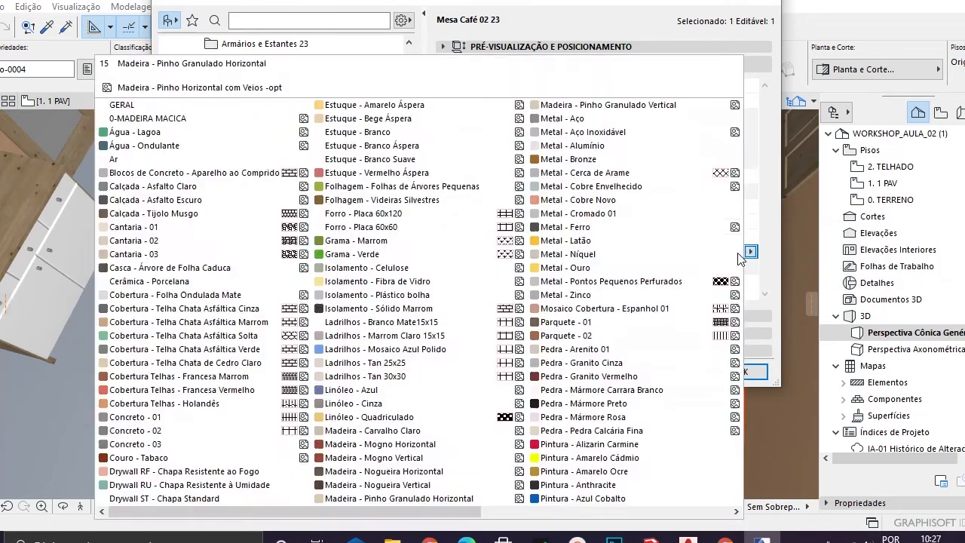
left_click(182, 111)
left_click(737, 254)
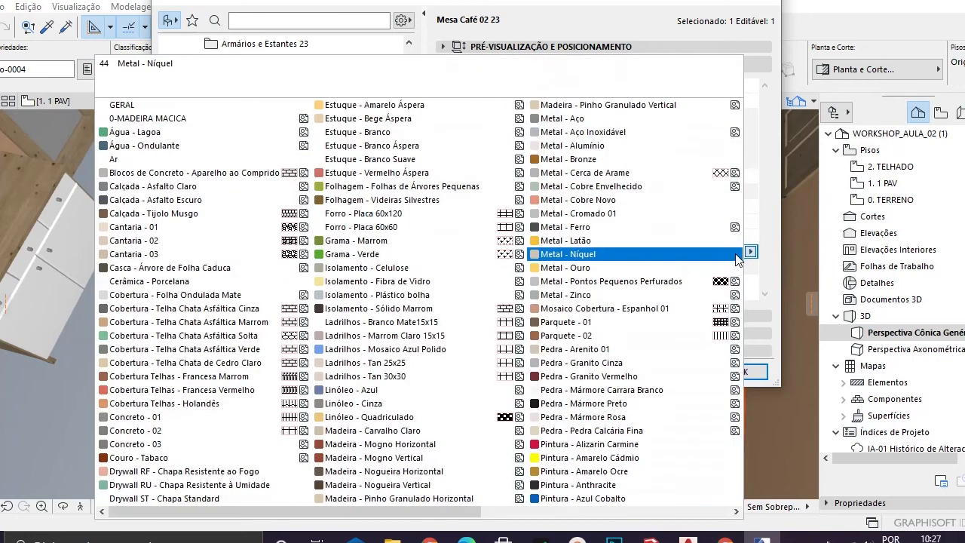
left_click(121, 118)
left_click(742, 372)
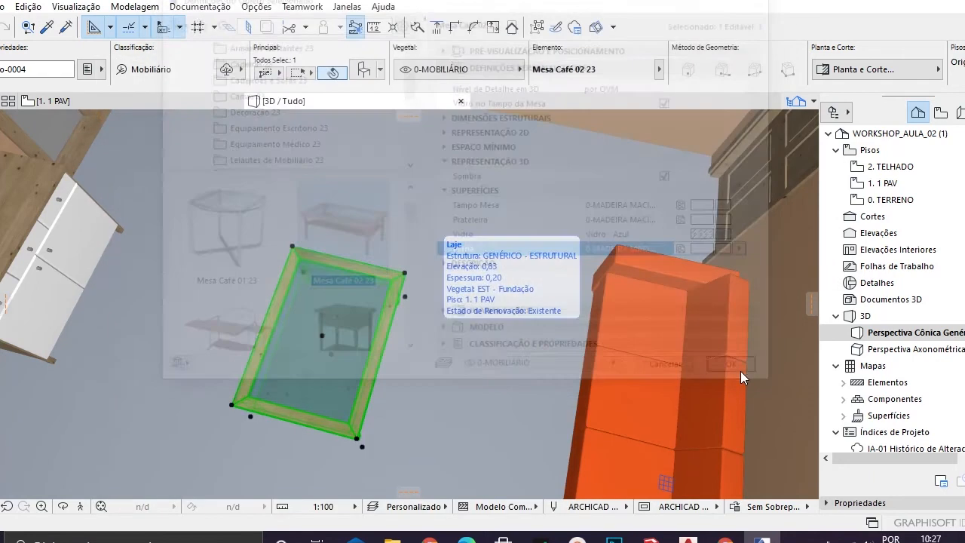
key("Escape")
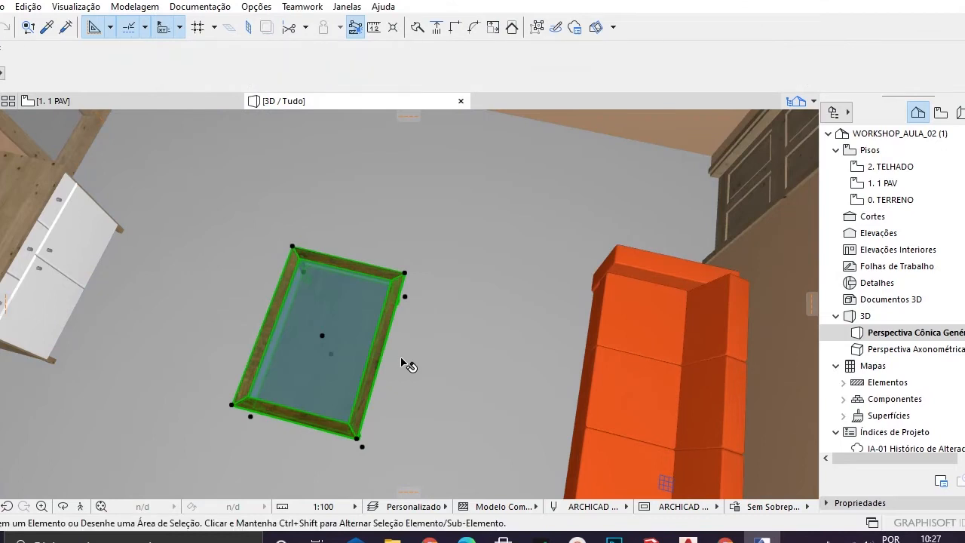
Step: Examine the coffee table's wood texture from several angles alongside the sideboard and sofas
middle_click_drag(349, 383, 381, 297)
middle_click_drag(403, 320, 239, 345, "shift")
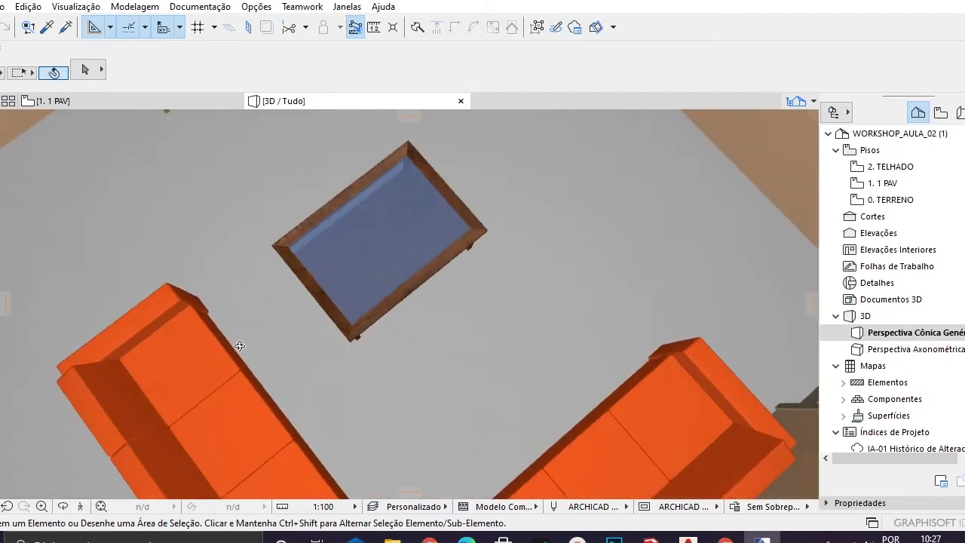
middle_click_drag(325, 248, 487, 360)
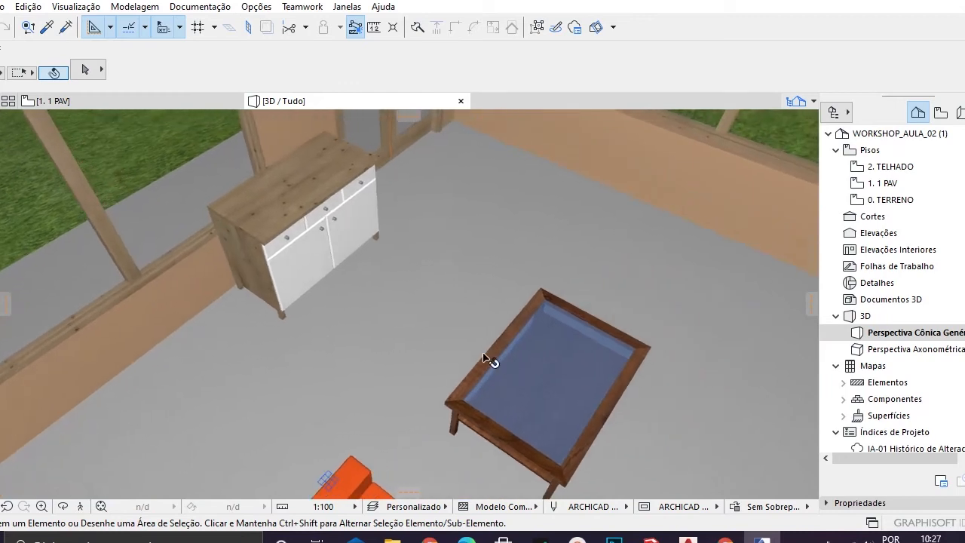
scroll(562, 330, "up", 5)
scroll(524, 295, "down", 3)
middle_click_drag(516, 355, 443, 245)
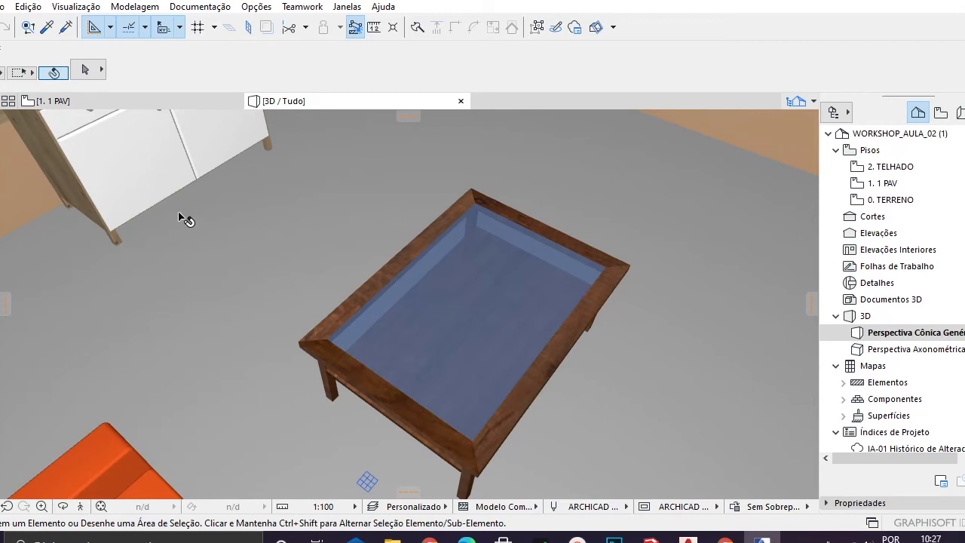
middle_click_drag(186, 219, 225, 273)
middle_click_drag(363, 220, 383, 248)
scroll(383, 249, "down", 2)
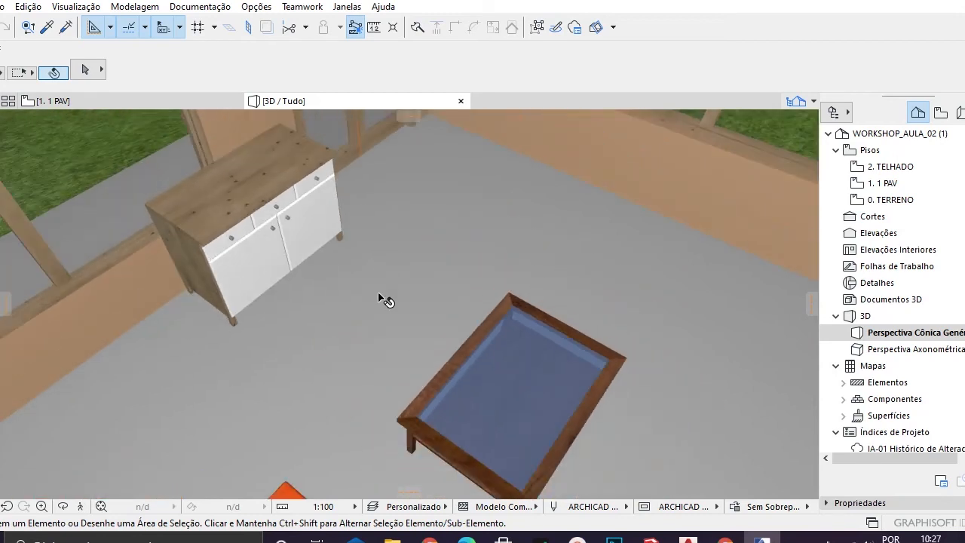
middle_click_drag(380, 295, 405, 294, "shift")
Step: Try transferring the coffee table's settings onto the sideboard, and undo the transfer
left_click(265, 195)
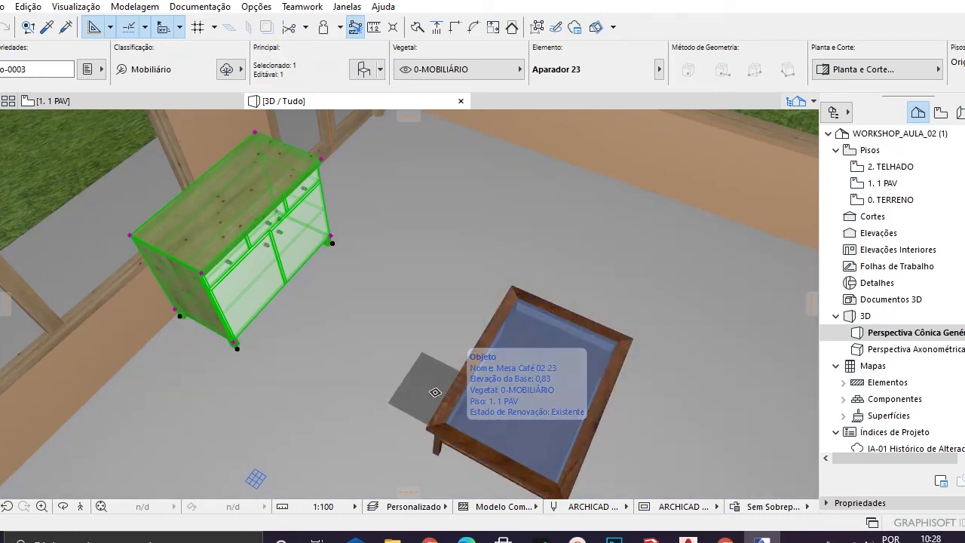
key("Escape")
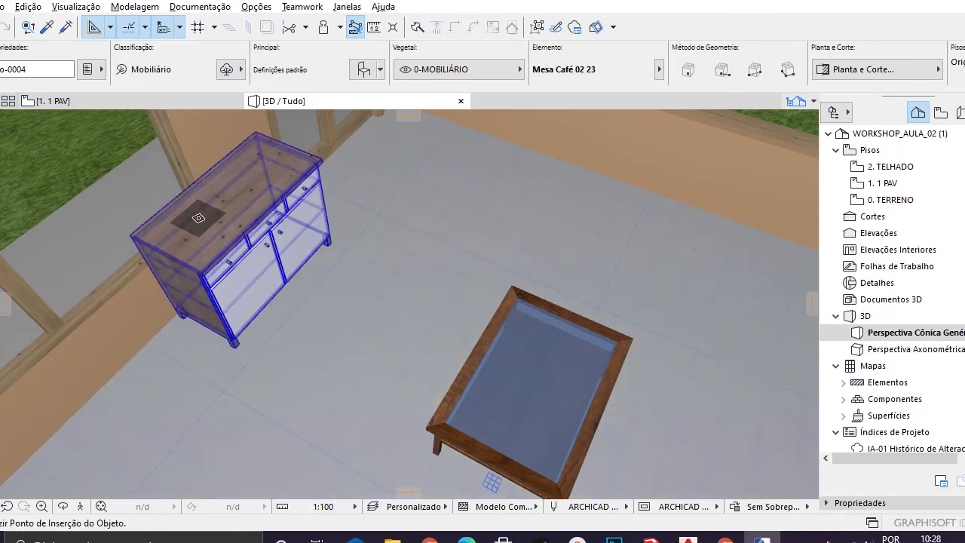
left_click(237, 193, "ctrl+alt")
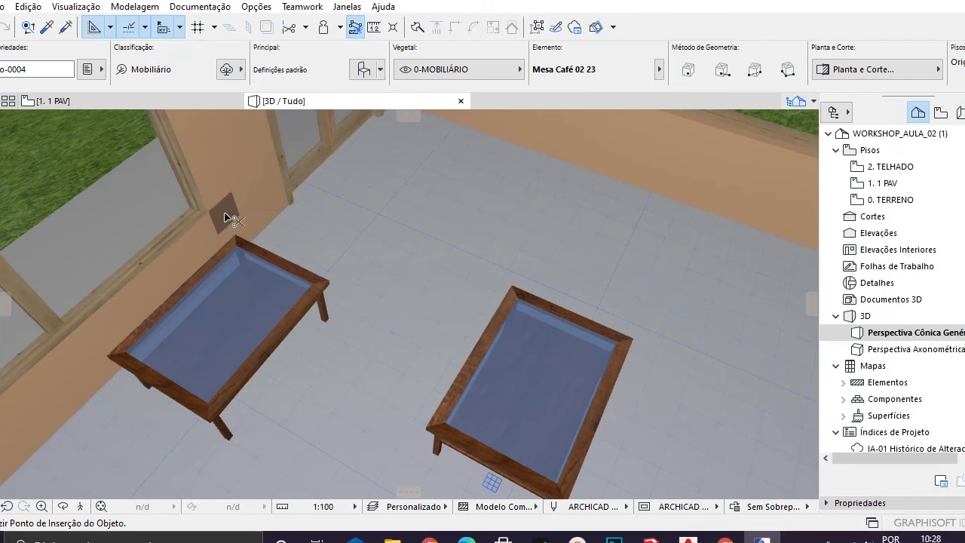
key("ctrl+z")
key("Escape")
key("Escape")
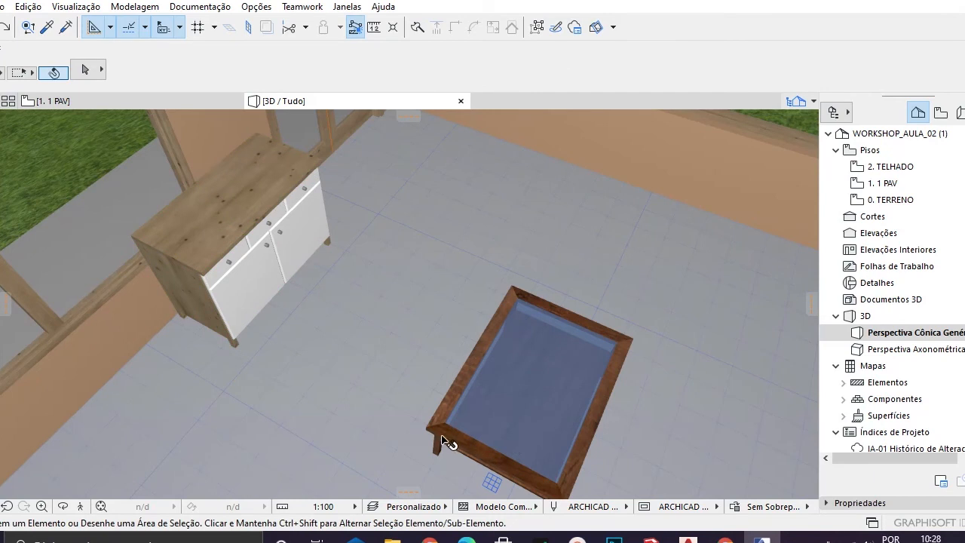
Step: Pick up the object settings of the coffee table in the 3D view
left_click(449, 444)
scroll(441, 431, "up", 5)
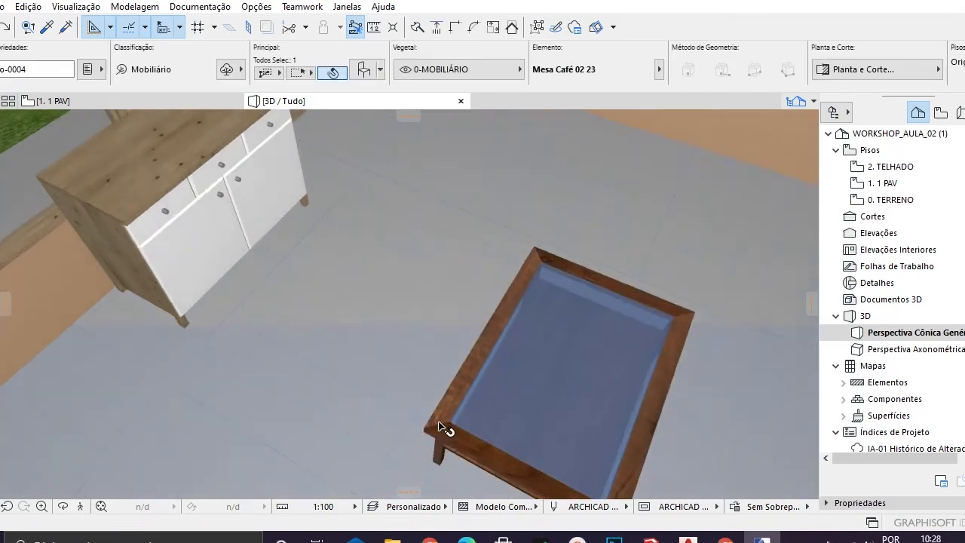
left_click(455, 436)
key("Escape")
left_click(461, 443)
key("Escape")
key("Escape")
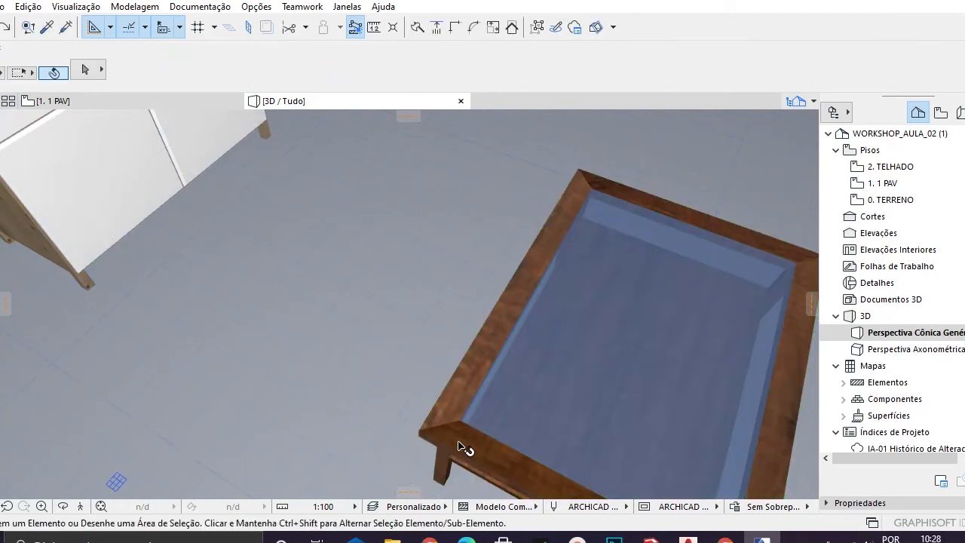
left_click(460, 392, "alt")
key("Escape")
scroll(252, 326, "down", 2)
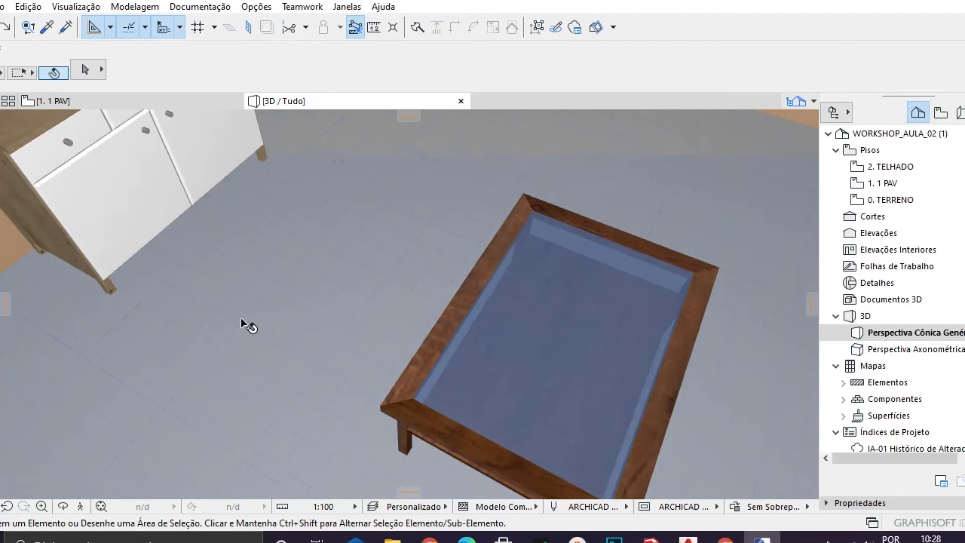
Step: Undo the sideboard's accidental move, inject the picked-up settings into the sideboard, and undo that change
middle_click_drag(111, 157, 282, 257)
left_click(282, 249)
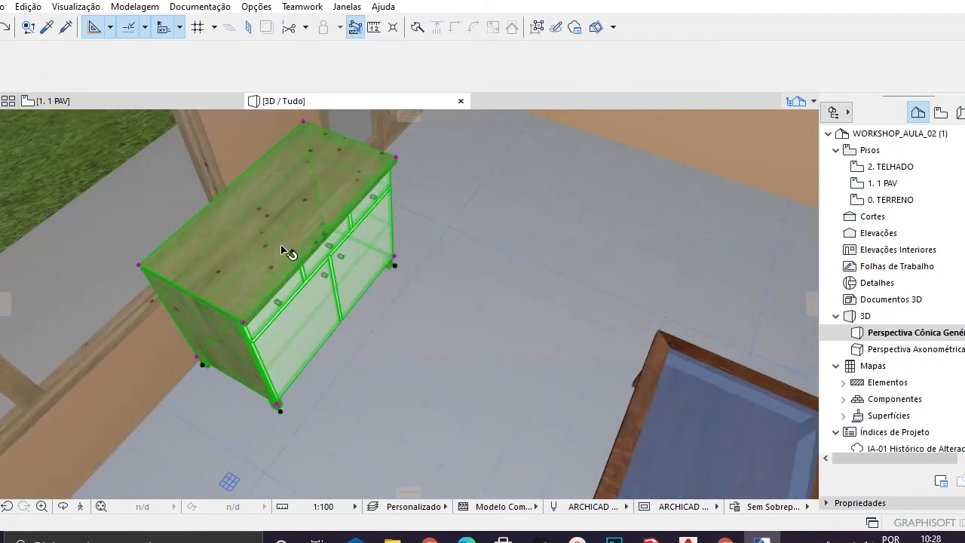
left_click(282, 248)
left_click(282, 239)
key("Escape")
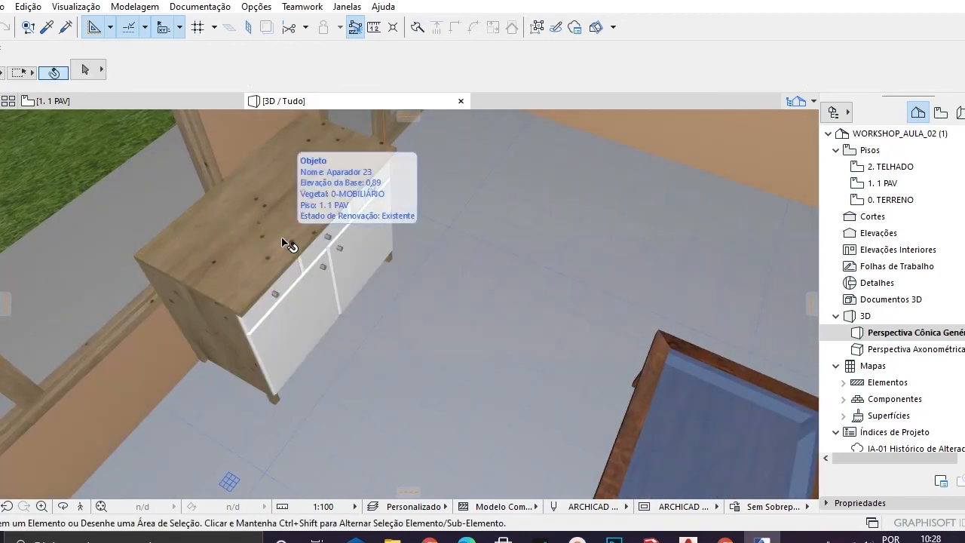
key("ctrl+z")
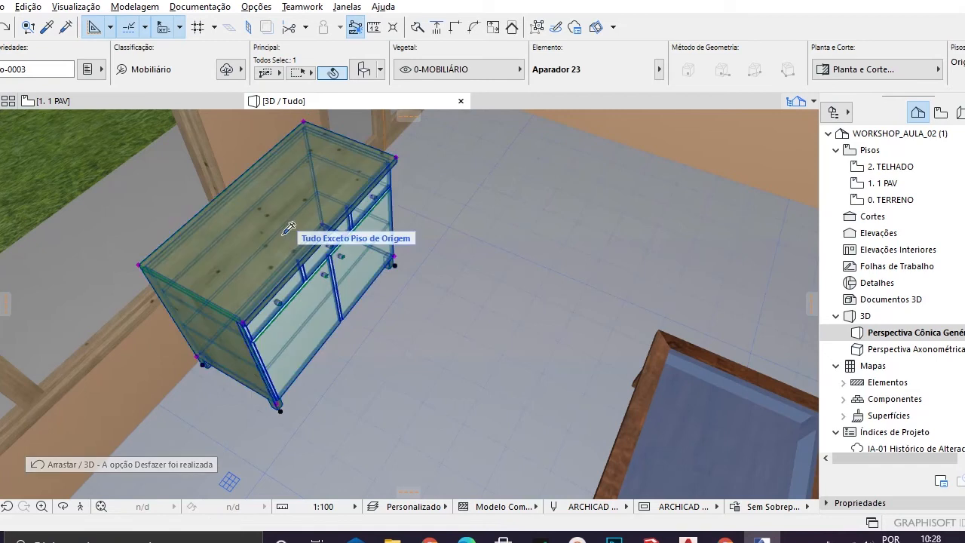
left_click(283, 235, "ctrl+alt")
key("ctrl+z")
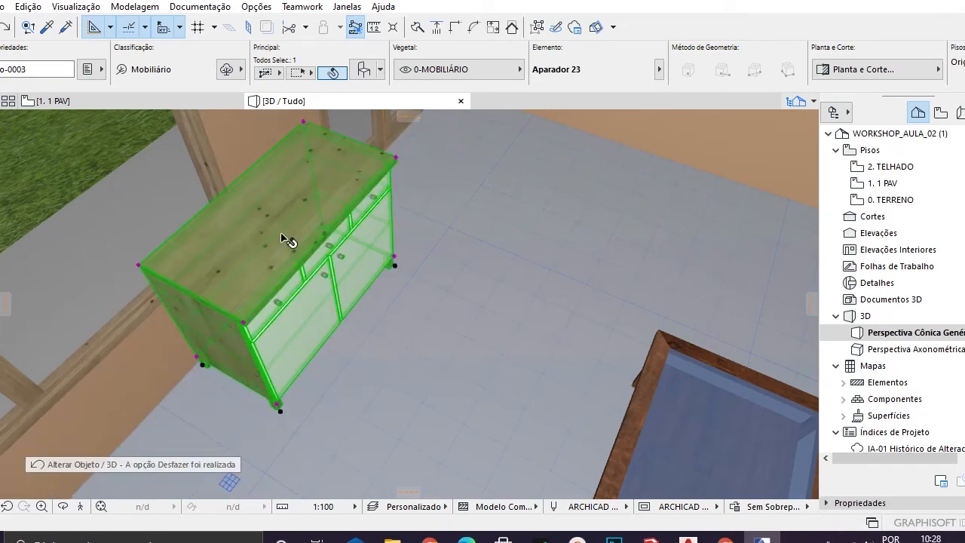
Step: Open the object settings of the Aparador 23 sideboard standing by the window in the 3D view
key("Escape")
middle_click_drag(310, 354, 342, 375)
scroll(394, 302, "down", 2)
scroll(395, 304, "down", 2)
middle_click_drag(500, 334, 454, 261)
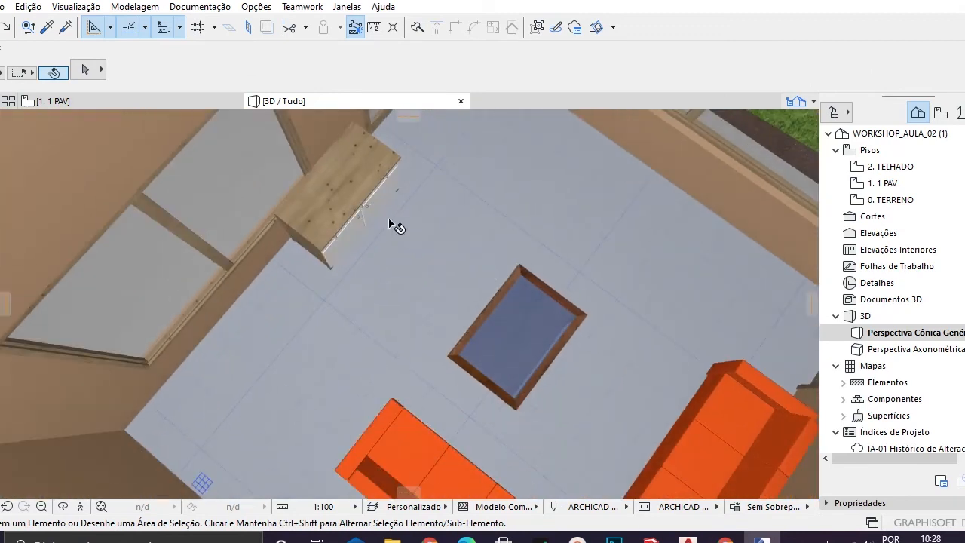
middle_click_drag(370, 205, 414, 238)
left_click(419, 241)
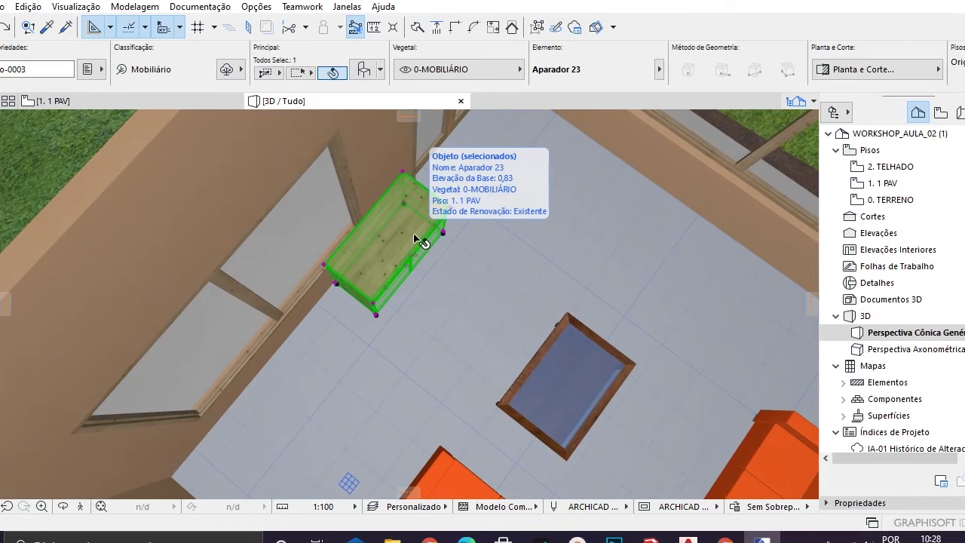
double_click(419, 242)
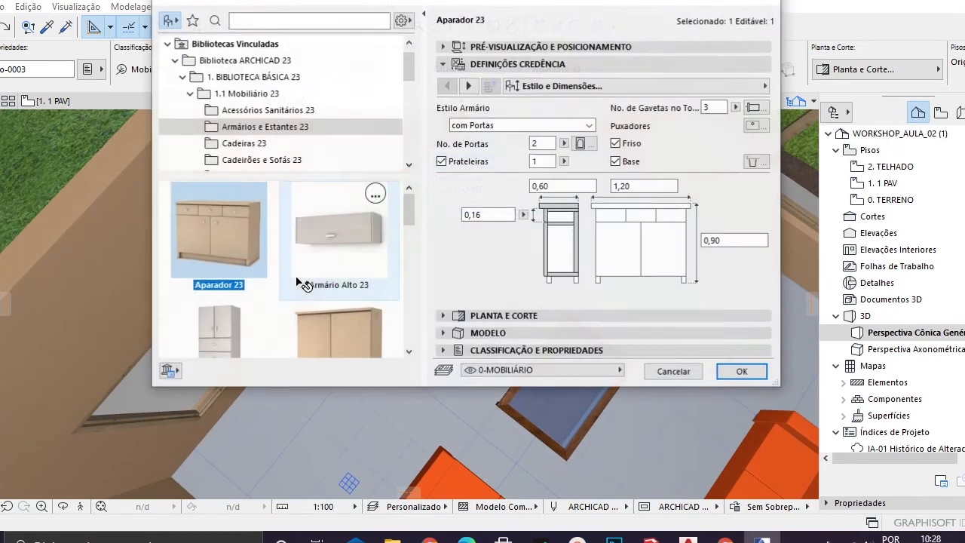
Step: Set both the Friso and Base surfaces of the sideboard to 0-MADEIRA MACICA
left_click(469, 86)
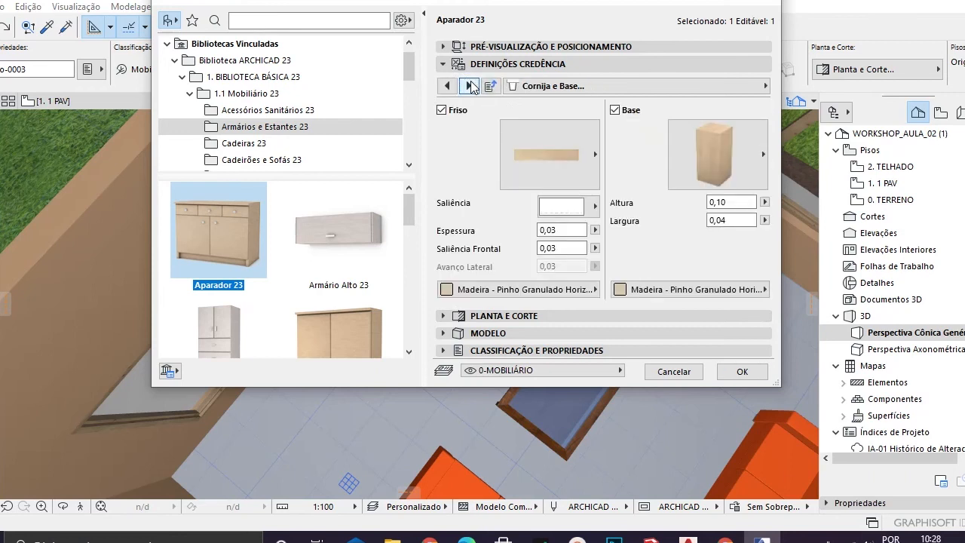
left_click(470, 86)
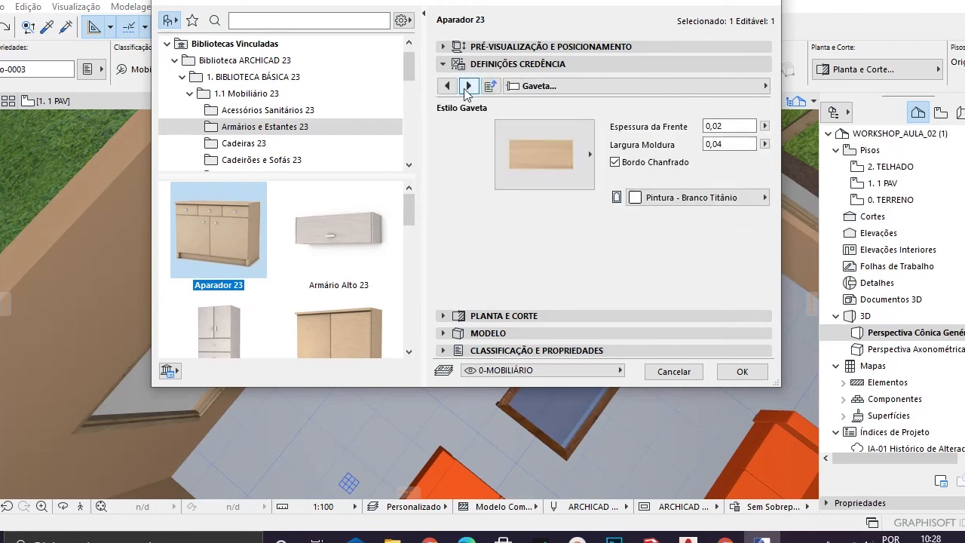
left_click(463, 90)
left_click(463, 91)
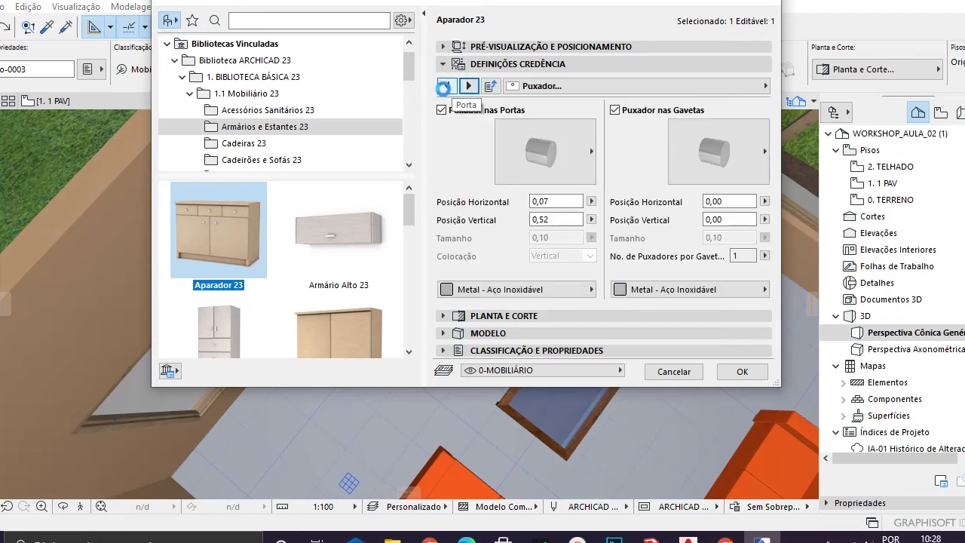
left_click(444, 87)
left_click(443, 87)
left_click(444, 87)
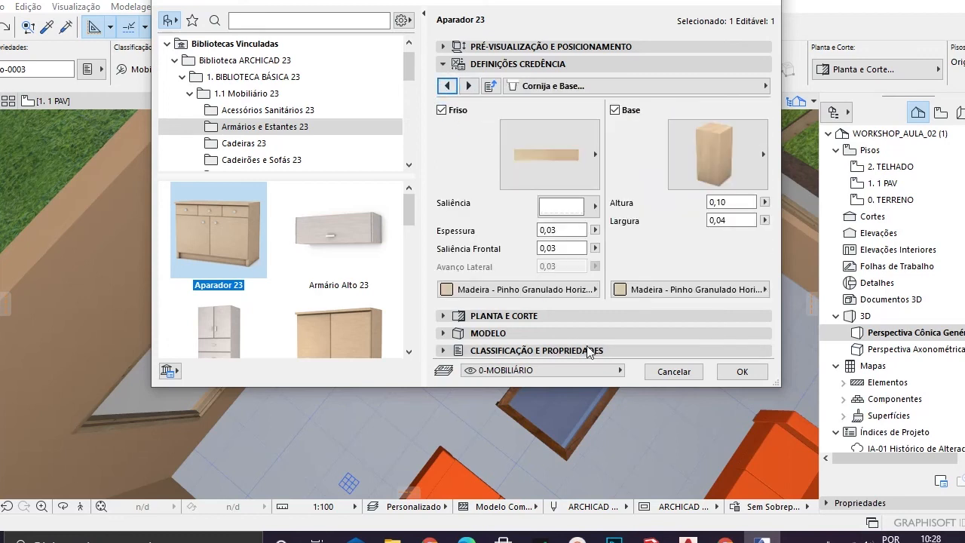
left_click(596, 290)
left_click(77, 118)
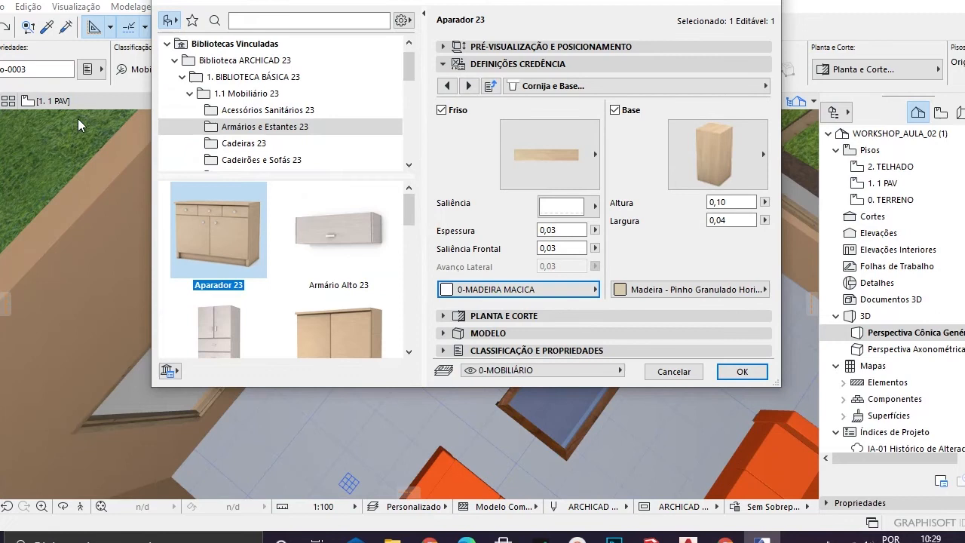
left_click(695, 290)
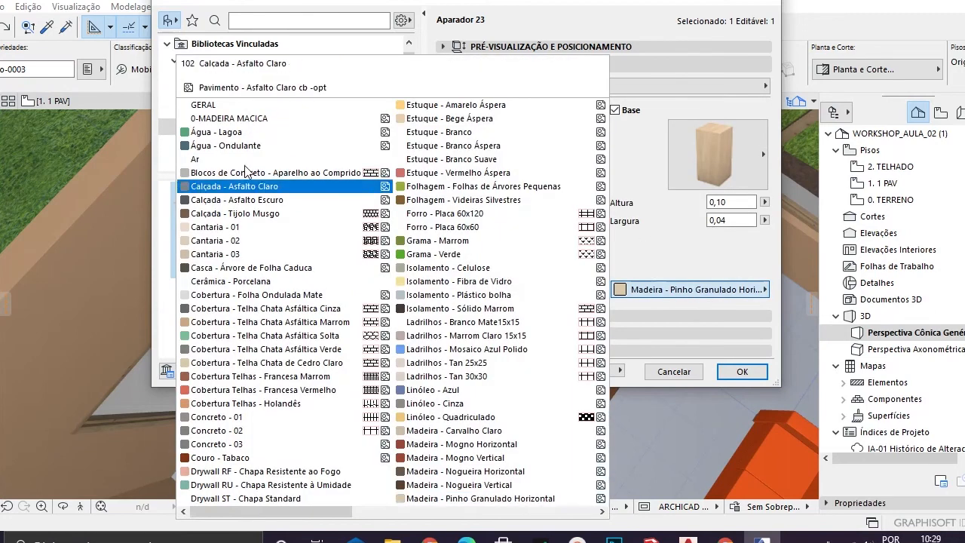
left_click(209, 119)
Step: Check the sideboard's remaining settings pages from Gaveta to Descrição and apply the surface changes
left_click(468, 86)
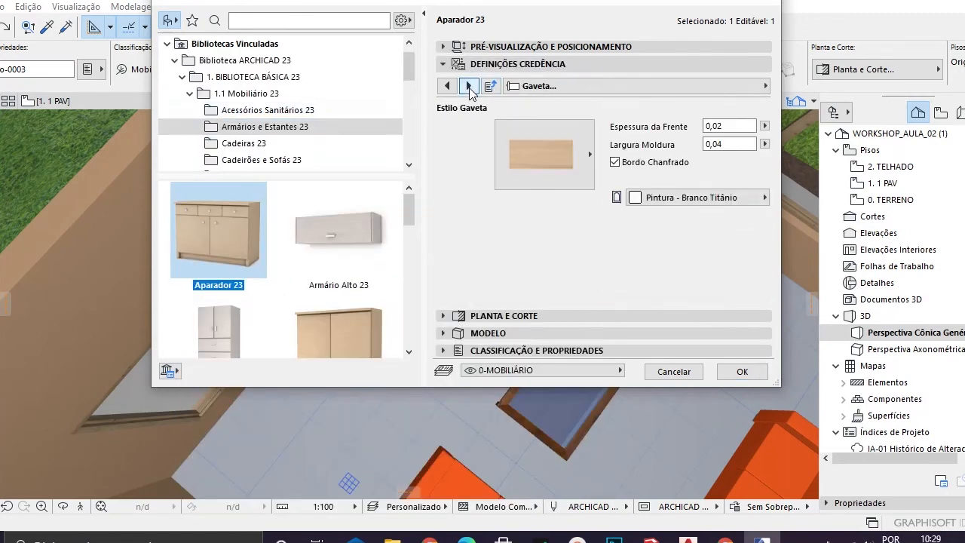
left_click(591, 157)
left_click(590, 156)
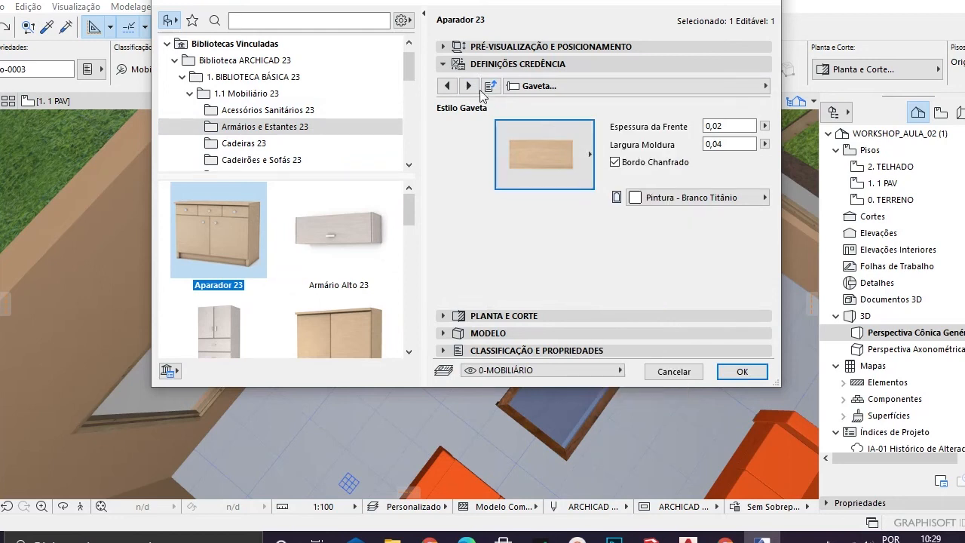
left_click(469, 86)
left_click(472, 86)
left_click(472, 86)
left_click(472, 86)
left_click(471, 86)
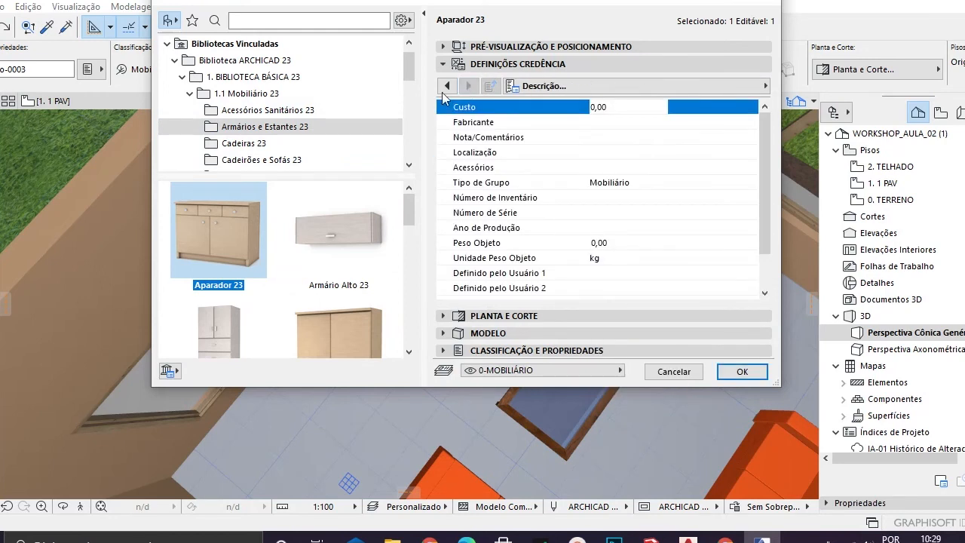
left_click(446, 86)
left_click(446, 86)
left_click(446, 86)
left_click(445, 86)
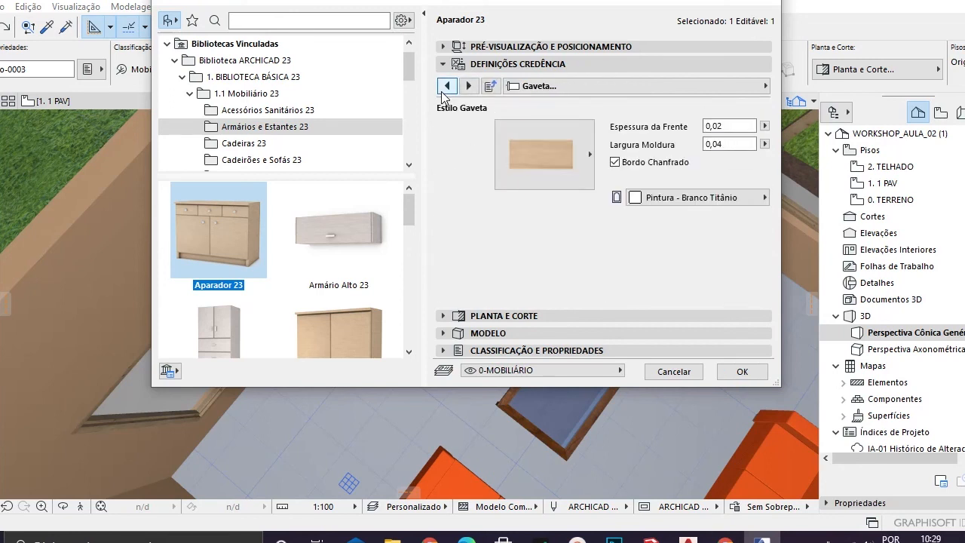
left_click(446, 86)
left_click(443, 88)
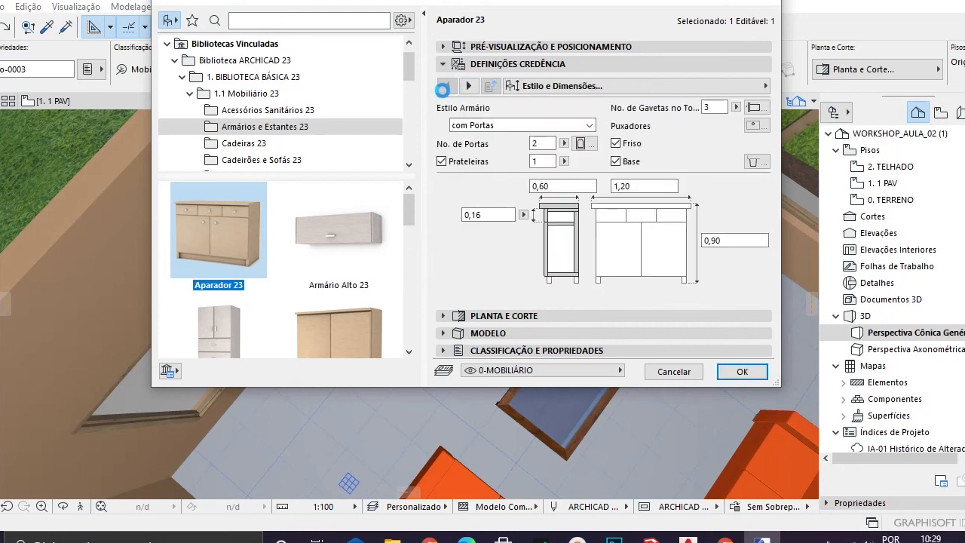
left_click(723, 373)
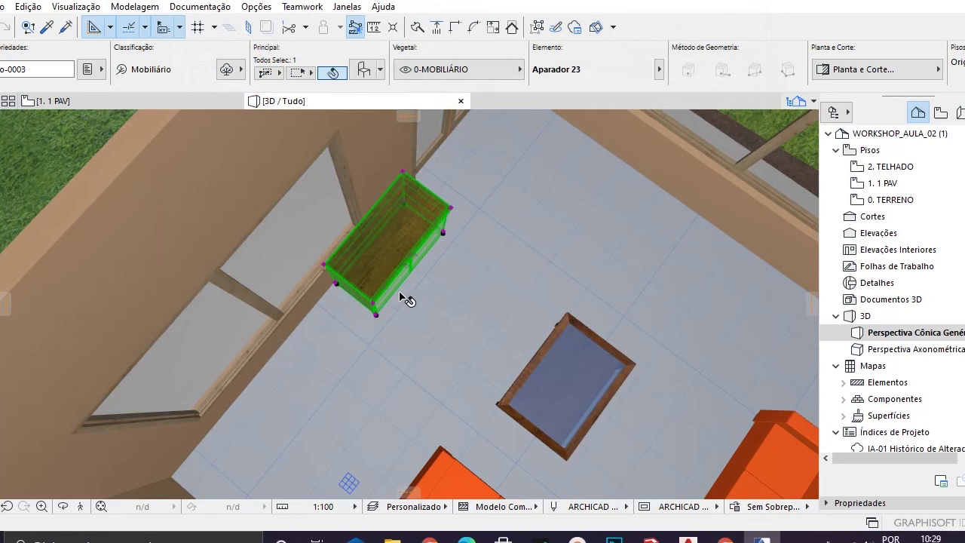
Step: Inspect the sideboard in 3D, then examine its Cornija e Base options and model surface override in the object settings
left_click(401, 292)
left_click_drag(419, 315, 379, 259)
left_click(358, 298)
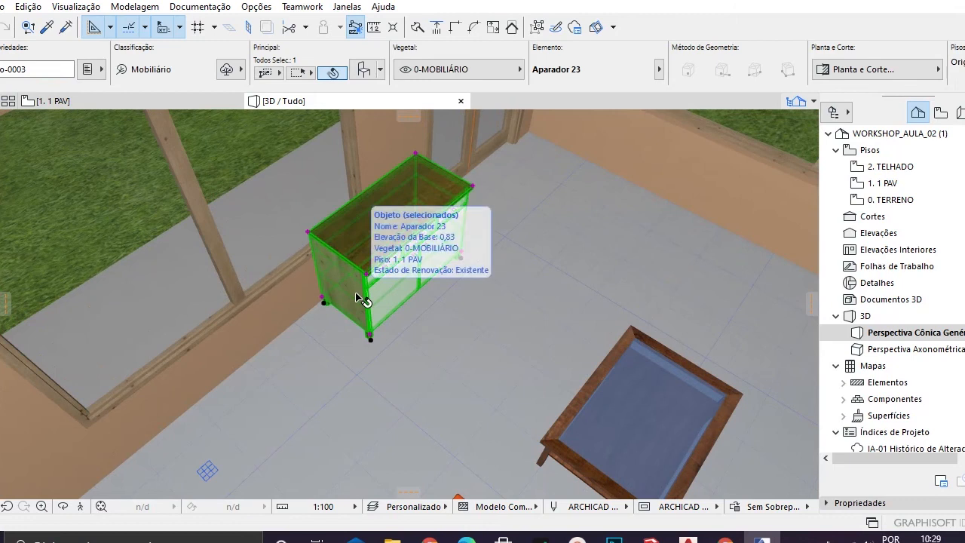
double_click(353, 300)
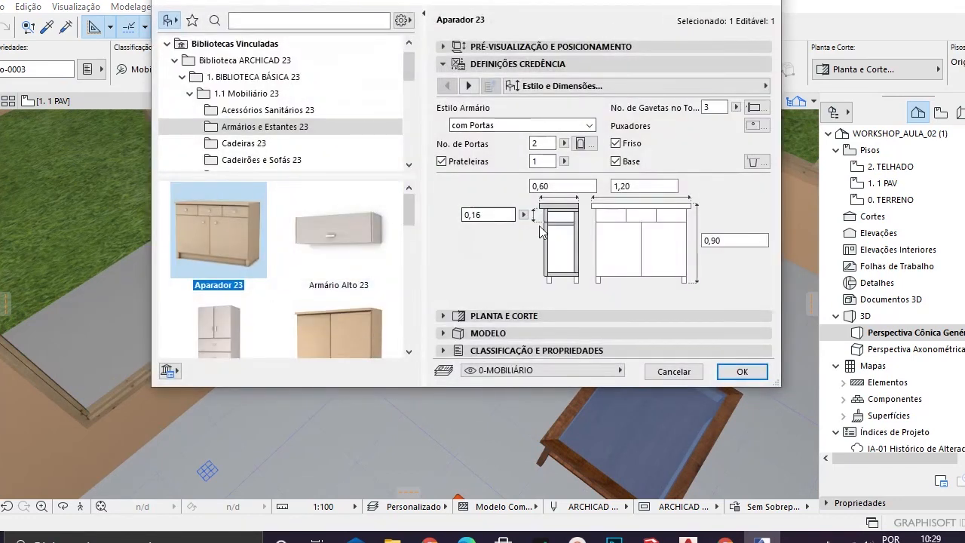
left_click(468, 85)
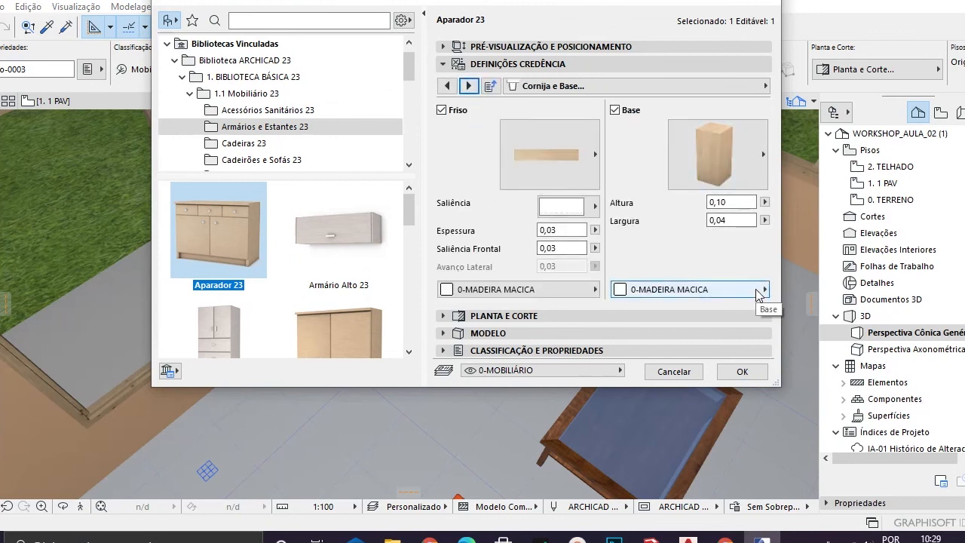
left_click(756, 176)
left_click(756, 175)
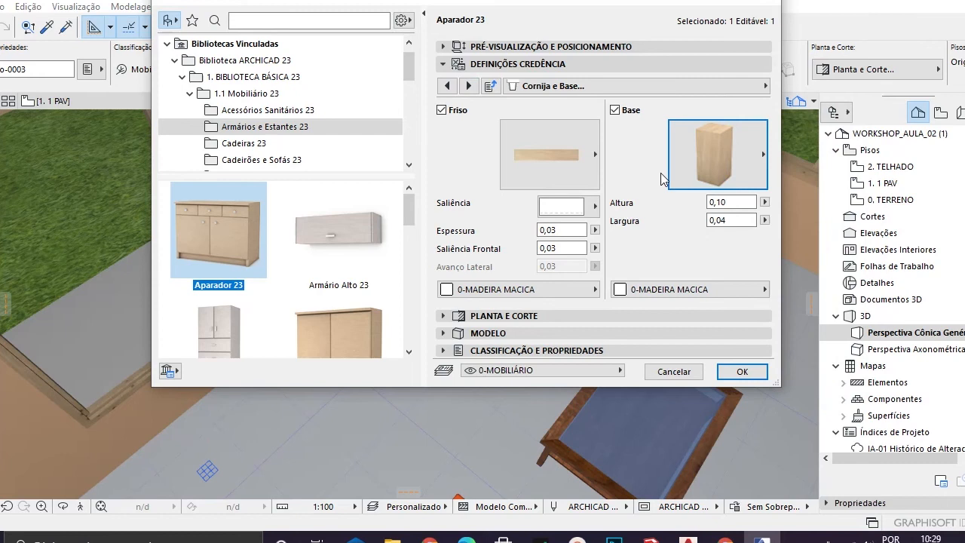
left_click(575, 169)
left_click(573, 174)
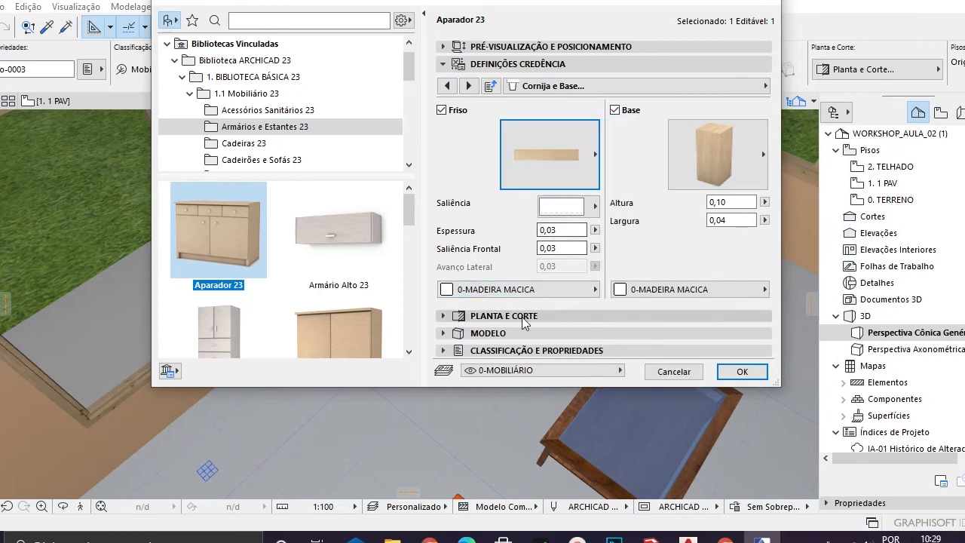
left_click(444, 334)
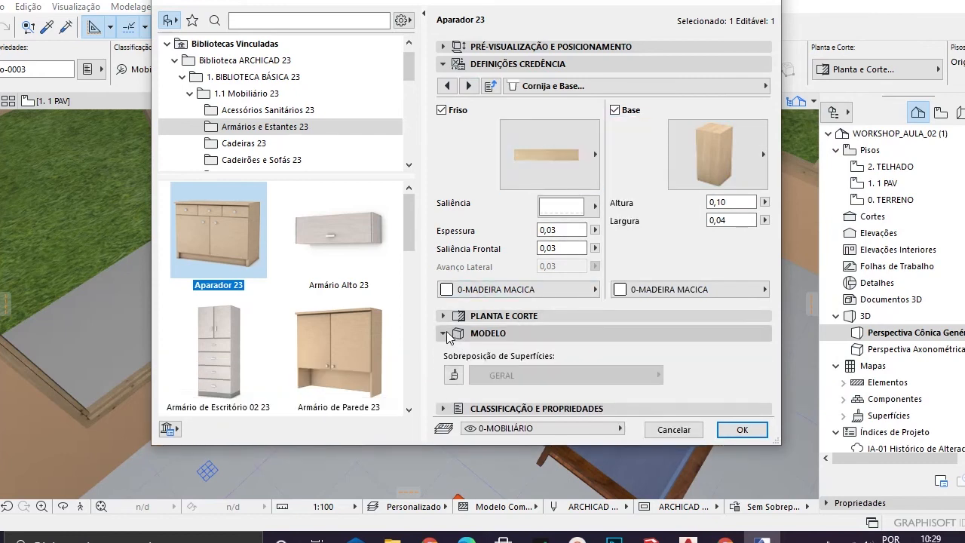
left_click(444, 332)
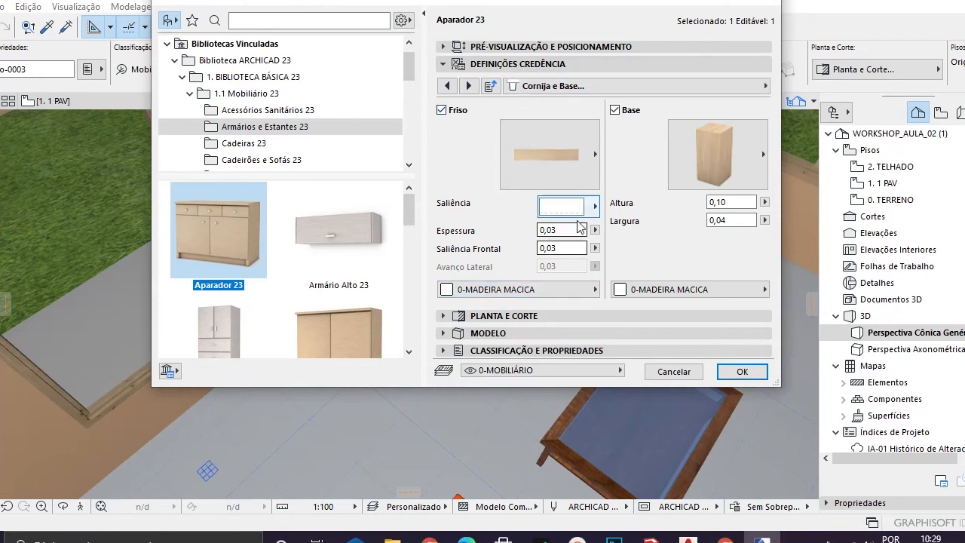
Step: Set the surfaces of the sideboard's drawer fronts and doors to 0-MADEIRA MACICA
left_click(469, 86)
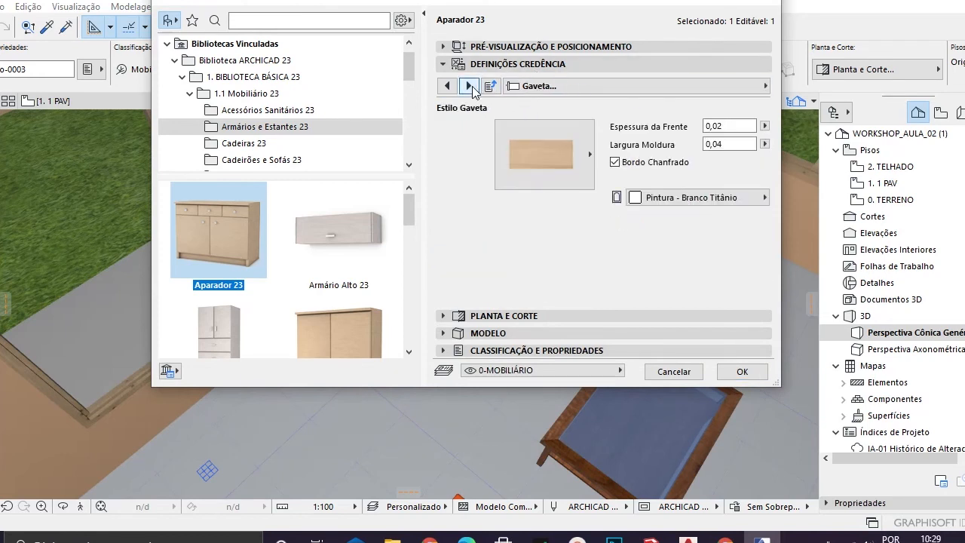
left_click(724, 199)
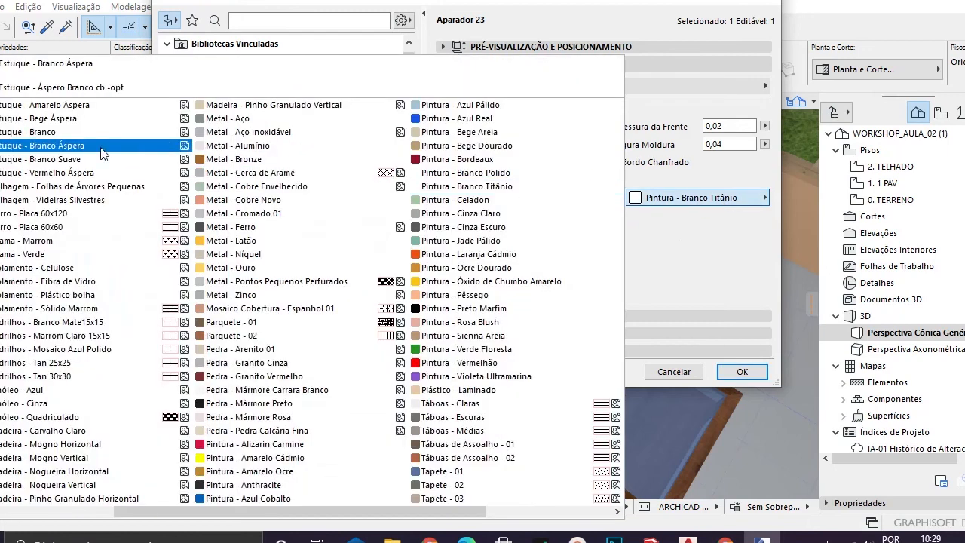
left_click(21, 120)
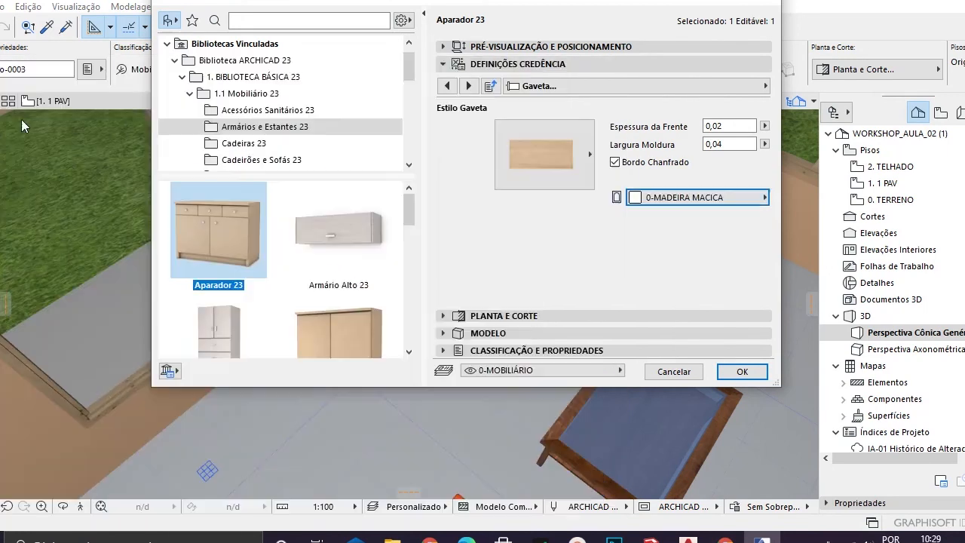
left_click(469, 86)
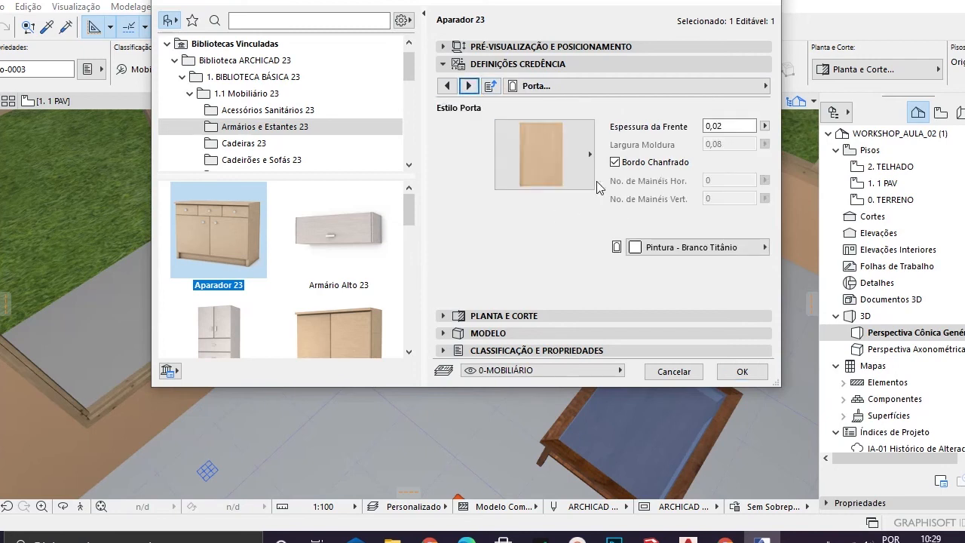
left_click(750, 249)
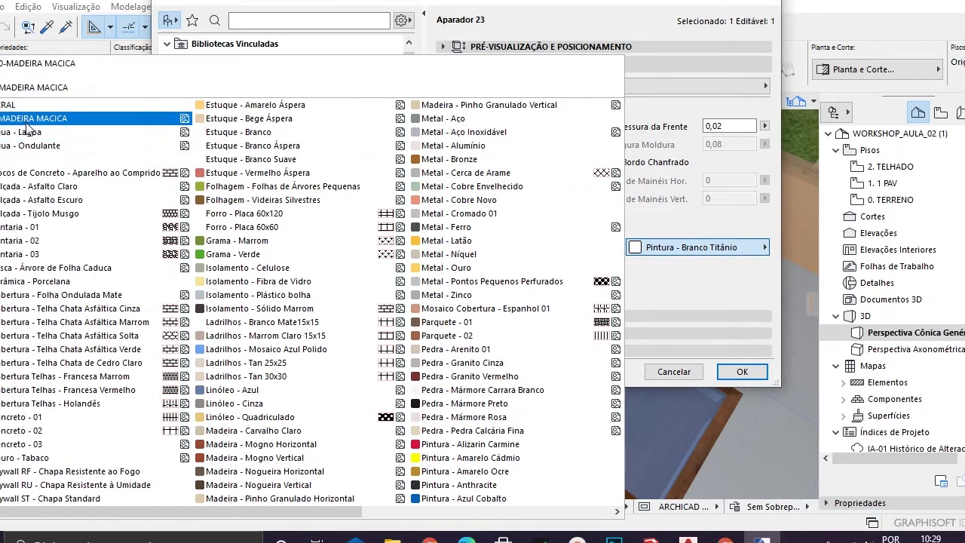
left_click(27, 120)
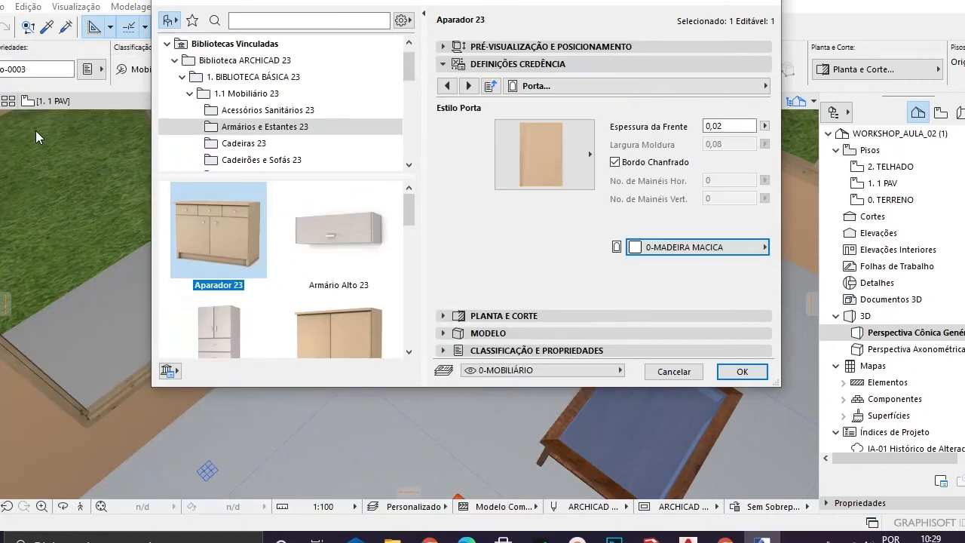
Step: Set the sideboard's Armário surface to 0-MADEIRA MACICA and apply the object settings
left_click(468, 86)
left_click(468, 86)
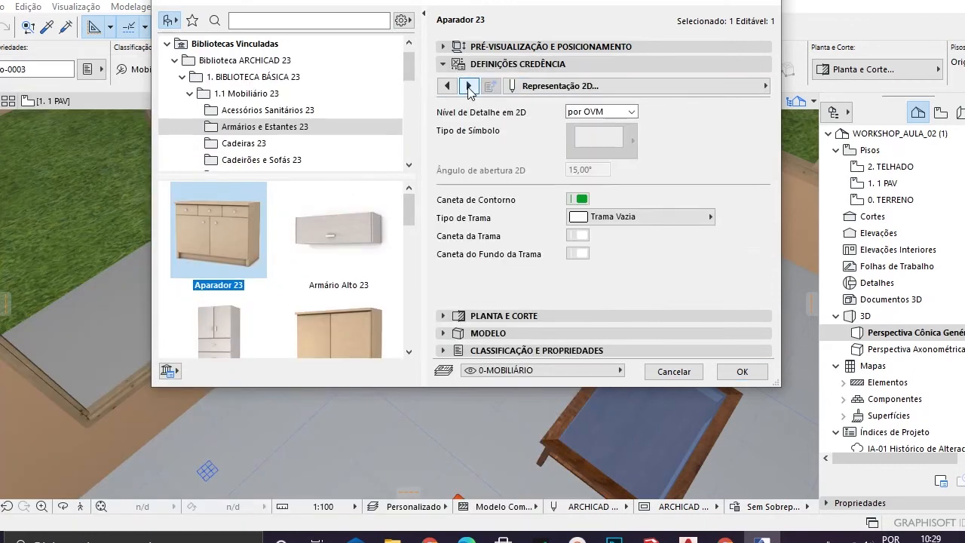
left_click(469, 86)
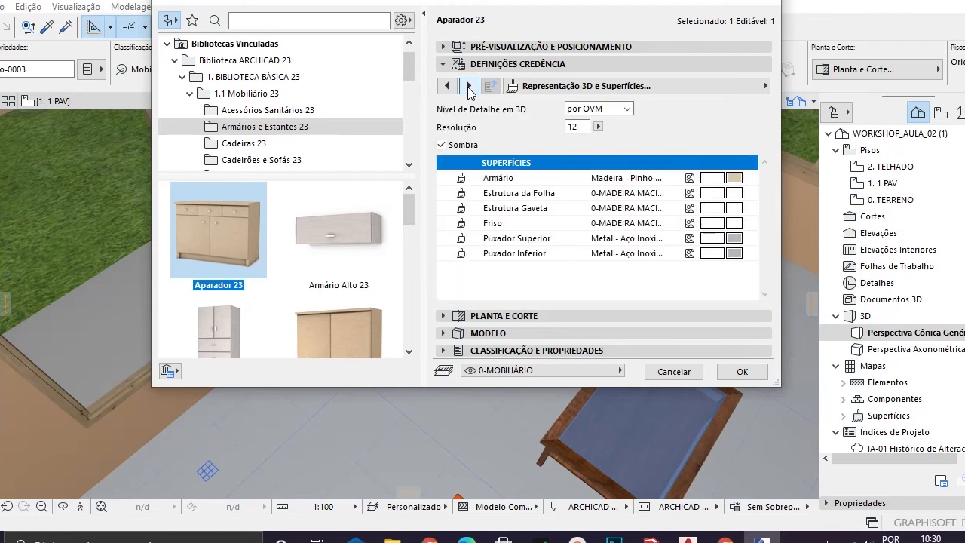
left_click(733, 178)
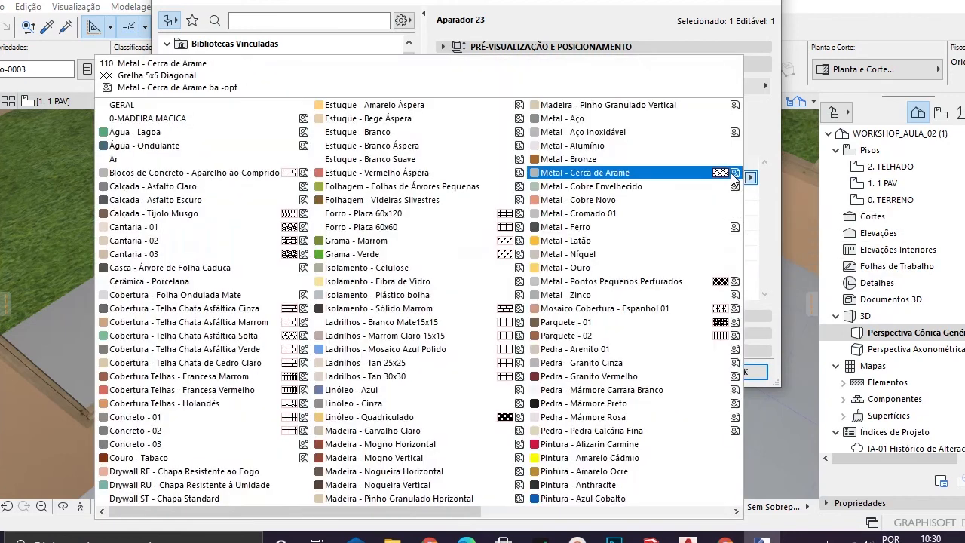
left_click(123, 120)
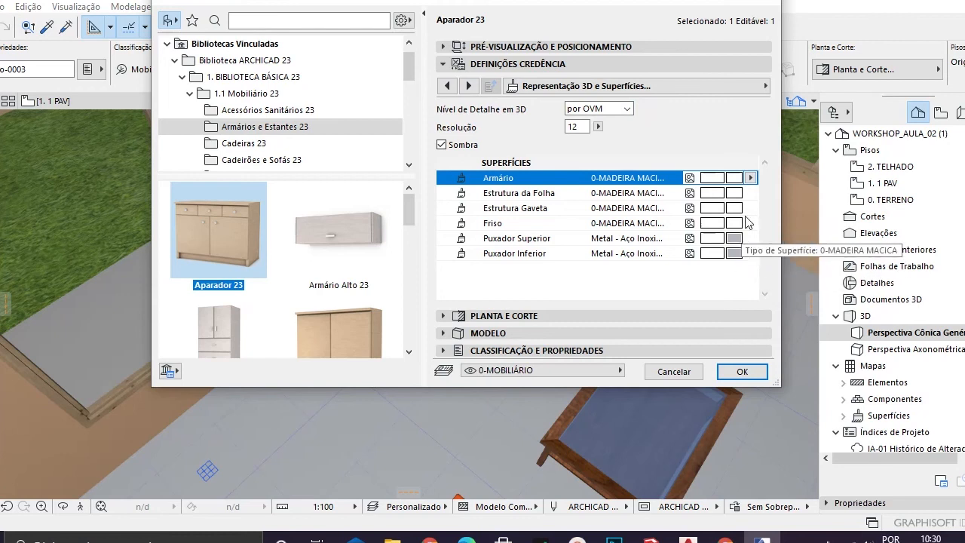
left_click(735, 374)
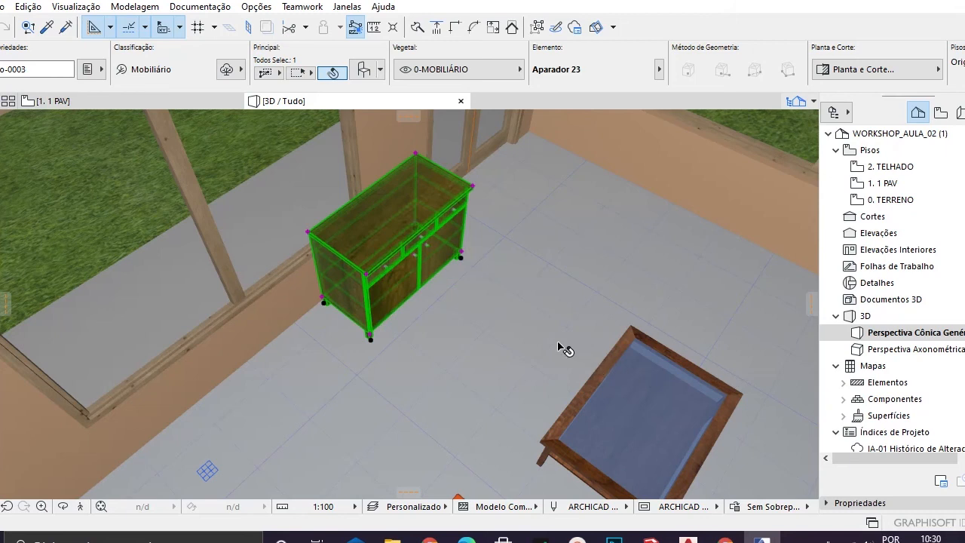
key("Escape")
scroll(408, 302, "down", 1)
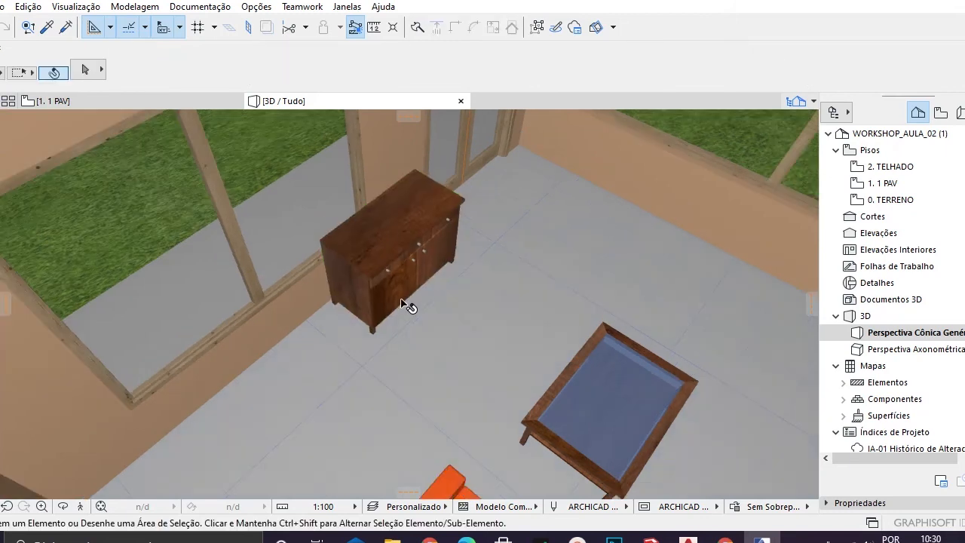
middle_click_drag(378, 309, 379, 324)
scroll(385, 324, "down", 5)
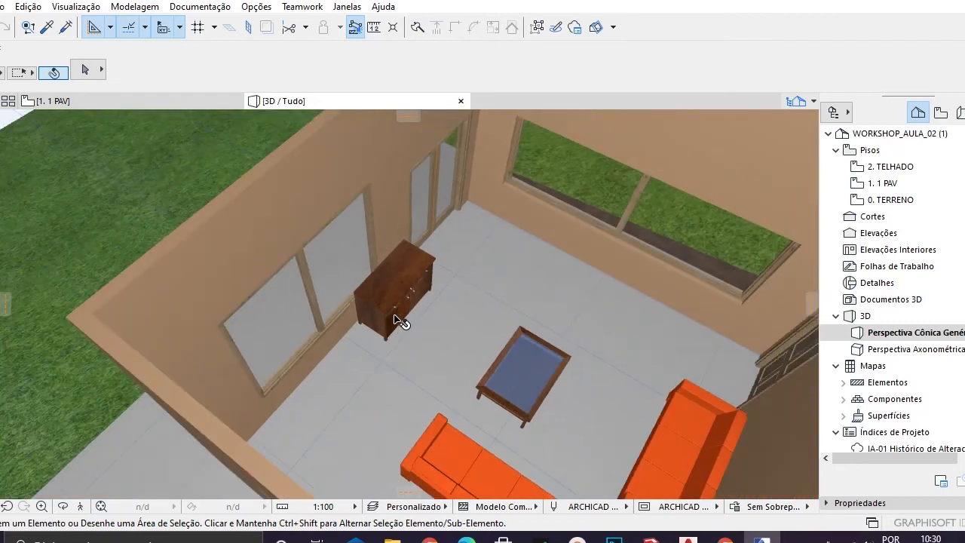
Step: Review the furnished living room from above in 3D and bring the adjoining kitchen into view
middle_click_drag(482, 312, 360, 294)
middle_click_drag(374, 335, 437, 359)
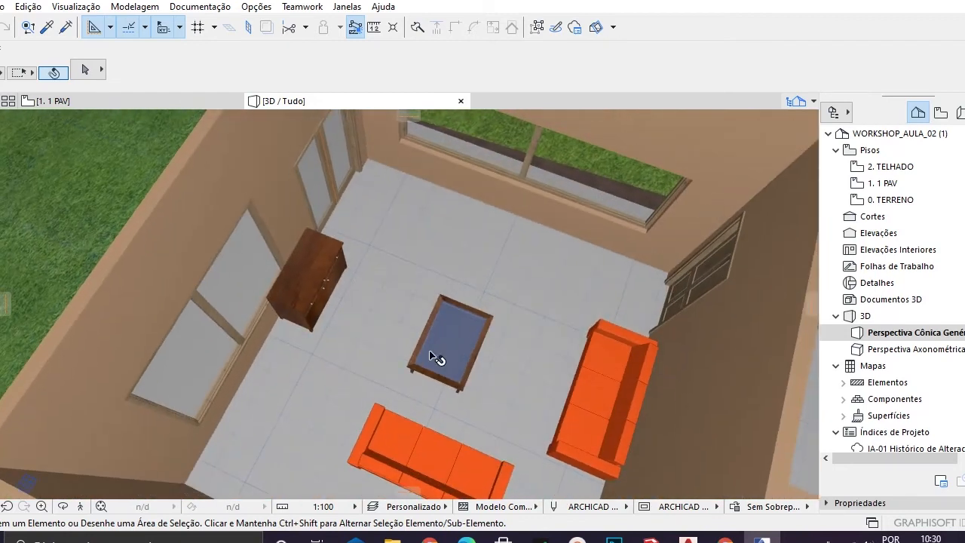
middle_click_drag(437, 322, 291, 249)
scroll(295, 253, "down", 2)
middle_click_drag(312, 342, 357, 350)
middle_click_drag(360, 218, 321, 277)
middle_click_drag(326, 311, 320, 277, "shift")
middle_click_drag(375, 346, 371, 383, "shift")
middle_click_drag(401, 316, 355, 288)
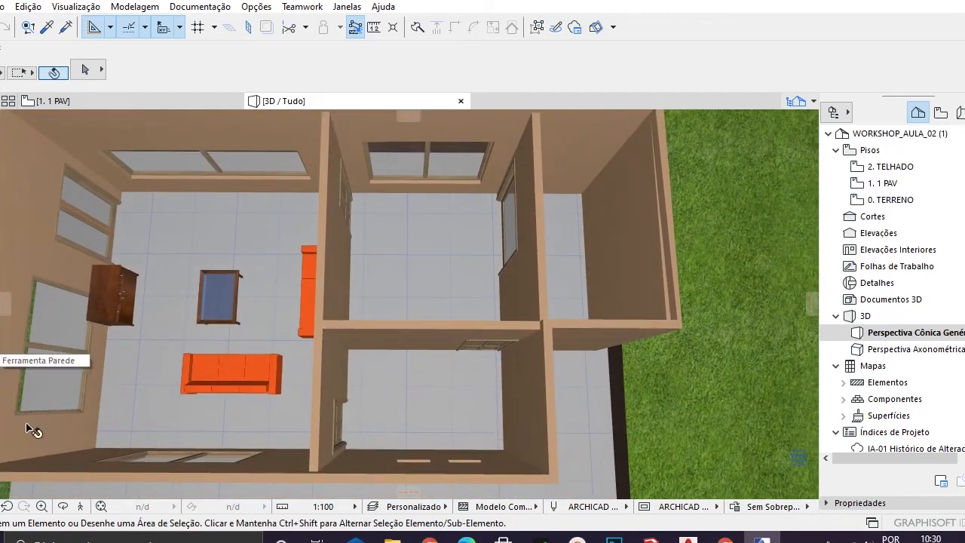
Step: Choose the Armário Baixo 3 Portas 23 object from the Móveis Cozinha 23 library folder for placement
left_click(1, 416)
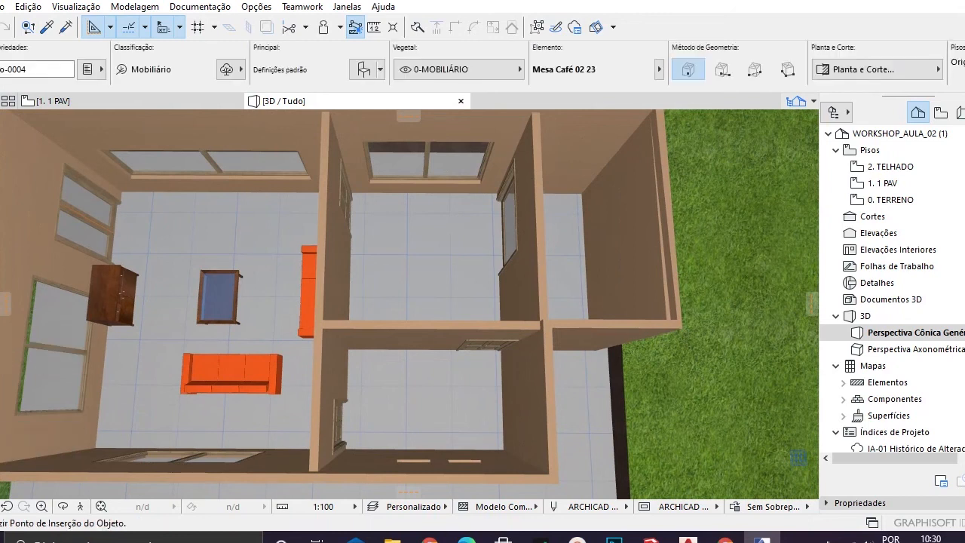
key("ctrl+t")
scroll(346, 218, "down", 7)
scroll(342, 219, "down", 10)
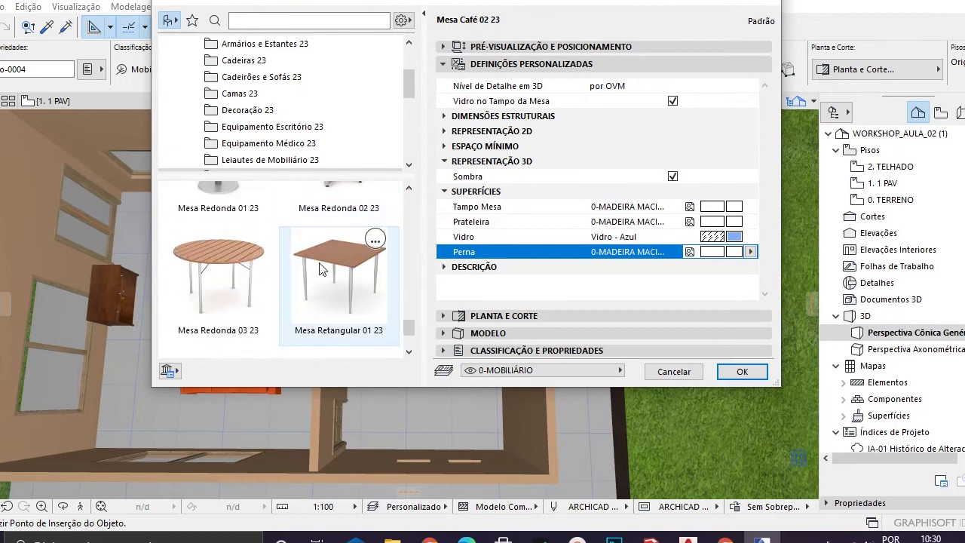
scroll(322, 272, "up", 9)
scroll(280, 114, "down", 2)
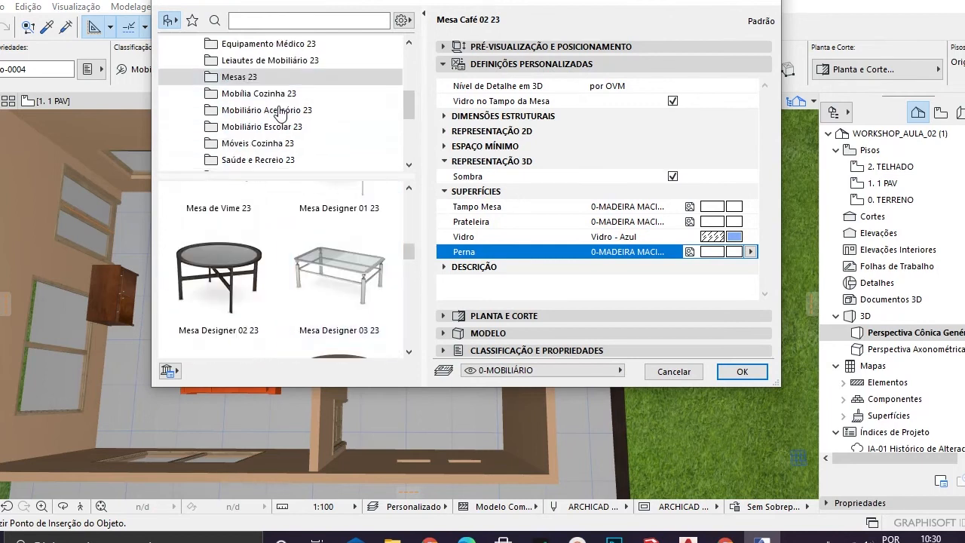
left_click(268, 143)
scroll(313, 252, "down", 3)
left_click(338, 248)
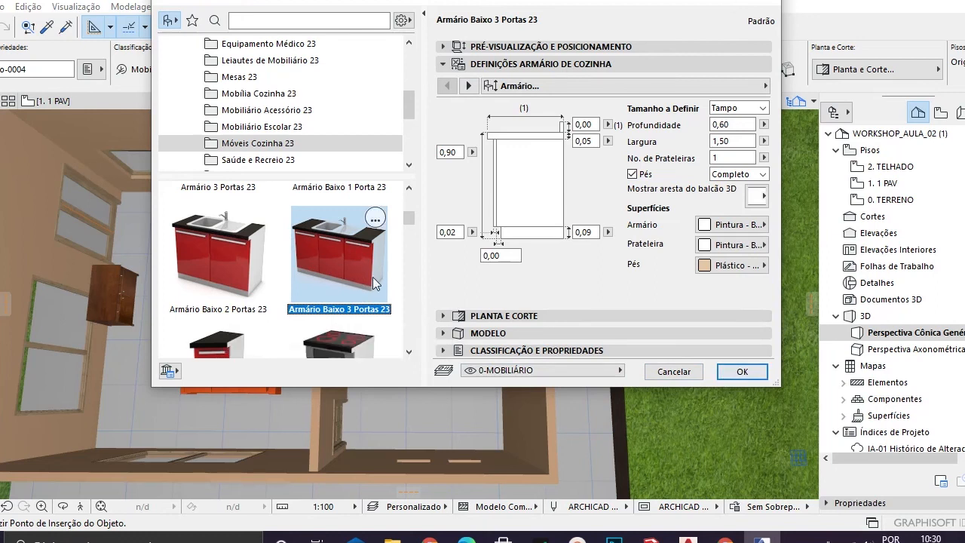
left_click(742, 372)
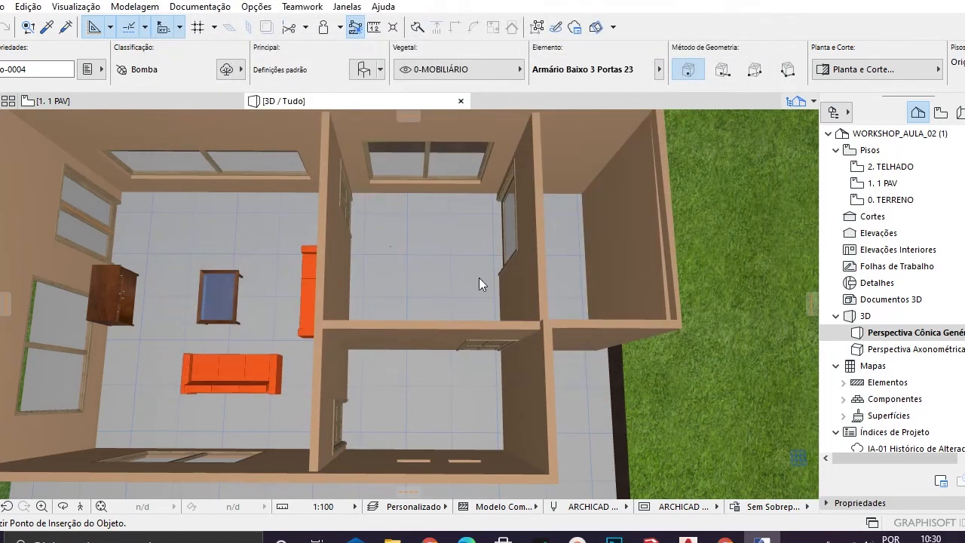
Step: Place the three-door sink cabinet on the 1. 1 PAV plan, rotated 90° in the kitchen corner against the living-room wall
middle_click_drag(387, 240, 424, 271)
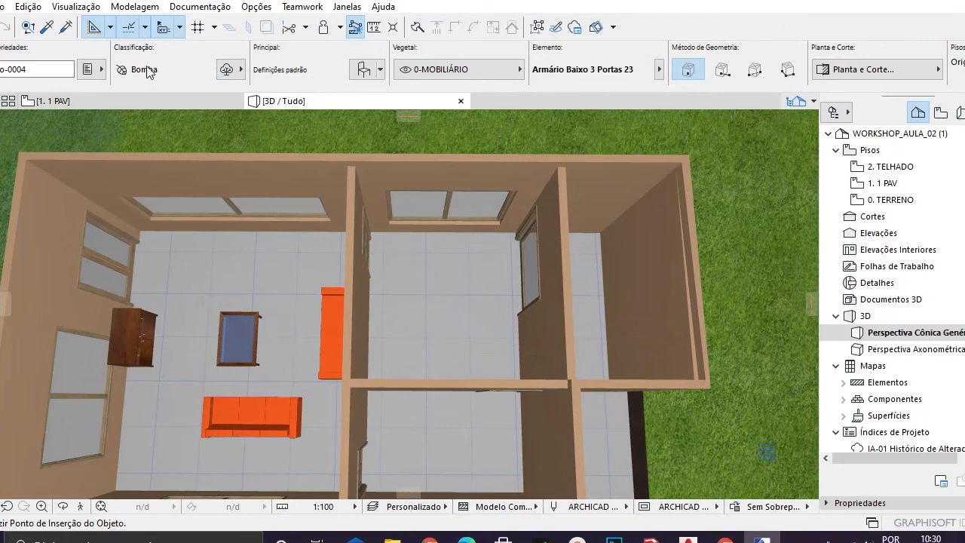
key("F2")
middle_click_drag(593, 300, 414, 330)
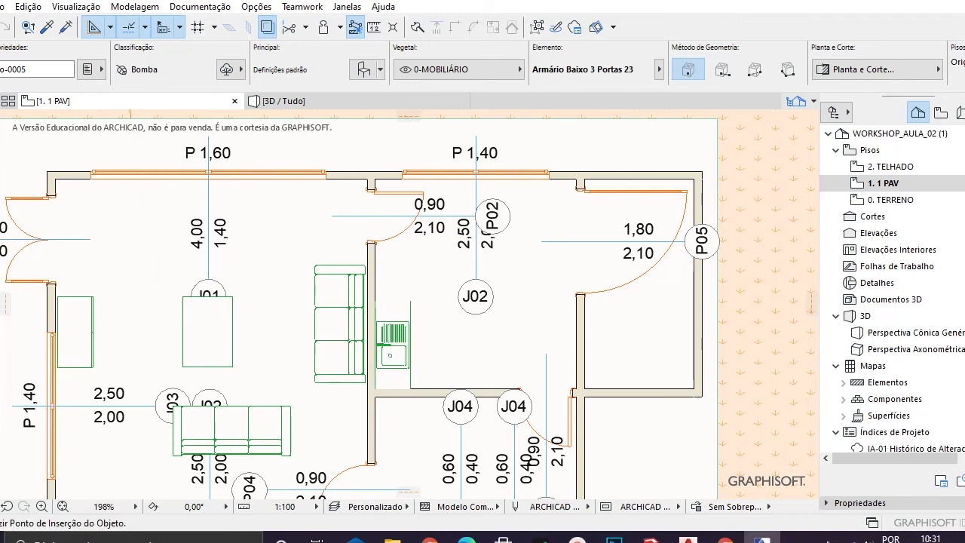
left_click(0, 95)
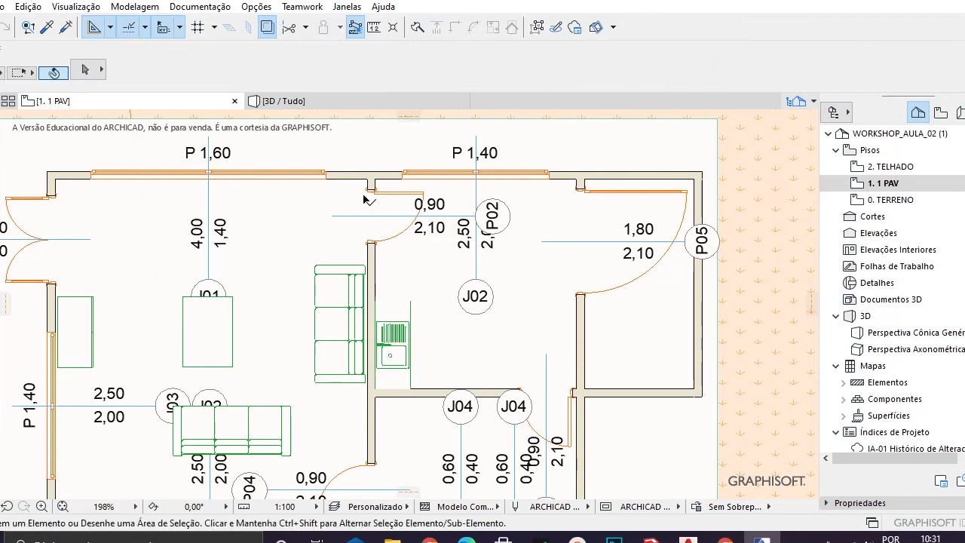
Step: Set the sink cabinet's base elevation to 0,83 in the 3D view
left_click(318, 96)
middle_click_drag(386, 369, 206, 313, "shift")
left_click(359, 284)
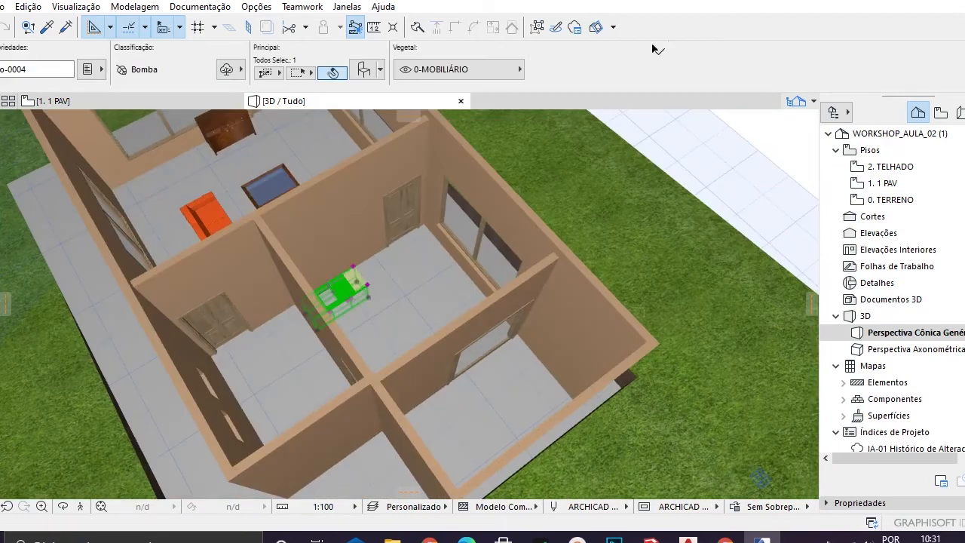
scroll(572, 76, "down", 3)
left_click(489, 77)
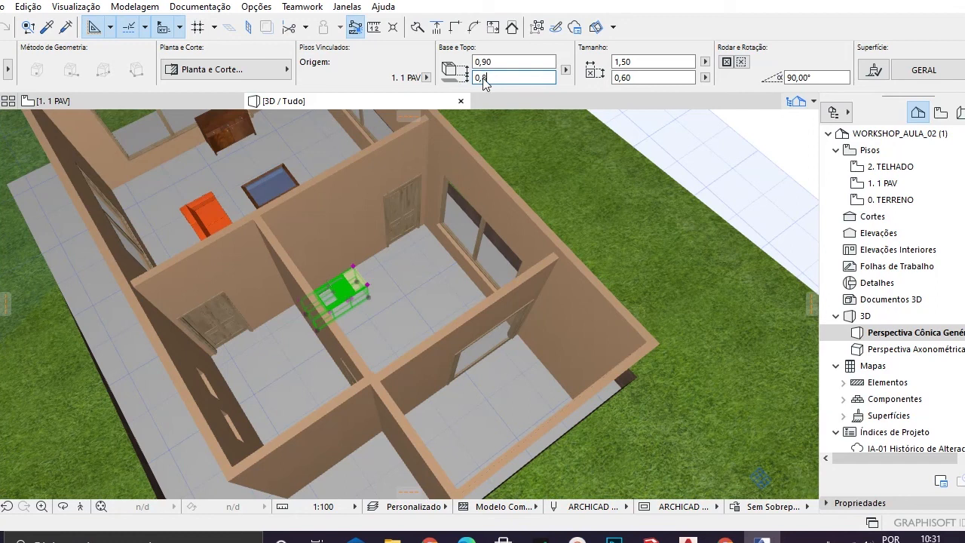
type("0,83")
key("Return")
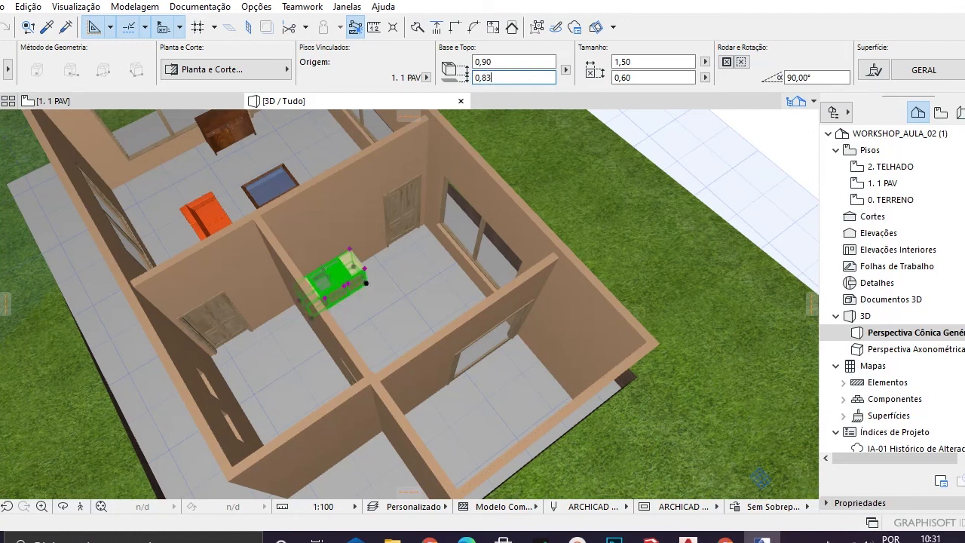
Step: Inspect the sink cabinet's worktop, doors and position against the kitchen walls in 3D
scroll(350, 336, "up", 10)
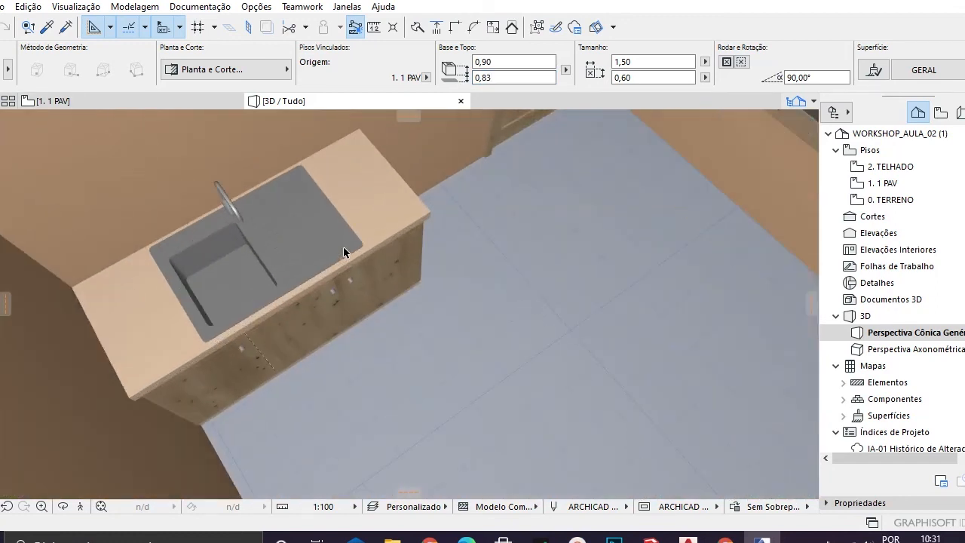
scroll(296, 357, "down", 3)
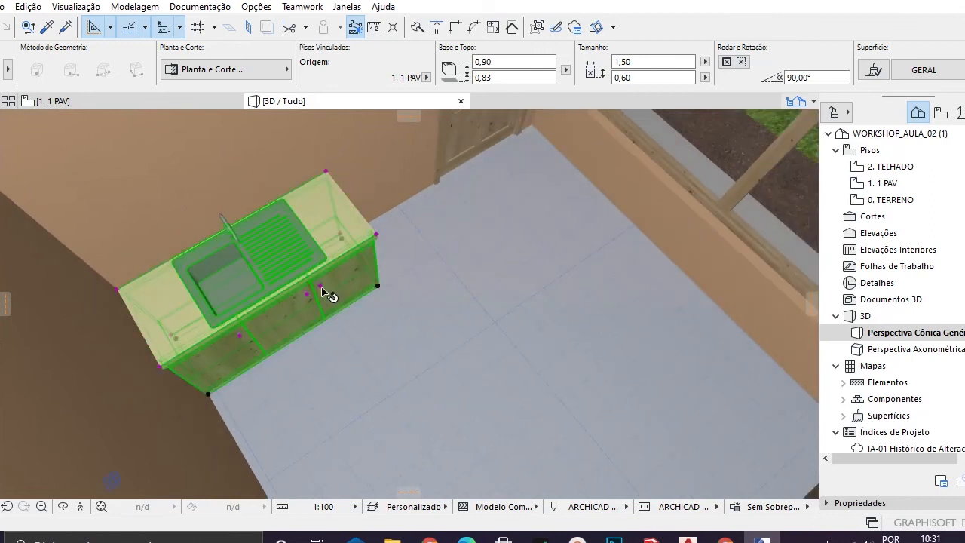
key("Escape")
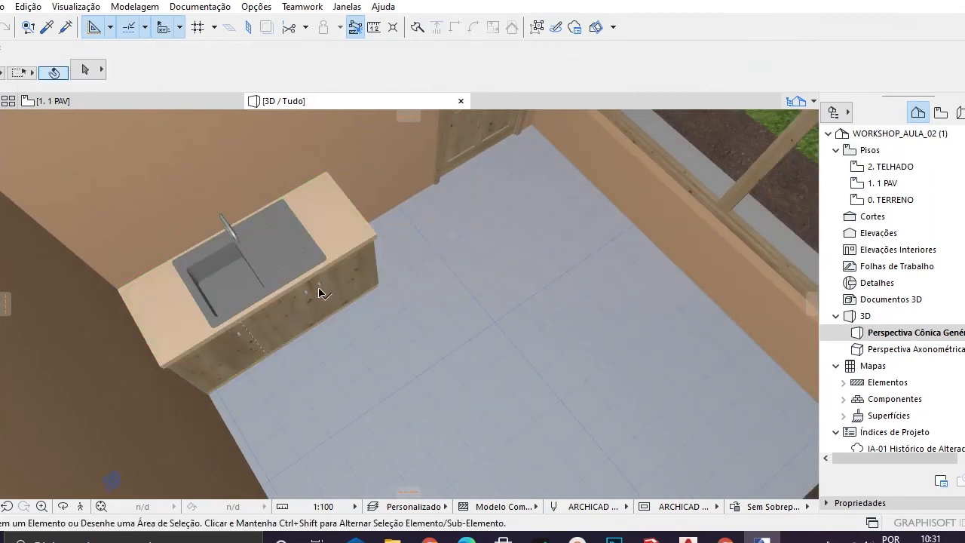
scroll(318, 294, "up", 2)
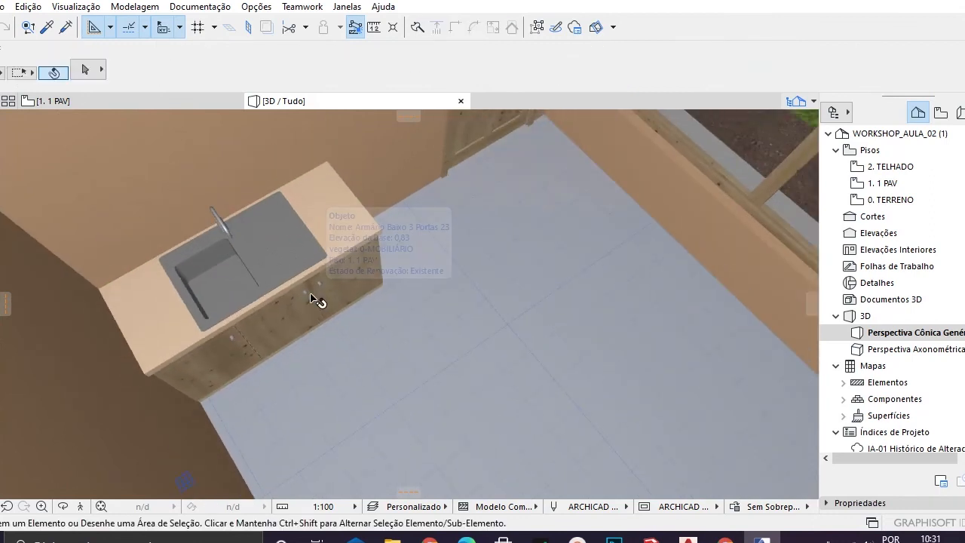
scroll(325, 277, "up", 4)
scroll(353, 241, "down", 6)
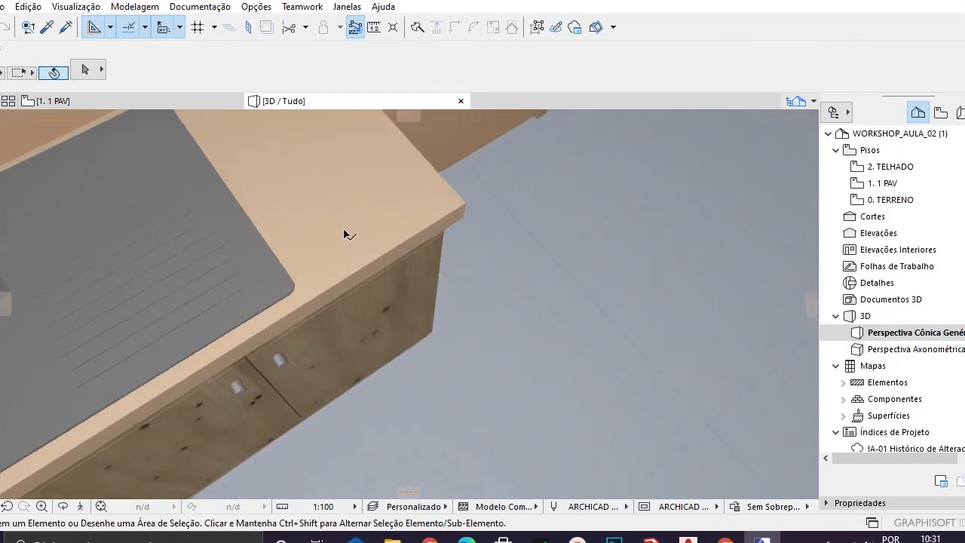
scroll(351, 190, "up", 3)
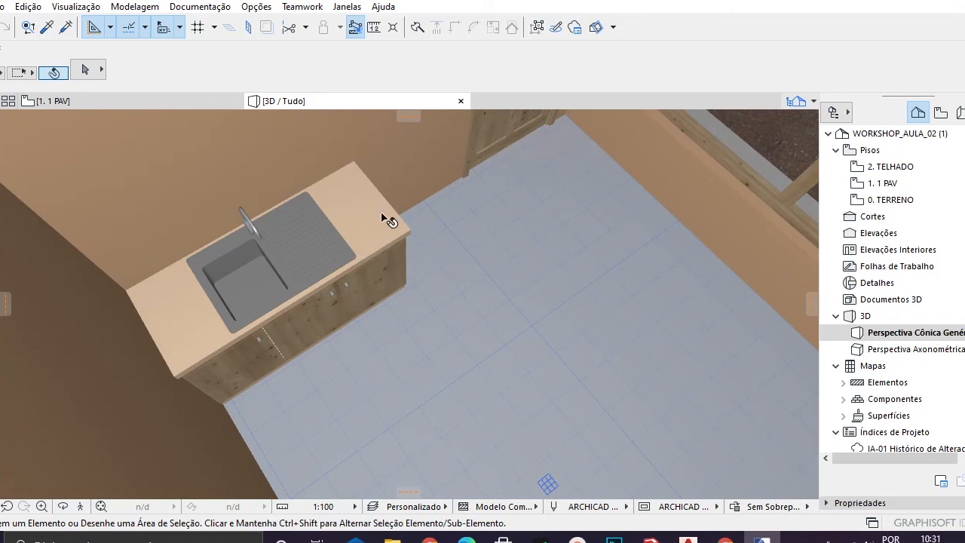
scroll(377, 273, "down", 5)
middle_click_drag(385, 240, 370, 251)
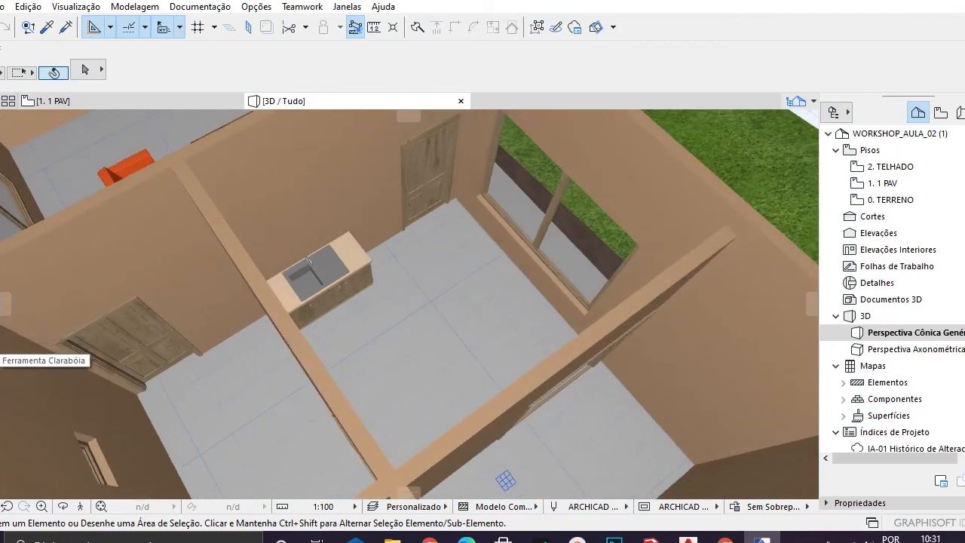
Step: Choose the Armário Baixo com Cooktop+Forno 23 object as the next kitchen unit to place
left_click(2, 411)
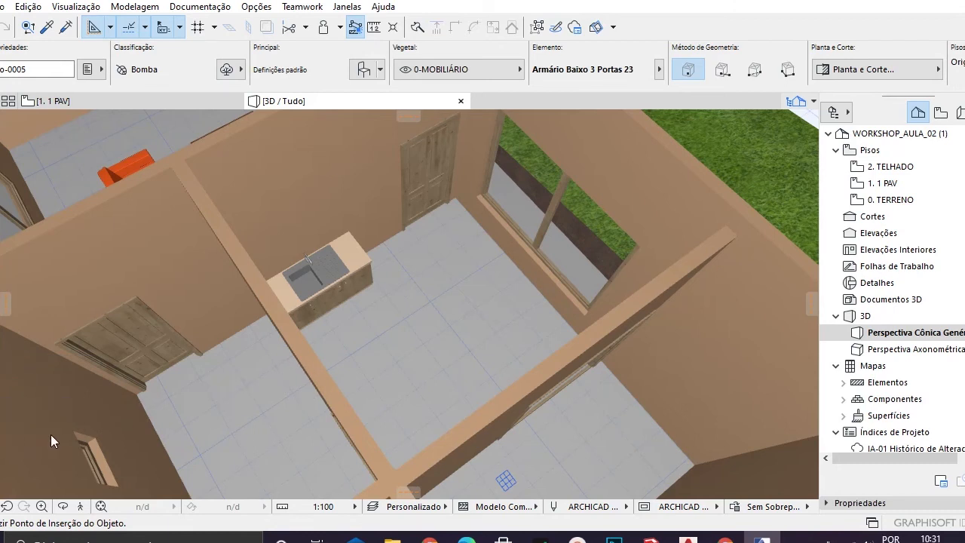
key("ctrl+t")
scroll(340, 256, "down", 2)
left_click(364, 293)
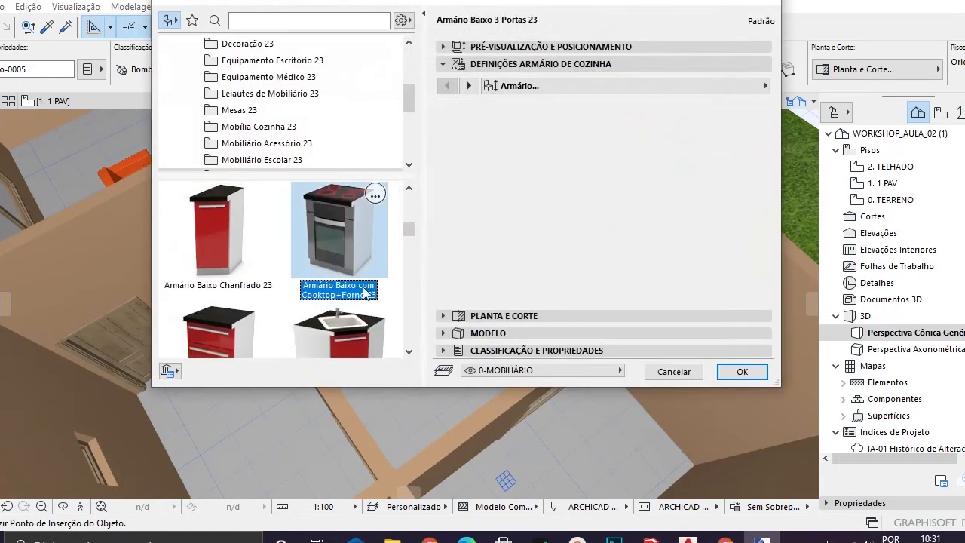
left_click(742, 371)
Step: Place the cooktop and oven cabinet on the 1. 1 PAV plan at the free end of the sink cabinet
key("F2")
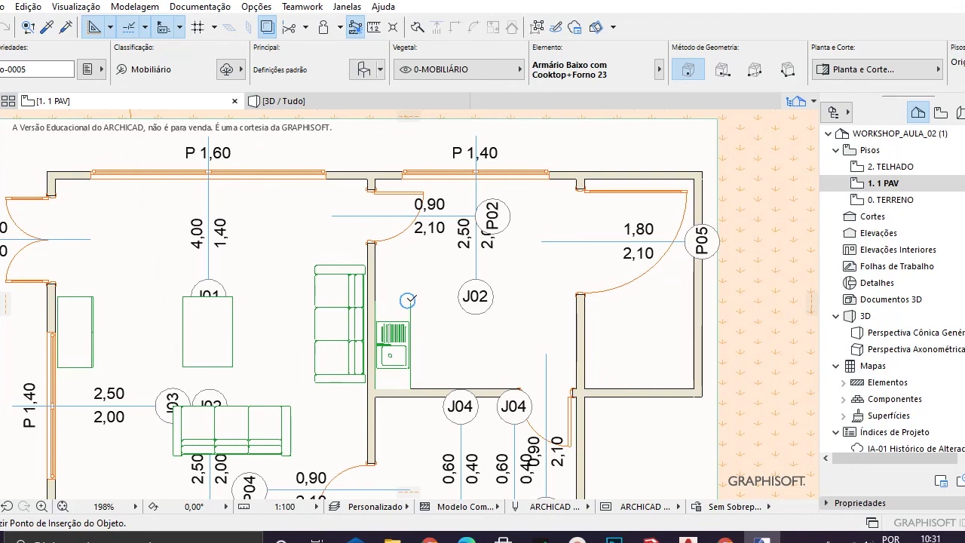
left_click(408, 301)
left_click(1, 93)
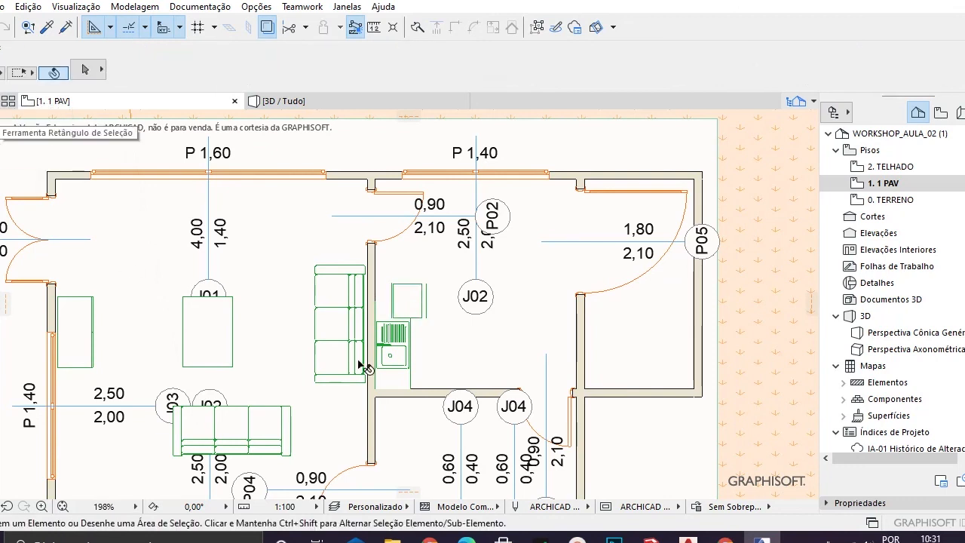
Step: Move the cooktop cabinet on the plan towards the living-room wall, next to the end of the sink cabinet
left_click(411, 294)
scroll(444, 292, "up", 10)
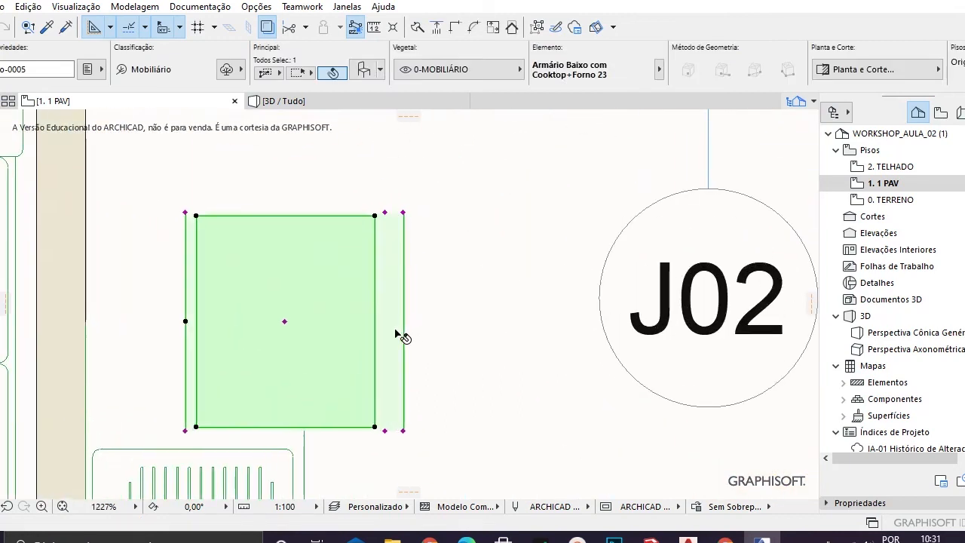
key("ctrl+d")
left_click(284, 322)
scroll(256, 224, "down", 3)
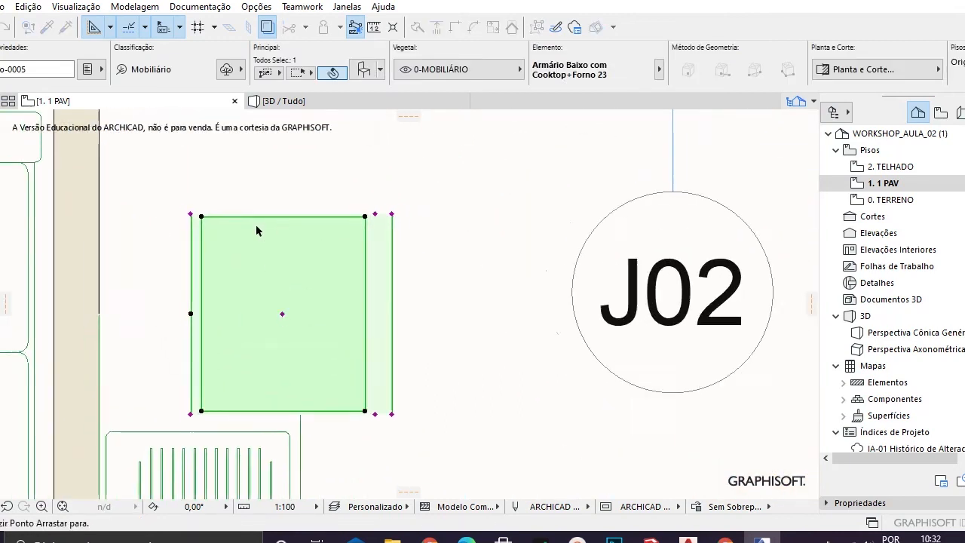
left_click(224, 214)
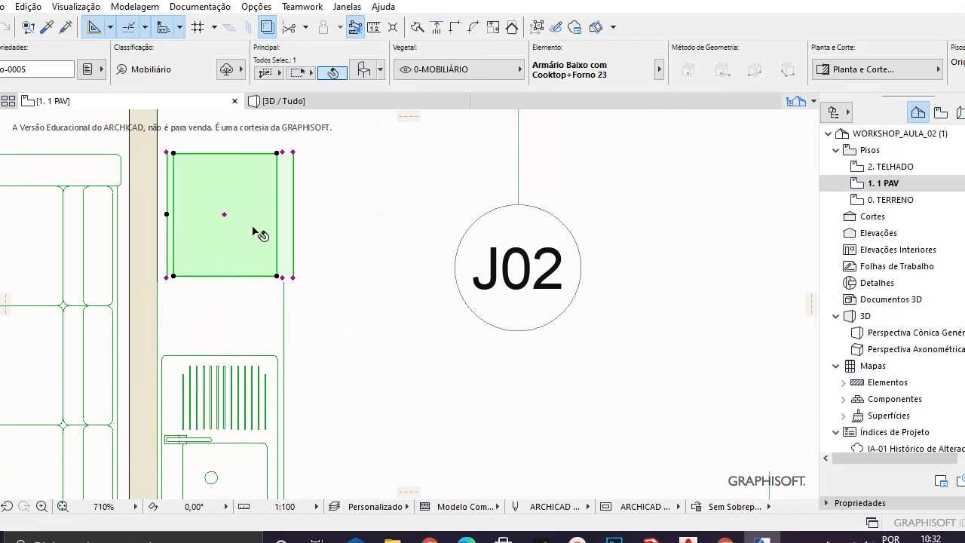
Step: Set the cooktop cabinet's base elevation to 0,83 in the 3D view
middle_click_drag(276, 227, 315, 249)
left_click(285, 101)
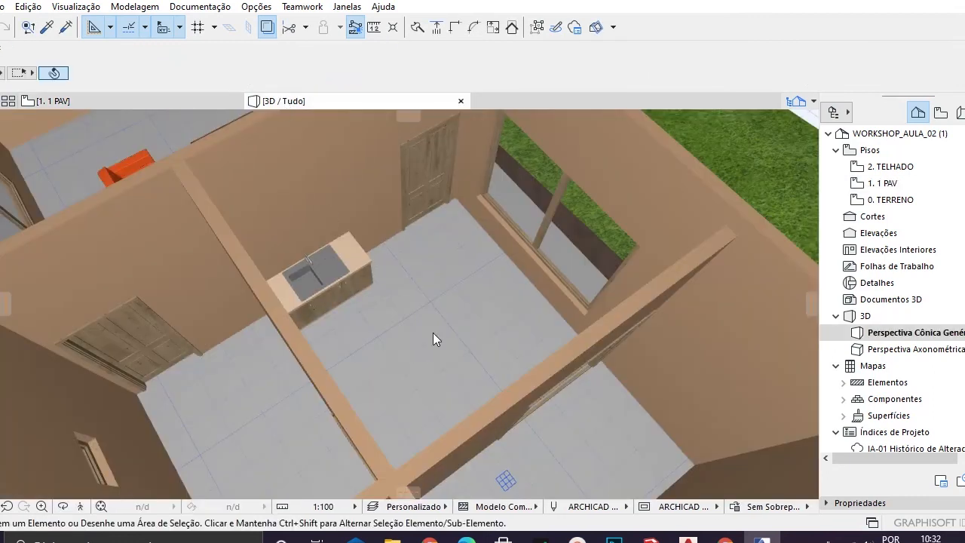
scroll(390, 260, "up", 3)
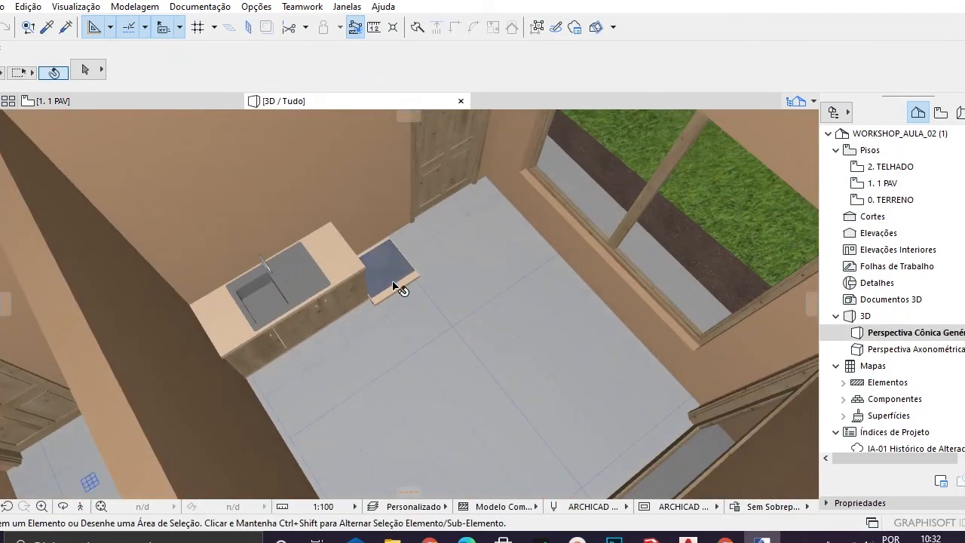
left_click(400, 289)
scroll(773, 75, "down", 5)
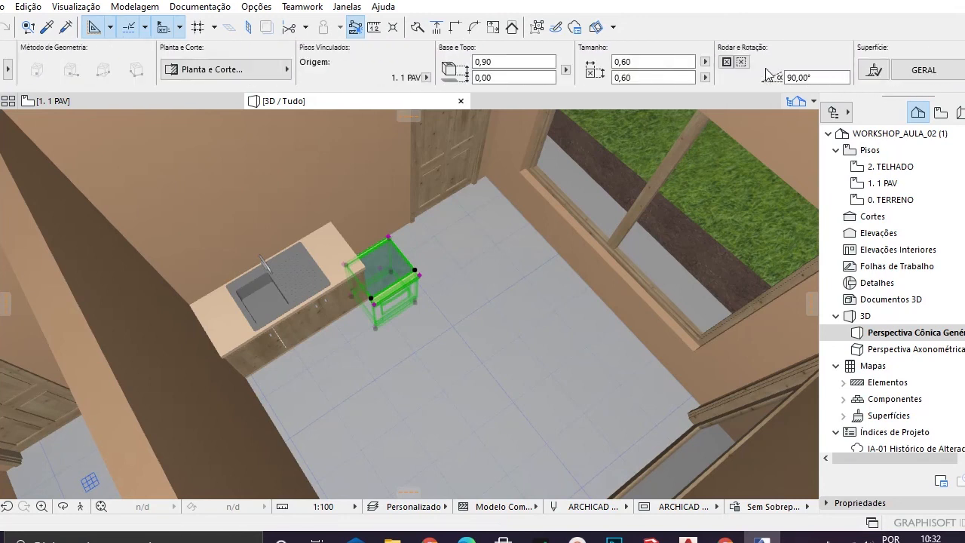
double_click(485, 78)
key("Return")
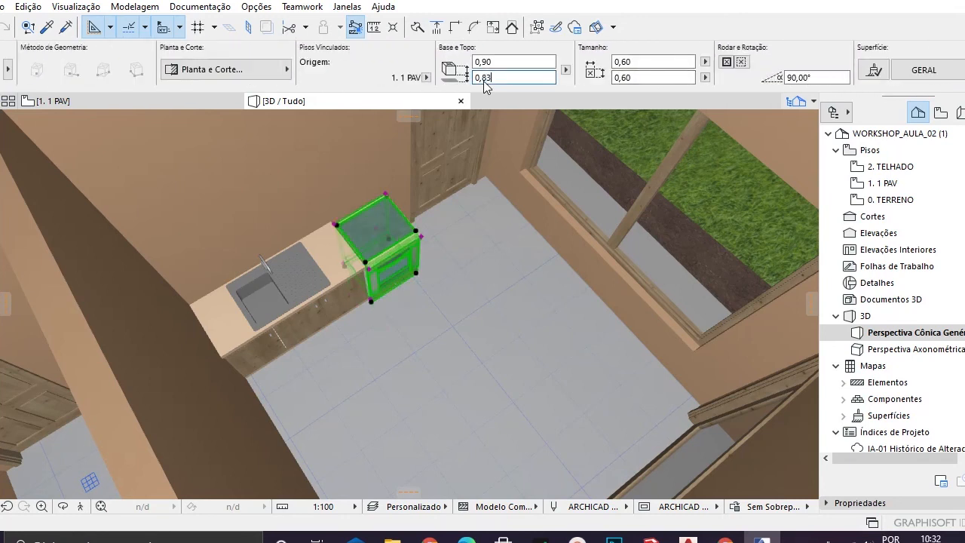
Step: Shift the cooktop cabinet slightly towards the back wall in 3D to line it up with the sink cabinet
middle_click_drag(421, 295, 364, 334)
scroll(285, 286, "up", 6)
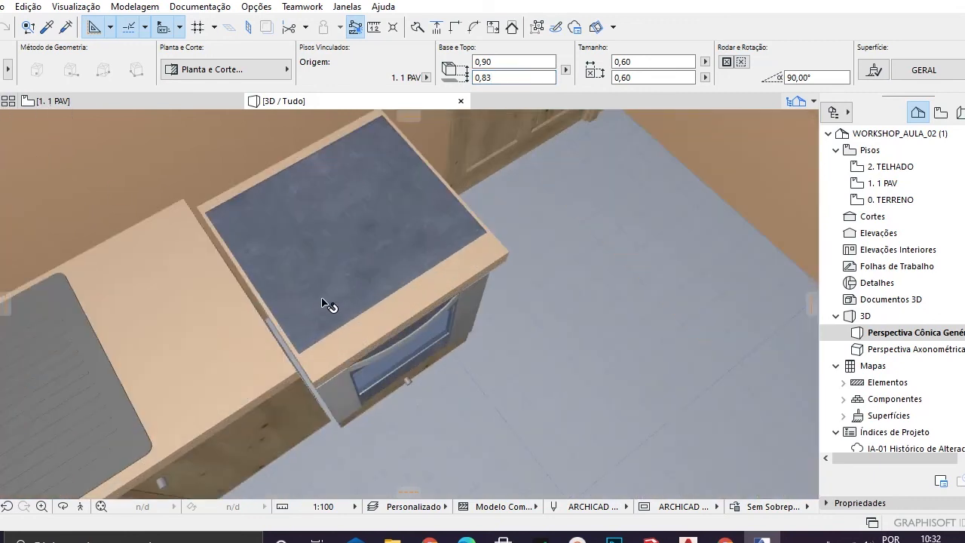
left_click(329, 305)
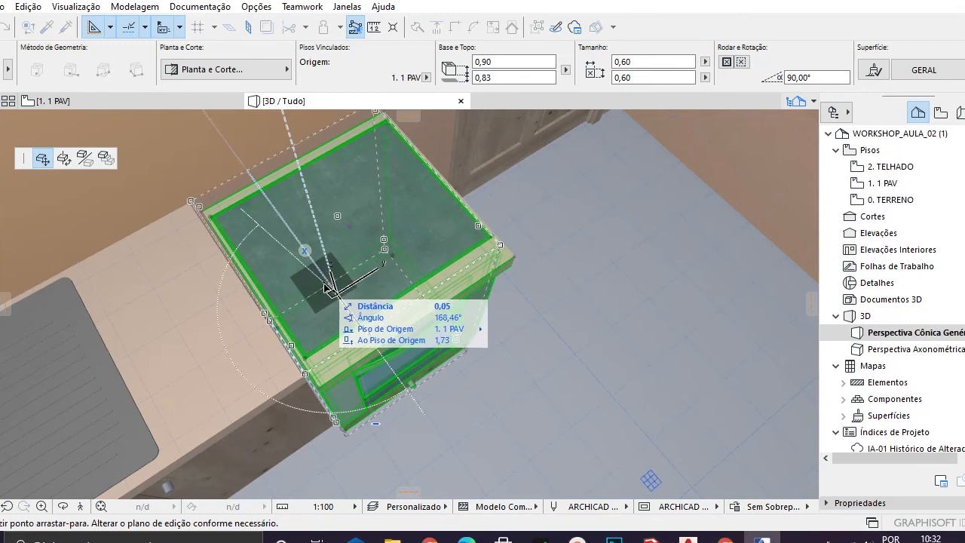
left_click(324, 278)
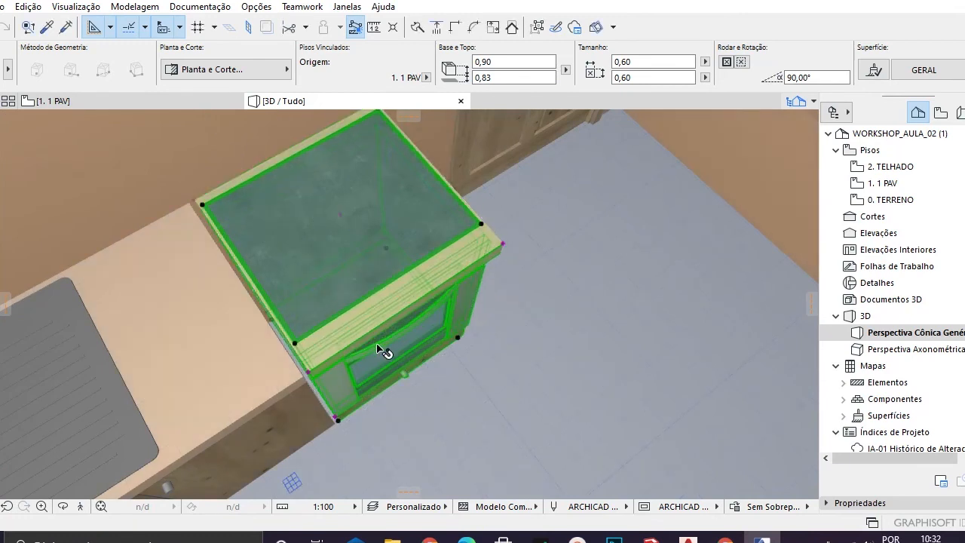
key("Escape")
scroll(383, 349, "down", 8)
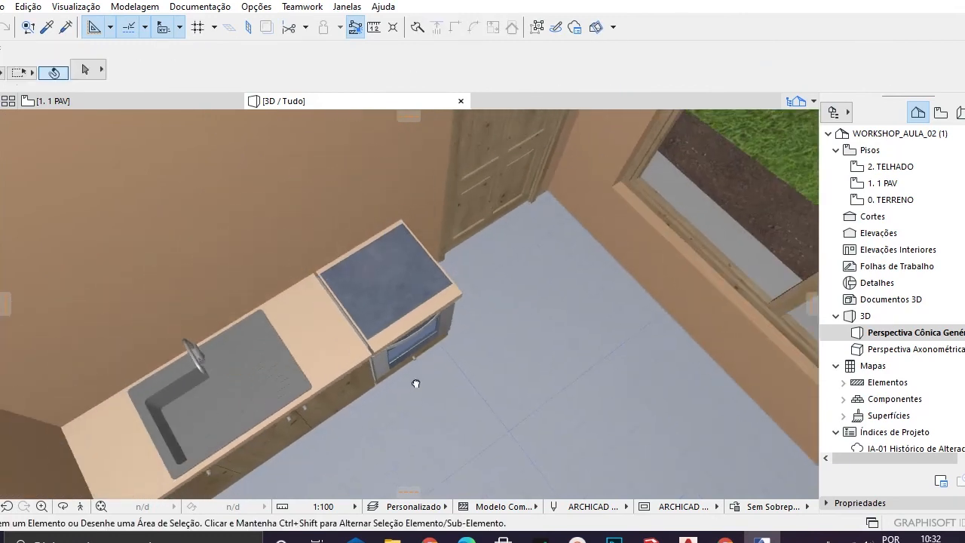
Step: Examine the furnished living room and the kitchen cabinets in the 3D model from above
scroll(415, 384, "down", 4)
scroll(362, 390, "down", 3)
middle_click_drag(362, 389, 336, 244)
scroll(318, 305, "down", 4)
scroll(318, 305, "down", 5)
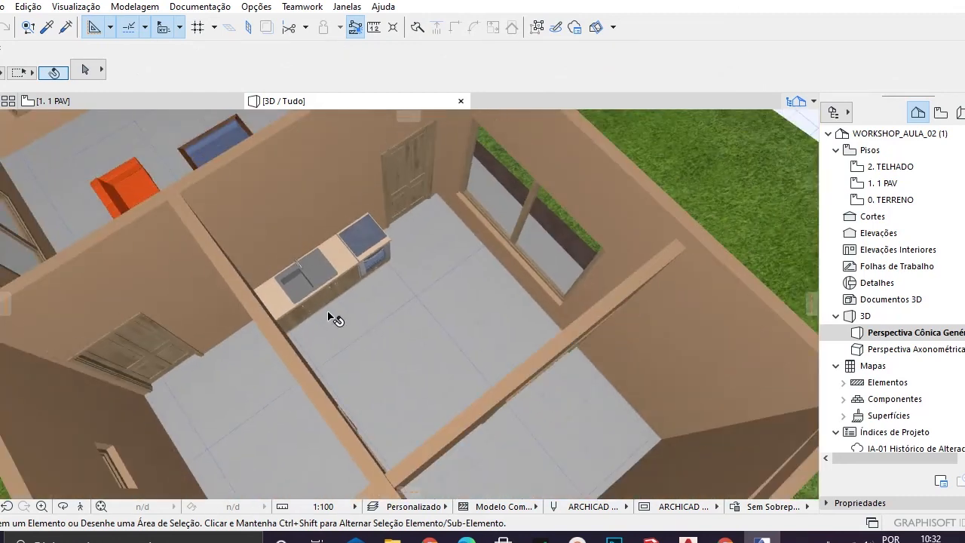
scroll(328, 313, "down", 5)
middle_click_drag(324, 360, 408, 340)
middle_click_drag(359, 277, 452, 356, "shift")
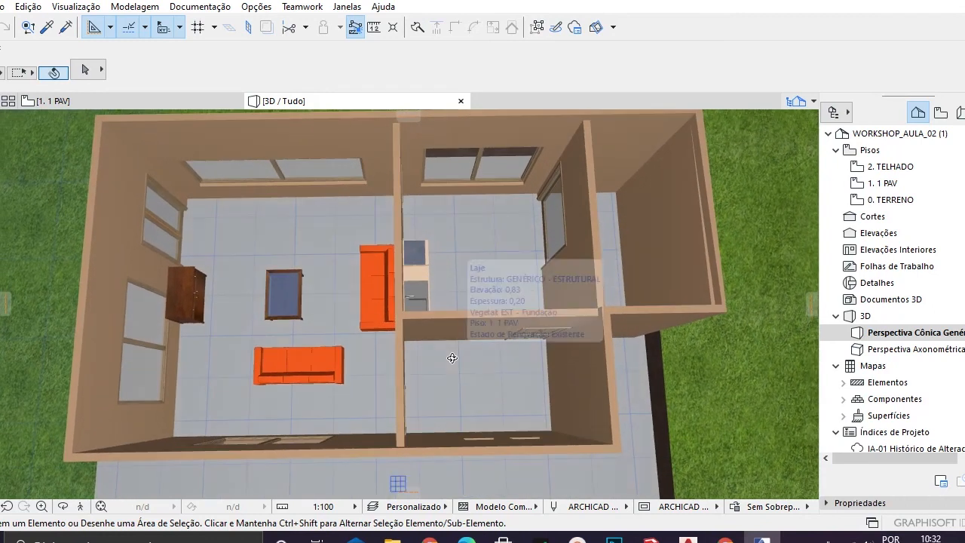
middle_click_drag(456, 270, 460, 293)
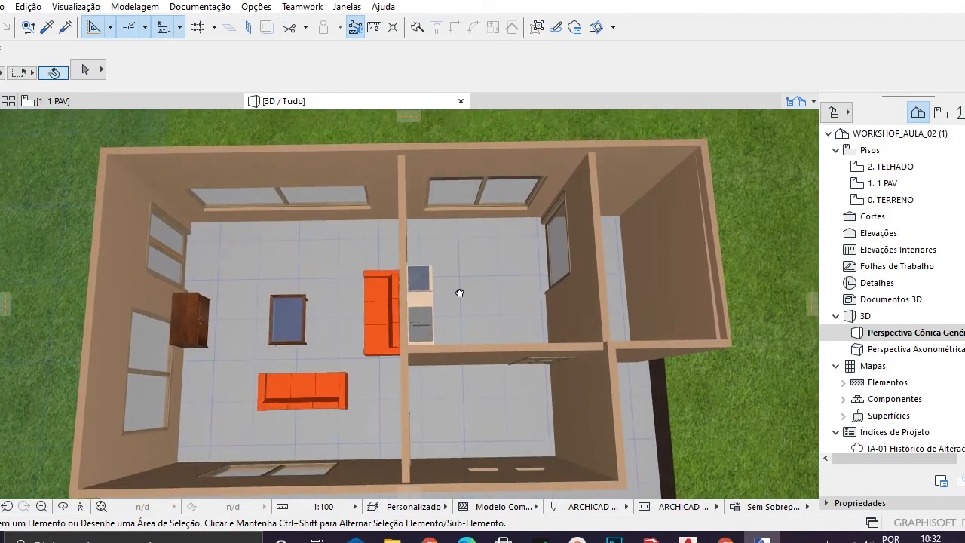
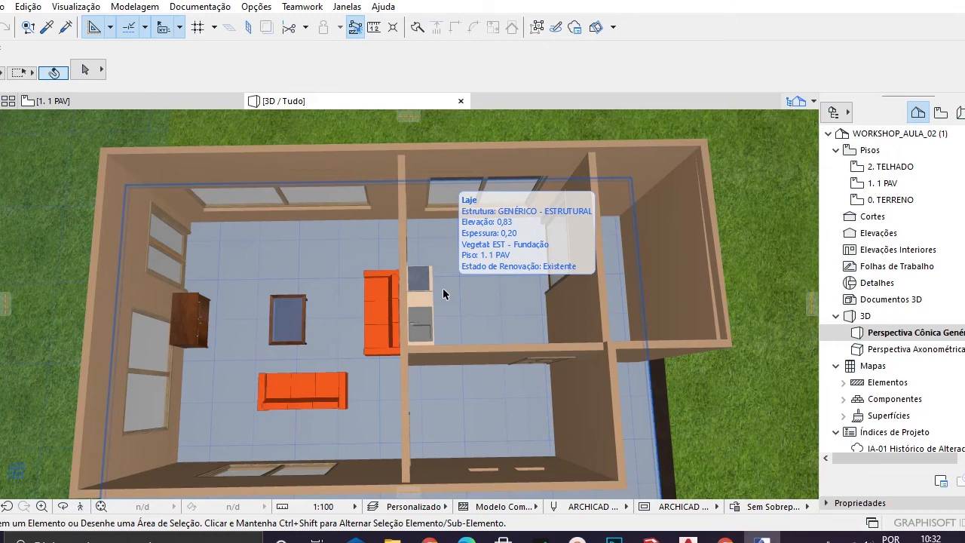
scroll(430, 287, "down", 5)
middle_click_drag(497, 306, 437, 301)
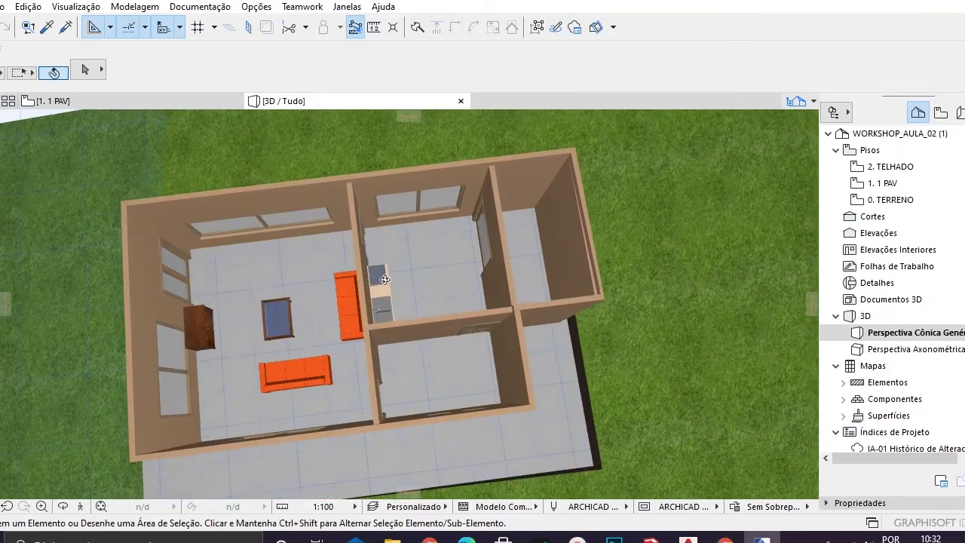
Step: Return to the 1. 1 PAV plan, clear the cooktop cabinet selection and check the kitchen cabinets' layer
left_click(119, 97)
scroll(398, 245, "down", 5)
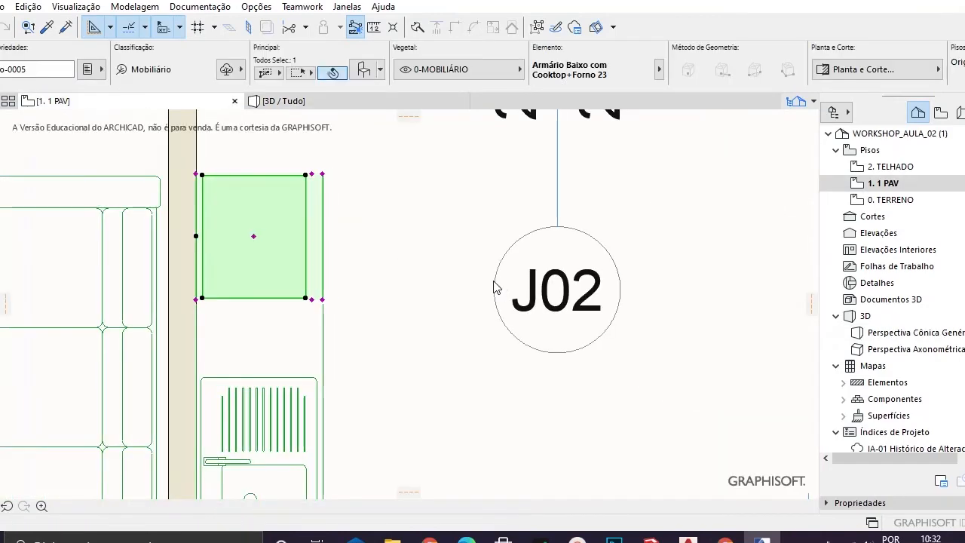
left_click(463, 291)
scroll(452, 301, "down", 5)
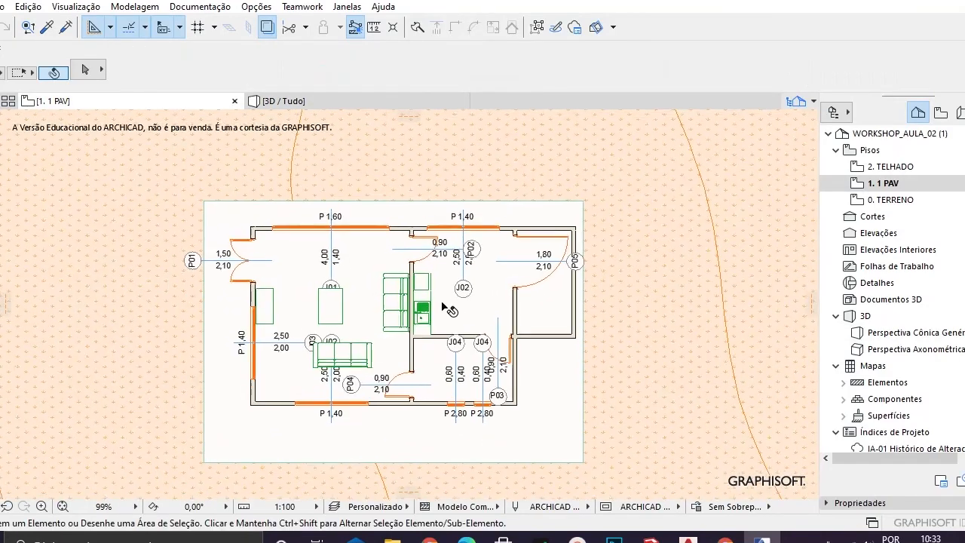
scroll(390, 301, "up", 3)
scroll(390, 301, "up", 2)
scroll(390, 301, "down", 1)
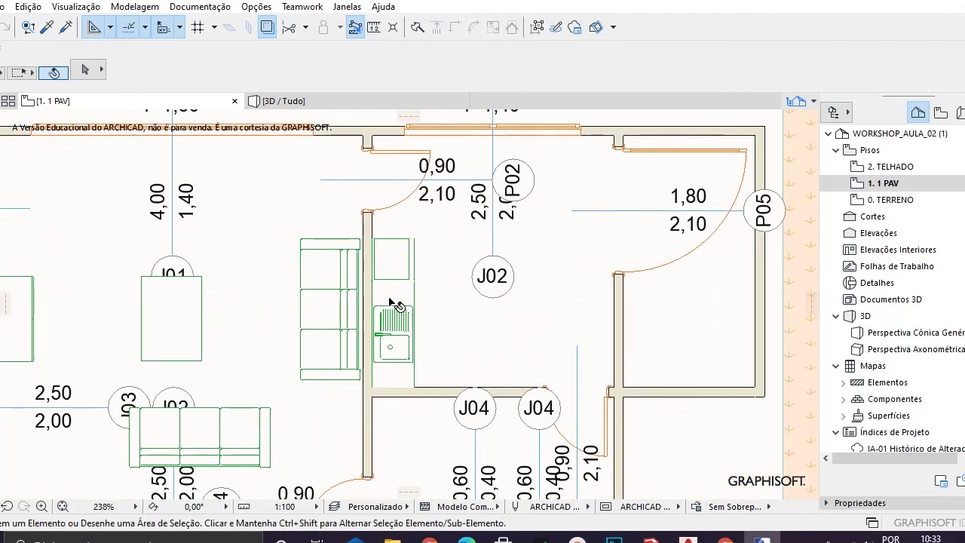
left_click(394, 305)
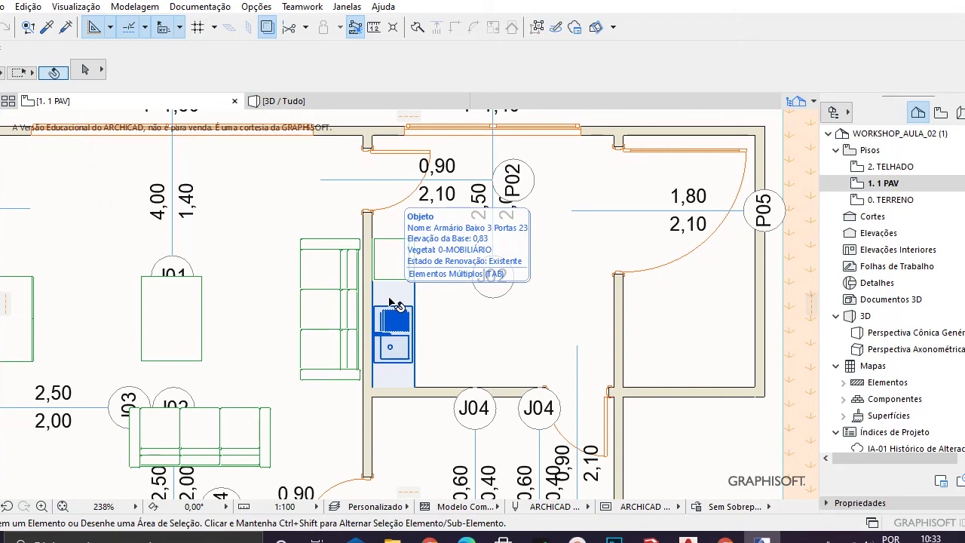
left_click(531, 315)
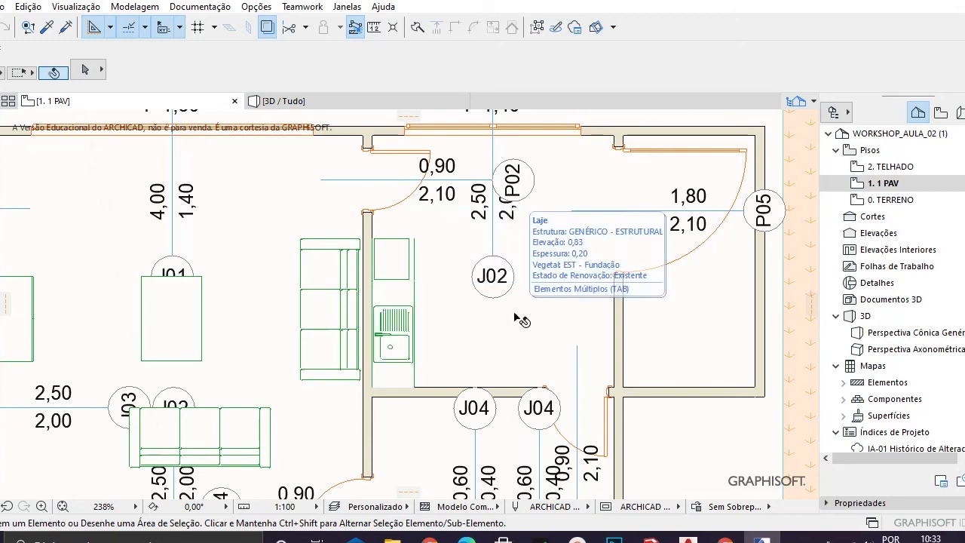
Step: Hide the 0-MOBÍLIA layer in the model view layer settings
key("ctrl+shift+l")
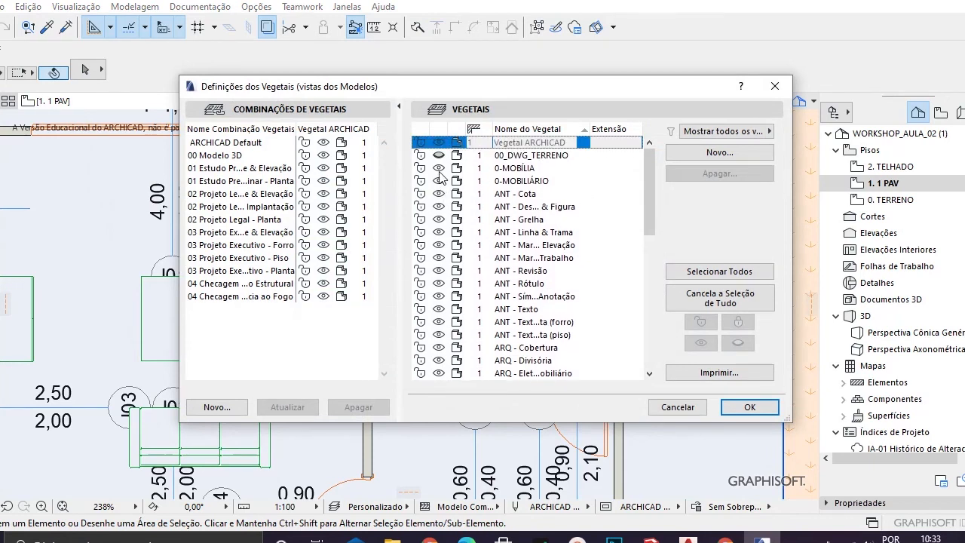
left_click(468, 168)
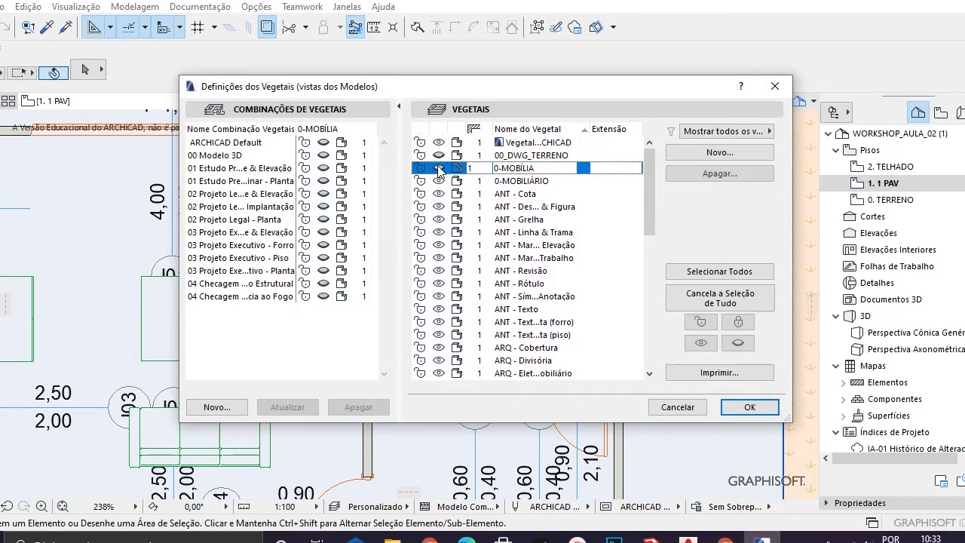
left_click(750, 406)
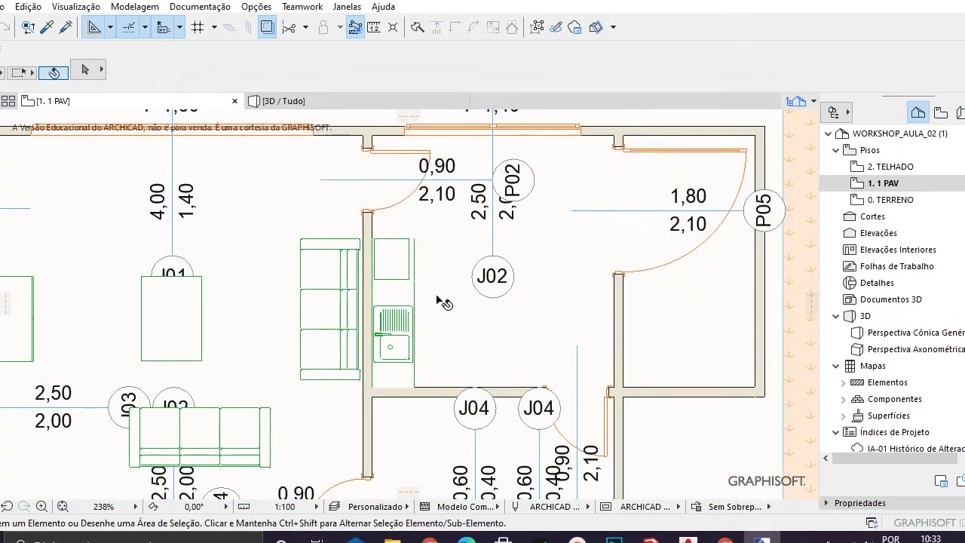
Step: Hide the 0-MOBILIÁRIO layer so the furniture is left out of the 1. 1 PAV plan
key("ctrl+l")
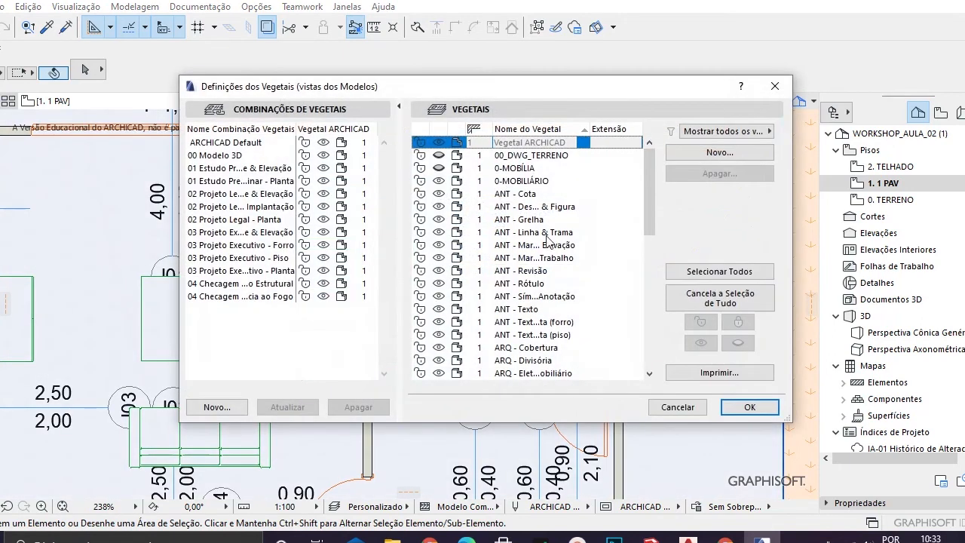
left_click(438, 181)
left_click(763, 407)
scroll(399, 297, "down", 5)
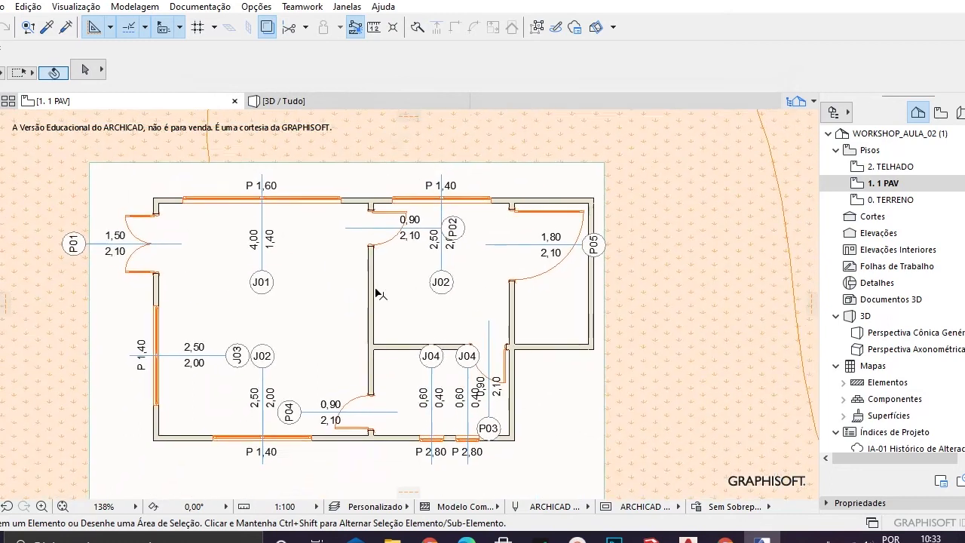
Step: Examine the rooms, walls, doors and windows on the 1. 1 PAV plan without the furniture
scroll(393, 311, "up", 2)
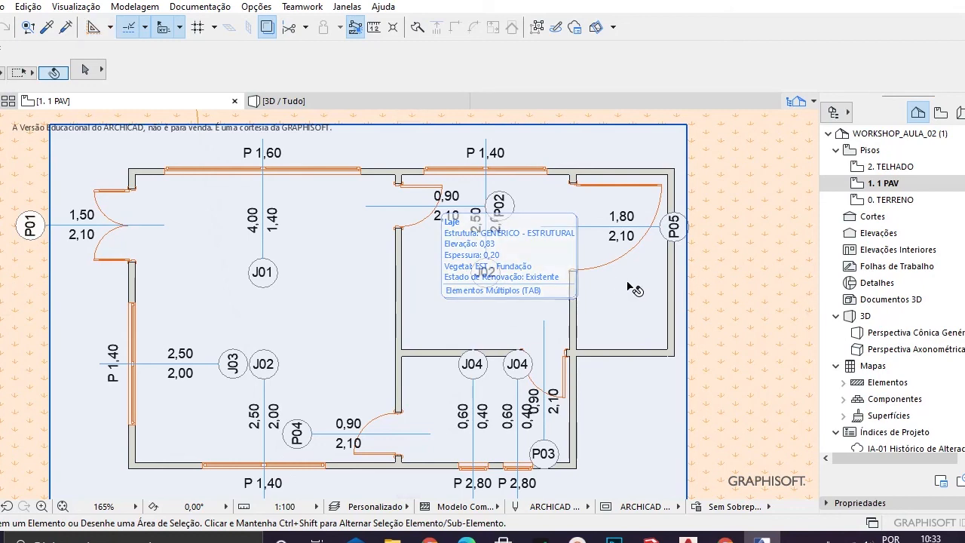
scroll(701, 309, "down", 3)
middle_click_drag(681, 302, 578, 304)
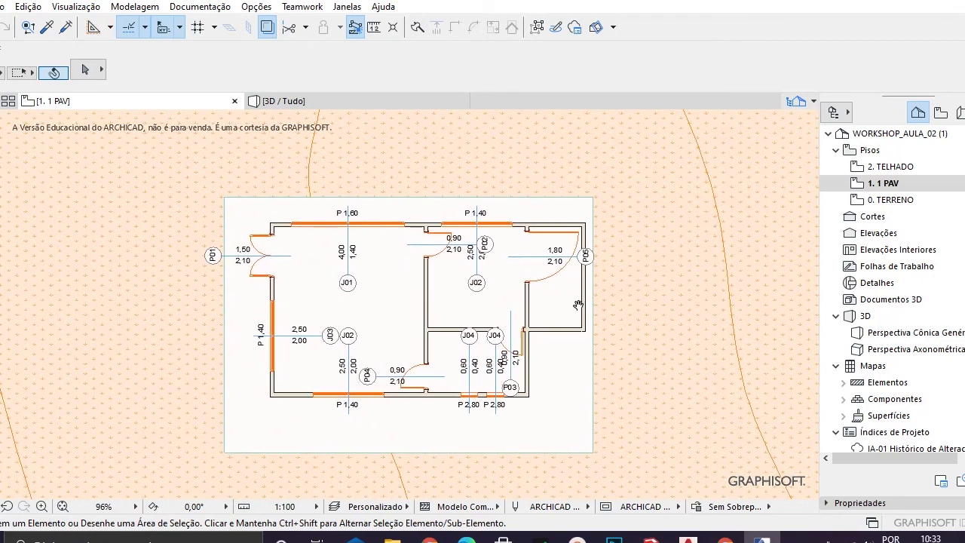
scroll(539, 320, "up", 2)
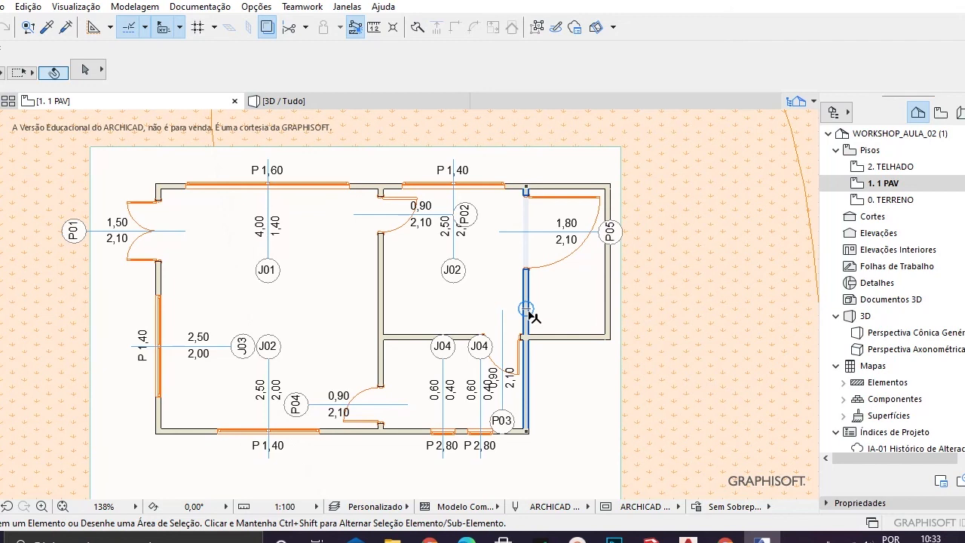
middle_click_drag(559, 323, 574, 341)
scroll(495, 299, "up", 2)
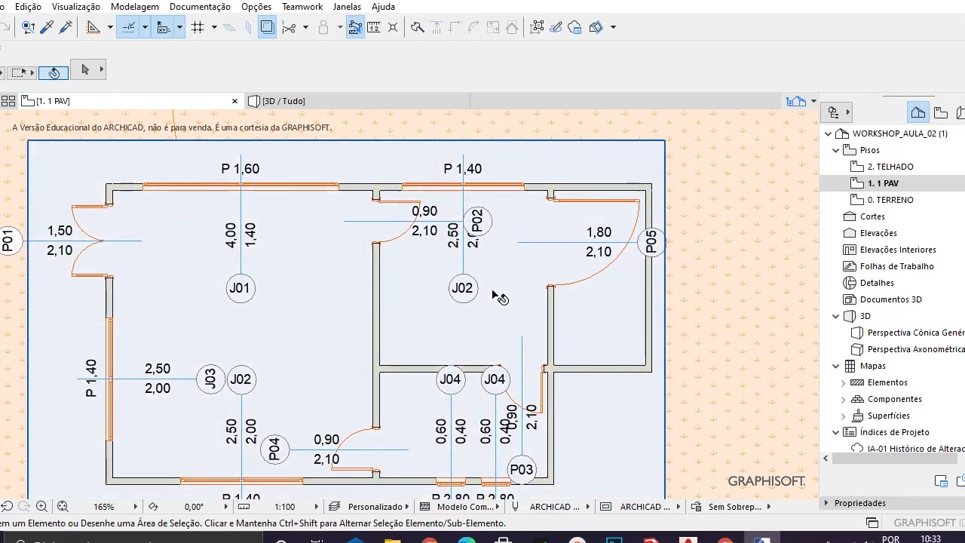
scroll(518, 326, "down", 4)
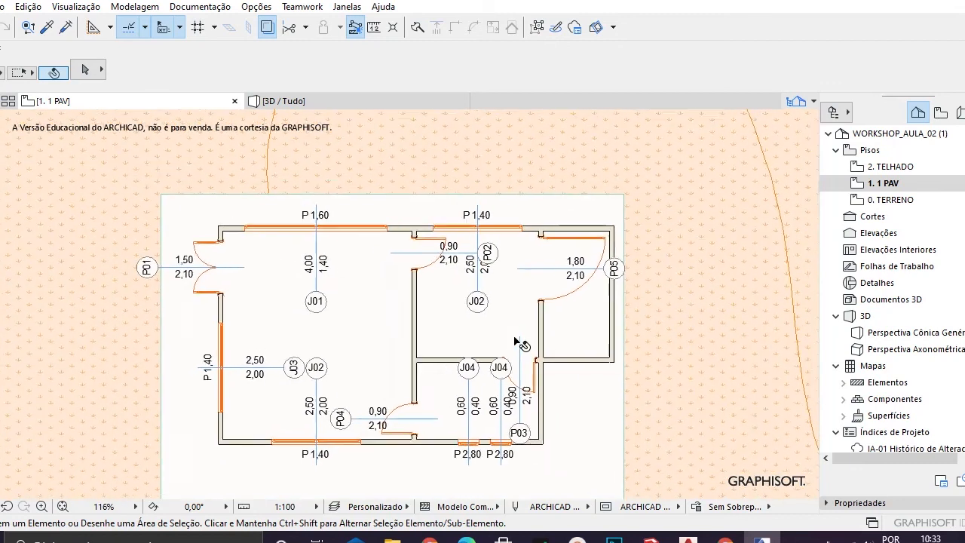
scroll(422, 330, "up", 4)
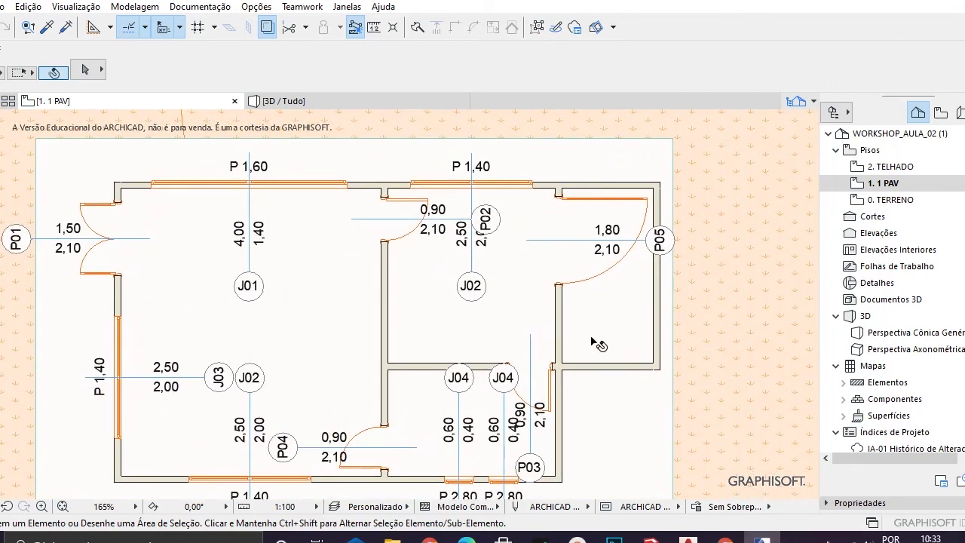
middle_click_drag(596, 355, 576, 309)
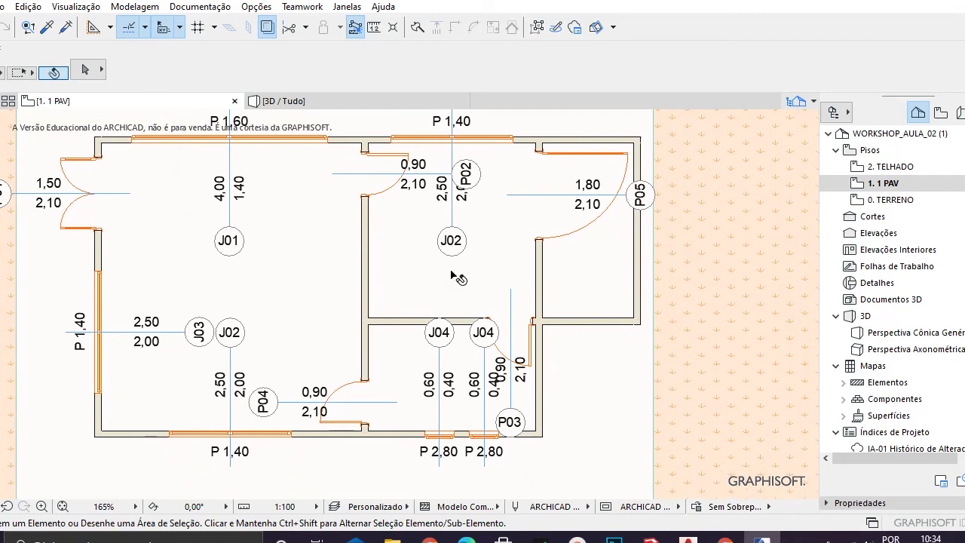
scroll(456, 277, "down", 2)
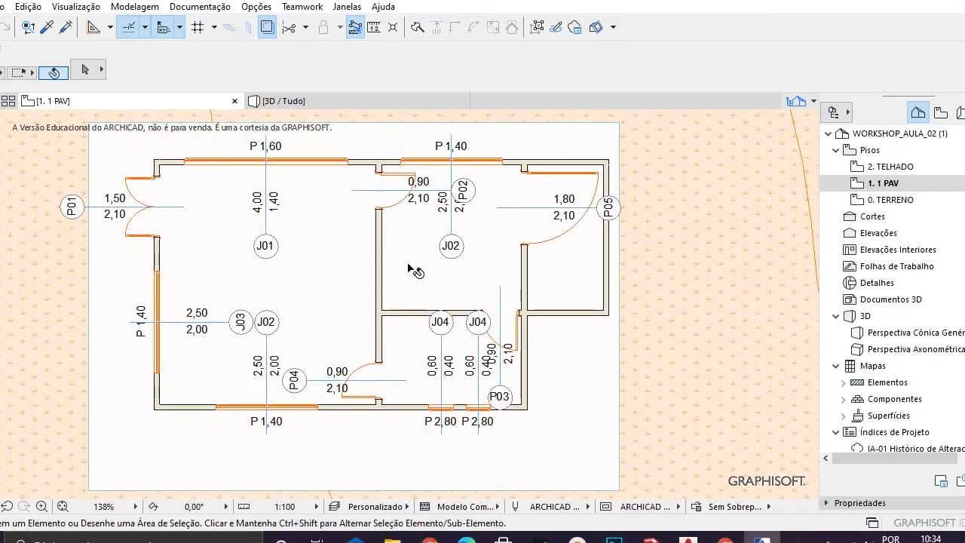
middle_click_drag(409, 267, 429, 297)
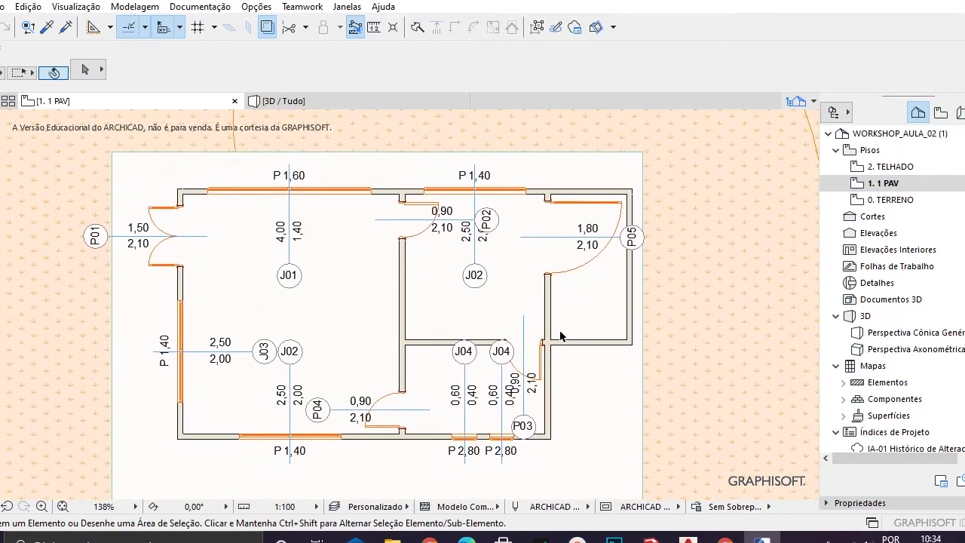
scroll(562, 335, "up", 3)
scroll(533, 341, "up", 3)
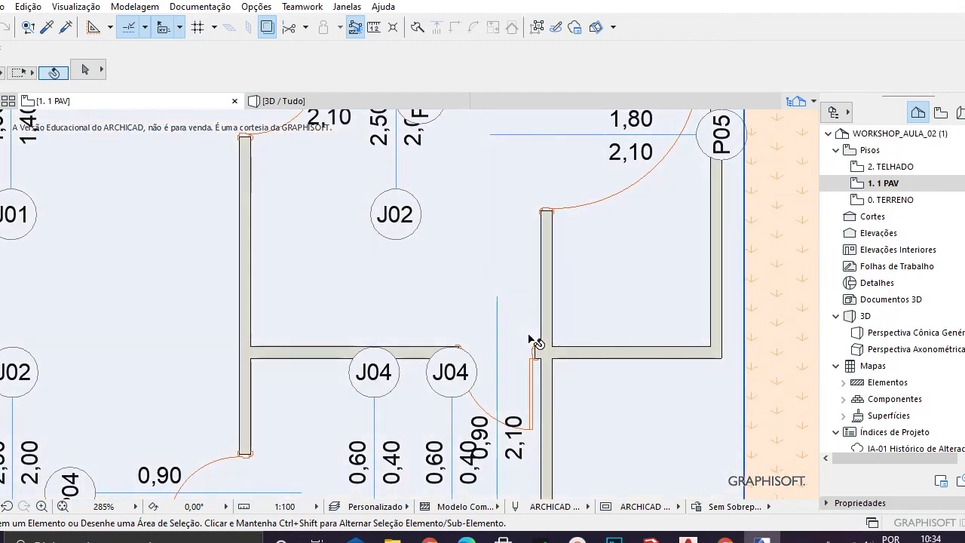
scroll(482, 332, "down", 2)
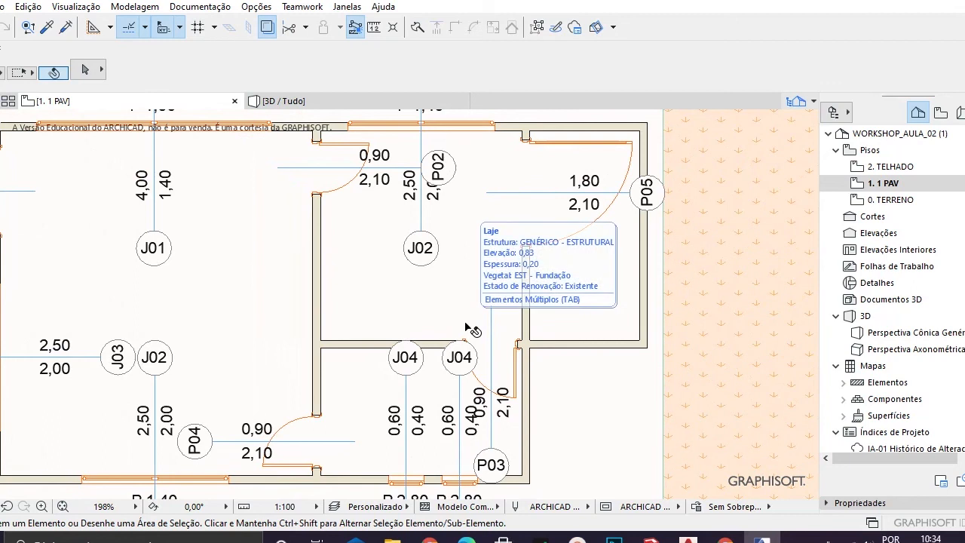
Step: Show the 0-MOBILIÁRIO layer again to bring the furniture back onto the 1. 1 PAV plan
key("ctrl+l")
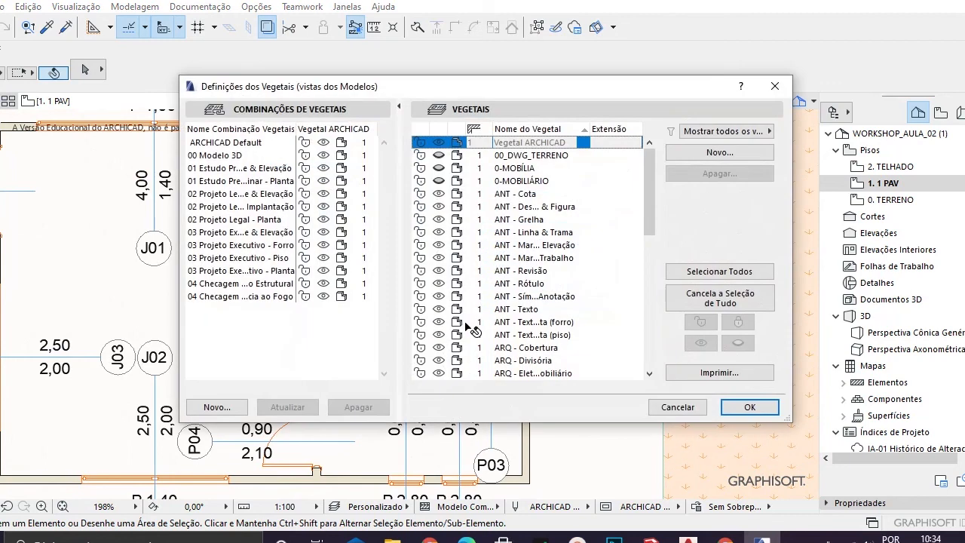
left_click(444, 181)
left_click(749, 407)
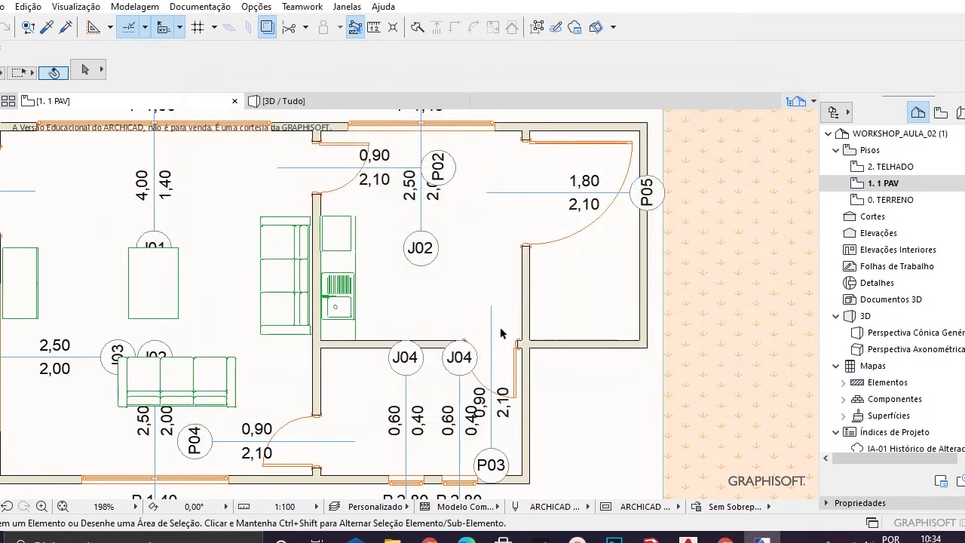
scroll(543, 340, "down", 2)
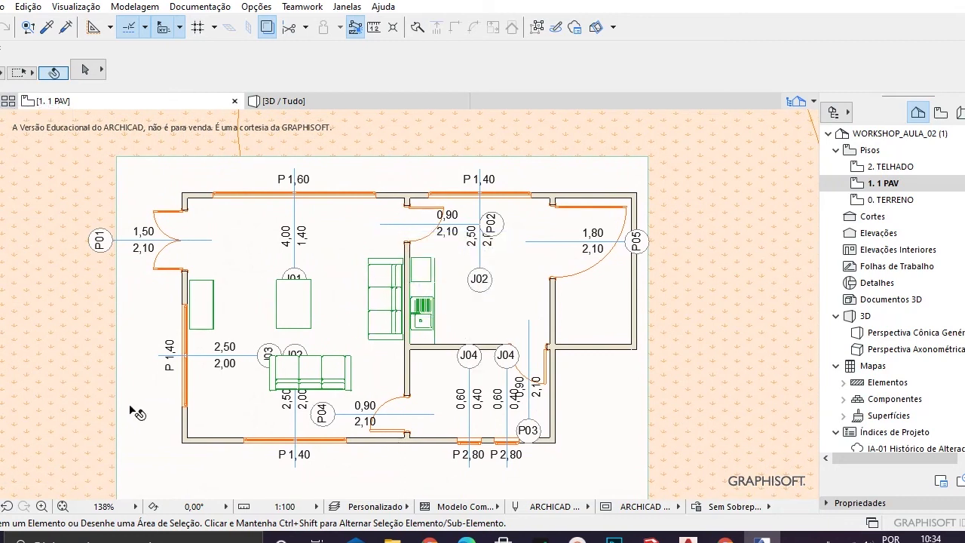
scroll(273, 311, "up", 1)
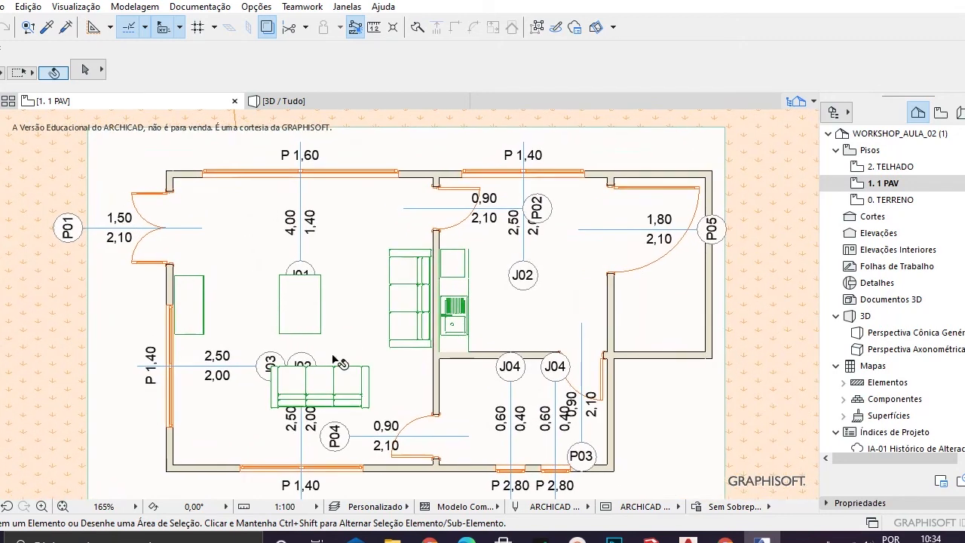
Step: Select all furniture objects on the 1. 1 PAV plan with the Object tool and clear the selection
left_click(1, 417)
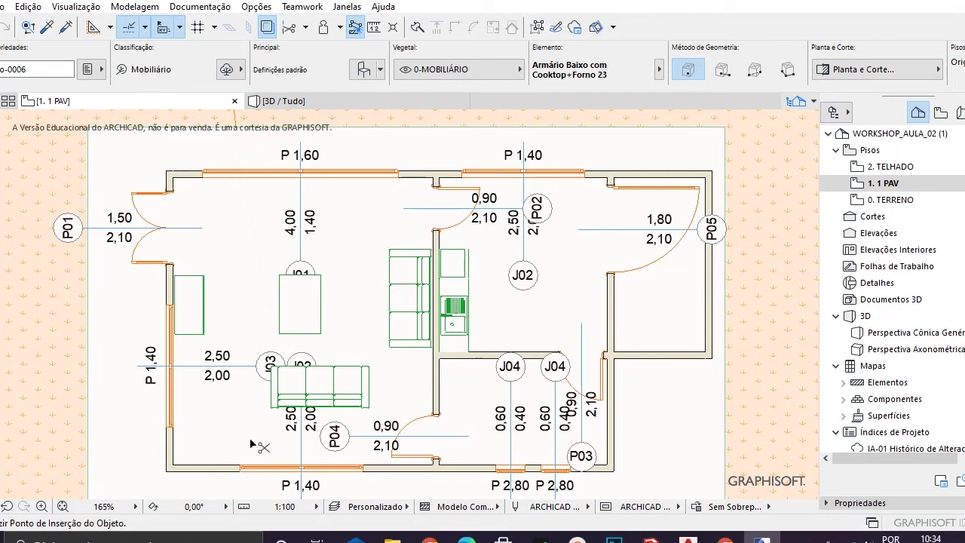
key("ctrl+a")
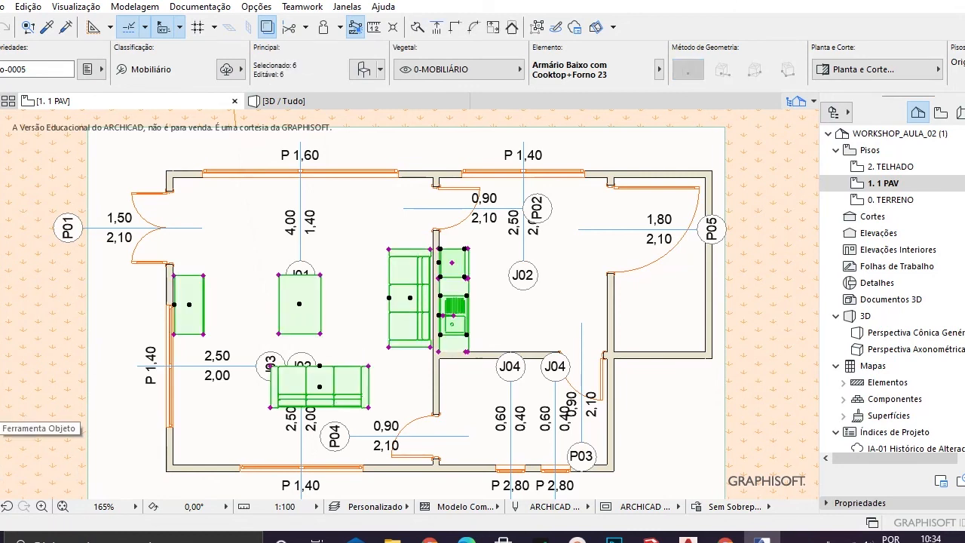
key("Escape")
scroll(452, 340, "down", 3)
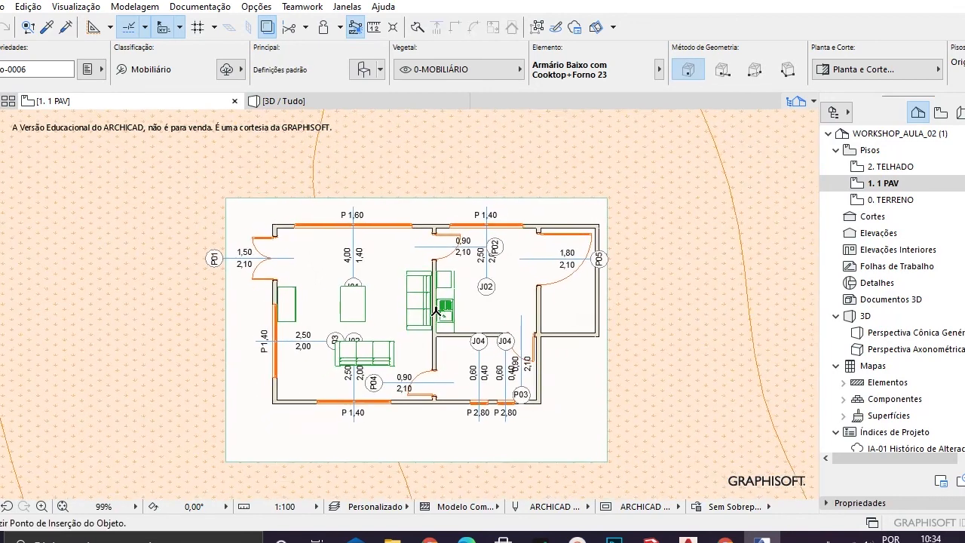
scroll(461, 332, "up", 2)
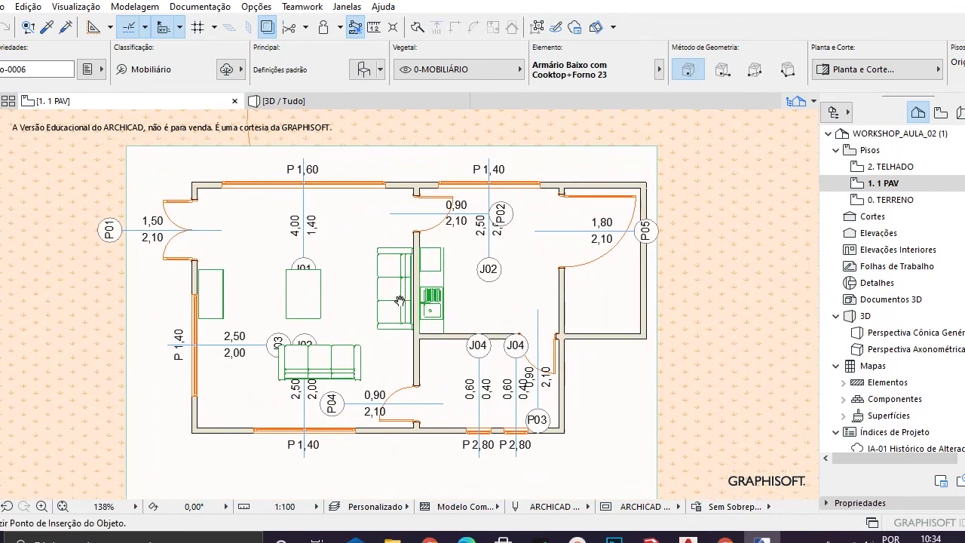